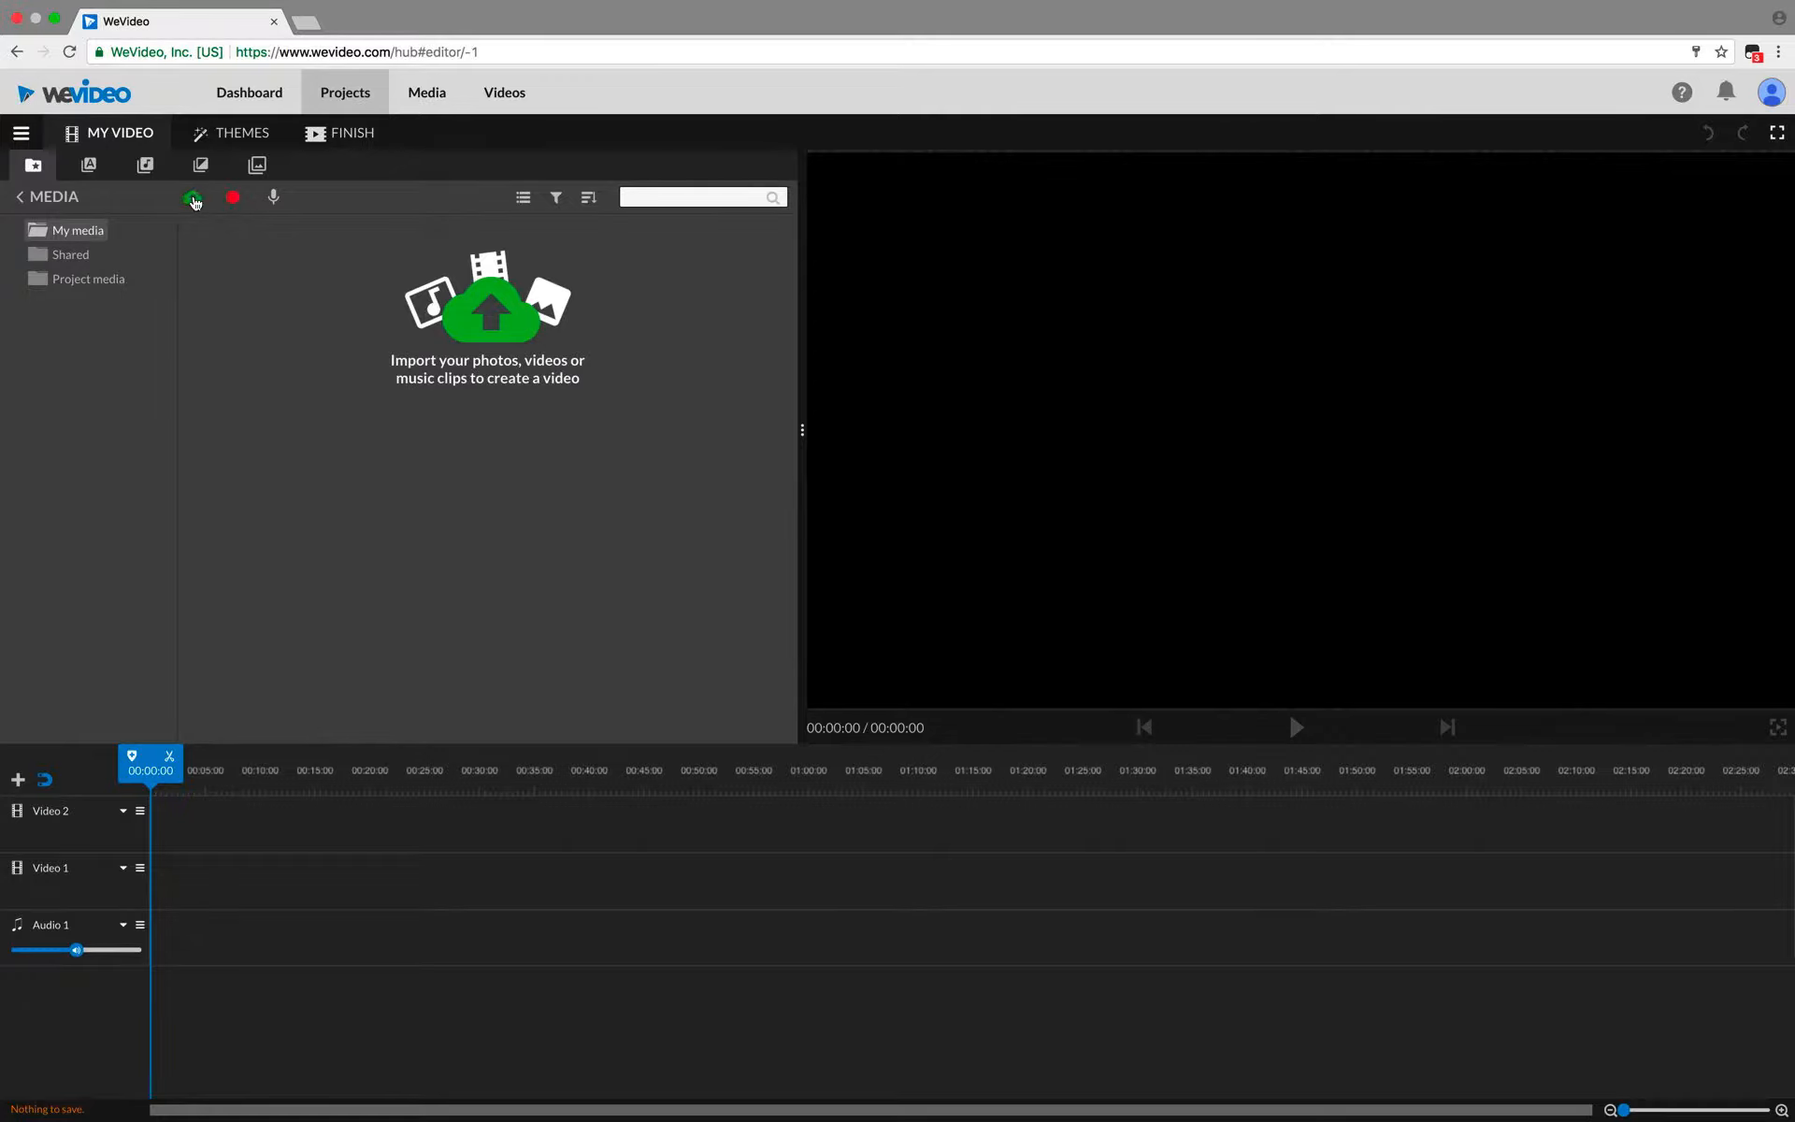
Step: Import the photo 18835593_101546...71294298654_n.jpg from the Desktop folder into the media library
{"action": "left_click", "coordinate": [193, 199]}
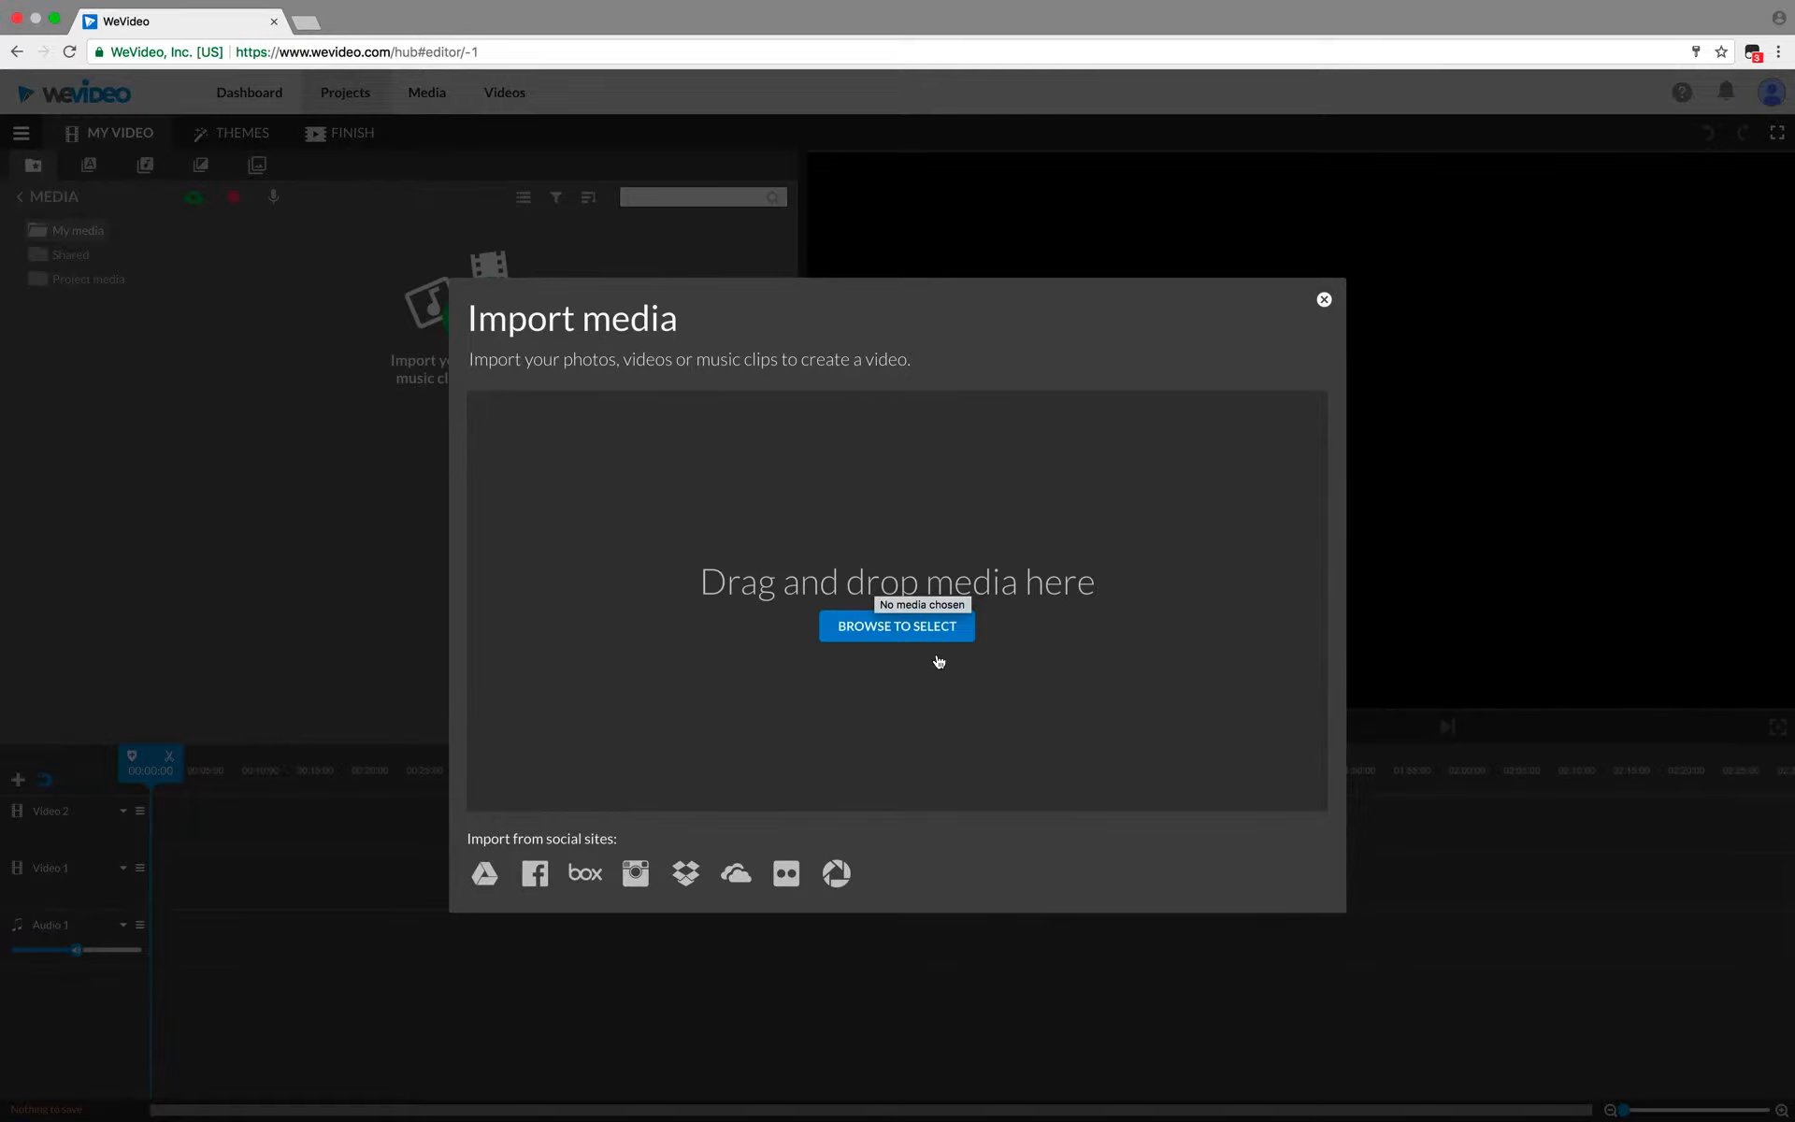
{"action": "left_click", "coordinate": [921, 629]}
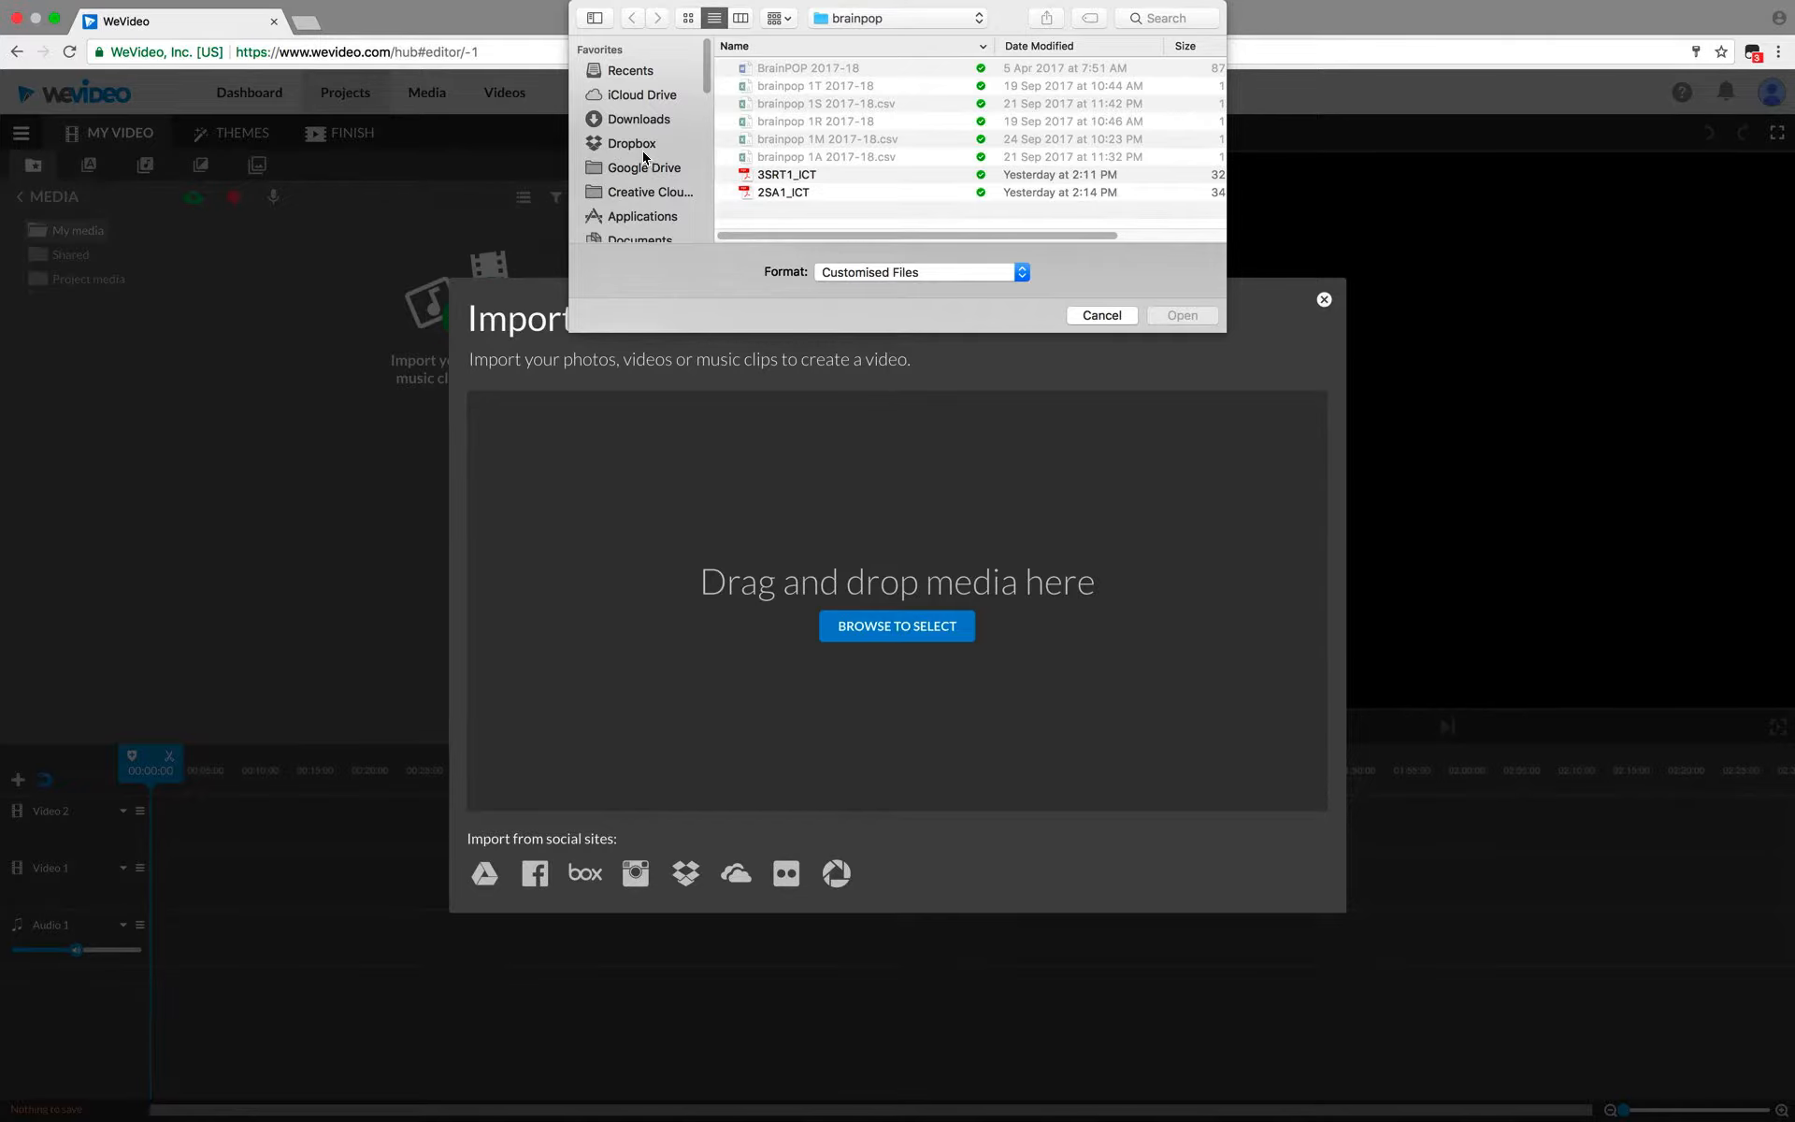
{"action": "scroll", "coordinate": [643, 157], "scroll_direction": "down", "scroll_amount": 5}
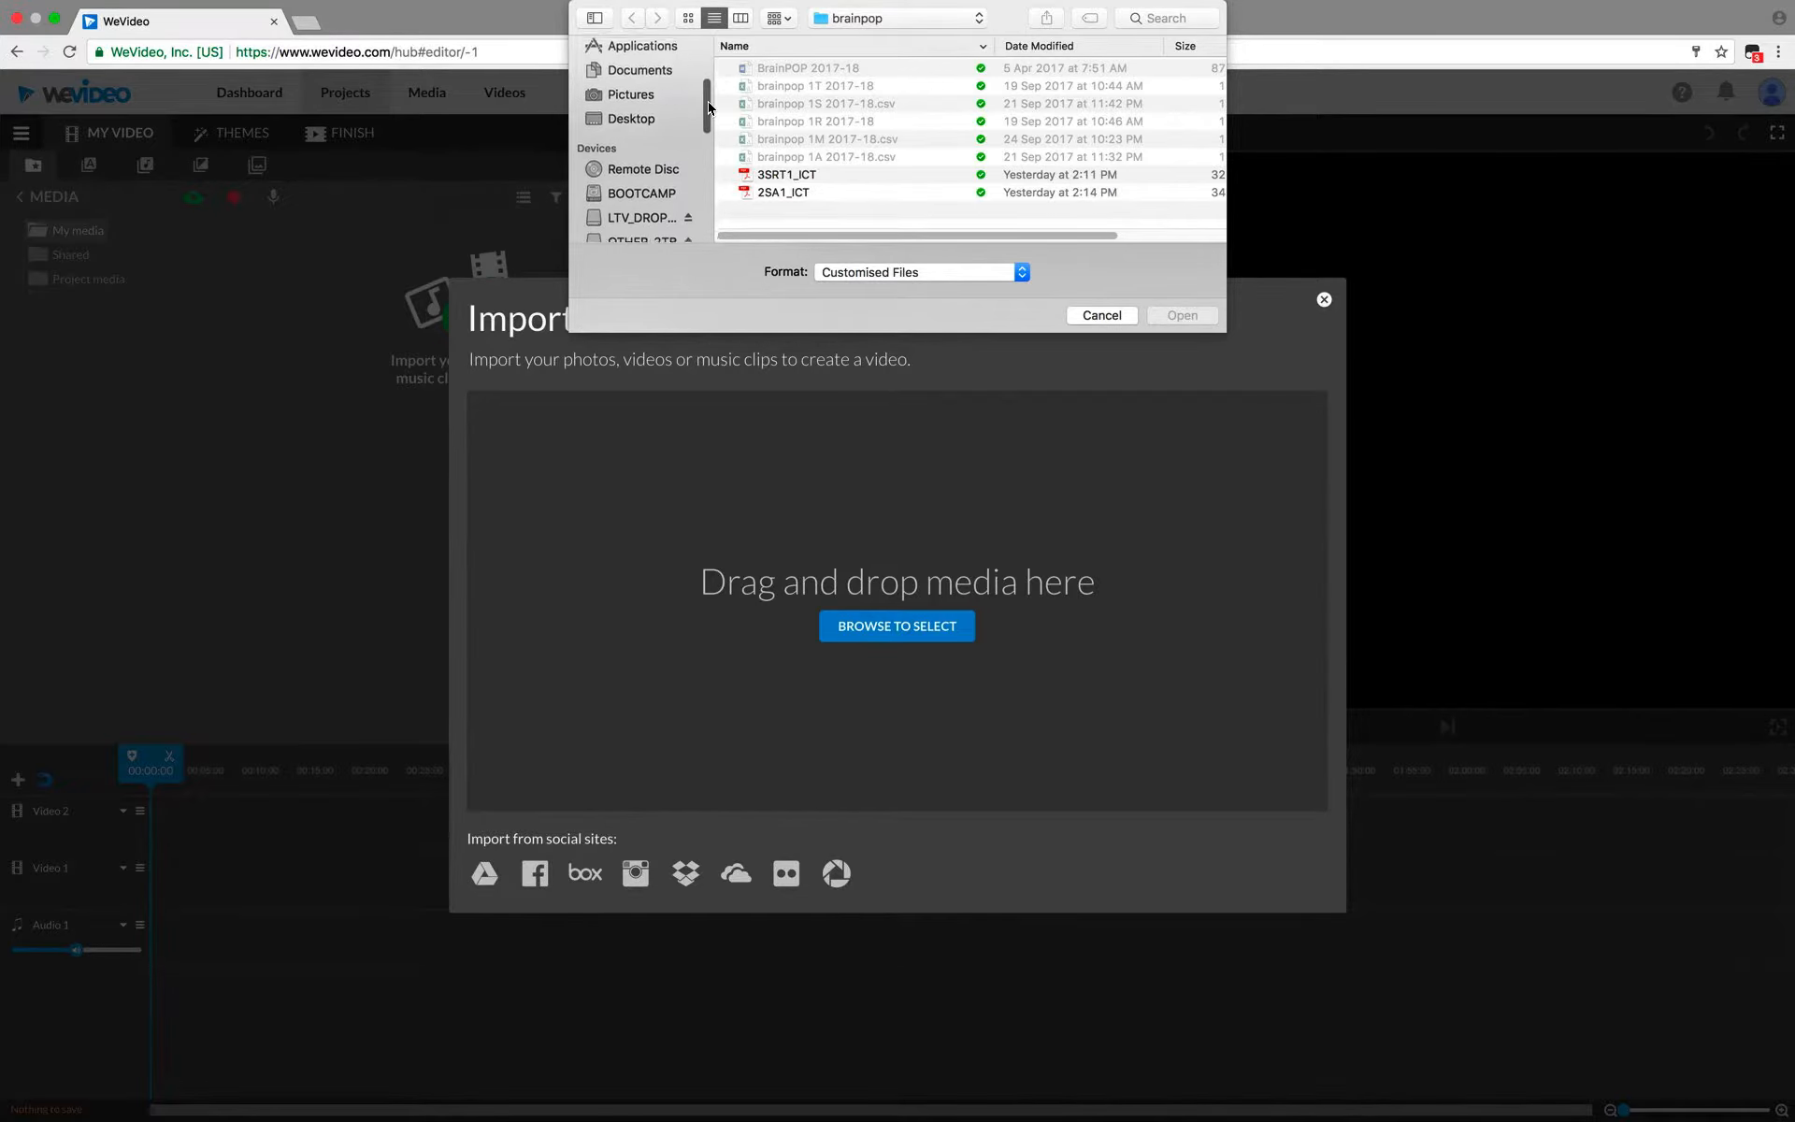
{"action": "left_click", "coordinate": [634, 114]}
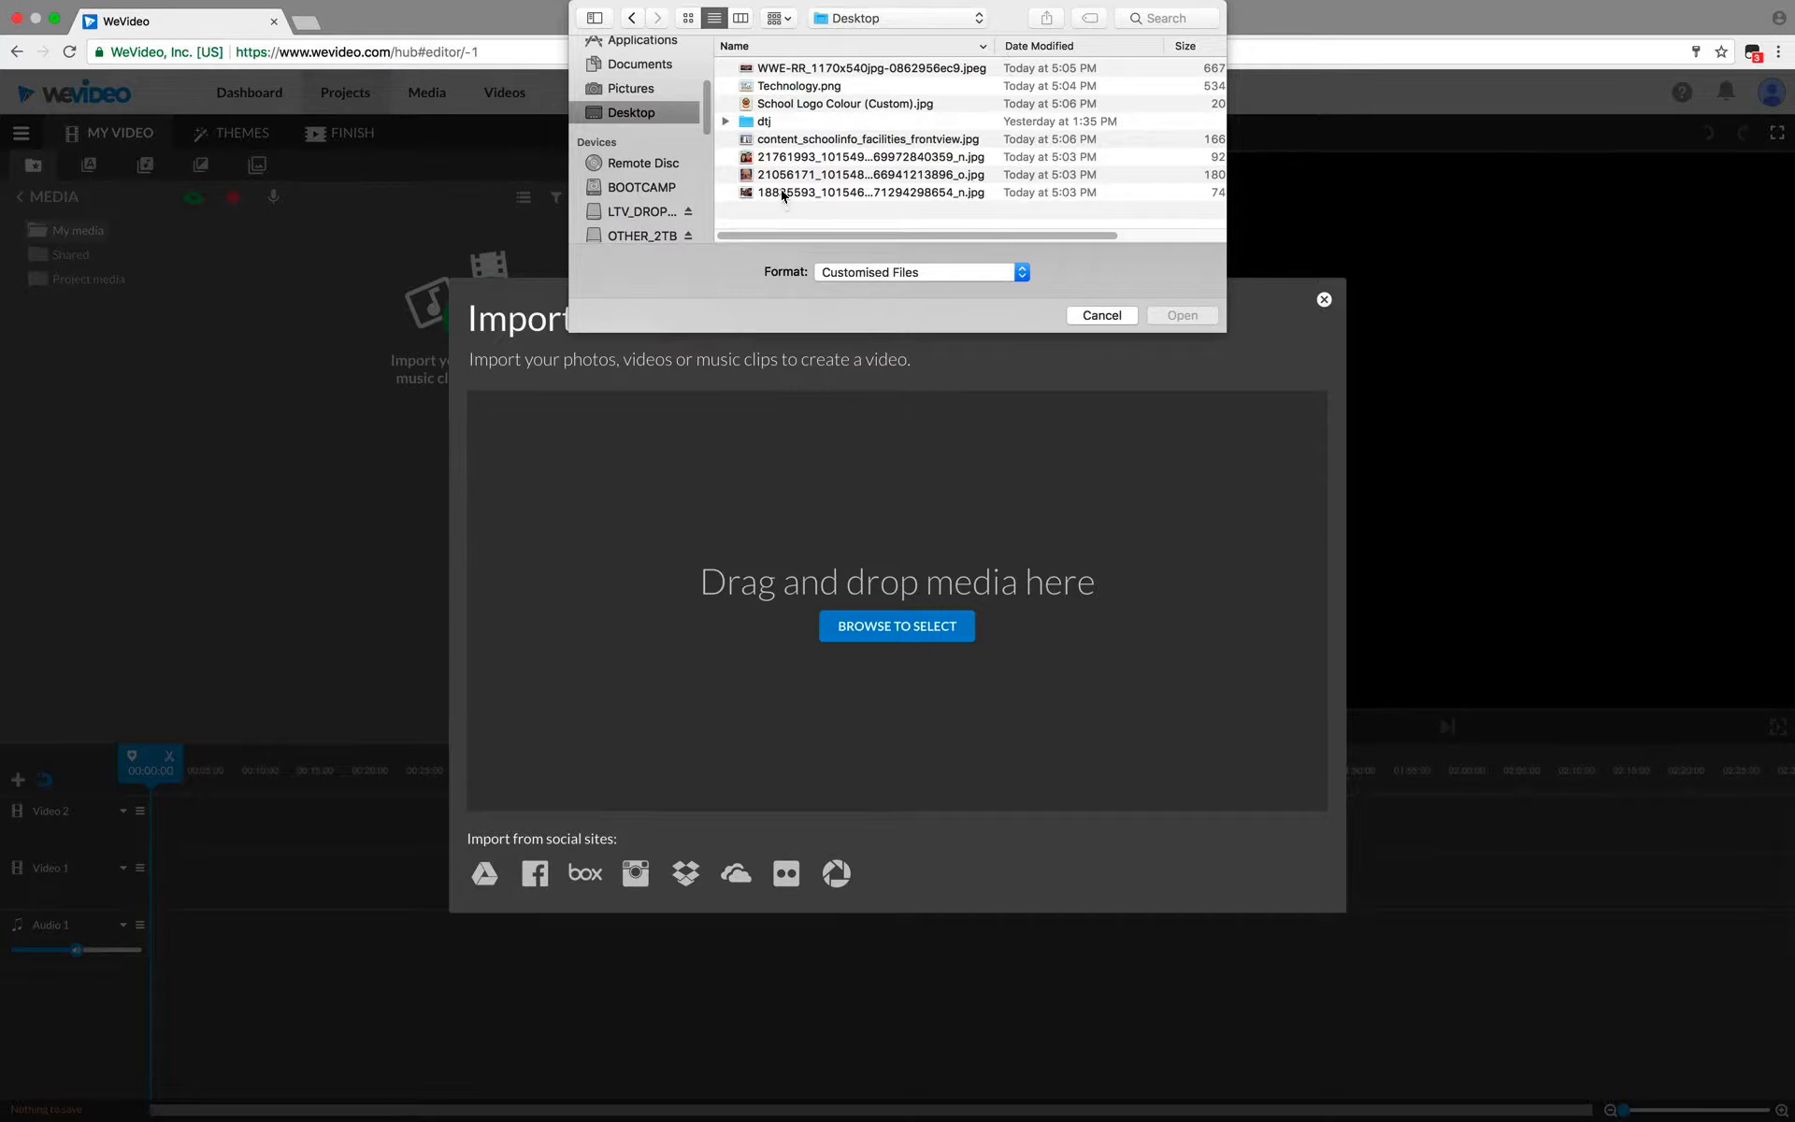
{"action": "left_click", "coordinate": [777, 159]}
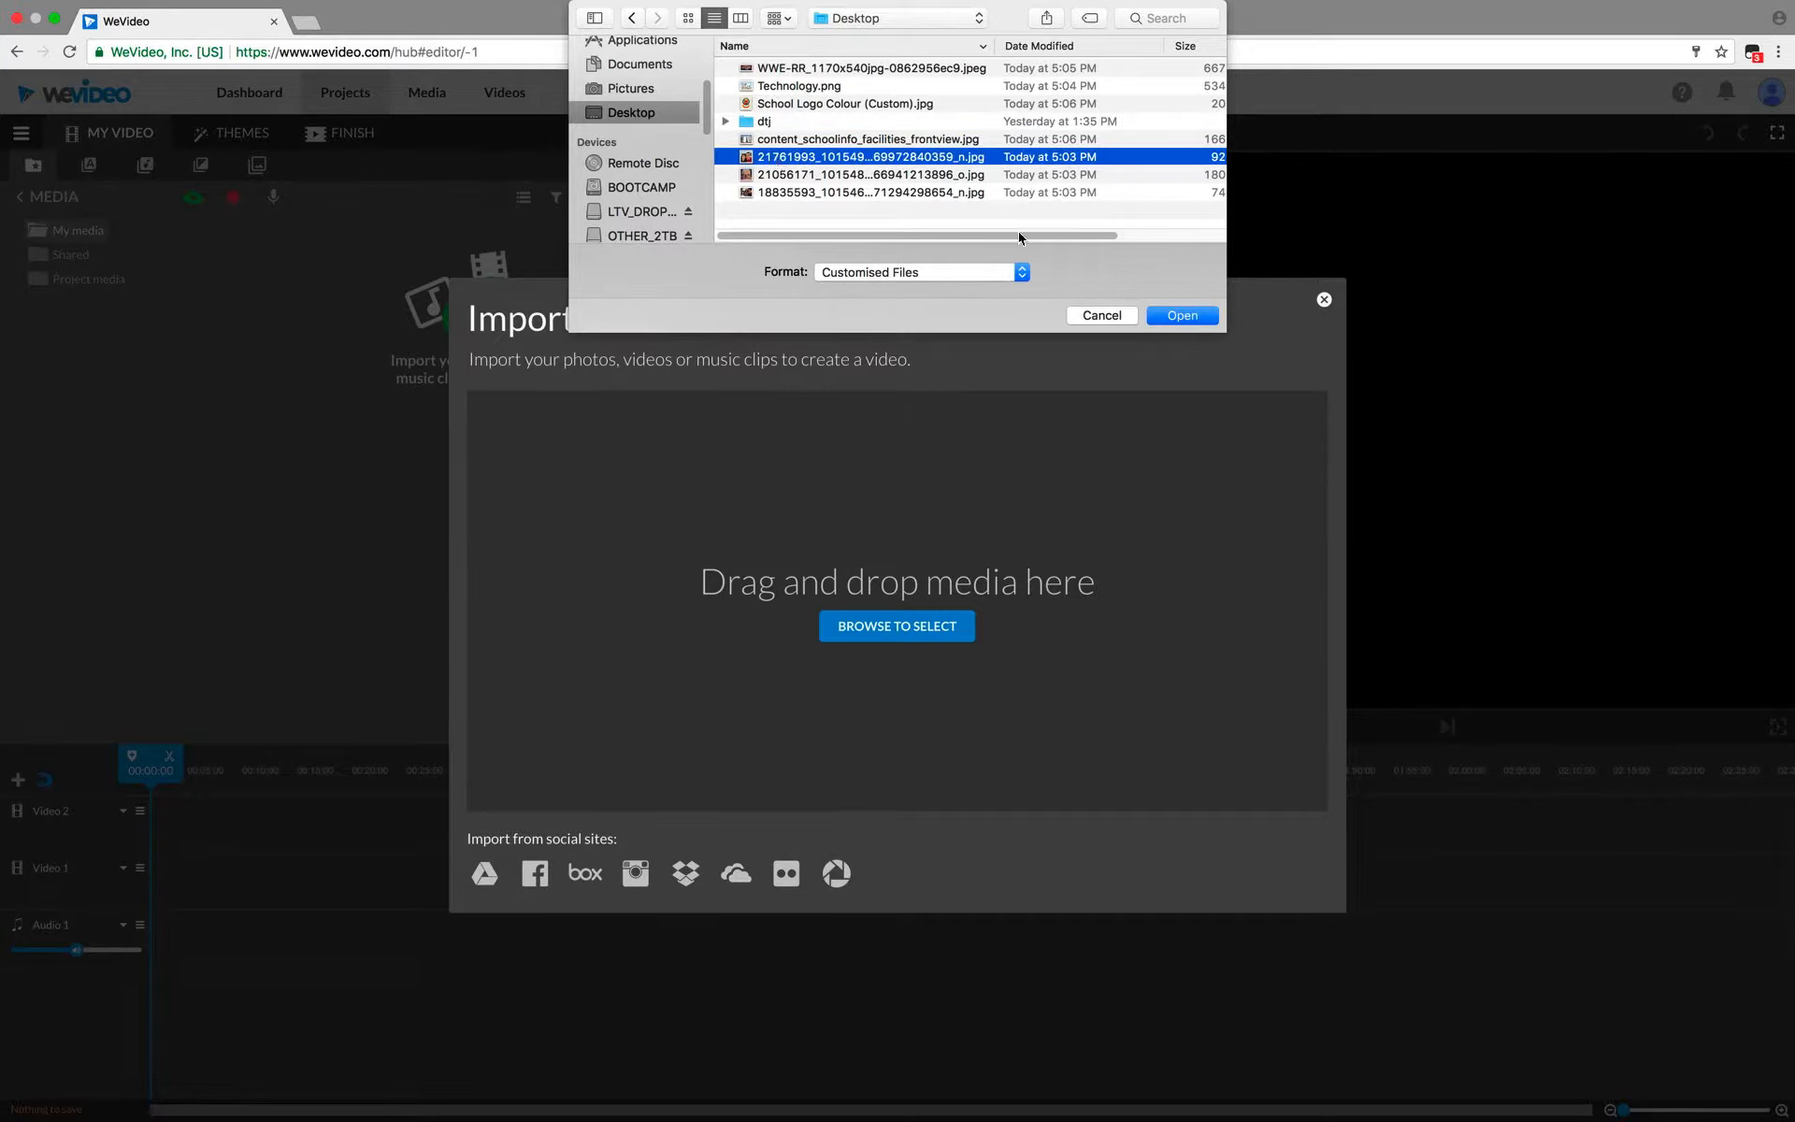
{"action": "left_click", "coordinate": [893, 194]}
{"action": "left_click", "coordinate": [1176, 317]}
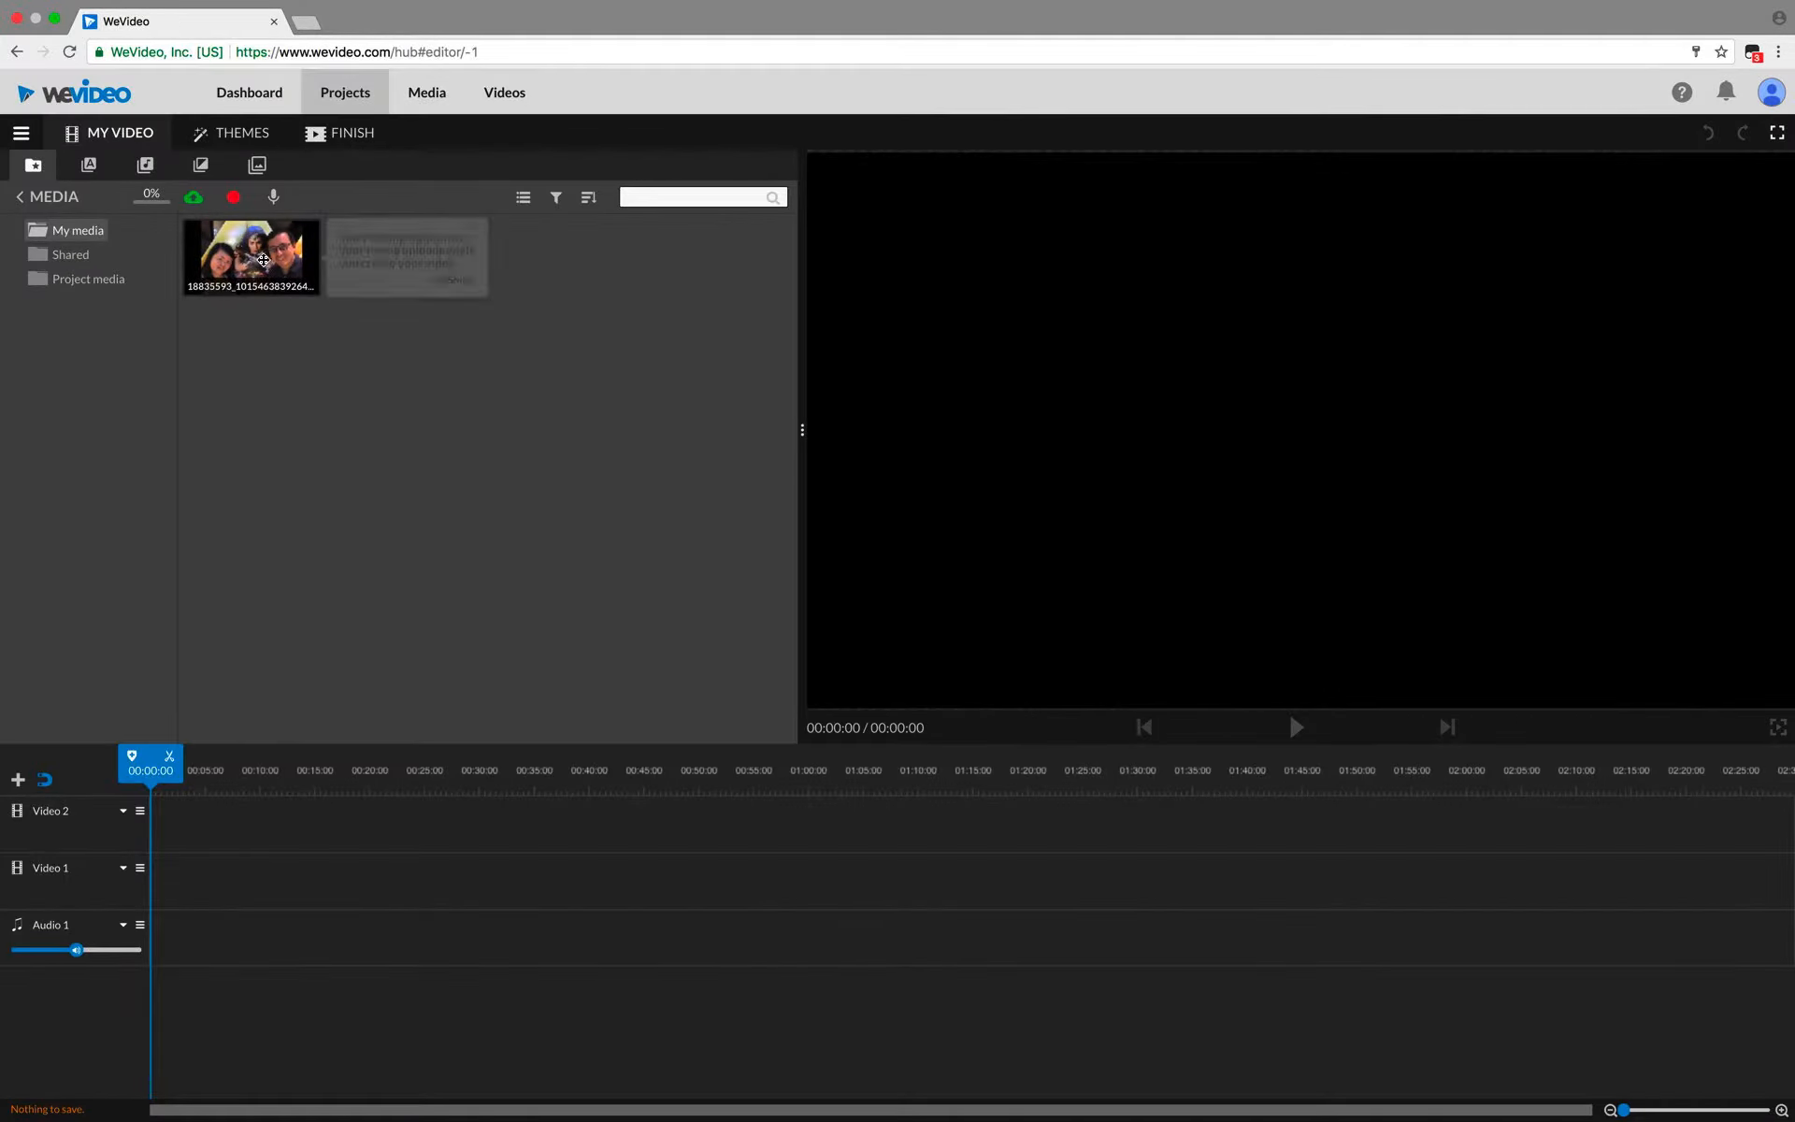
Step: Preview the uploaded photo in the media library and return to the My media folder
{"action": "left_click", "coordinate": [245, 263]}
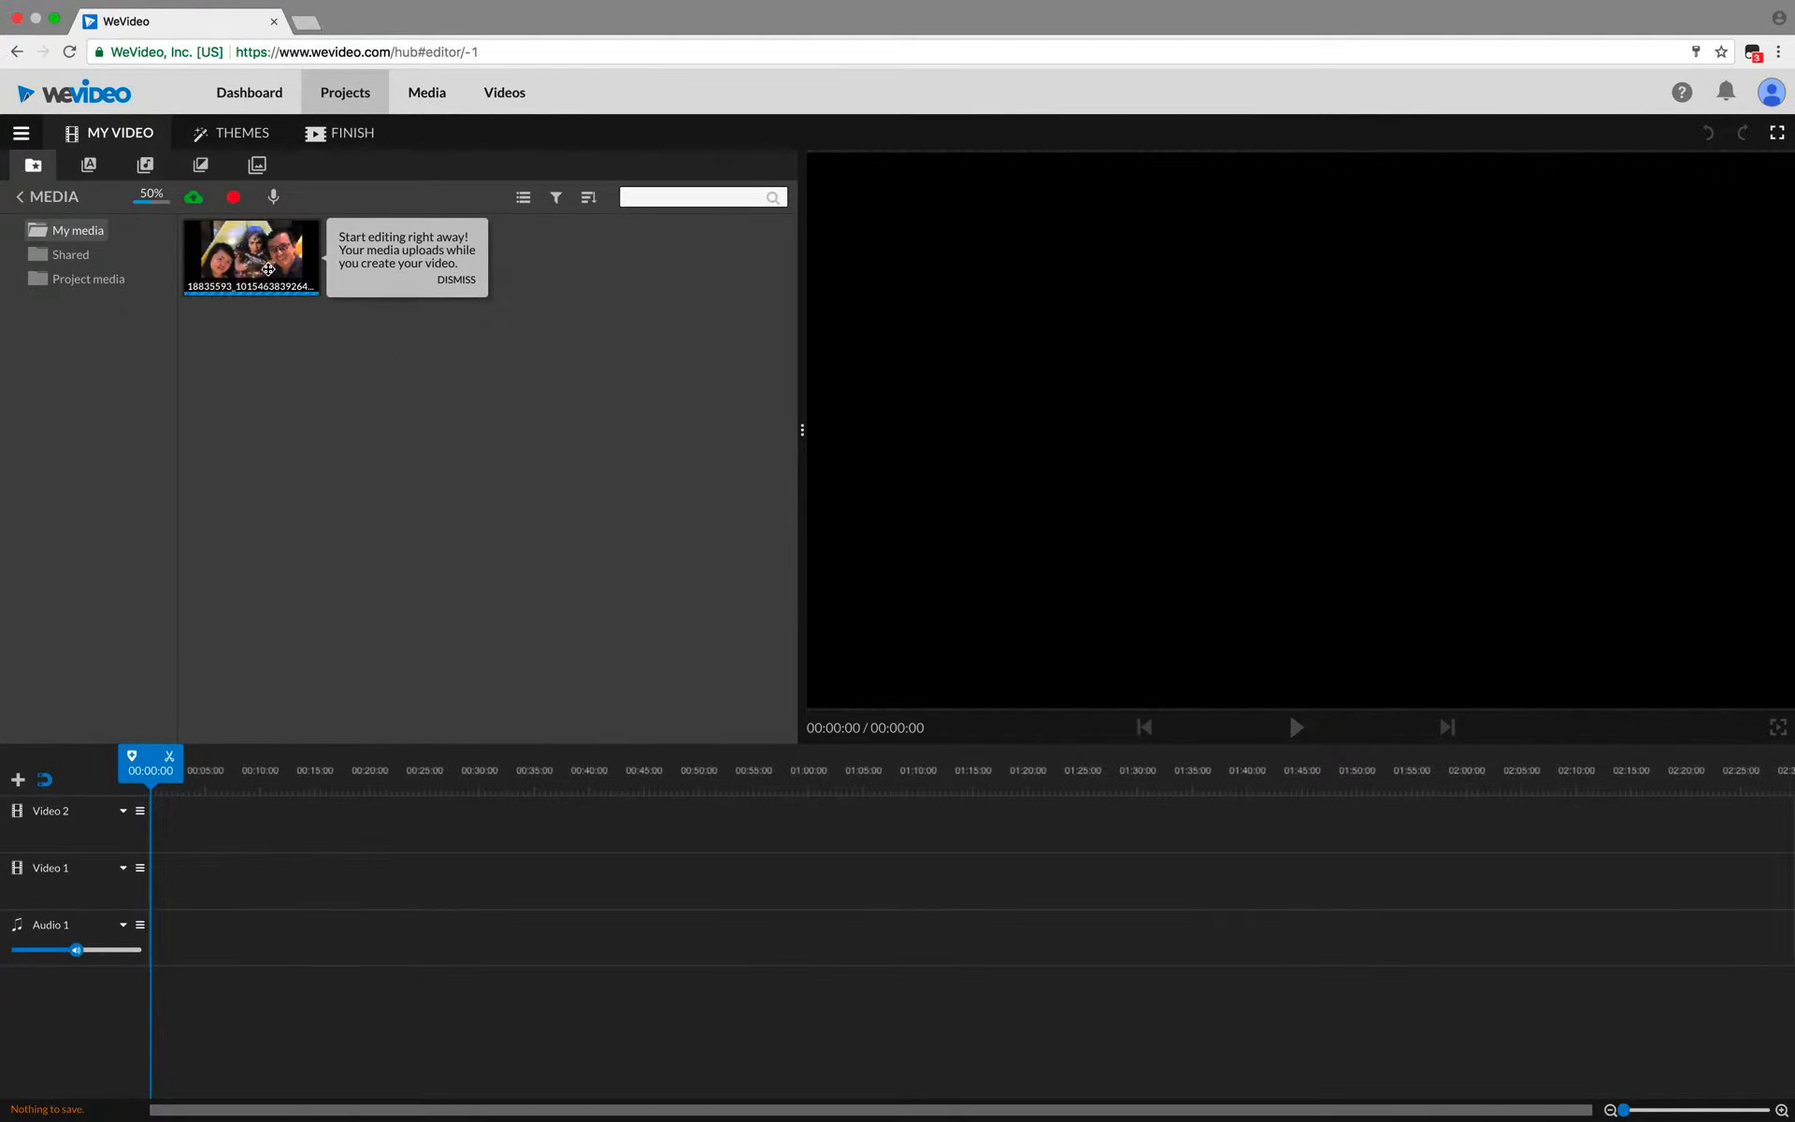
{"action": "left_click", "coordinate": [260, 250]}
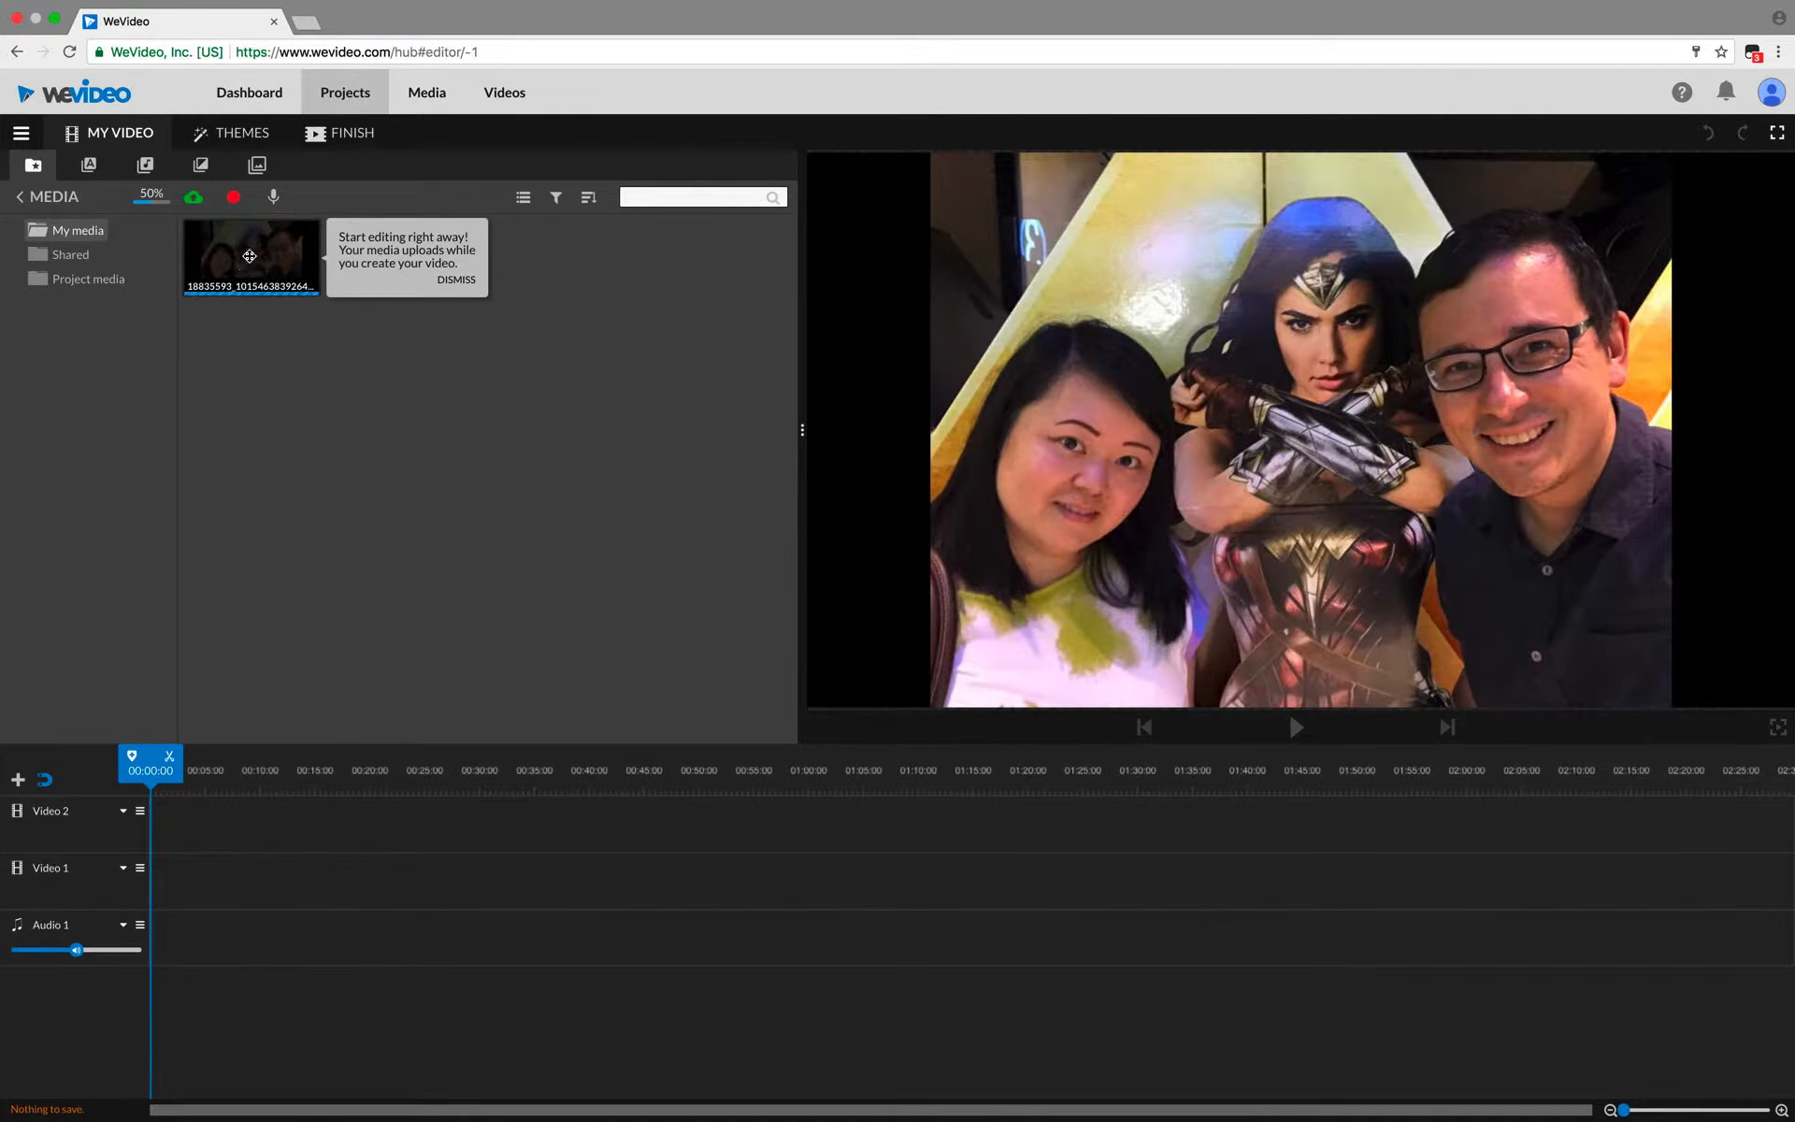
{"action": "left_click", "coordinate": [84, 256]}
{"action": "left_click", "coordinate": [80, 231]}
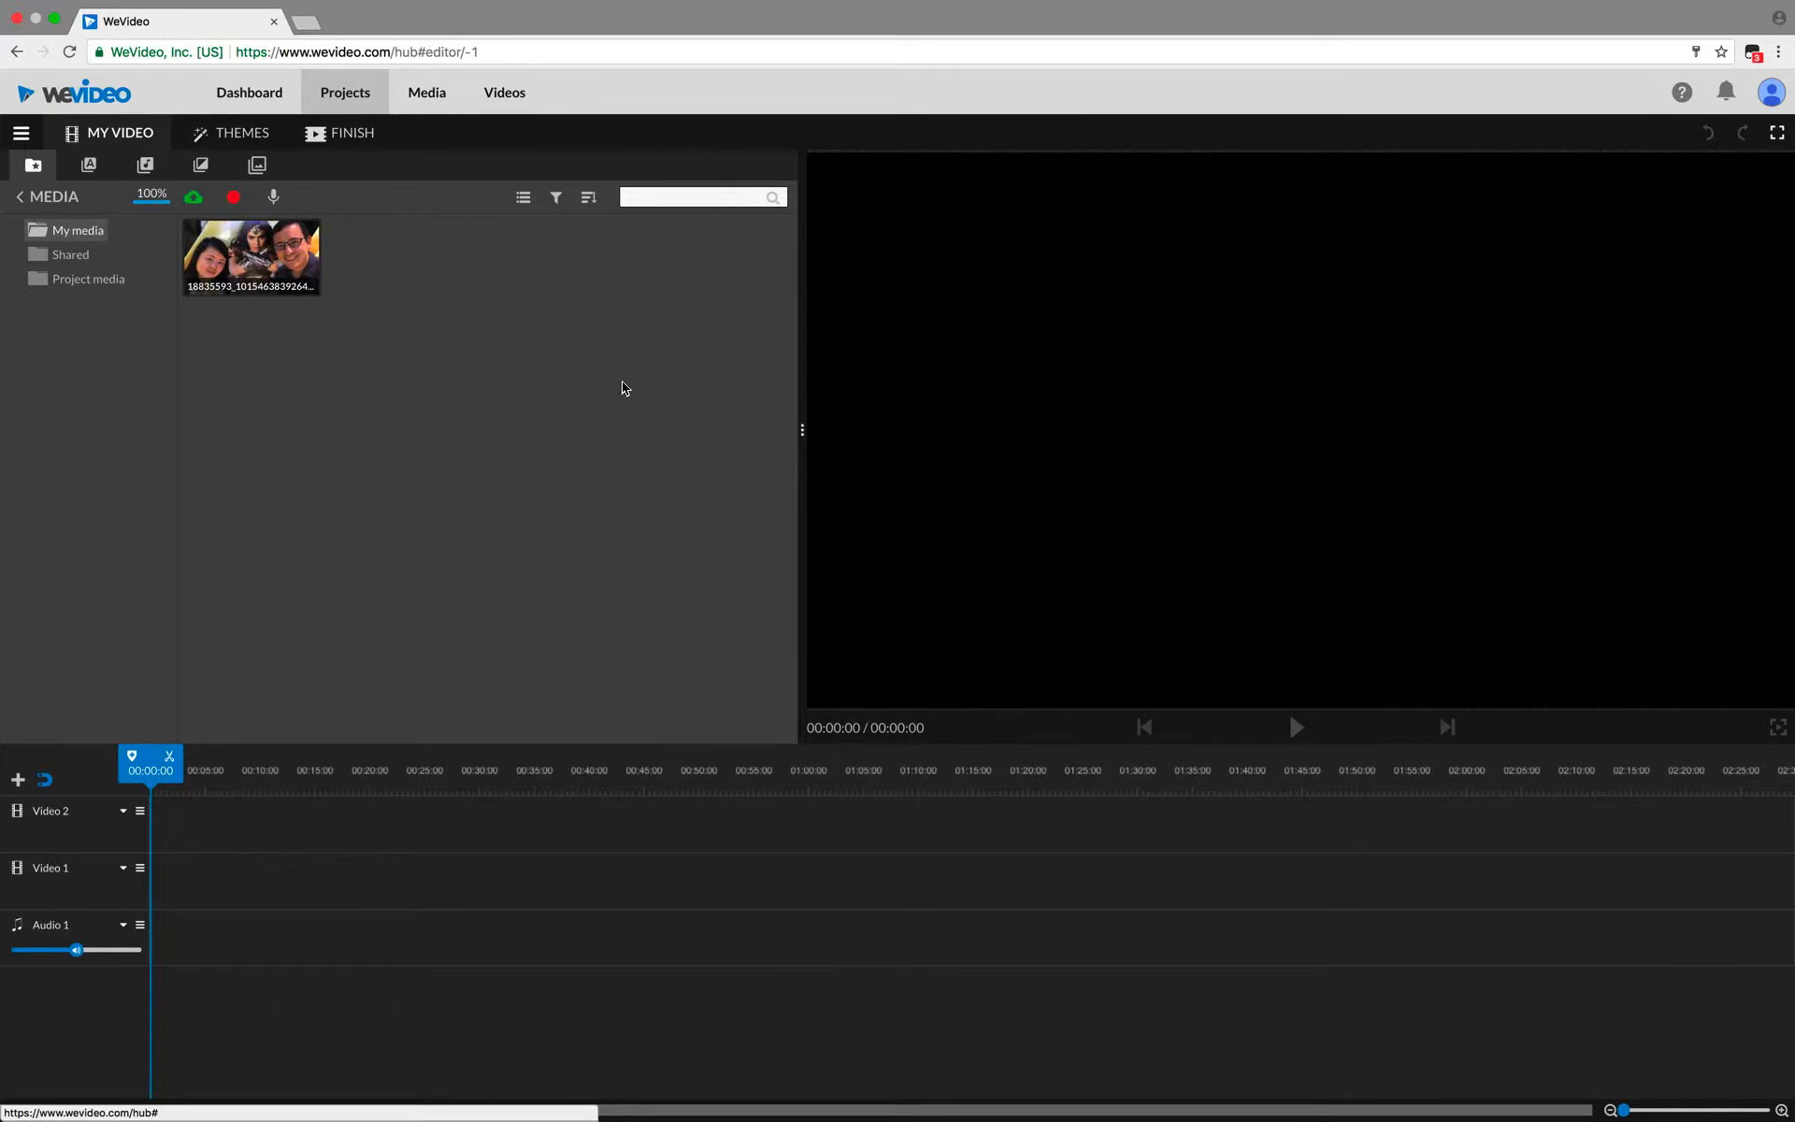
Step: Place the imported photo at the start of the Video 1 track and extend its clip to 00:07:04
{"action": "left_click_drag", "start_coordinate": [250, 257], "coordinate": [174, 884]}
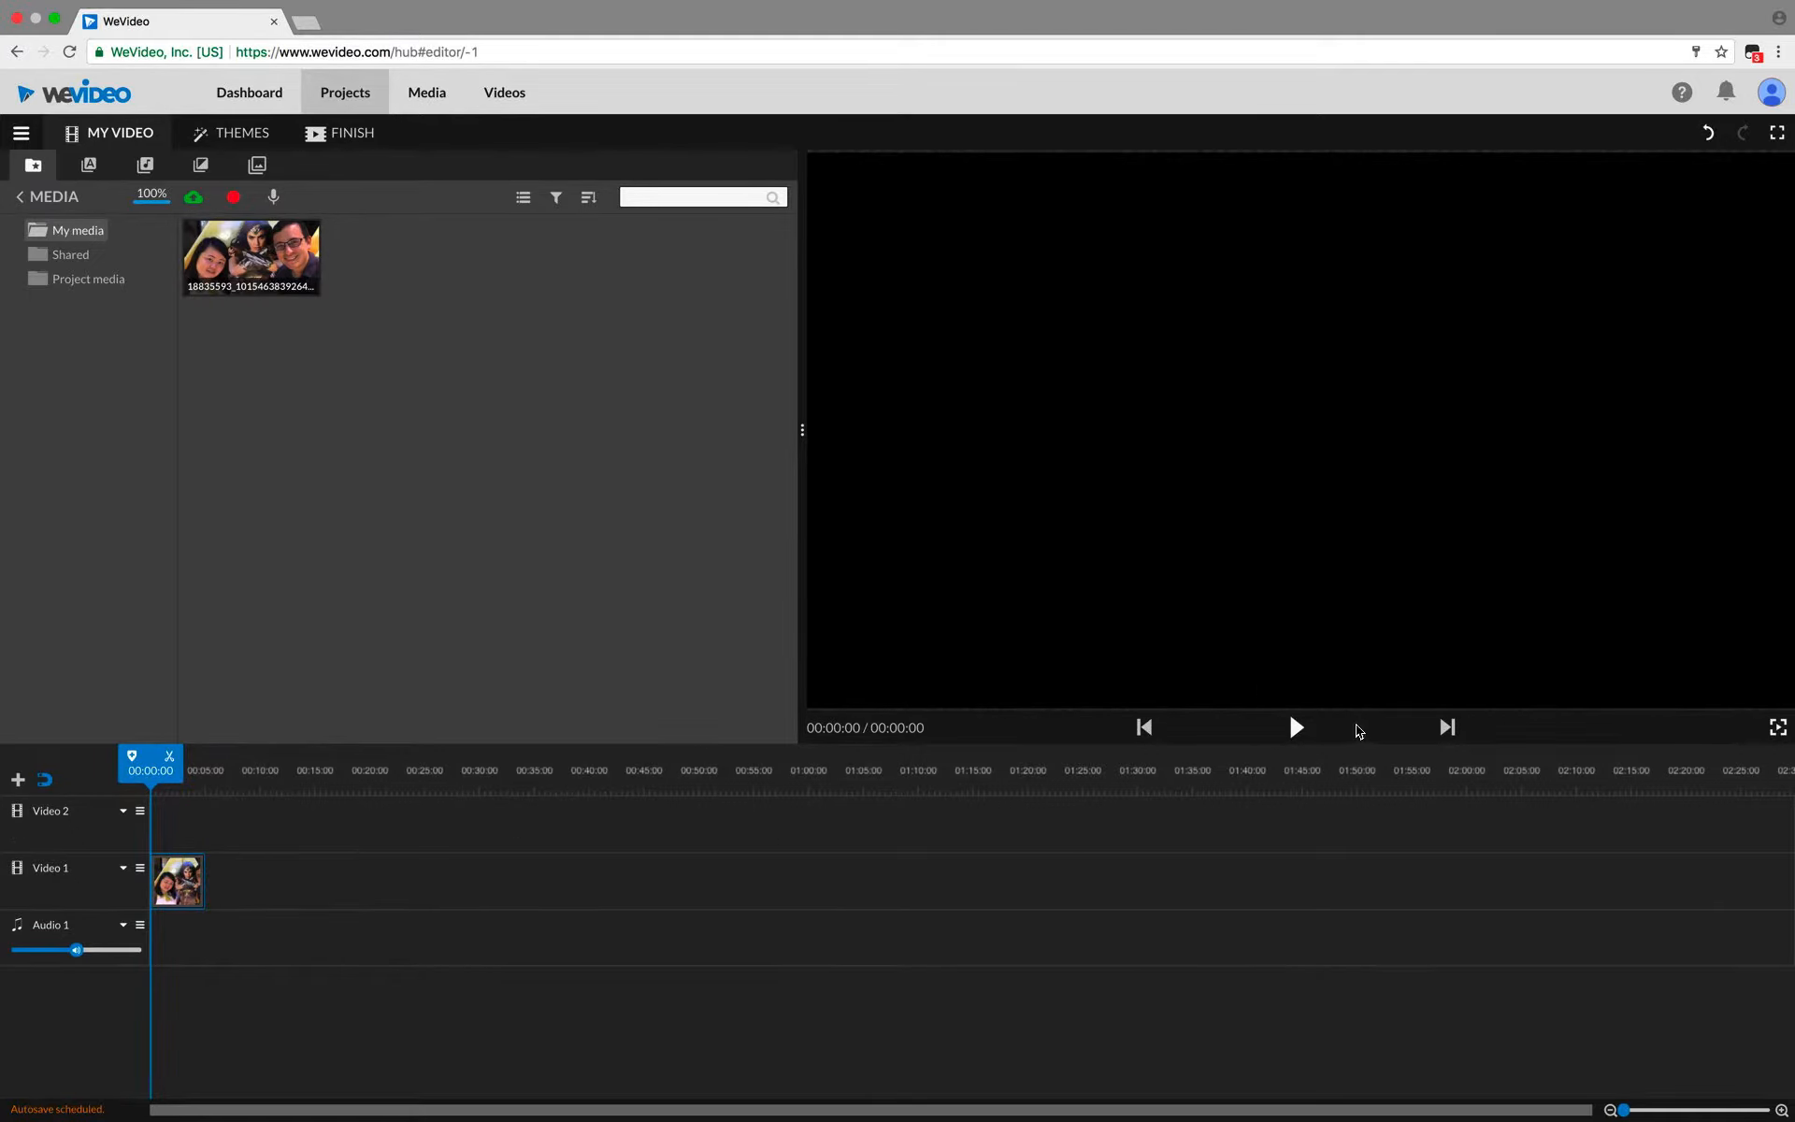
{"action": "left_click", "coordinate": [1299, 733]}
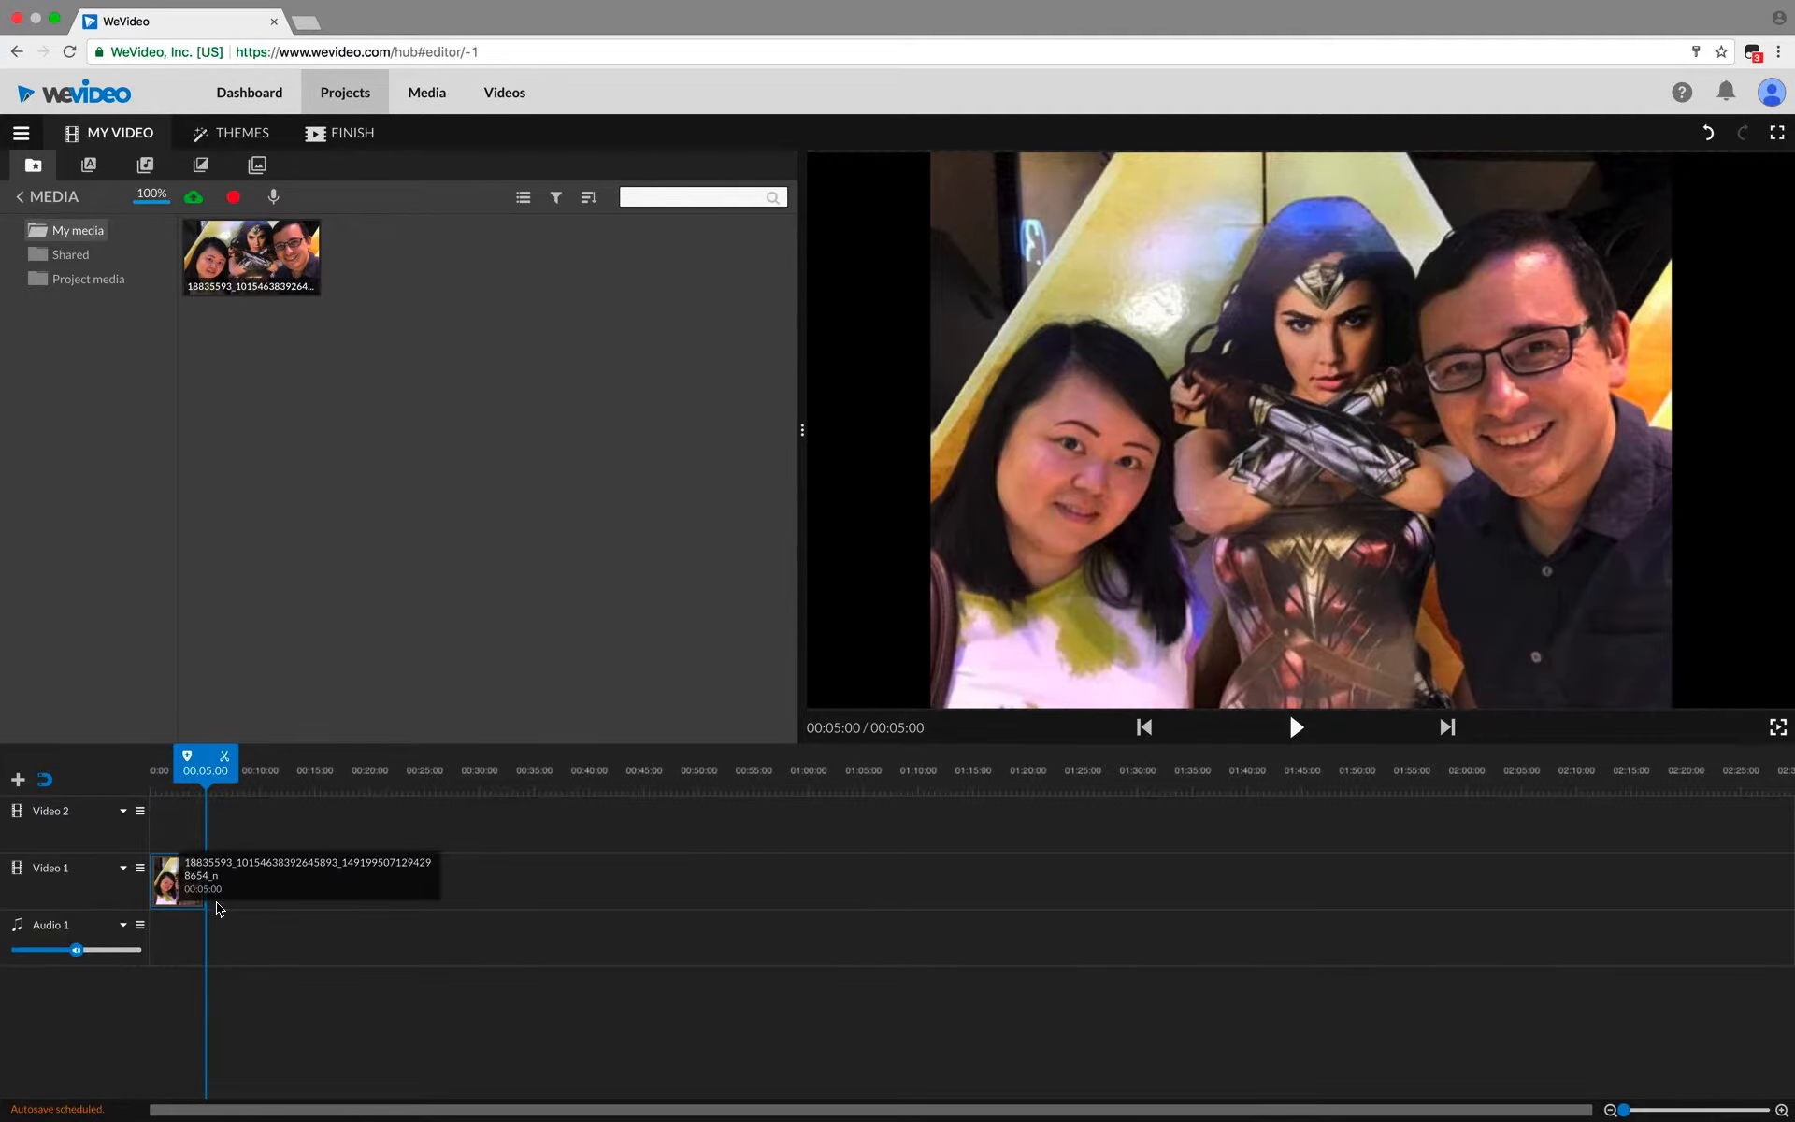
{"action": "mouse_move", "coordinate": [203, 888]}
{"action": "left_mouse_down"}
{"action": "mouse_move", "coordinate": [673, 878]}
{"action": "mouse_move", "coordinate": [225, 893]}
{"action": "left_mouse_up"}
Step: Examine the effects and editing options available for the photo clip on the Video 1 track
{"action": "mouse_move", "coordinate": [160, 839]}
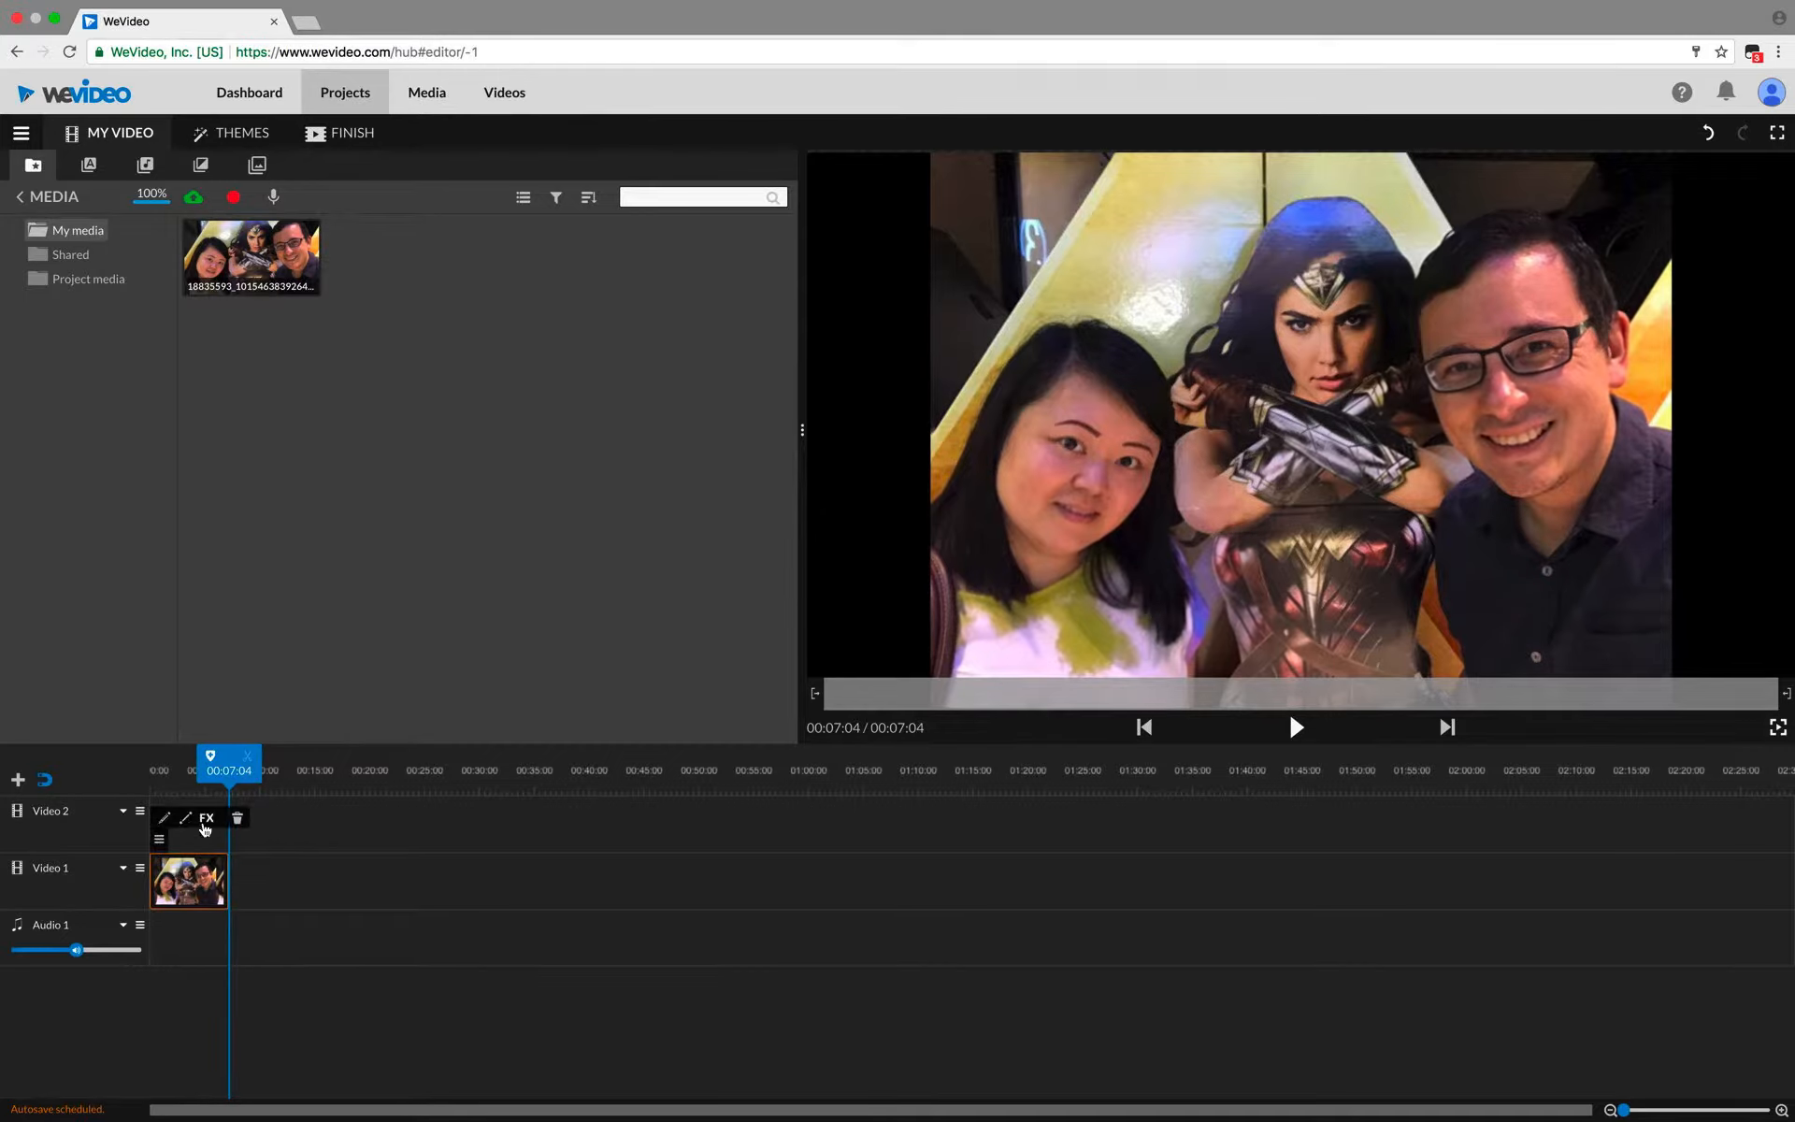
{"action": "left_click", "coordinate": [205, 819]}
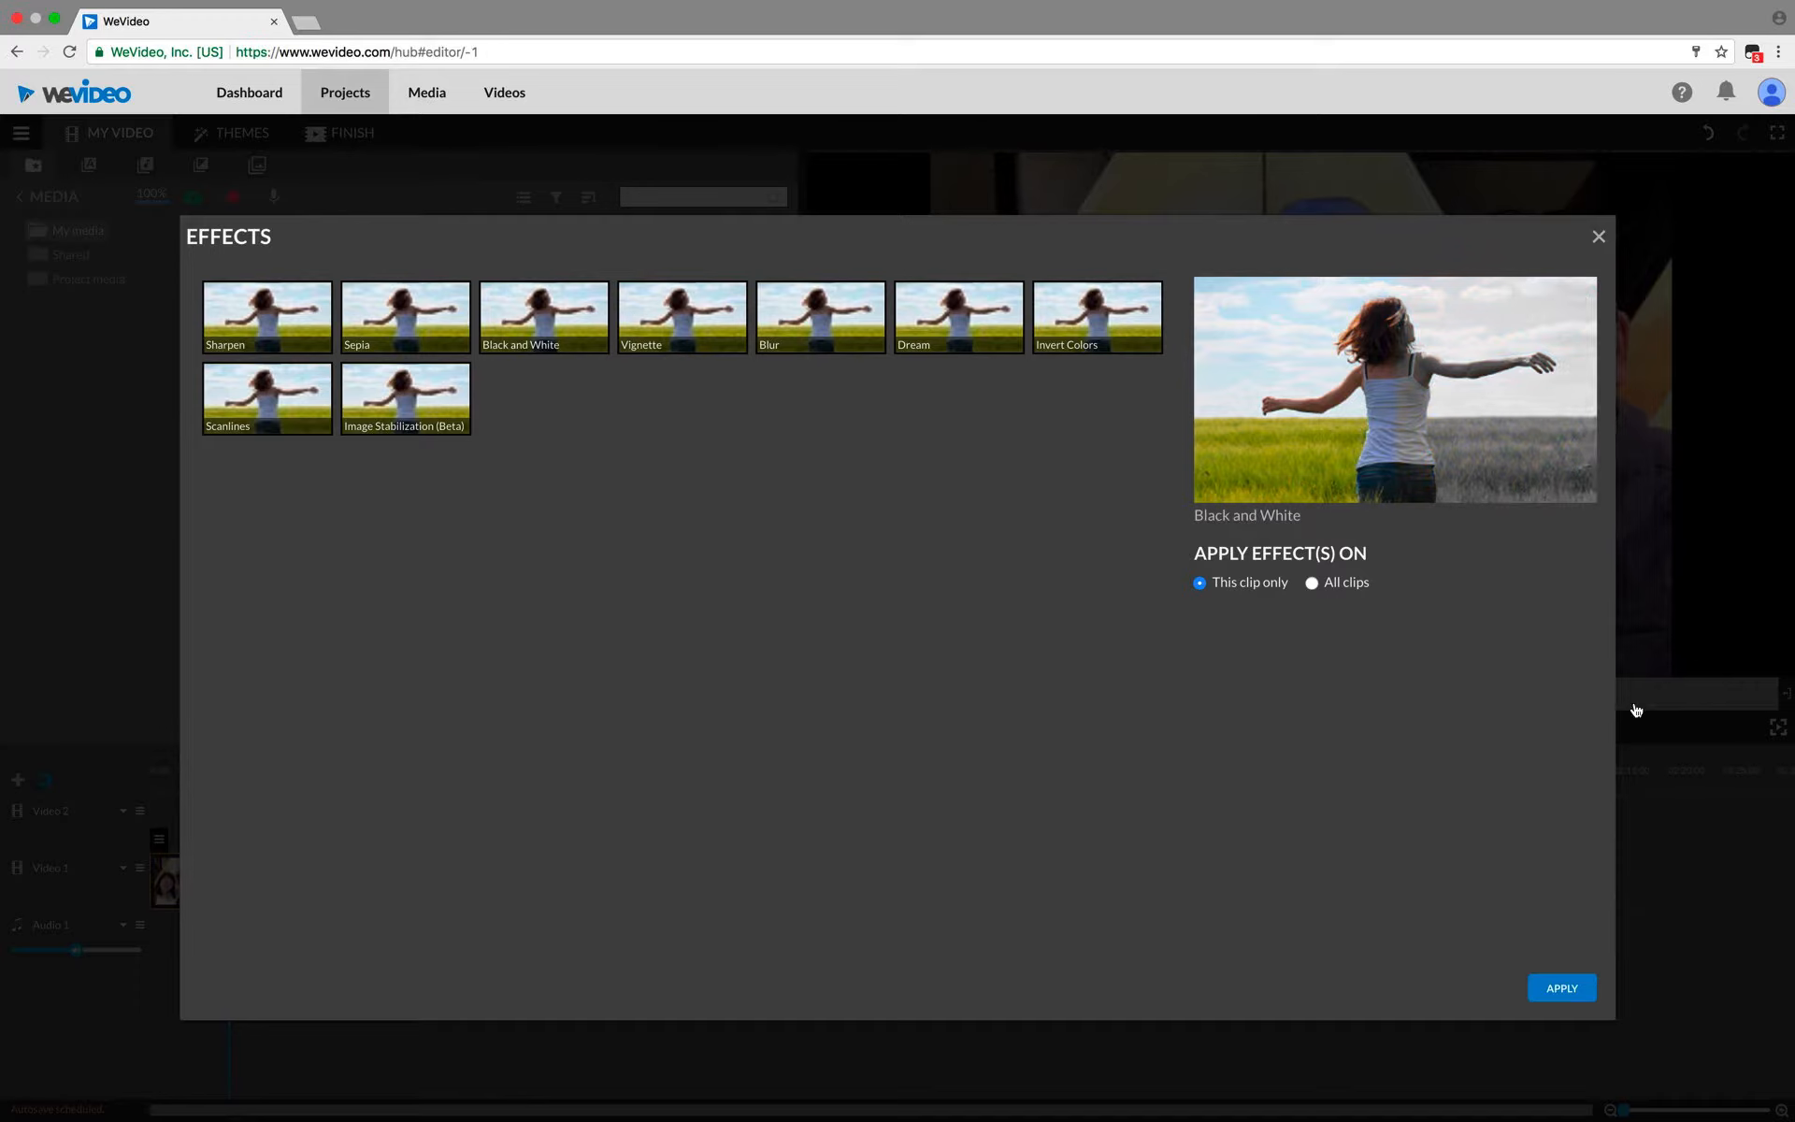
{"action": "left_click", "coordinate": [1600, 239]}
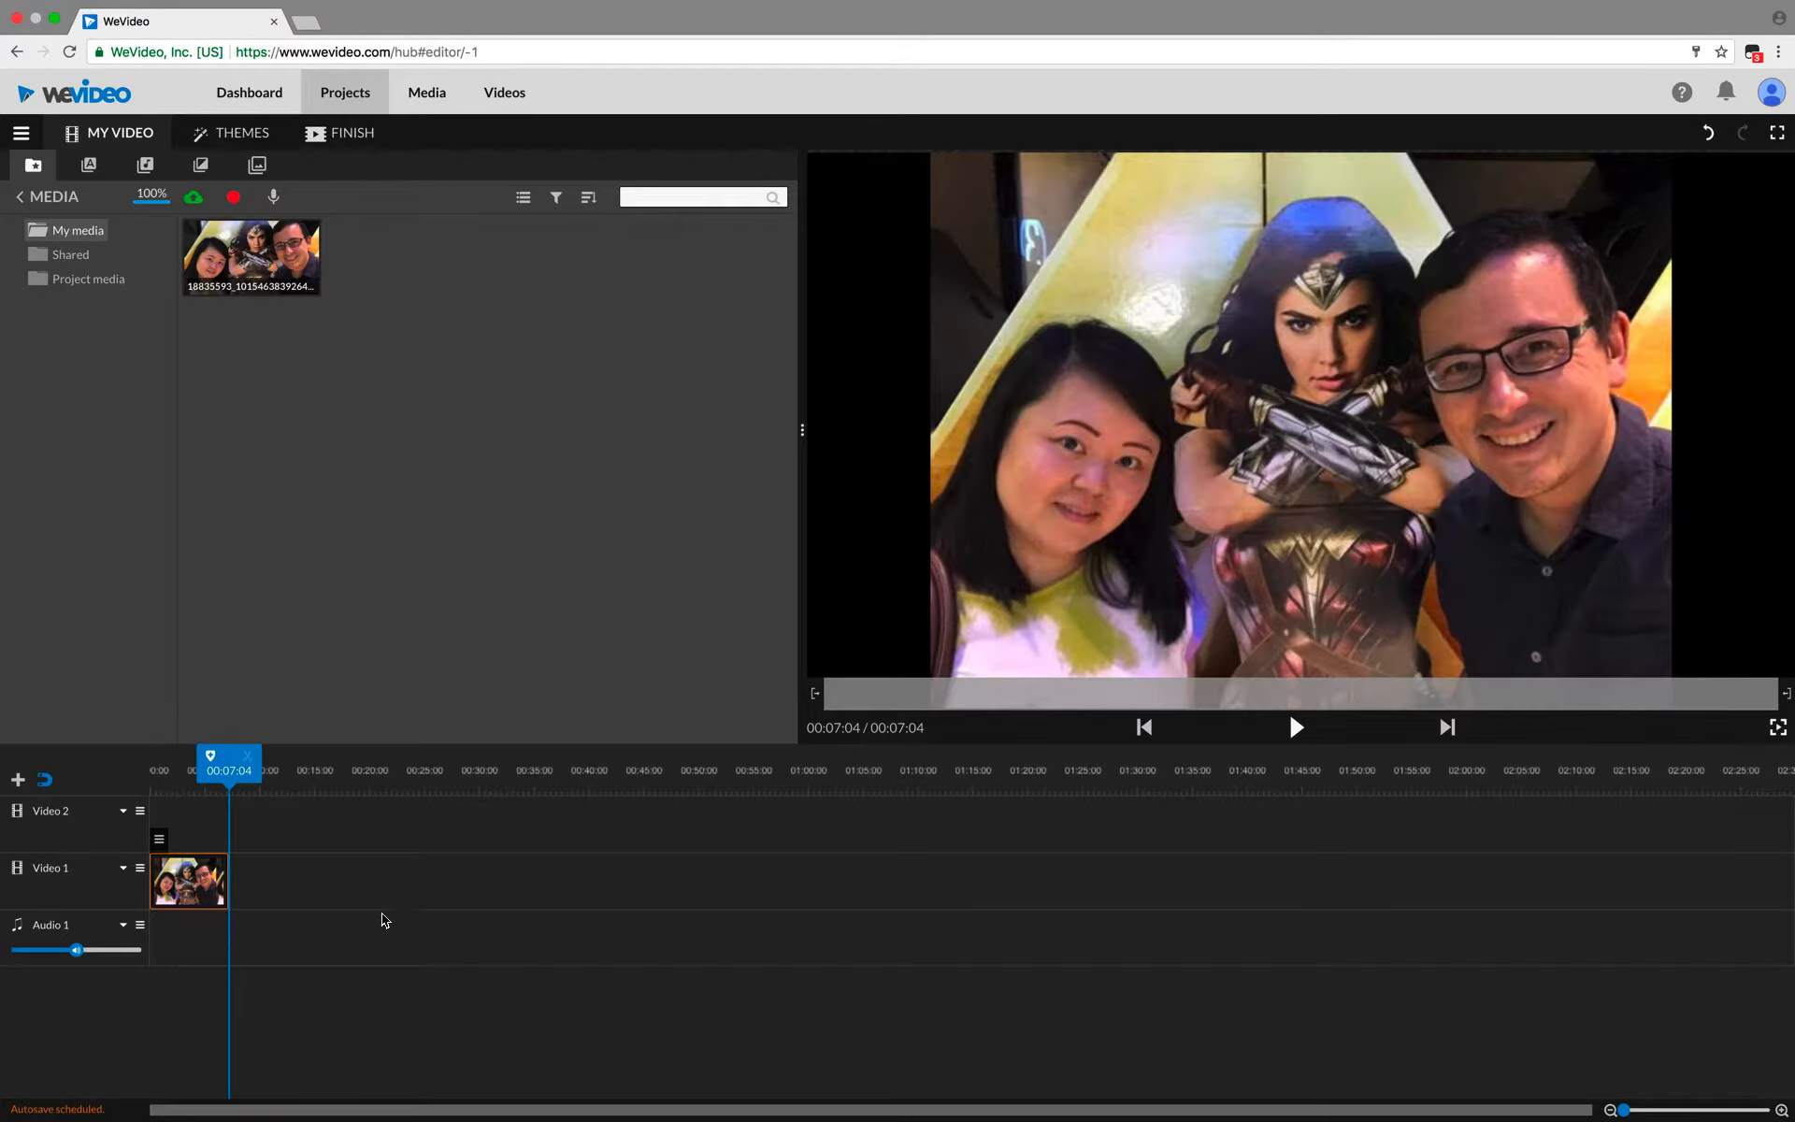
{"action": "mouse_move", "coordinate": [167, 846]}
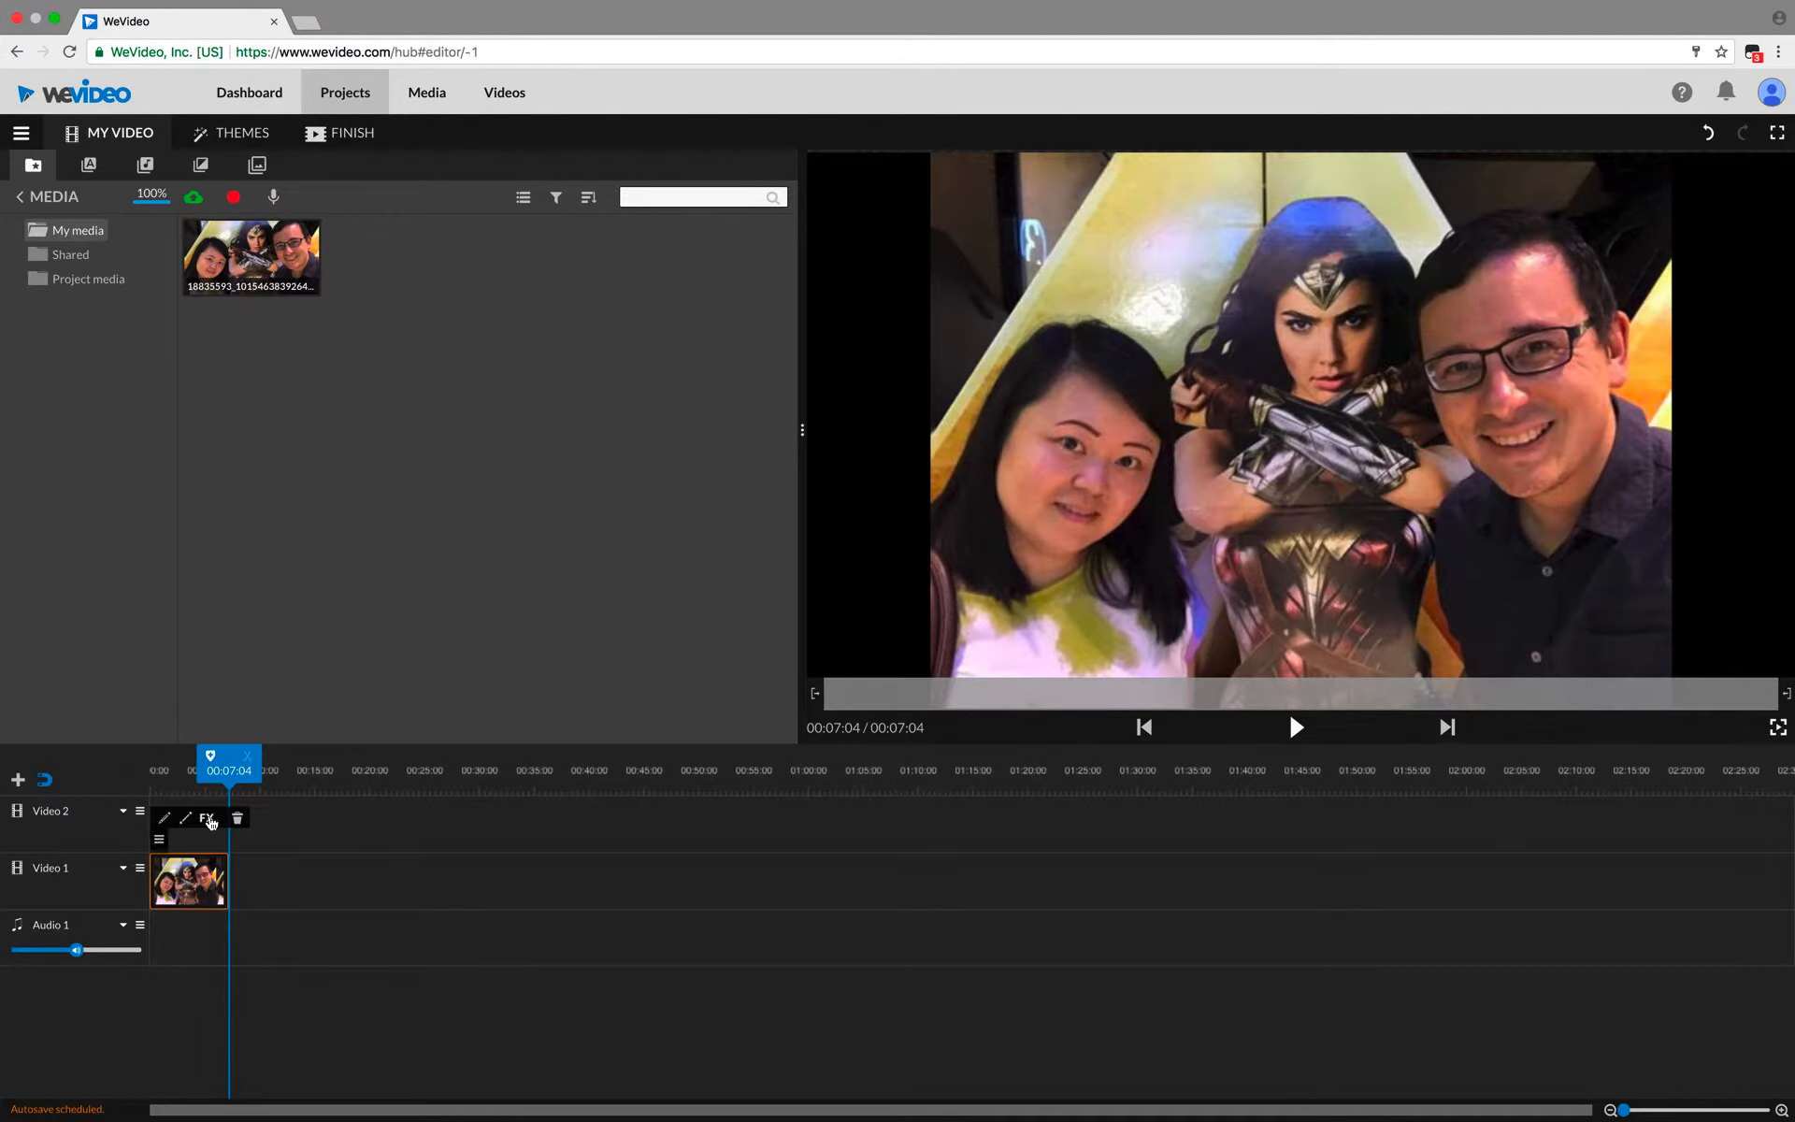
{"action": "left_click", "coordinate": [199, 895]}
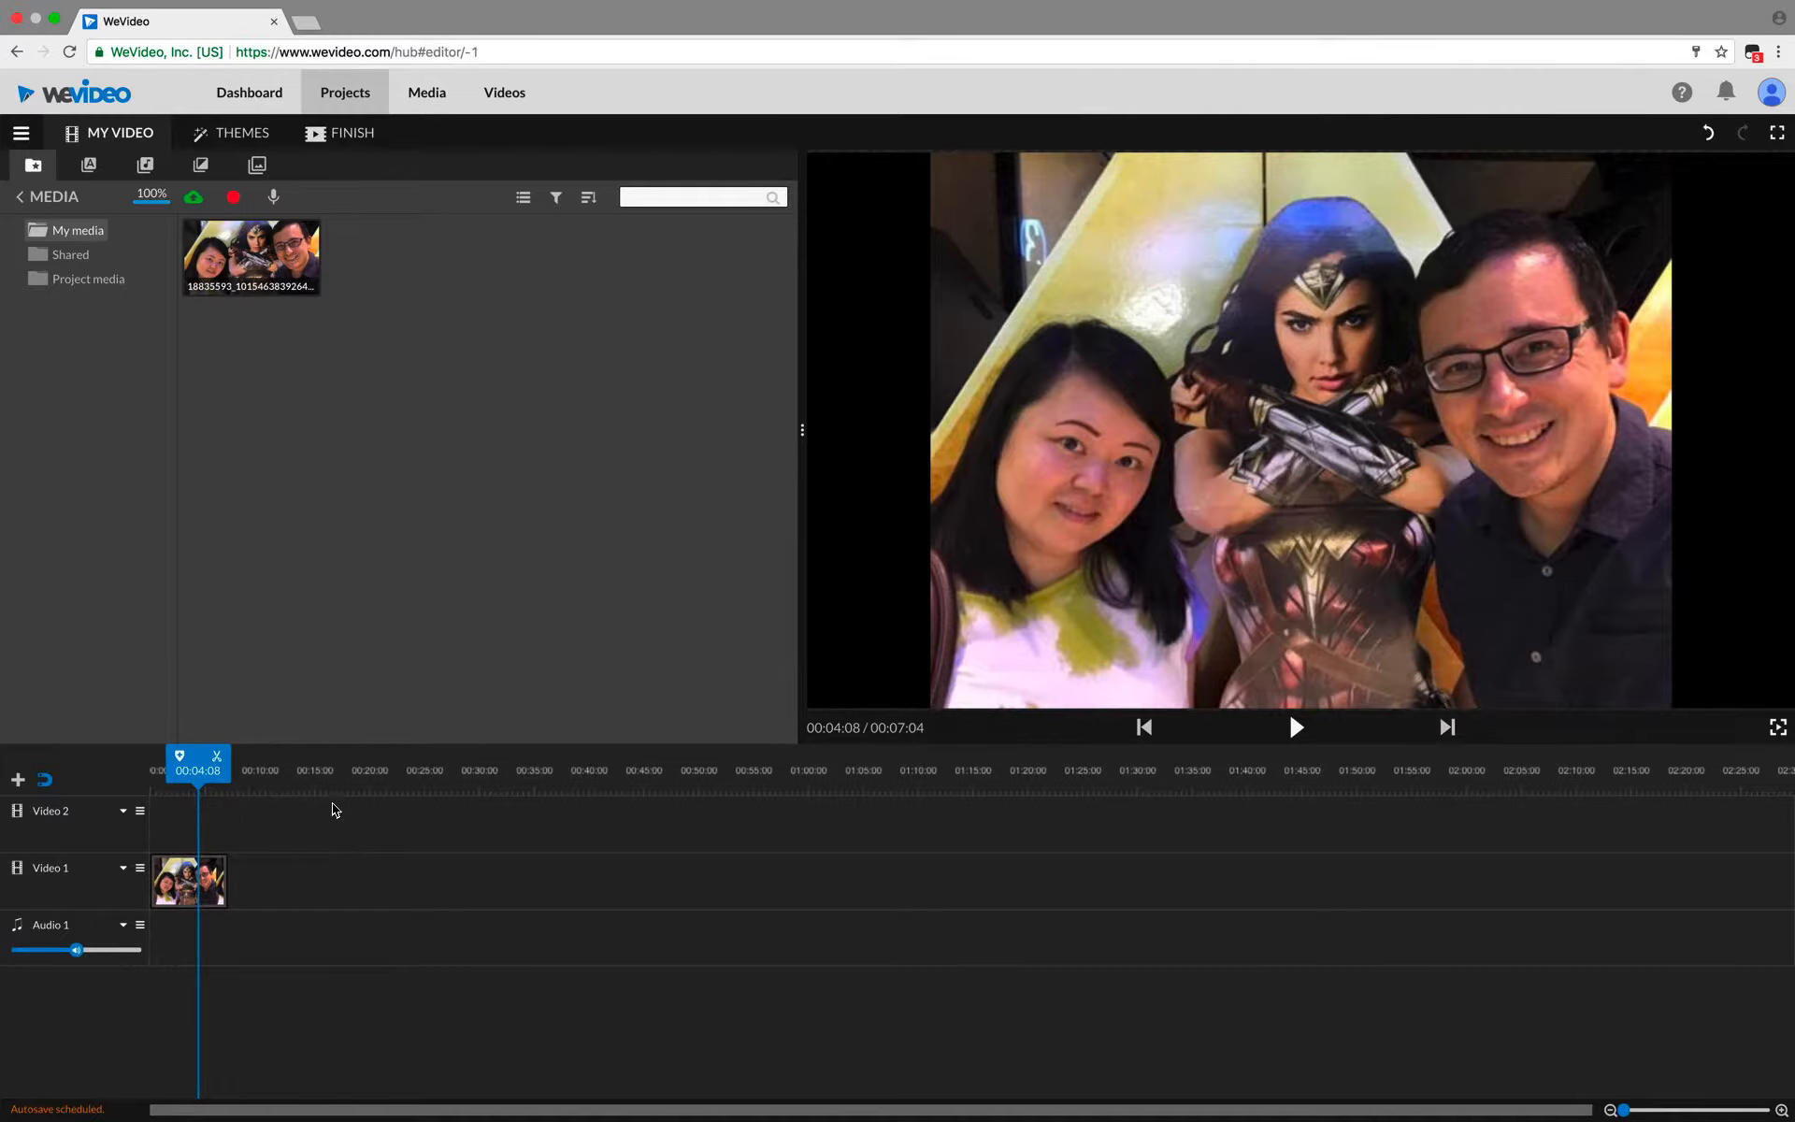
{"action": "left_click", "coordinate": [325, 769]}
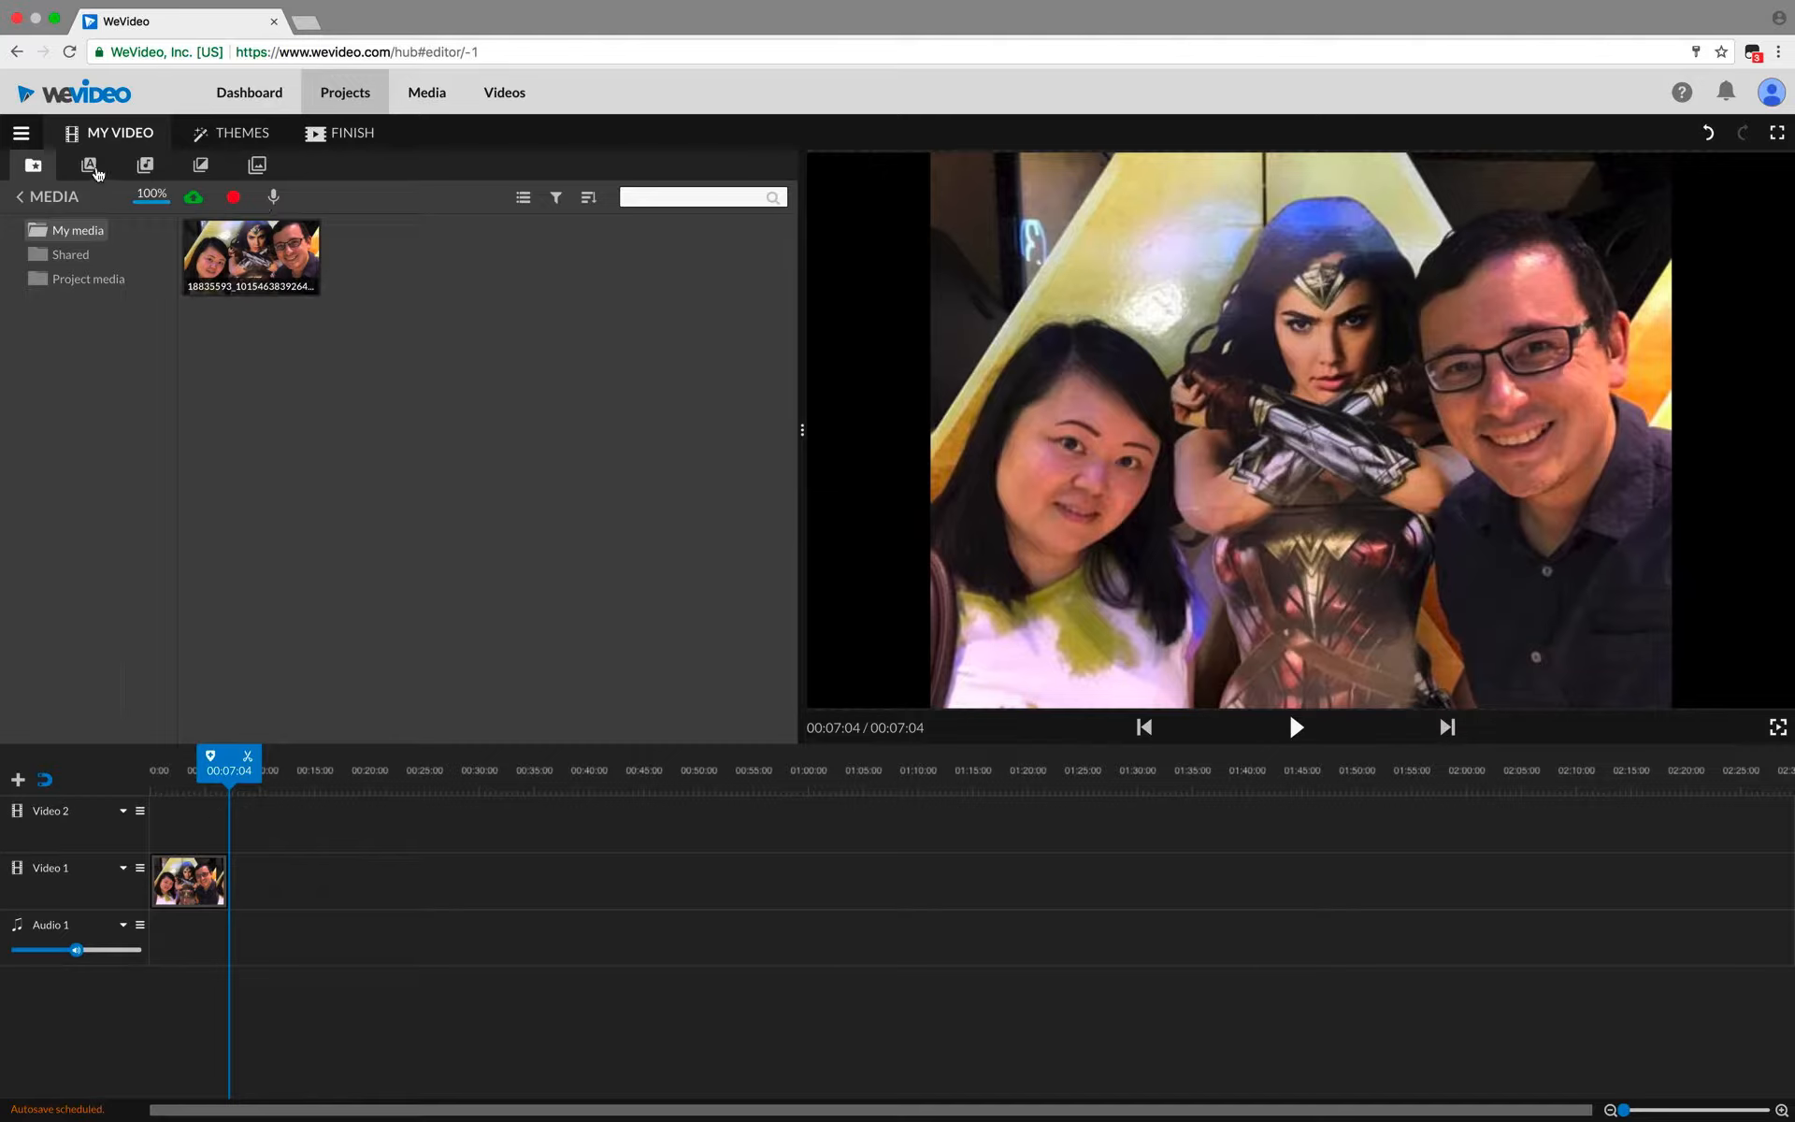
Step: Browse the motion titles, static titles and annotations, previewing the Line wipe title and its lower third version
{"action": "left_click", "coordinate": [89, 166]}
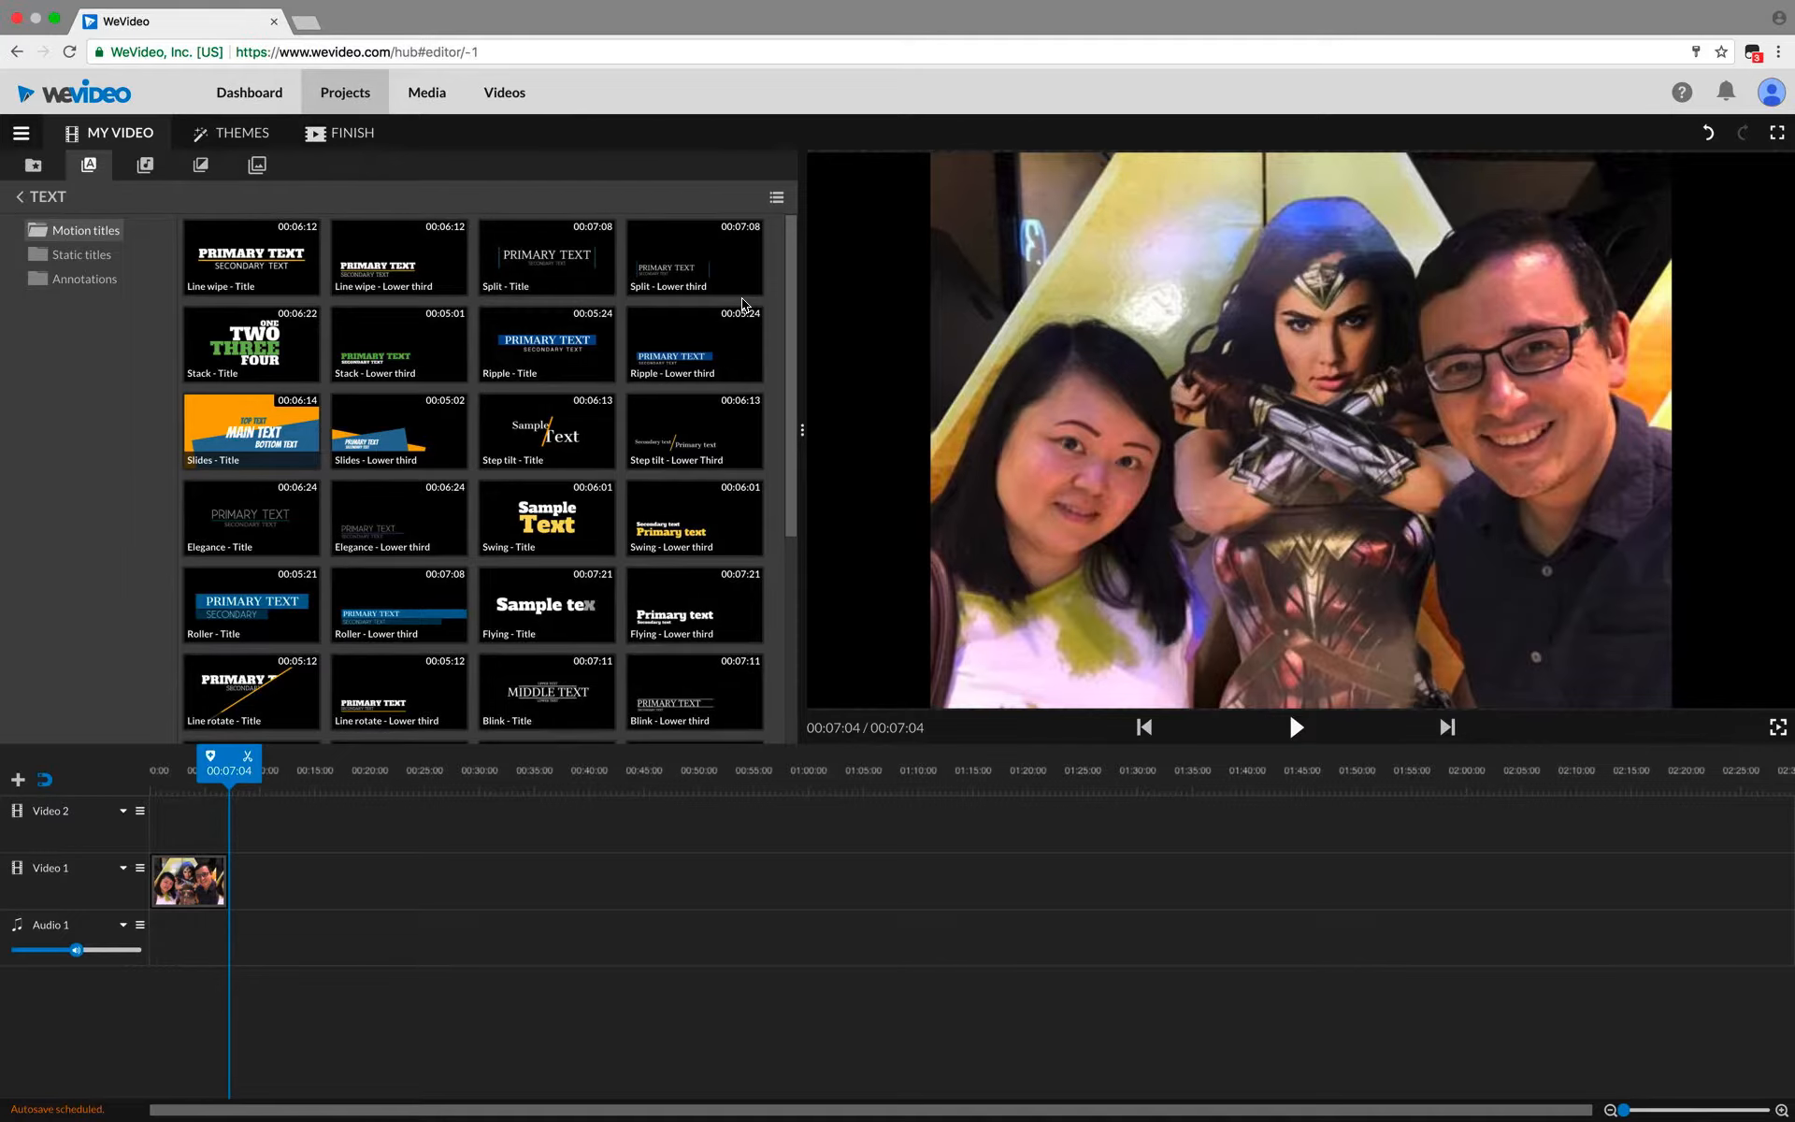
{"action": "left_click", "coordinate": [262, 271]}
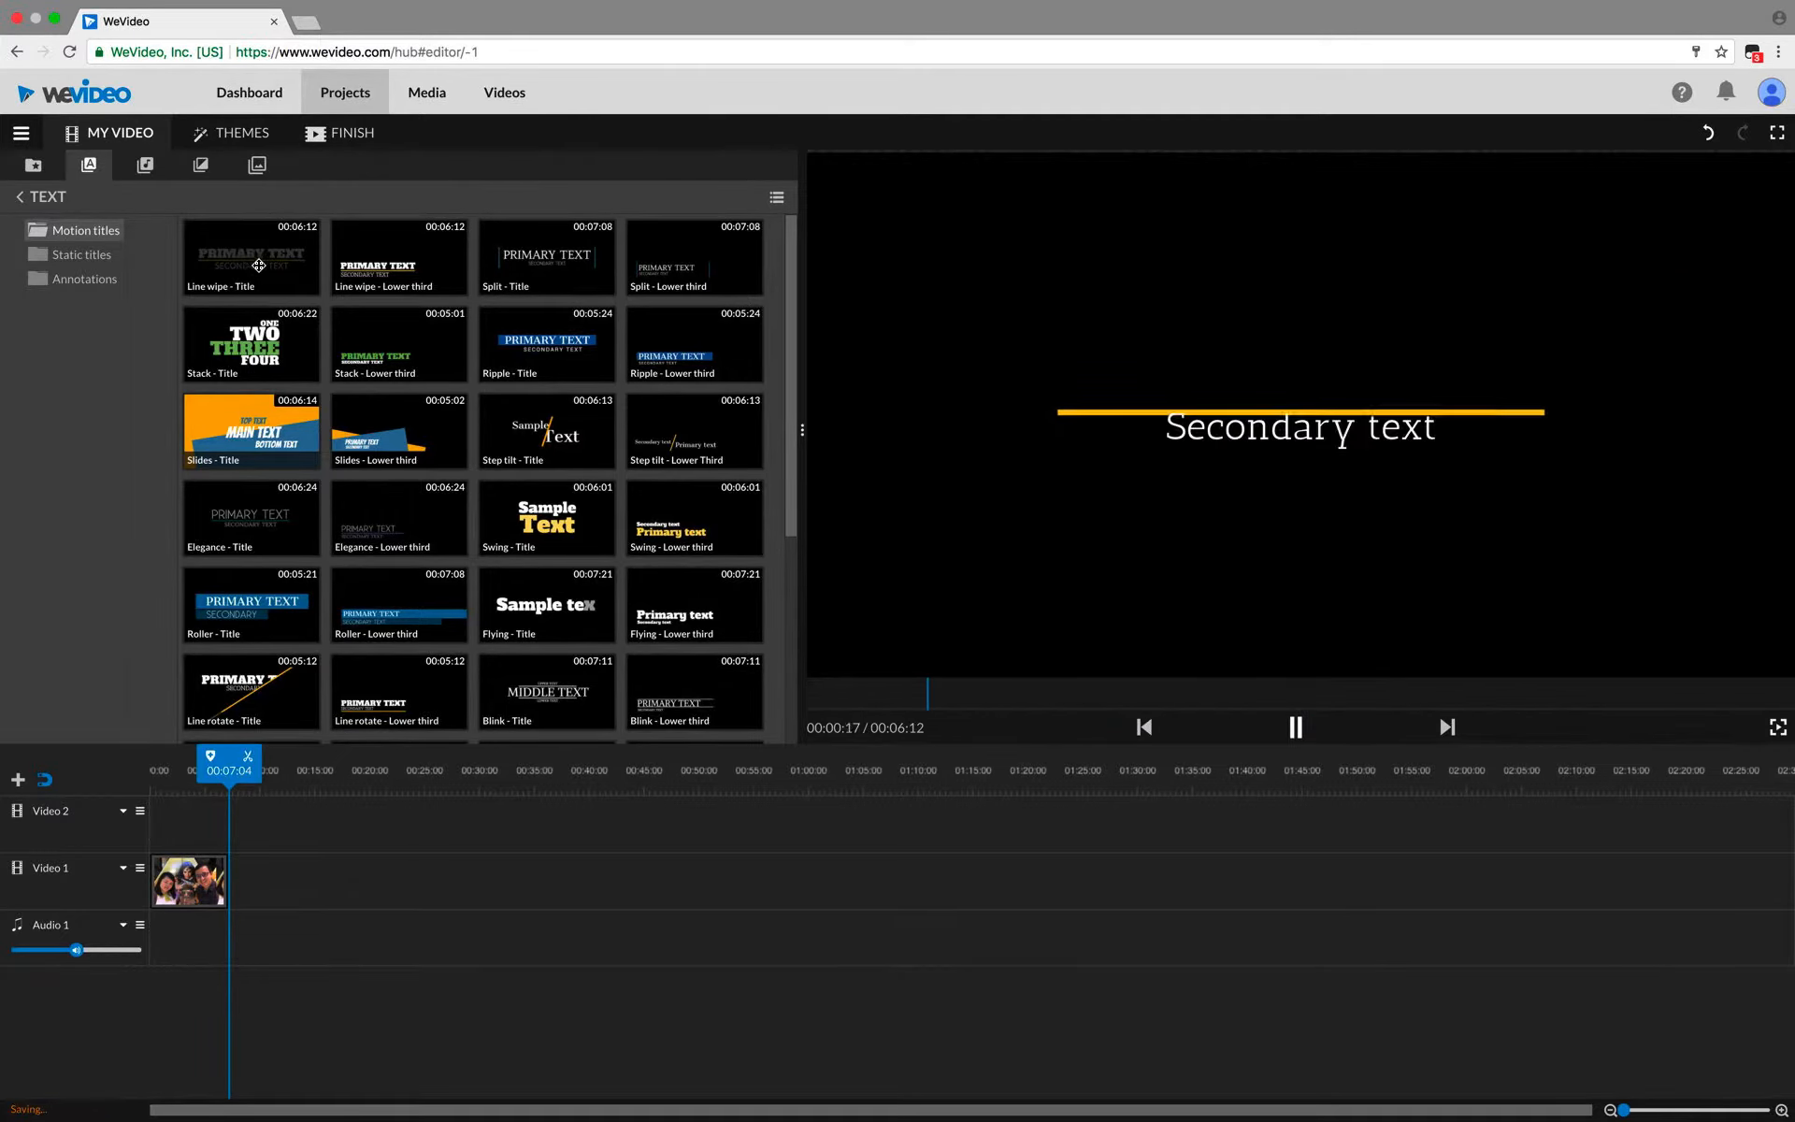
{"action": "left_click", "coordinate": [405, 263]}
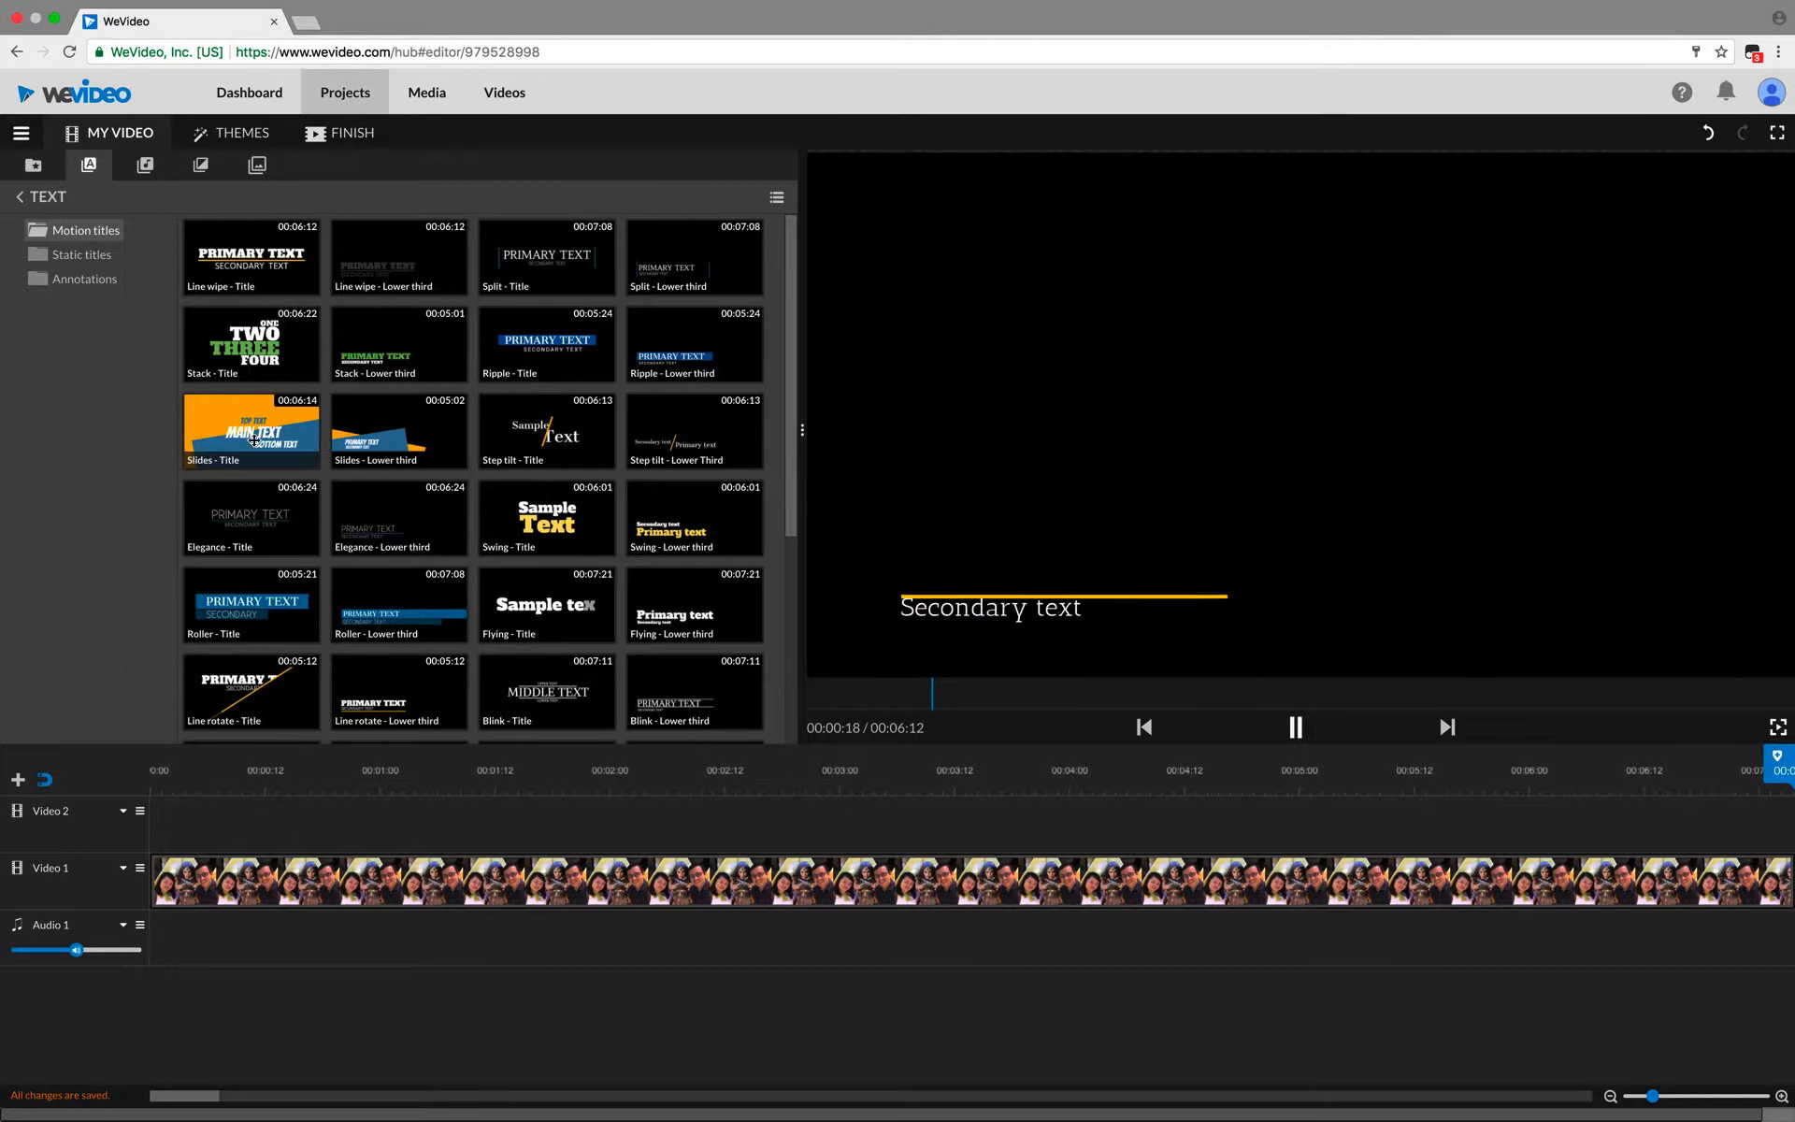
{"action": "left_click_drag", "start_coordinate": [792, 445], "coordinate": [792, 693]}
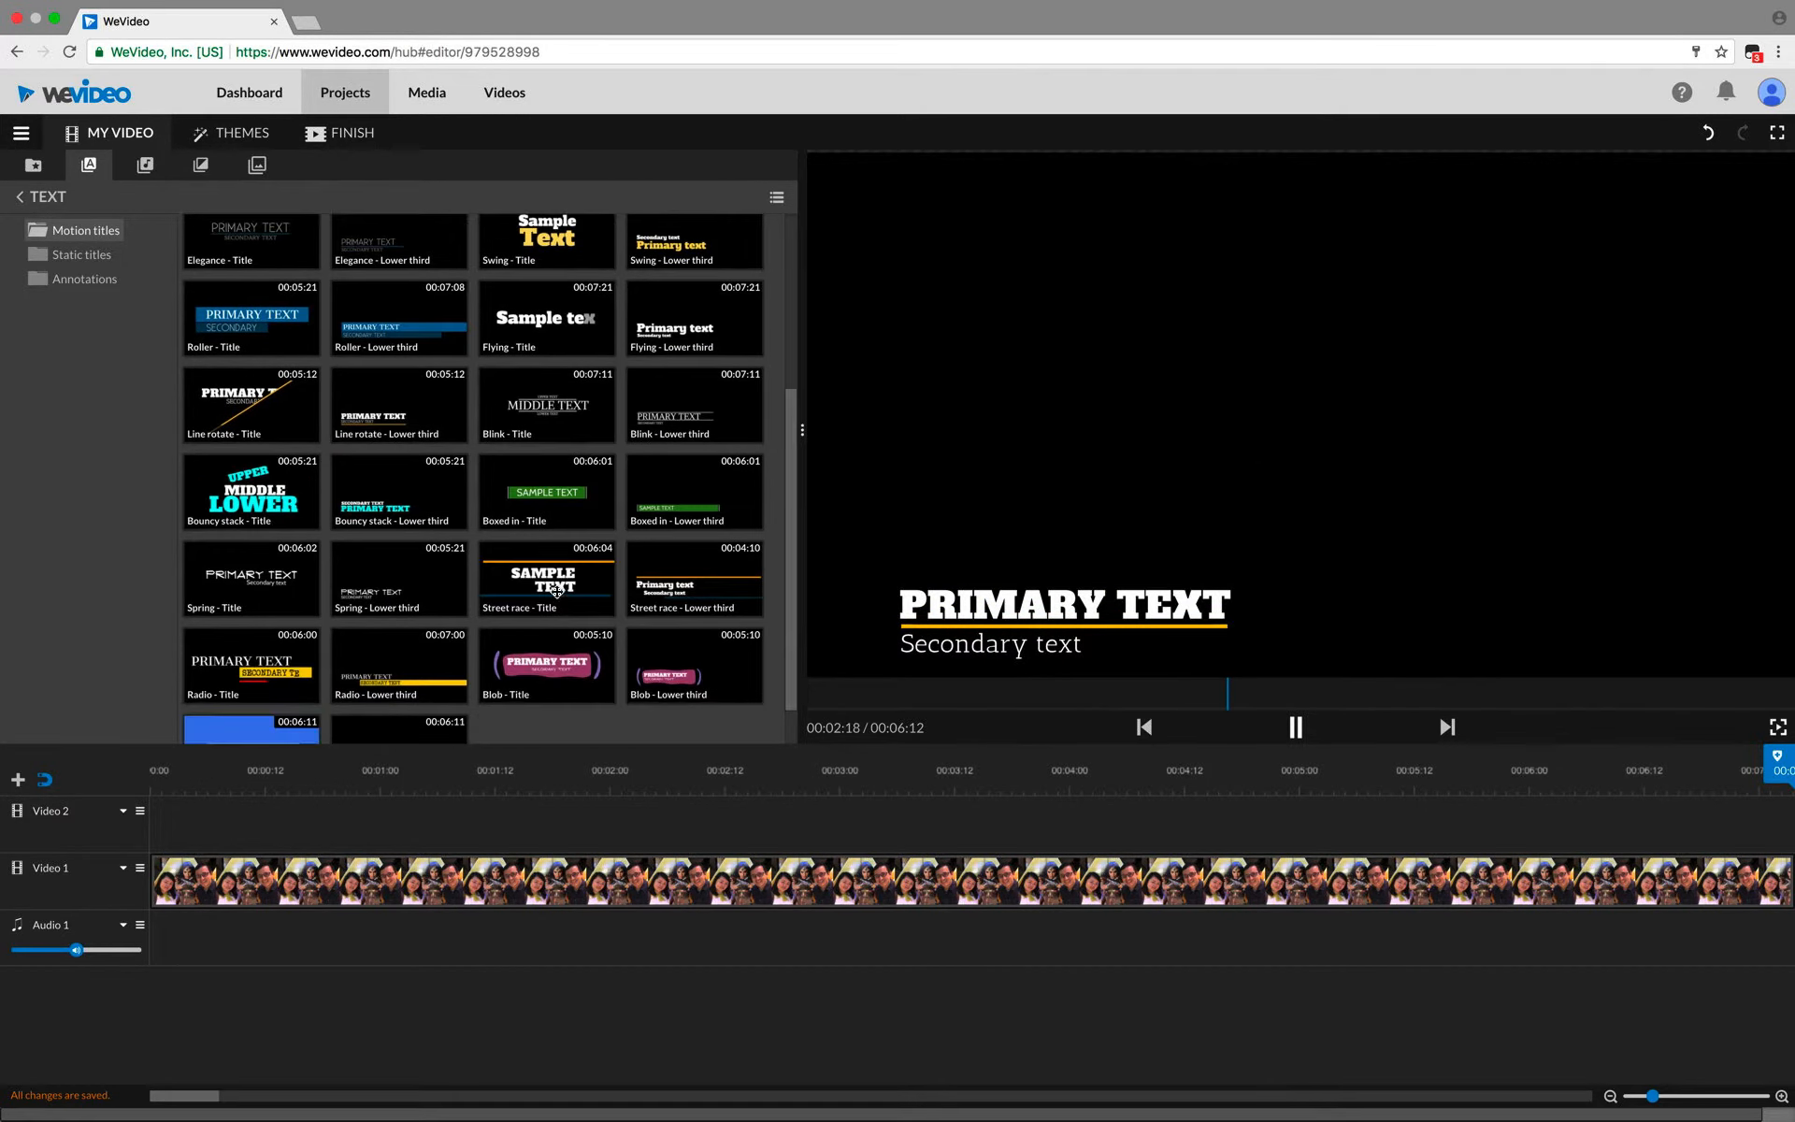
{"action": "left_click", "coordinate": [75, 261]}
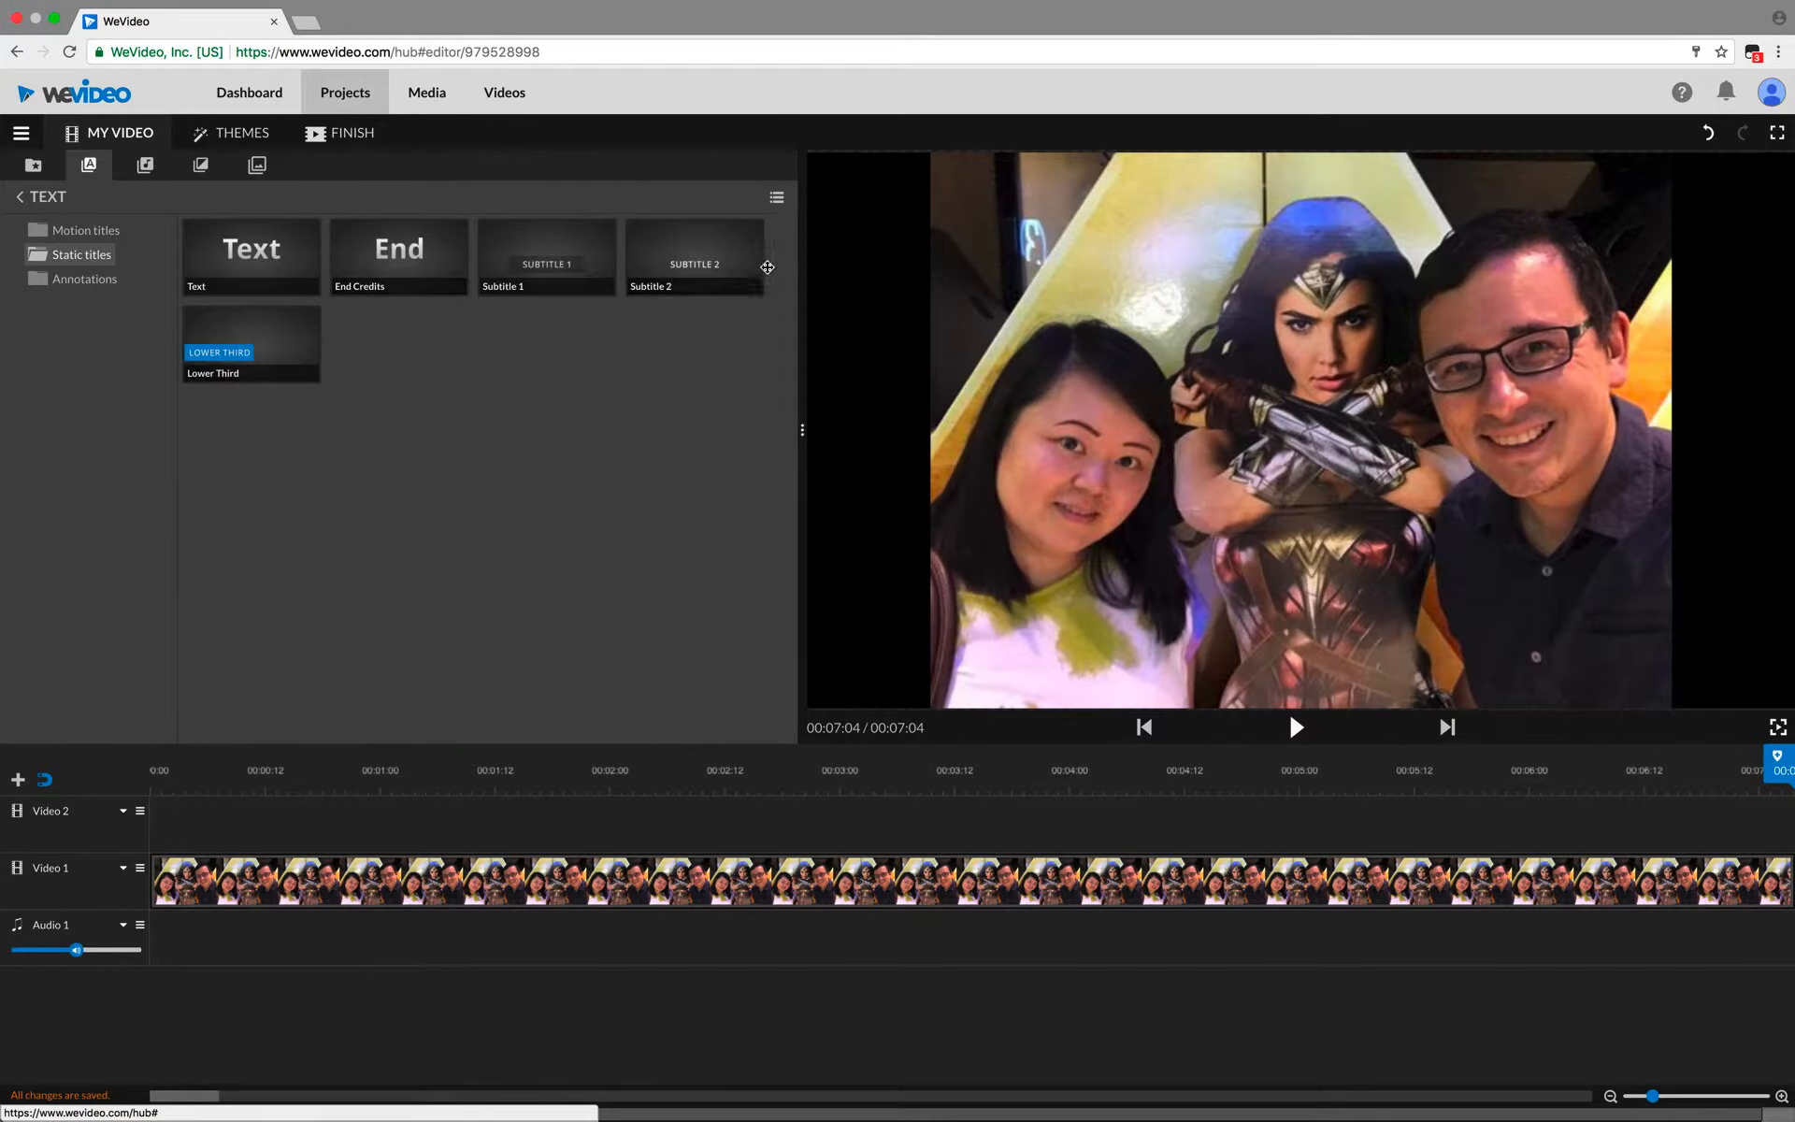
{"action": "left_click", "coordinate": [84, 278]}
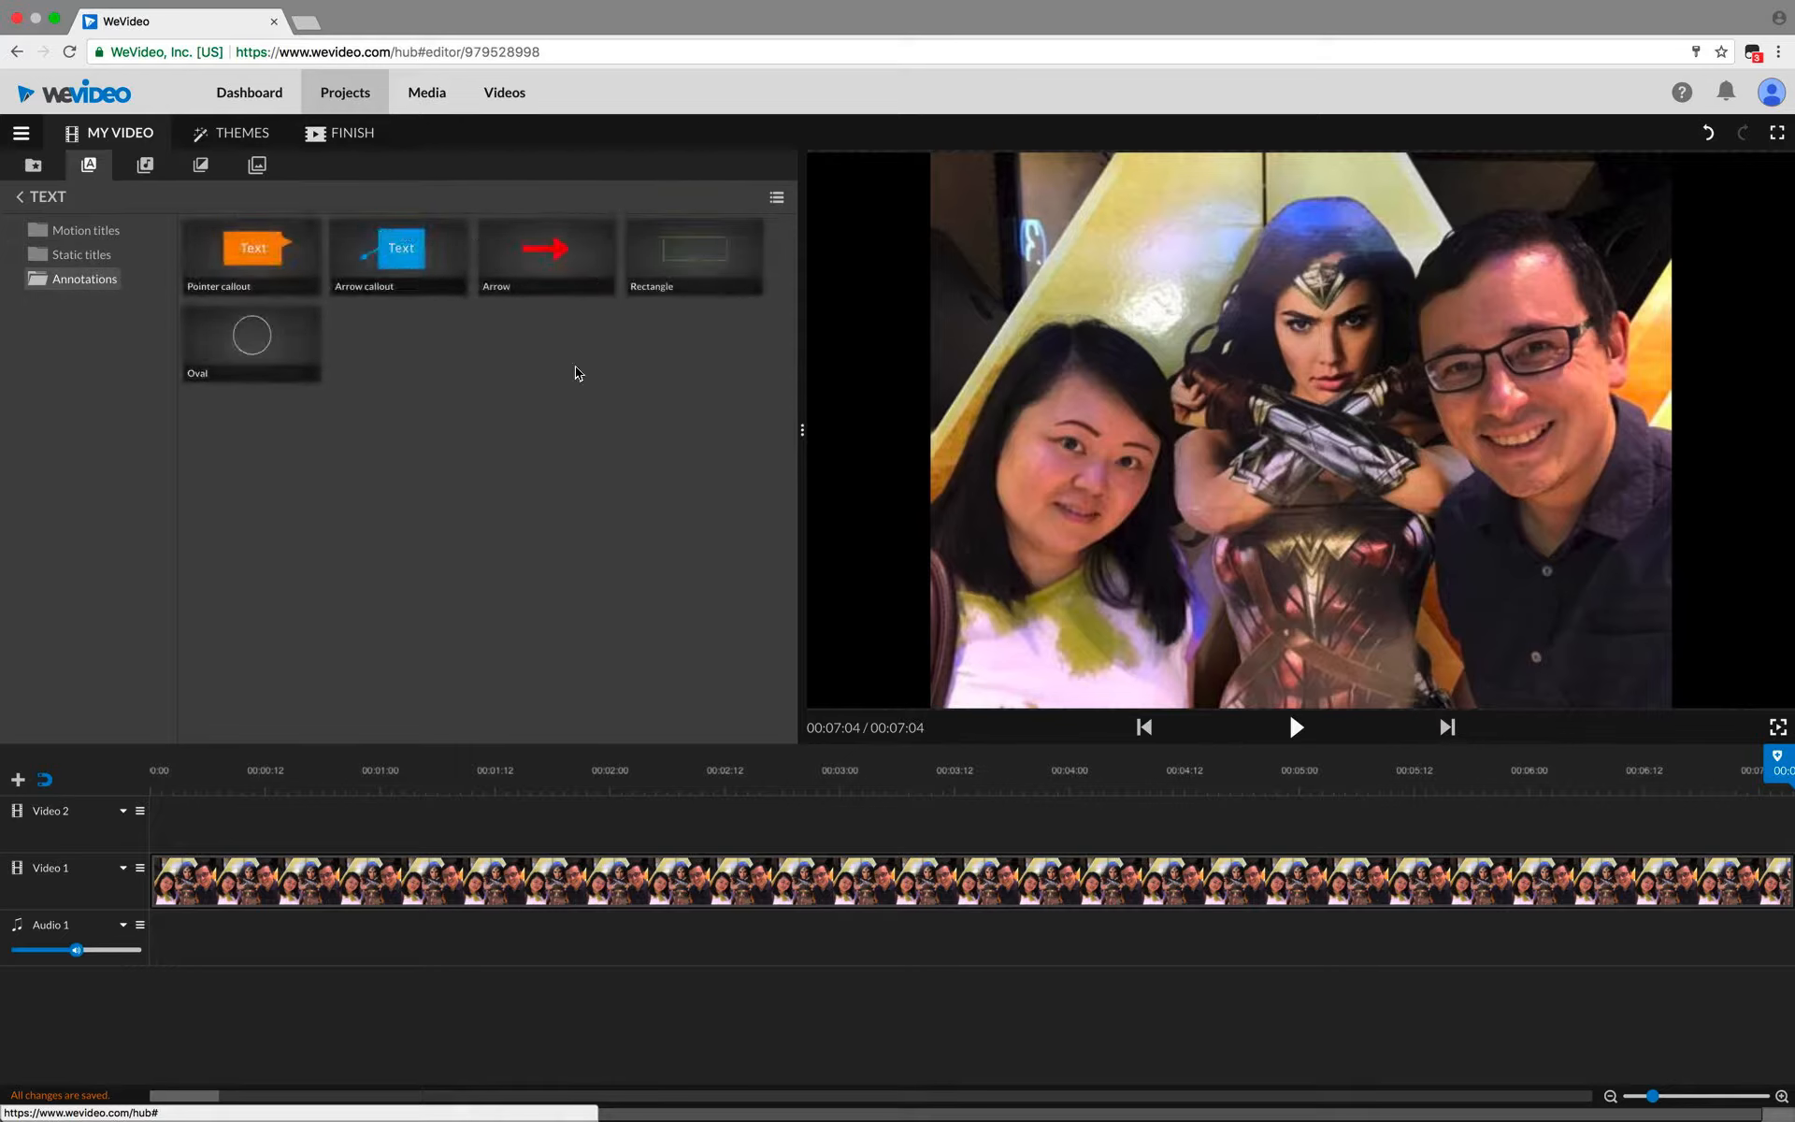
{"action": "left_click", "coordinate": [79, 231]}
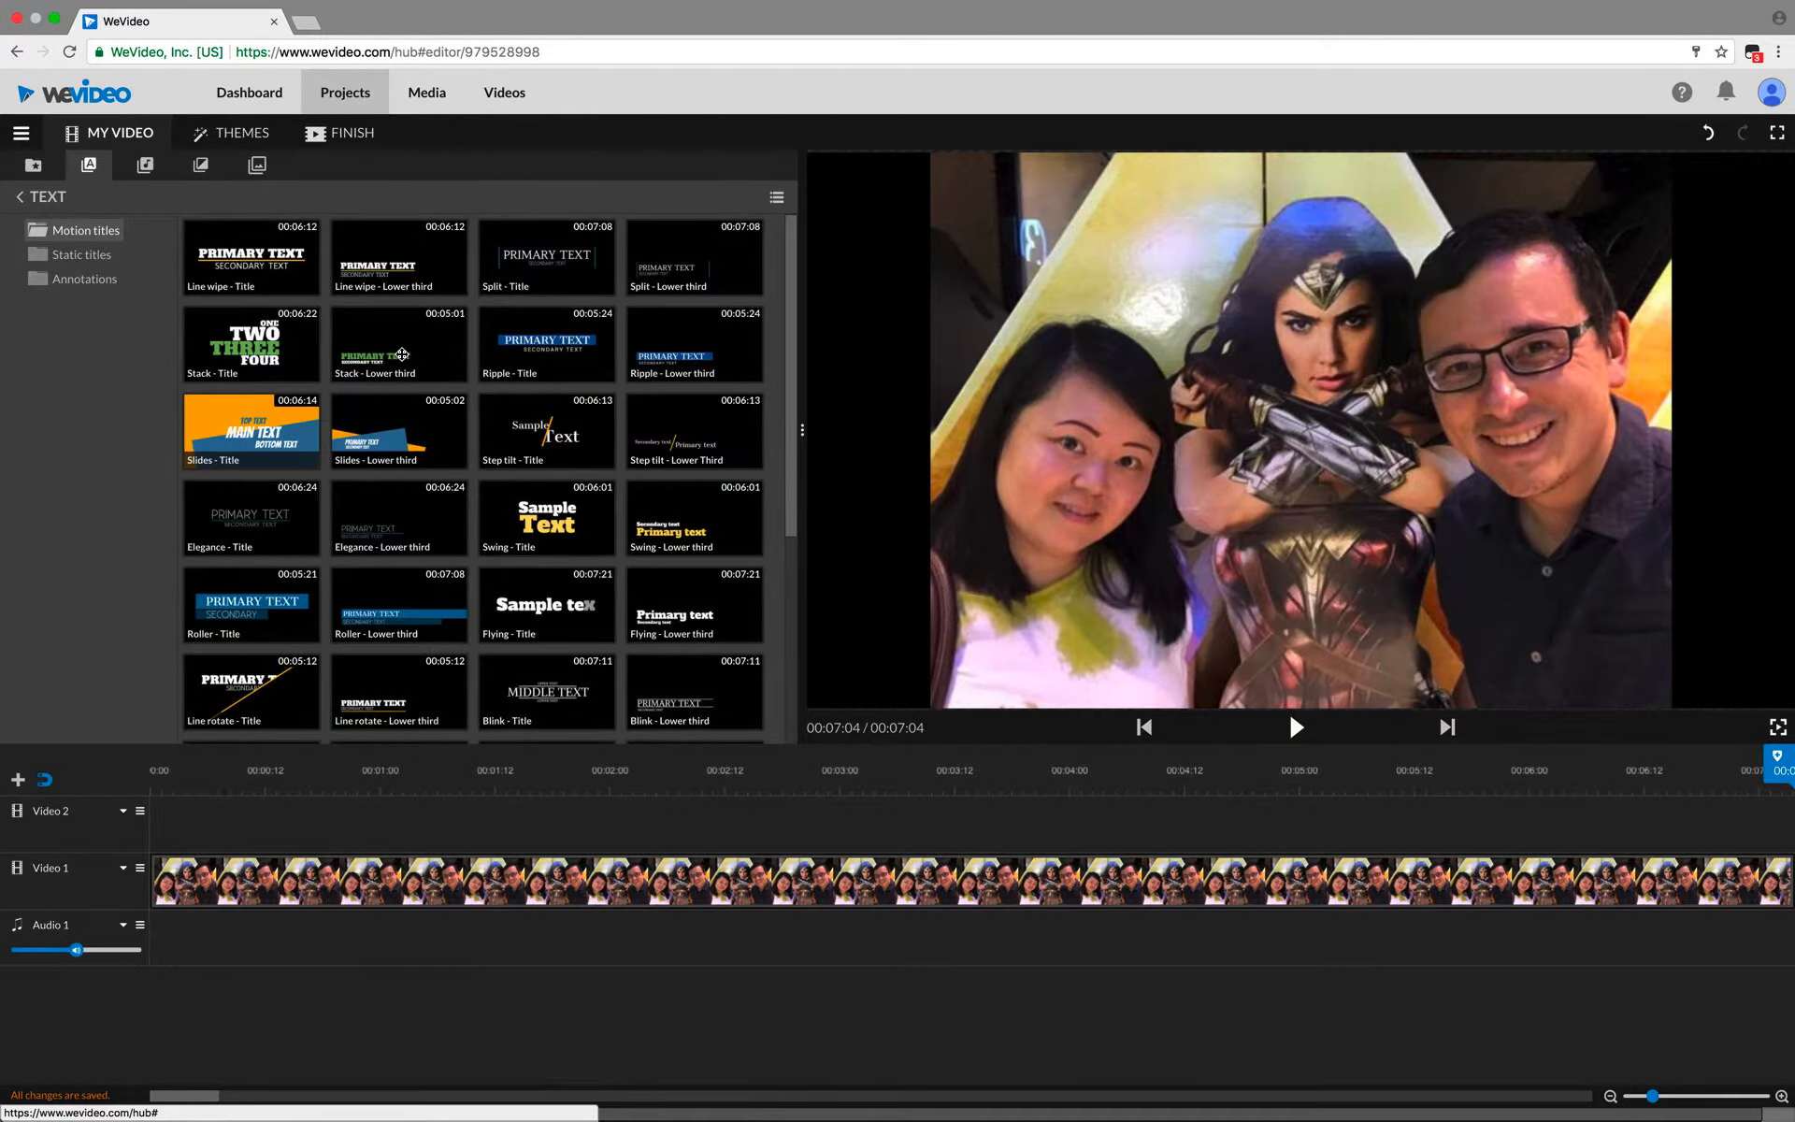
Step: Add the Stack - Lower third motion title to the start of the Video 2 track and play it over the photo
{"action": "left_click", "coordinate": [403, 348]}
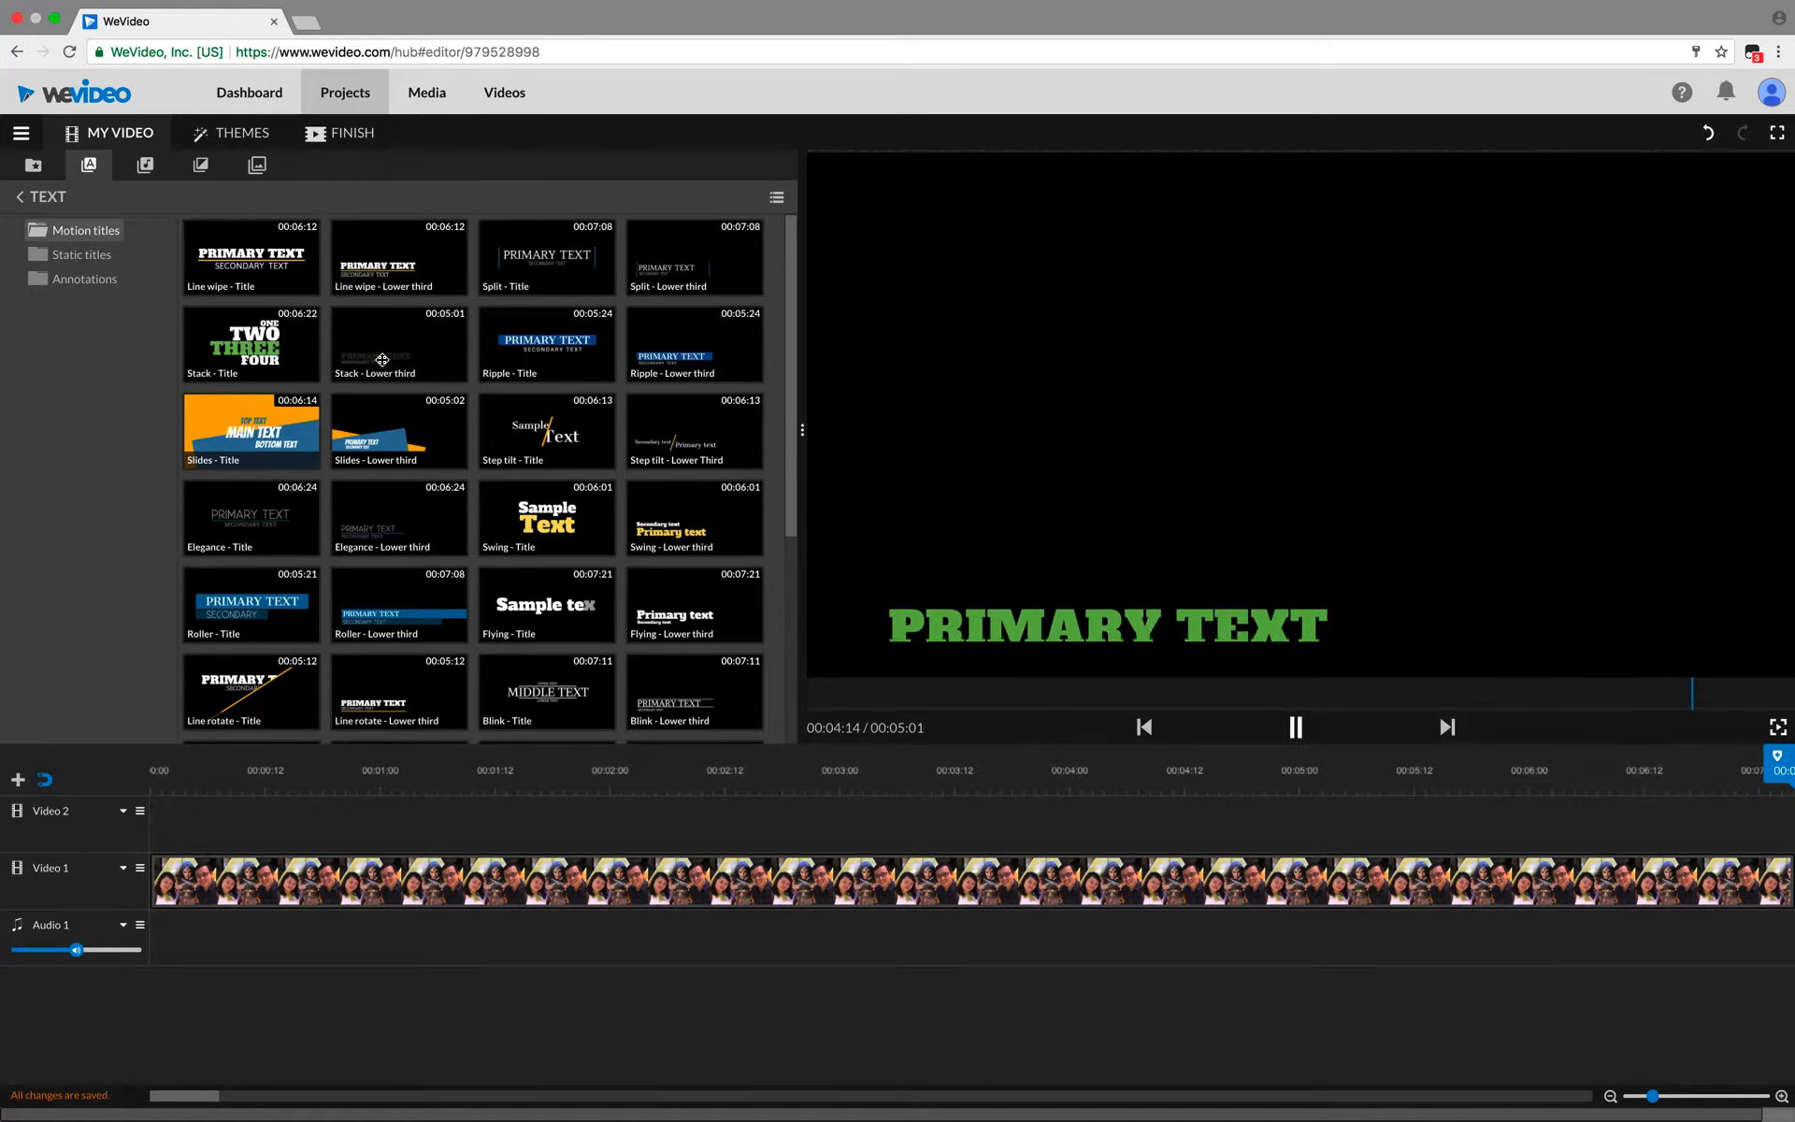
{"action": "left_click_drag", "start_coordinate": [388, 356], "coordinate": [164, 826]}
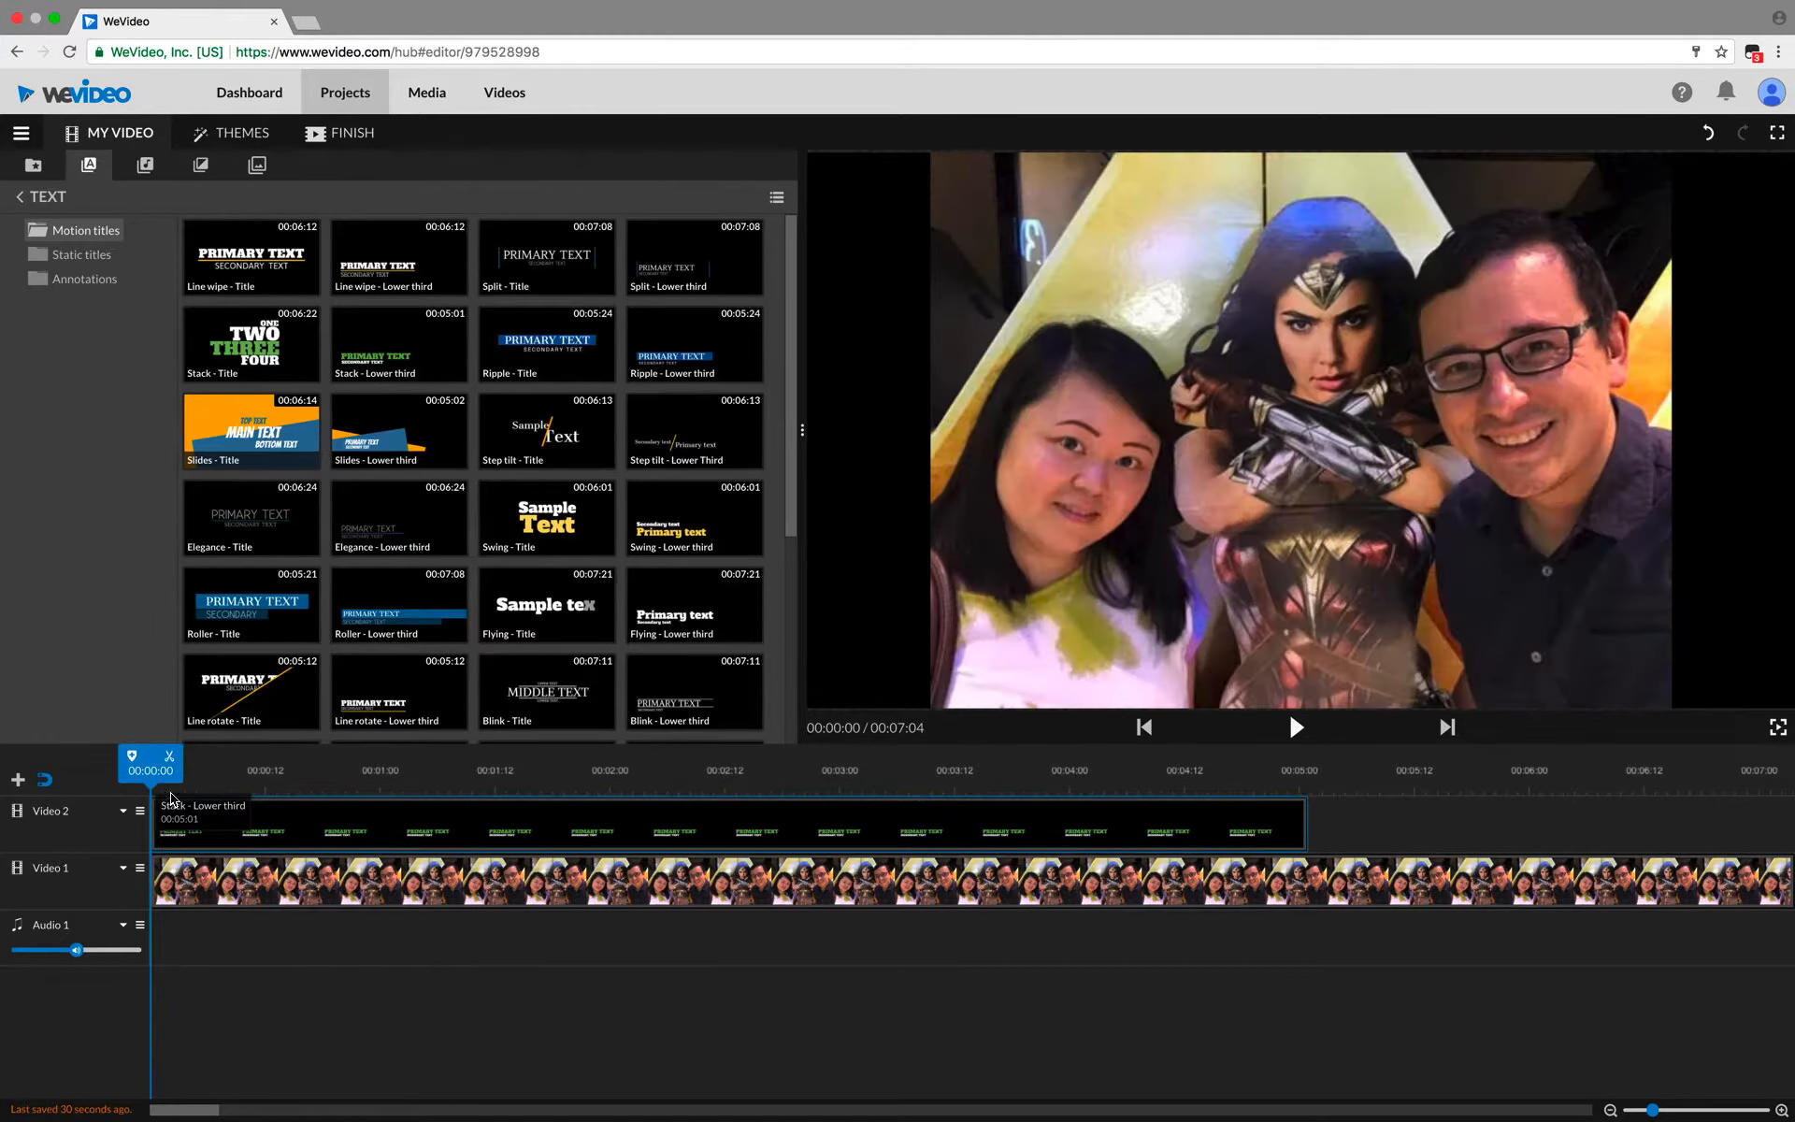
{"action": "left_click", "coordinate": [1297, 726]}
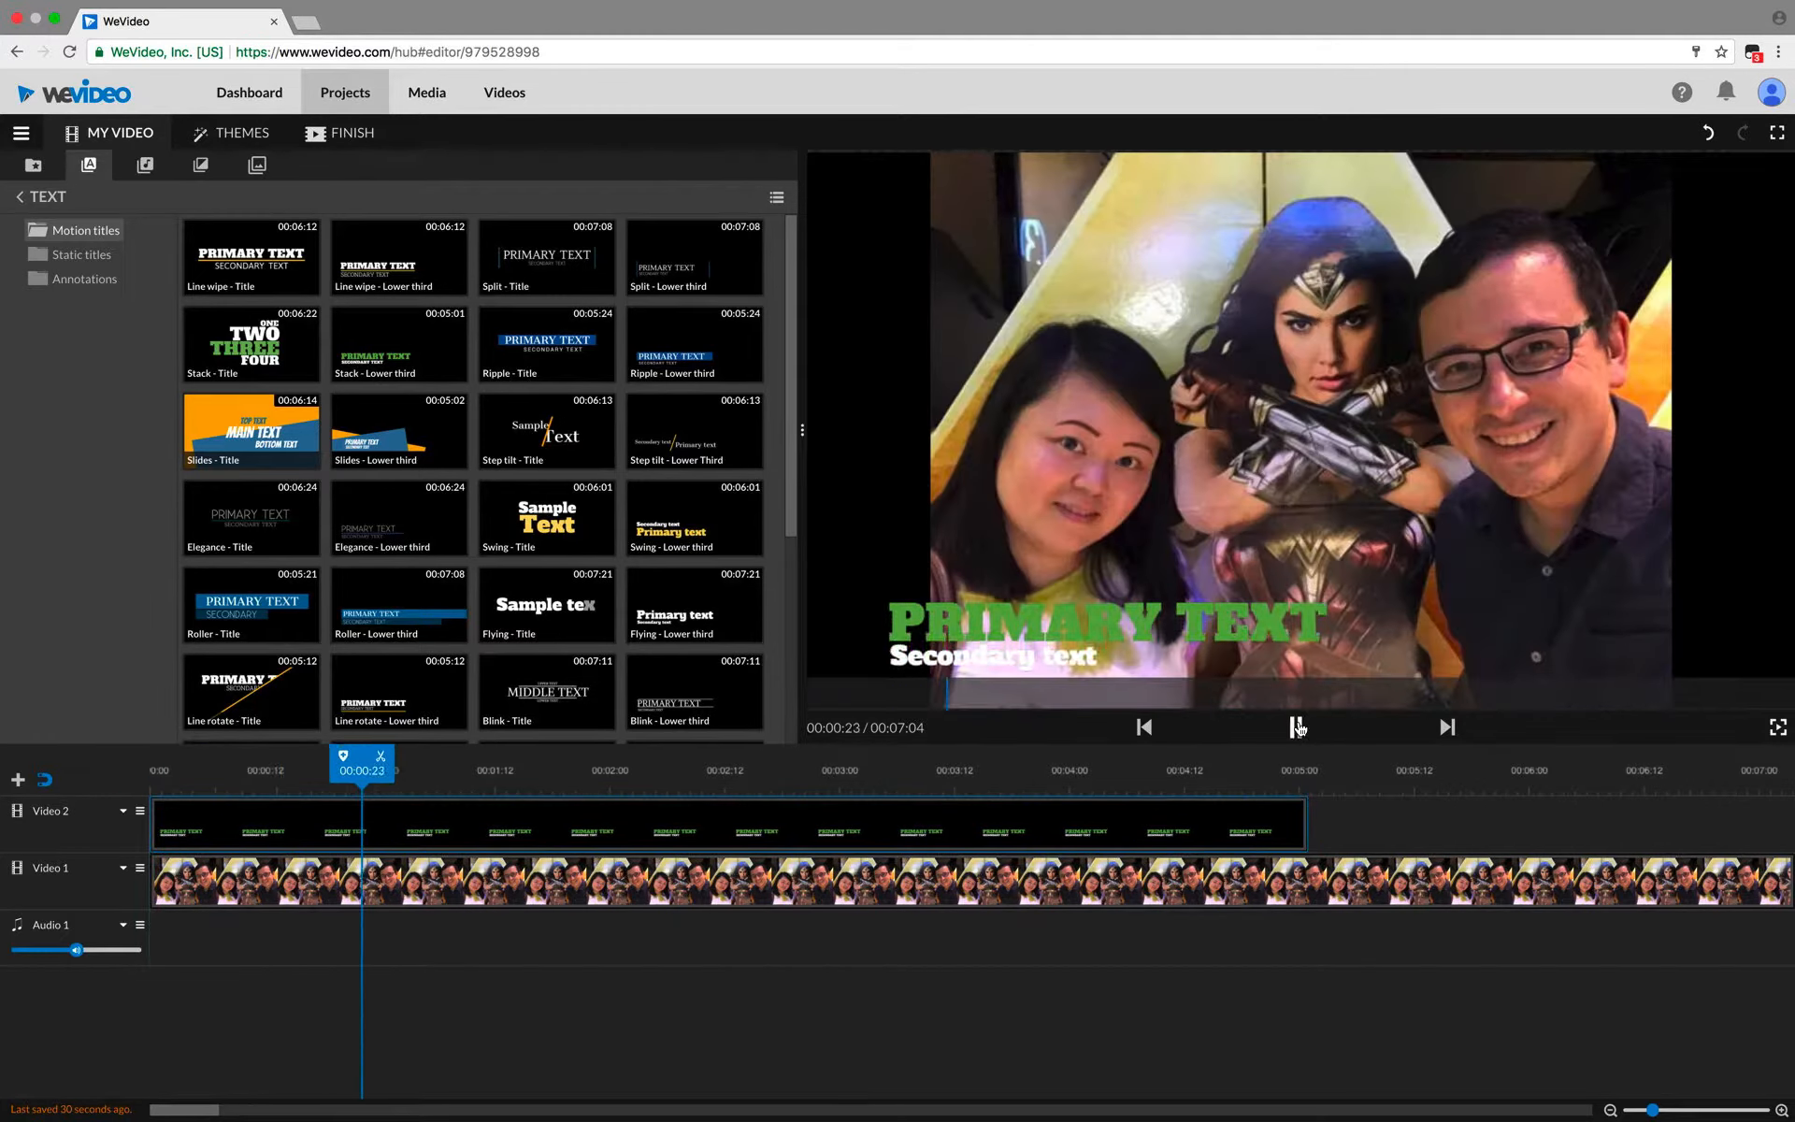
{"action": "left_click", "coordinate": [1083, 691]}
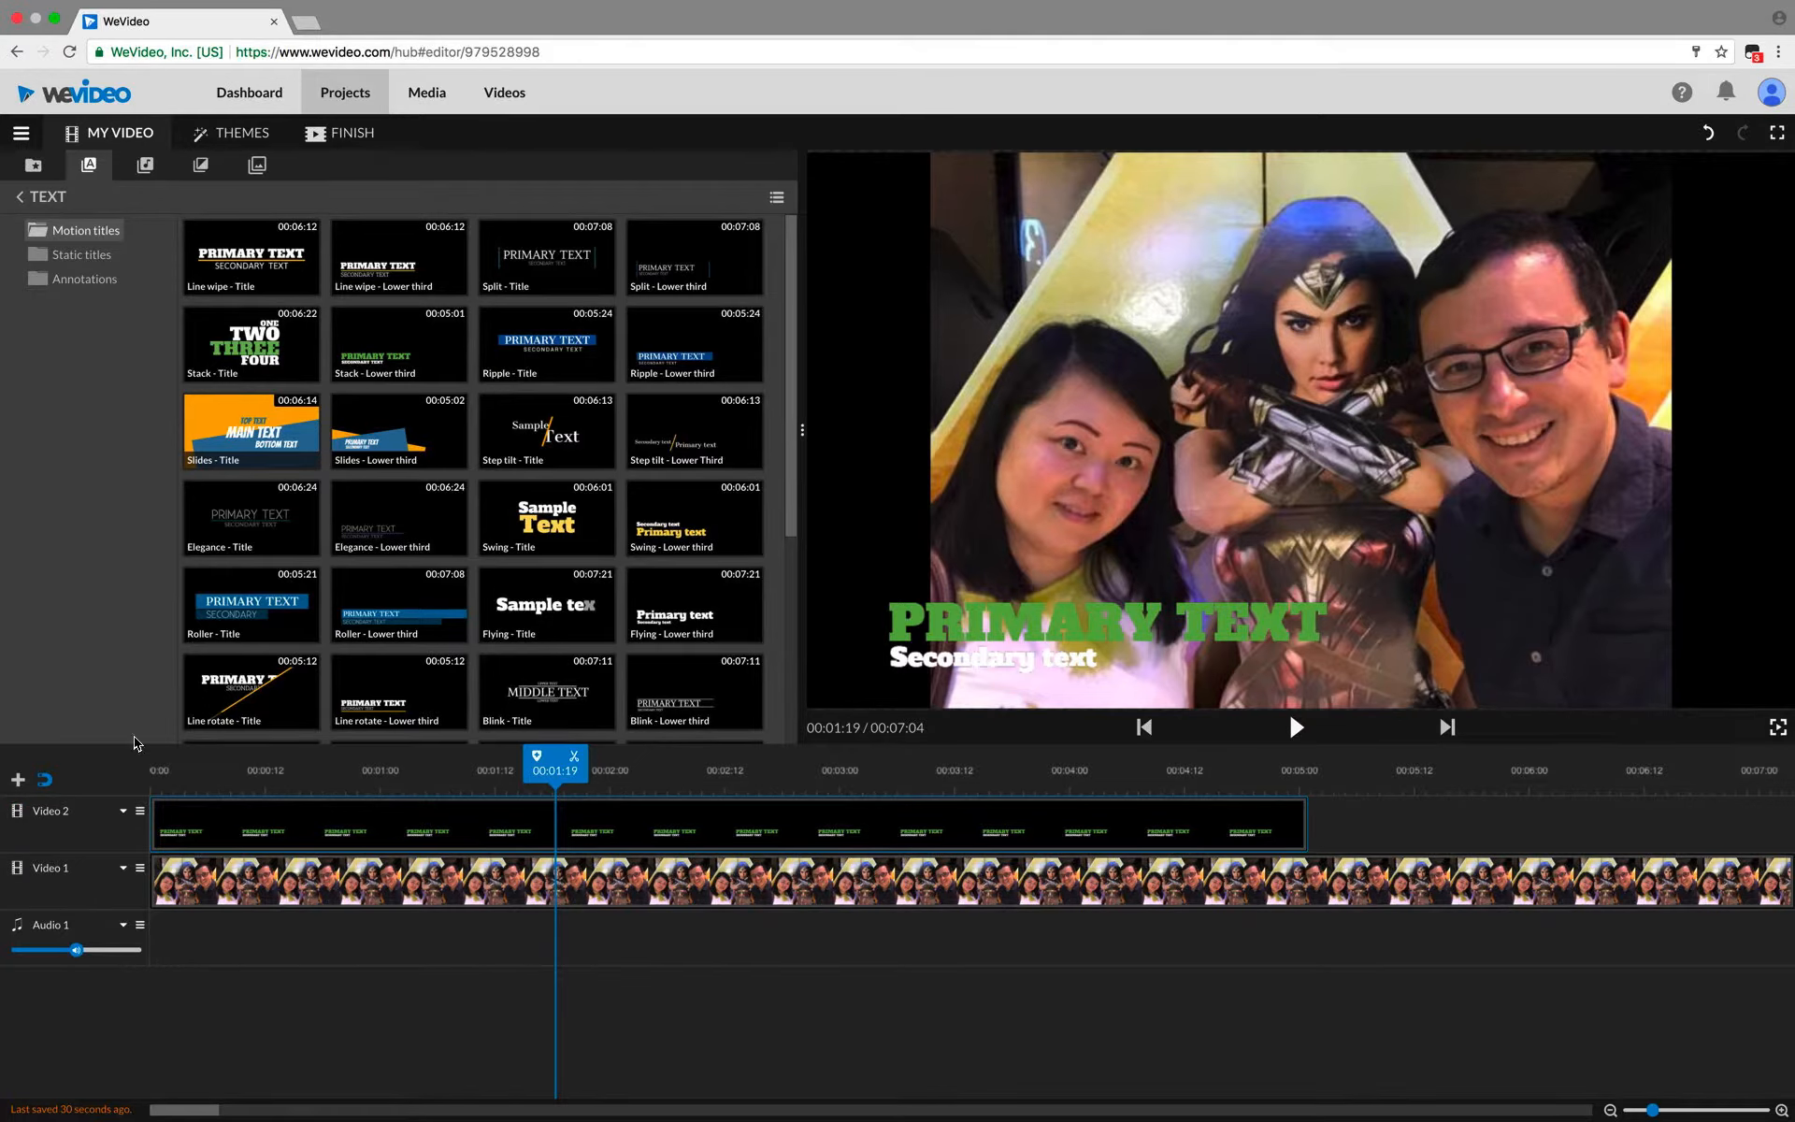
{"action": "left_click", "coordinate": [174, 785]}
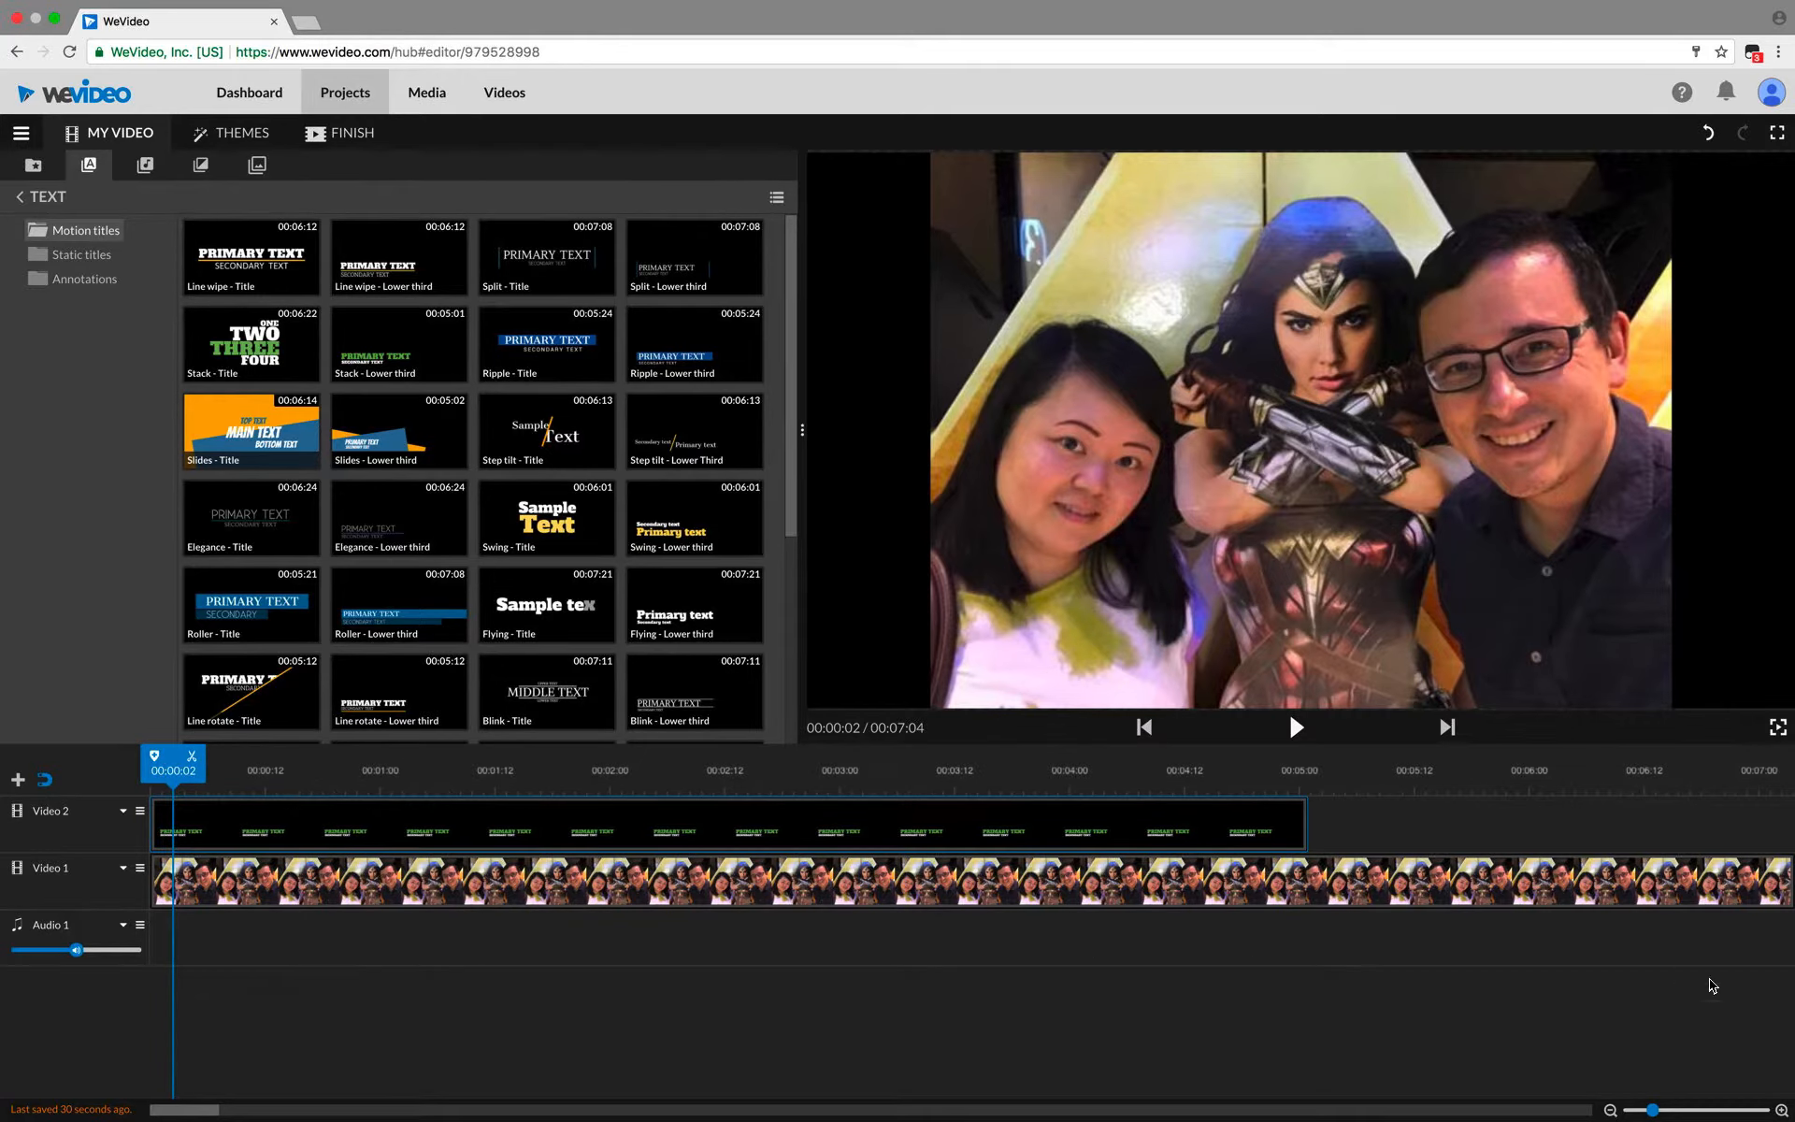
Step: Open the Stack - Lower third title clip for editing and set its primary text colour to black
{"action": "left_click_drag", "start_coordinate": [1655, 1110], "coordinate": [1626, 1111]}
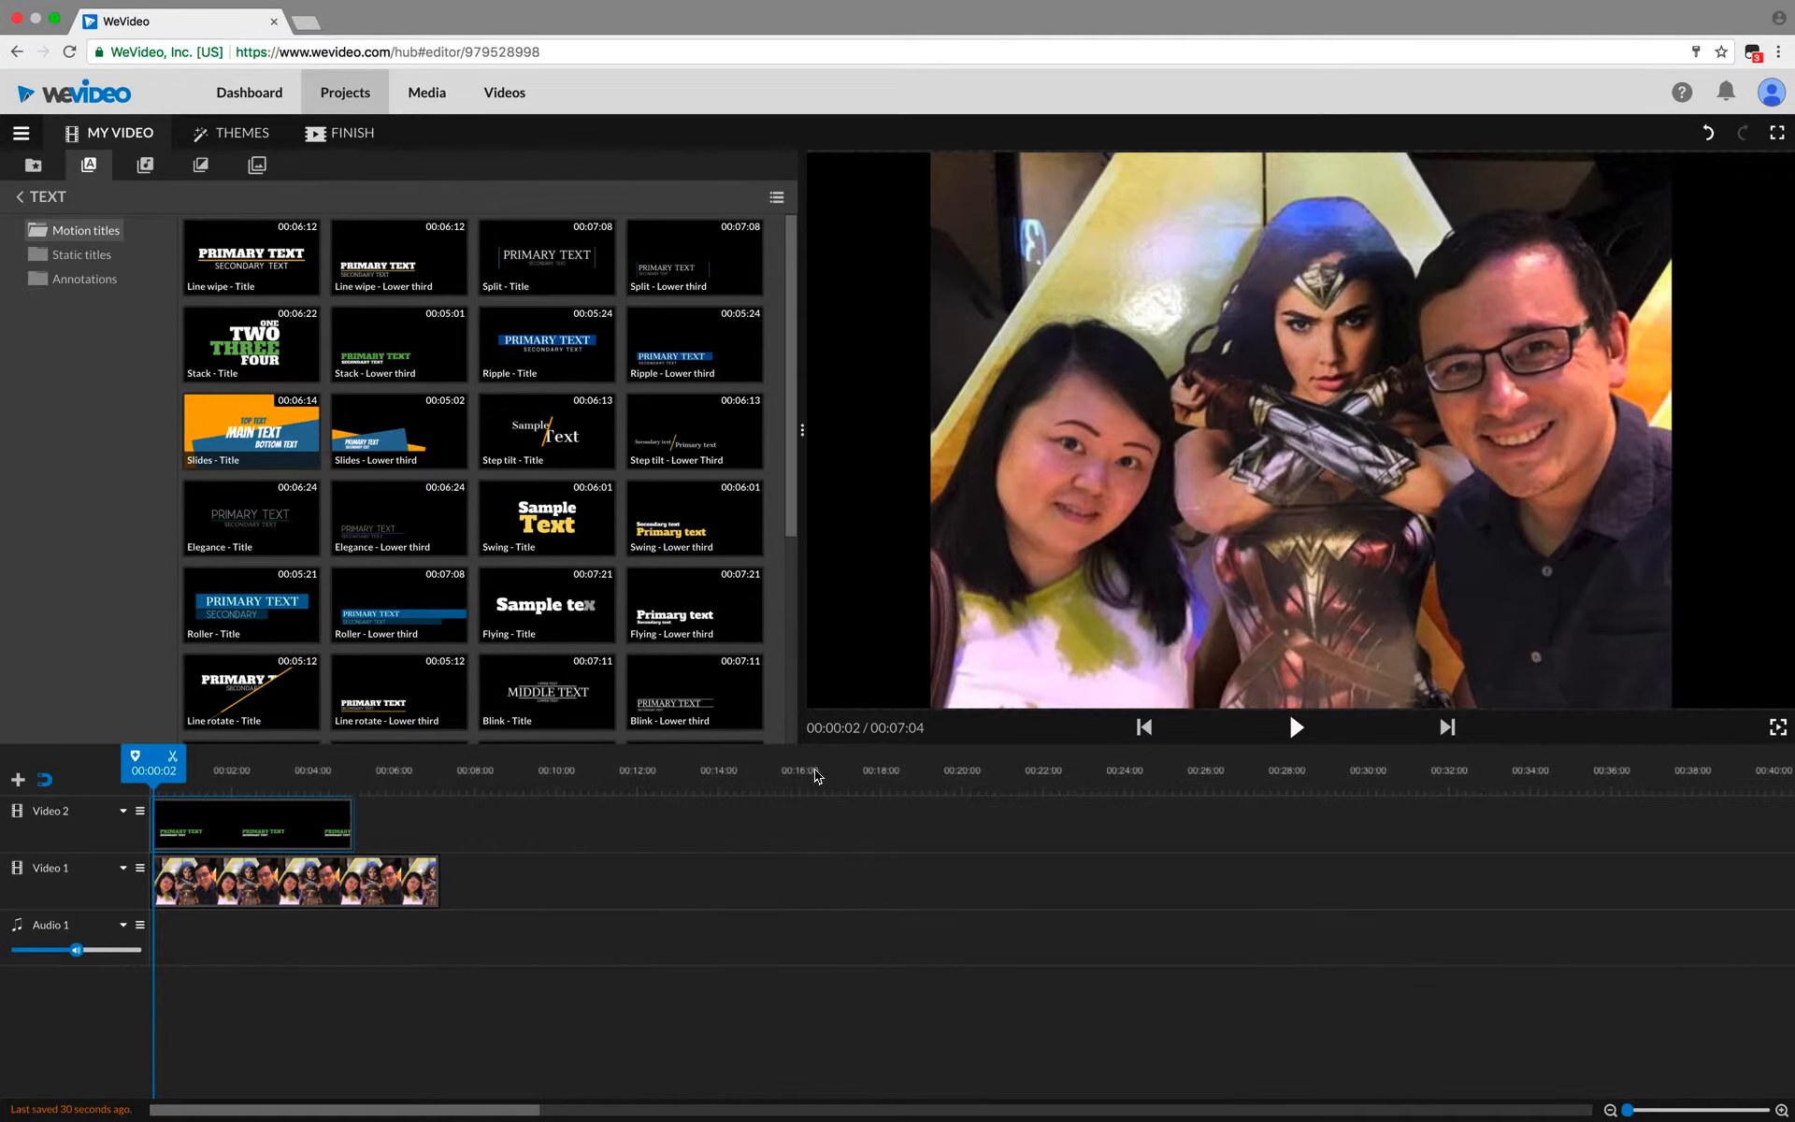
{"action": "left_click", "coordinate": [223, 839]}
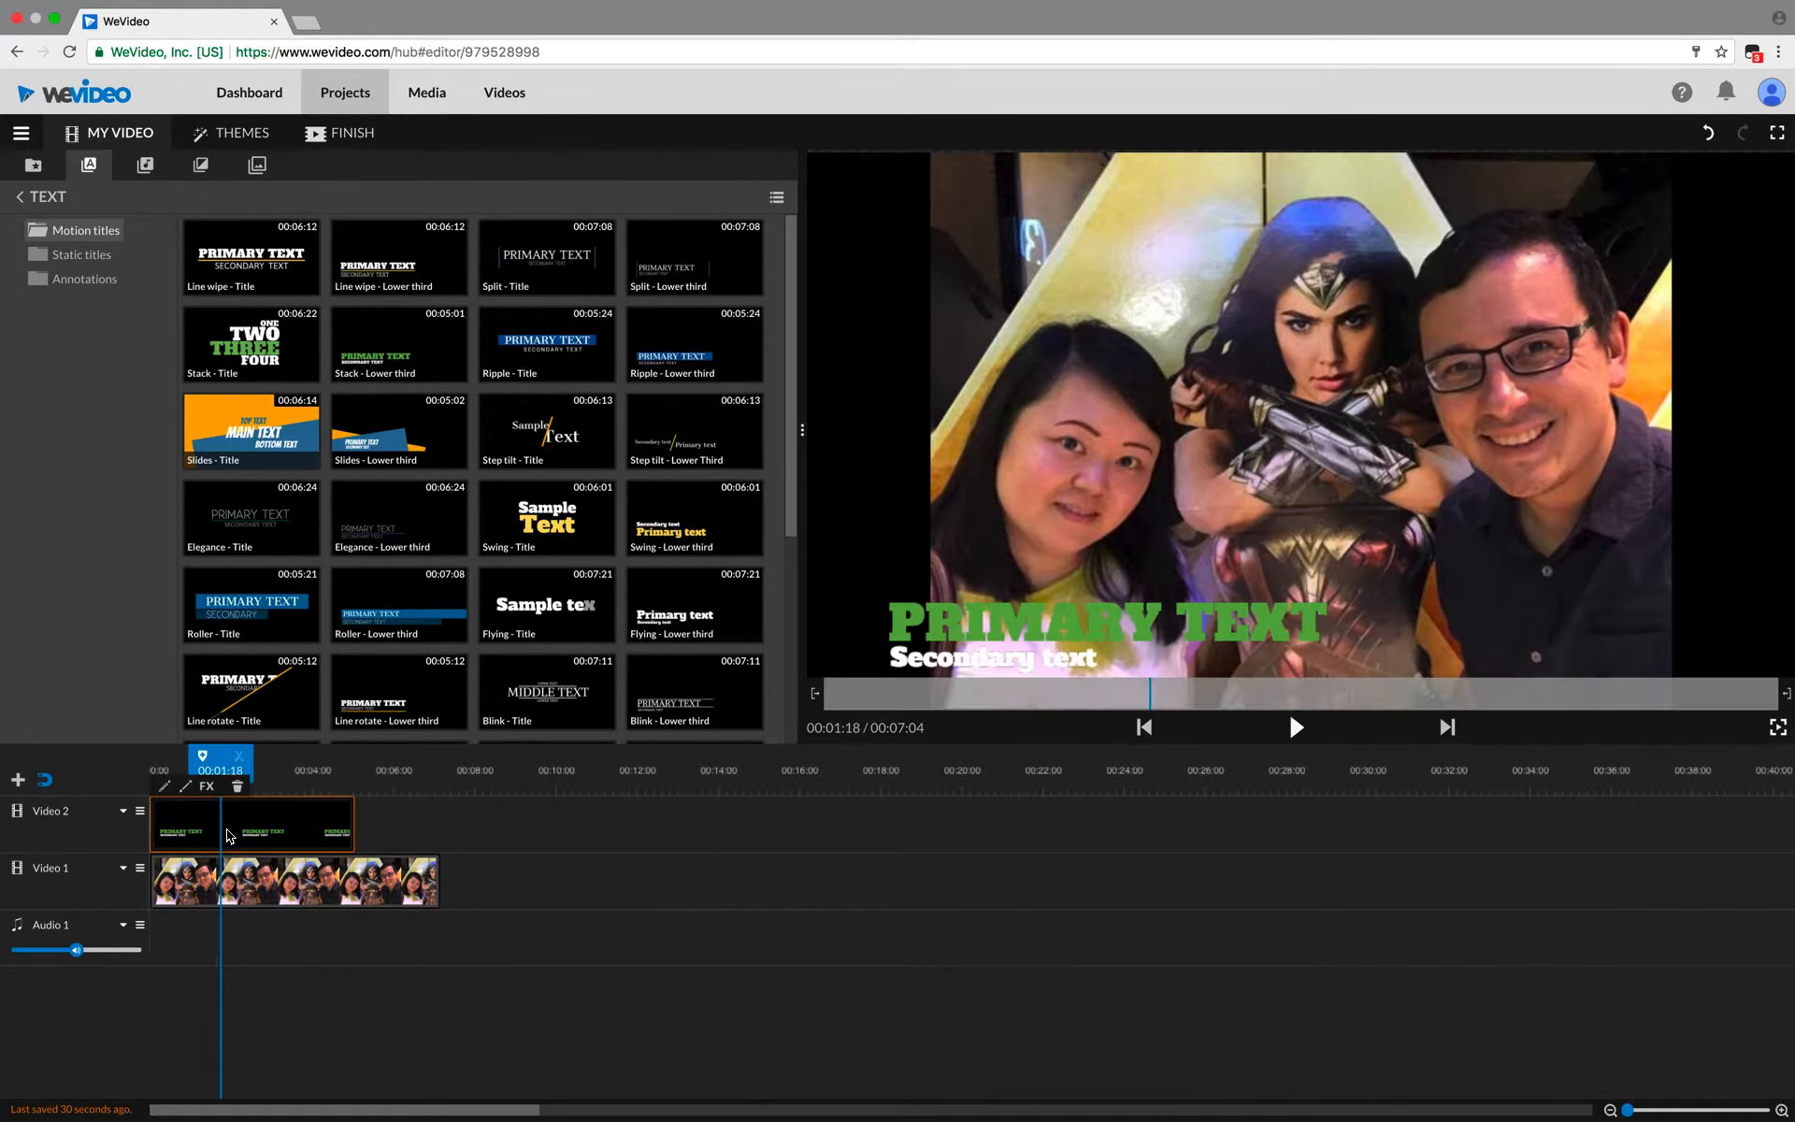
{"action": "double_click", "coordinate": [277, 830]}
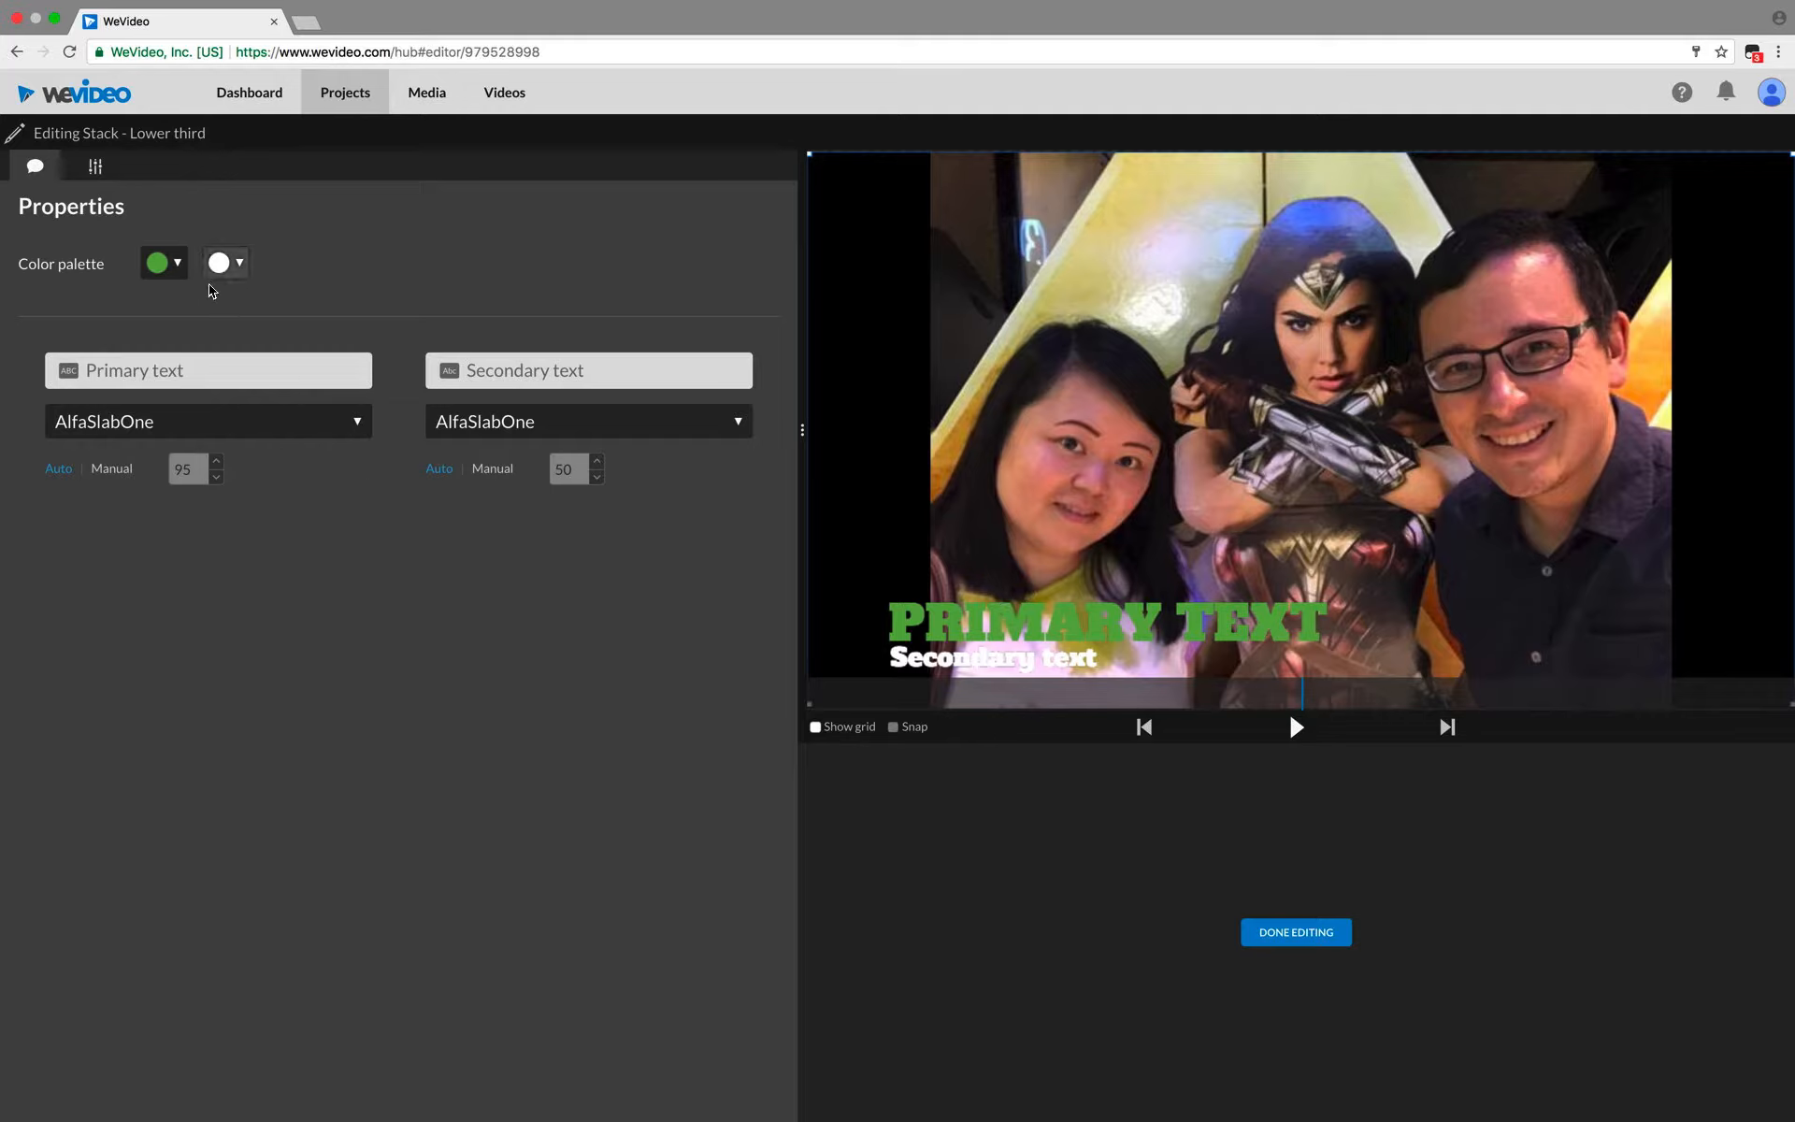
{"action": "left_click", "coordinate": [180, 270]}
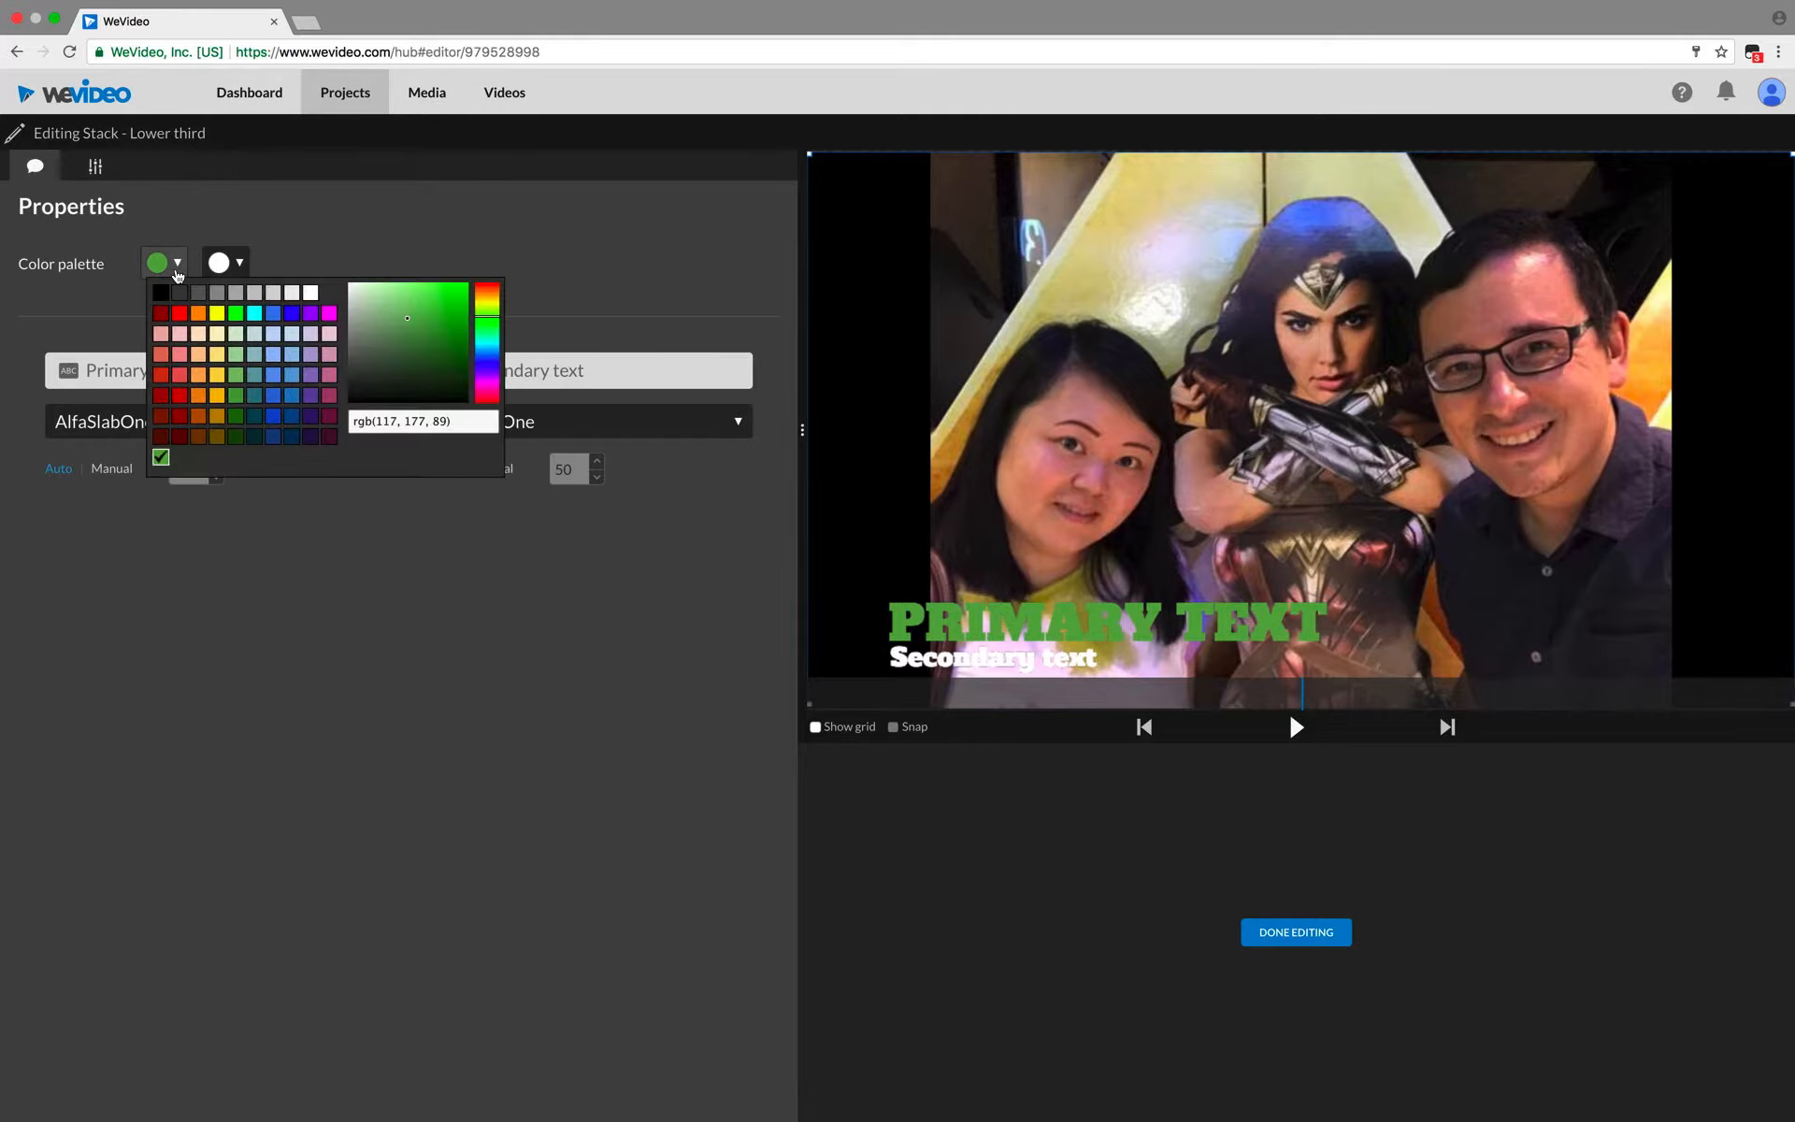
{"action": "left_click", "coordinate": [159, 293]}
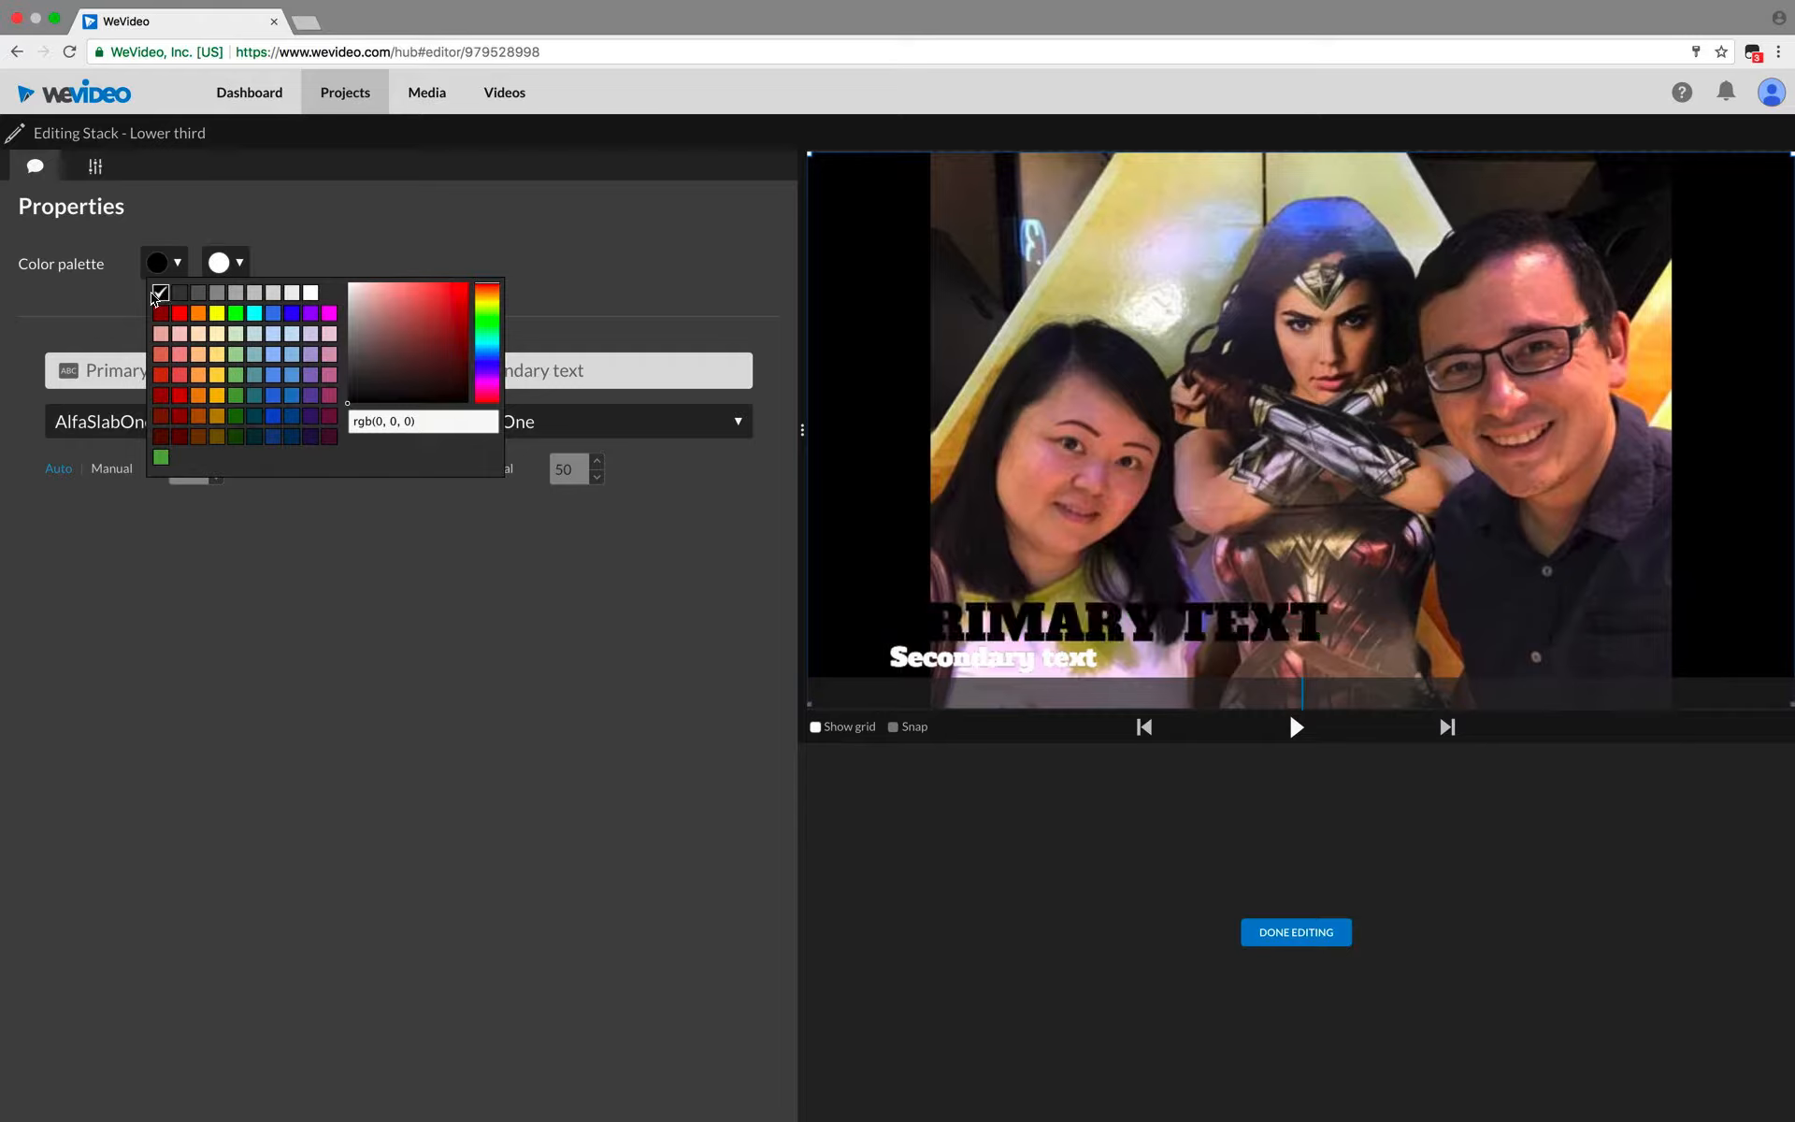
{"action": "left_click", "coordinate": [363, 246]}
Step: Set the primary text's font to Distant Galaxy and the secondary text's font to Electrolize
{"action": "left_click", "coordinate": [363, 423]}
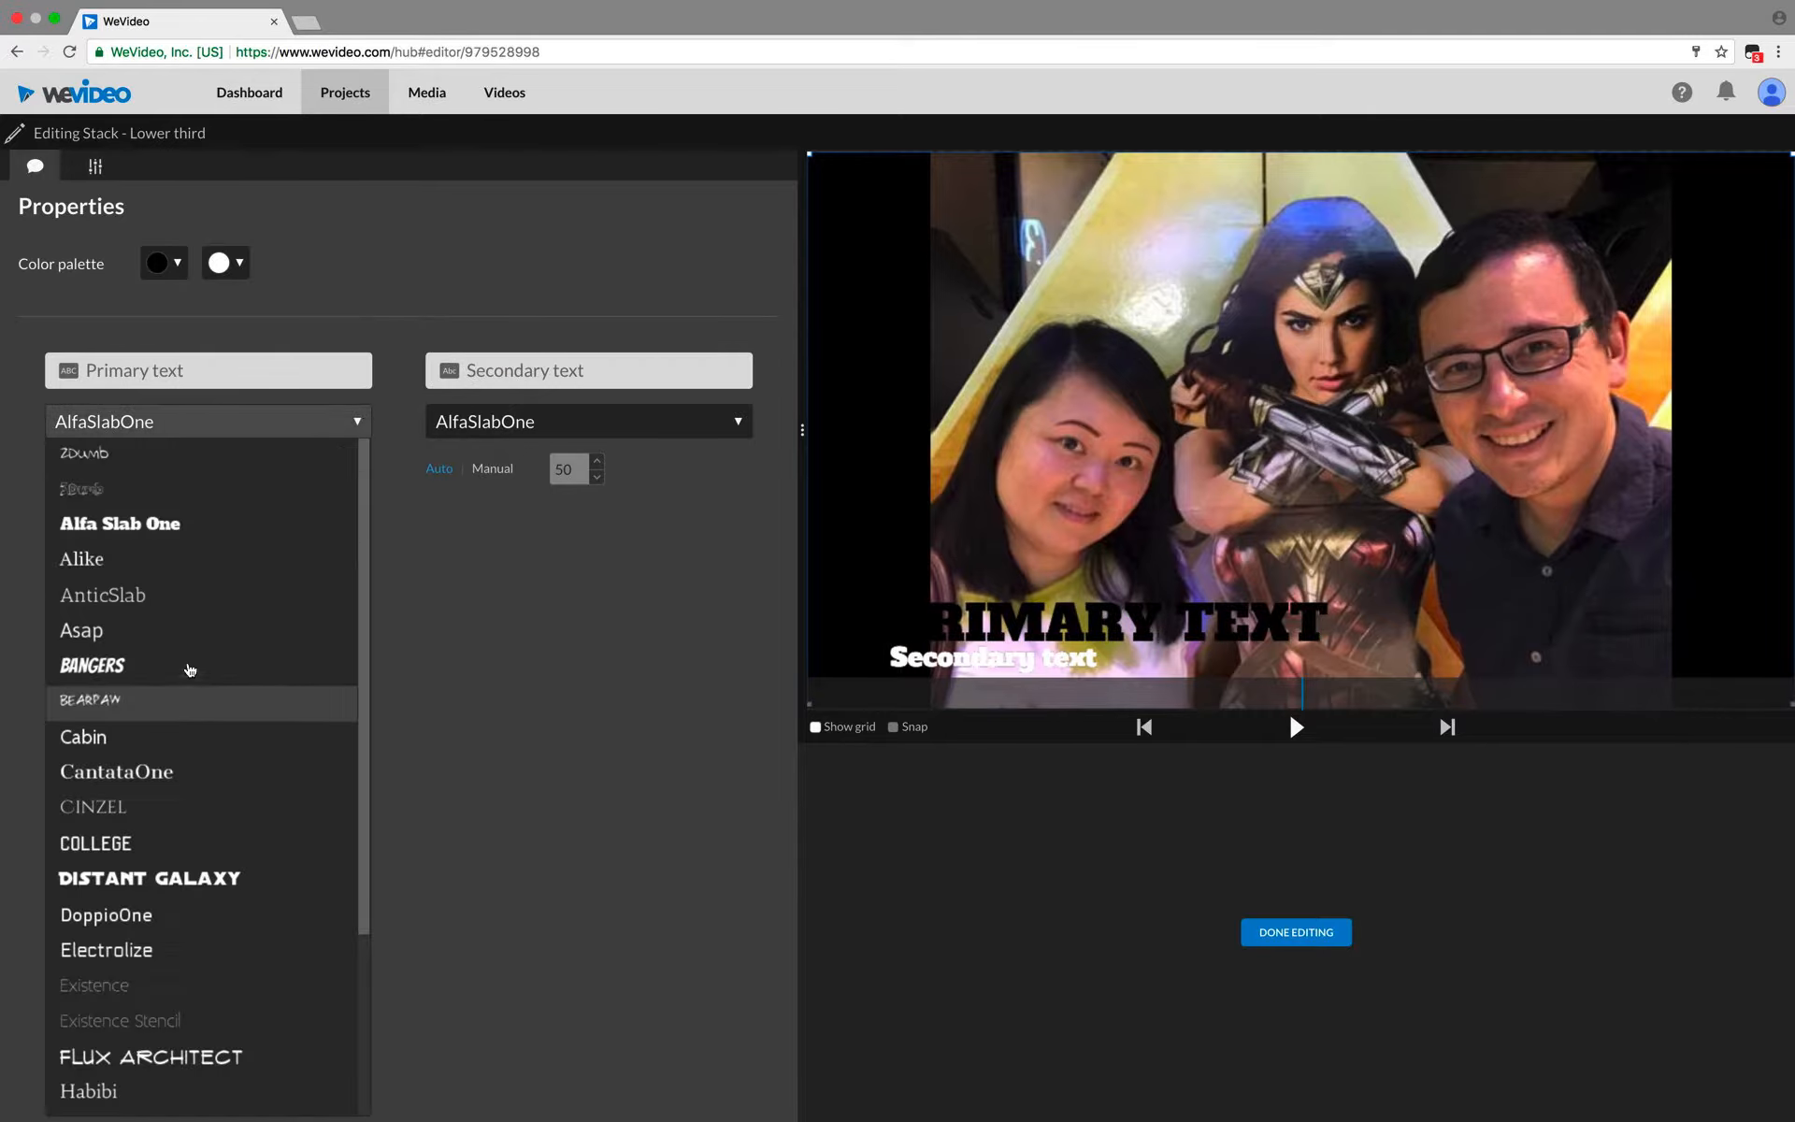
{"action": "left_click", "coordinate": [188, 883]}
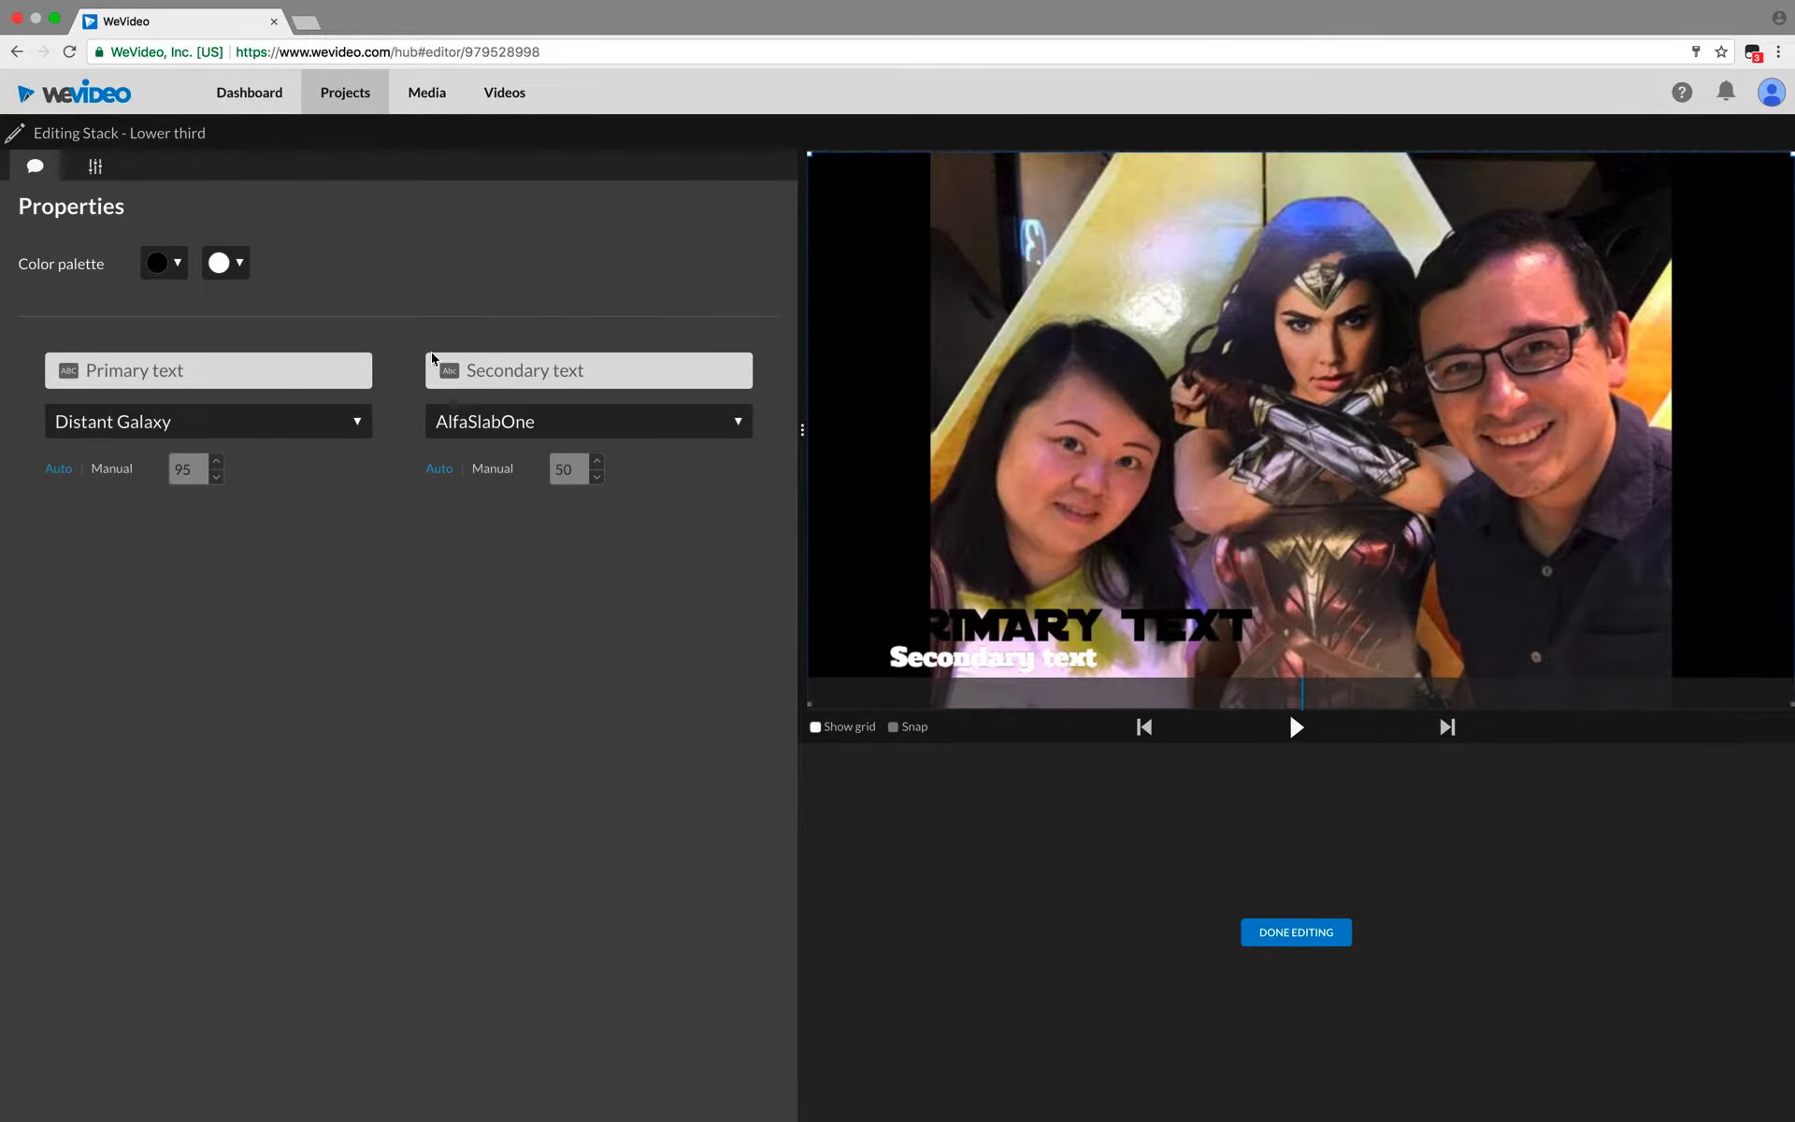
{"action": "left_click", "coordinate": [619, 422]}
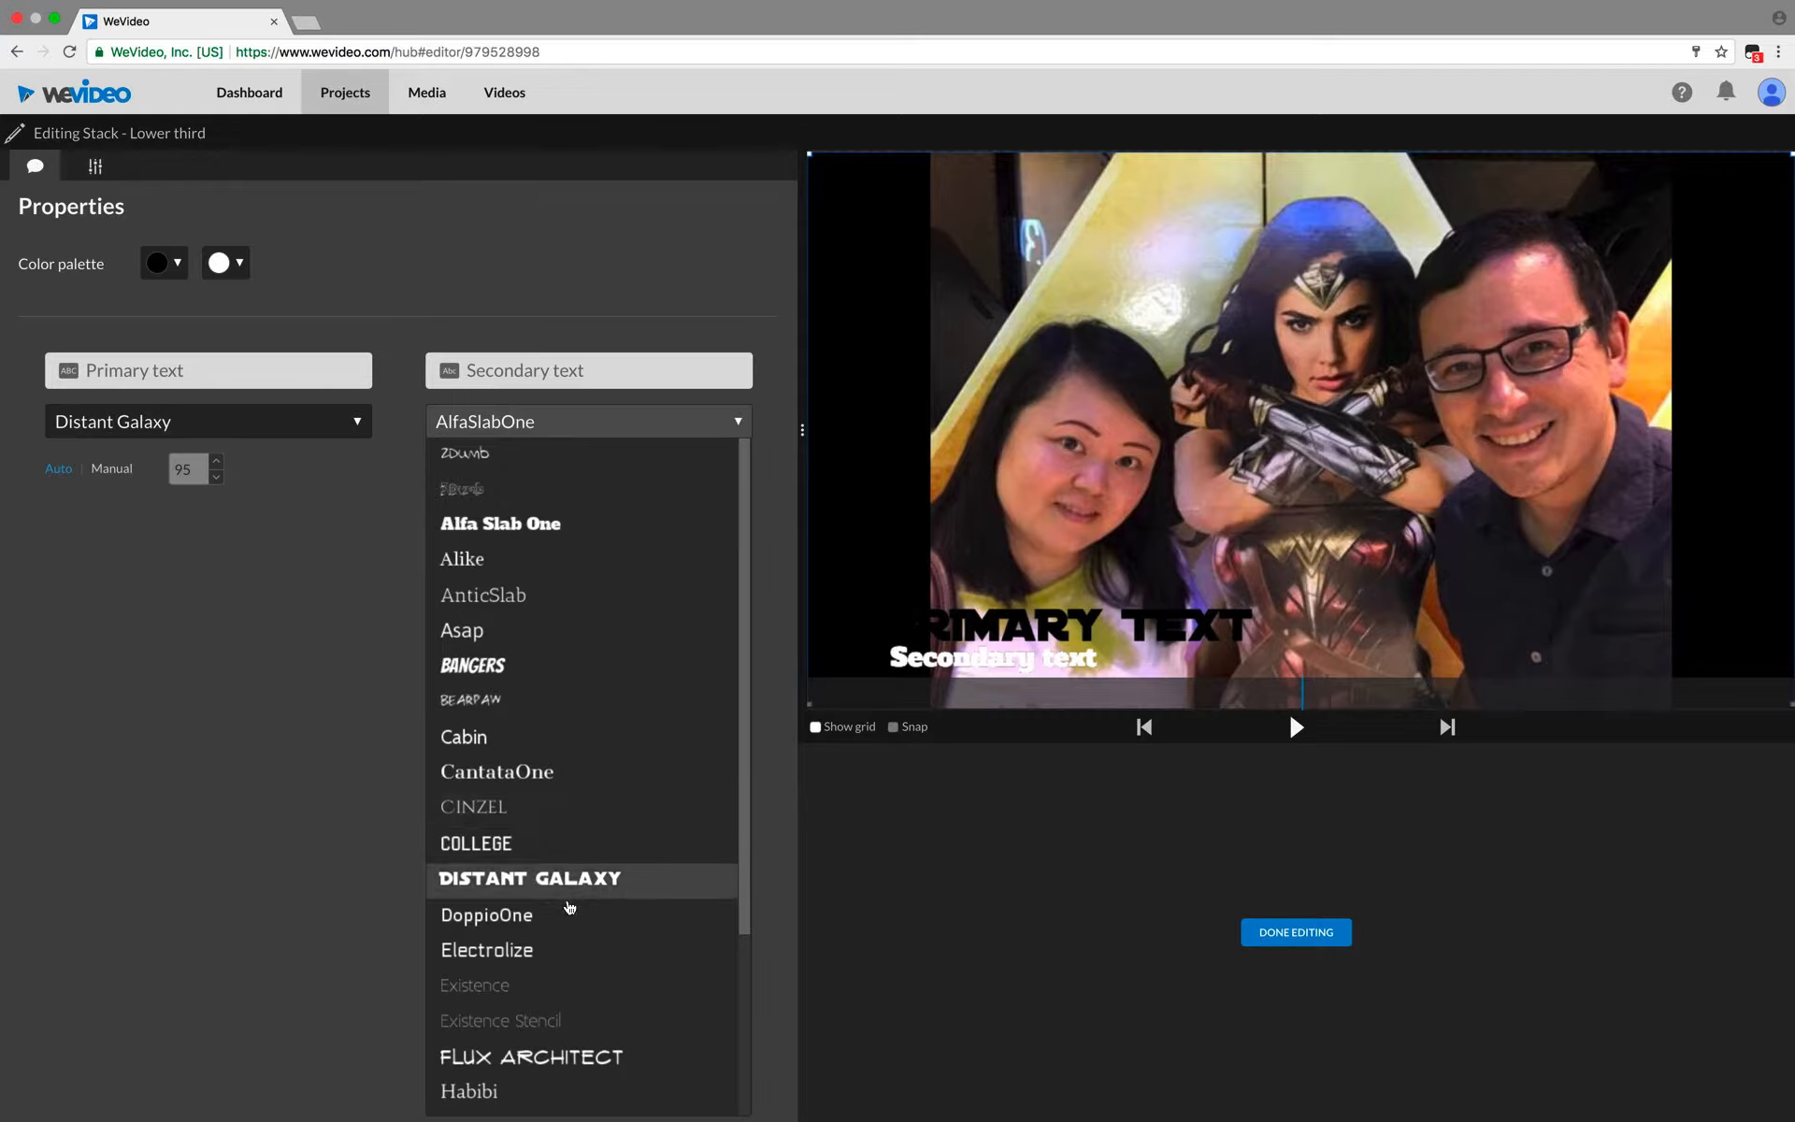
{"action": "left_click", "coordinate": [535, 946]}
Step: Enter the person's full name in capitals, preceded by "MR.", as the title's primary text
{"action": "left_click", "coordinate": [166, 370]}
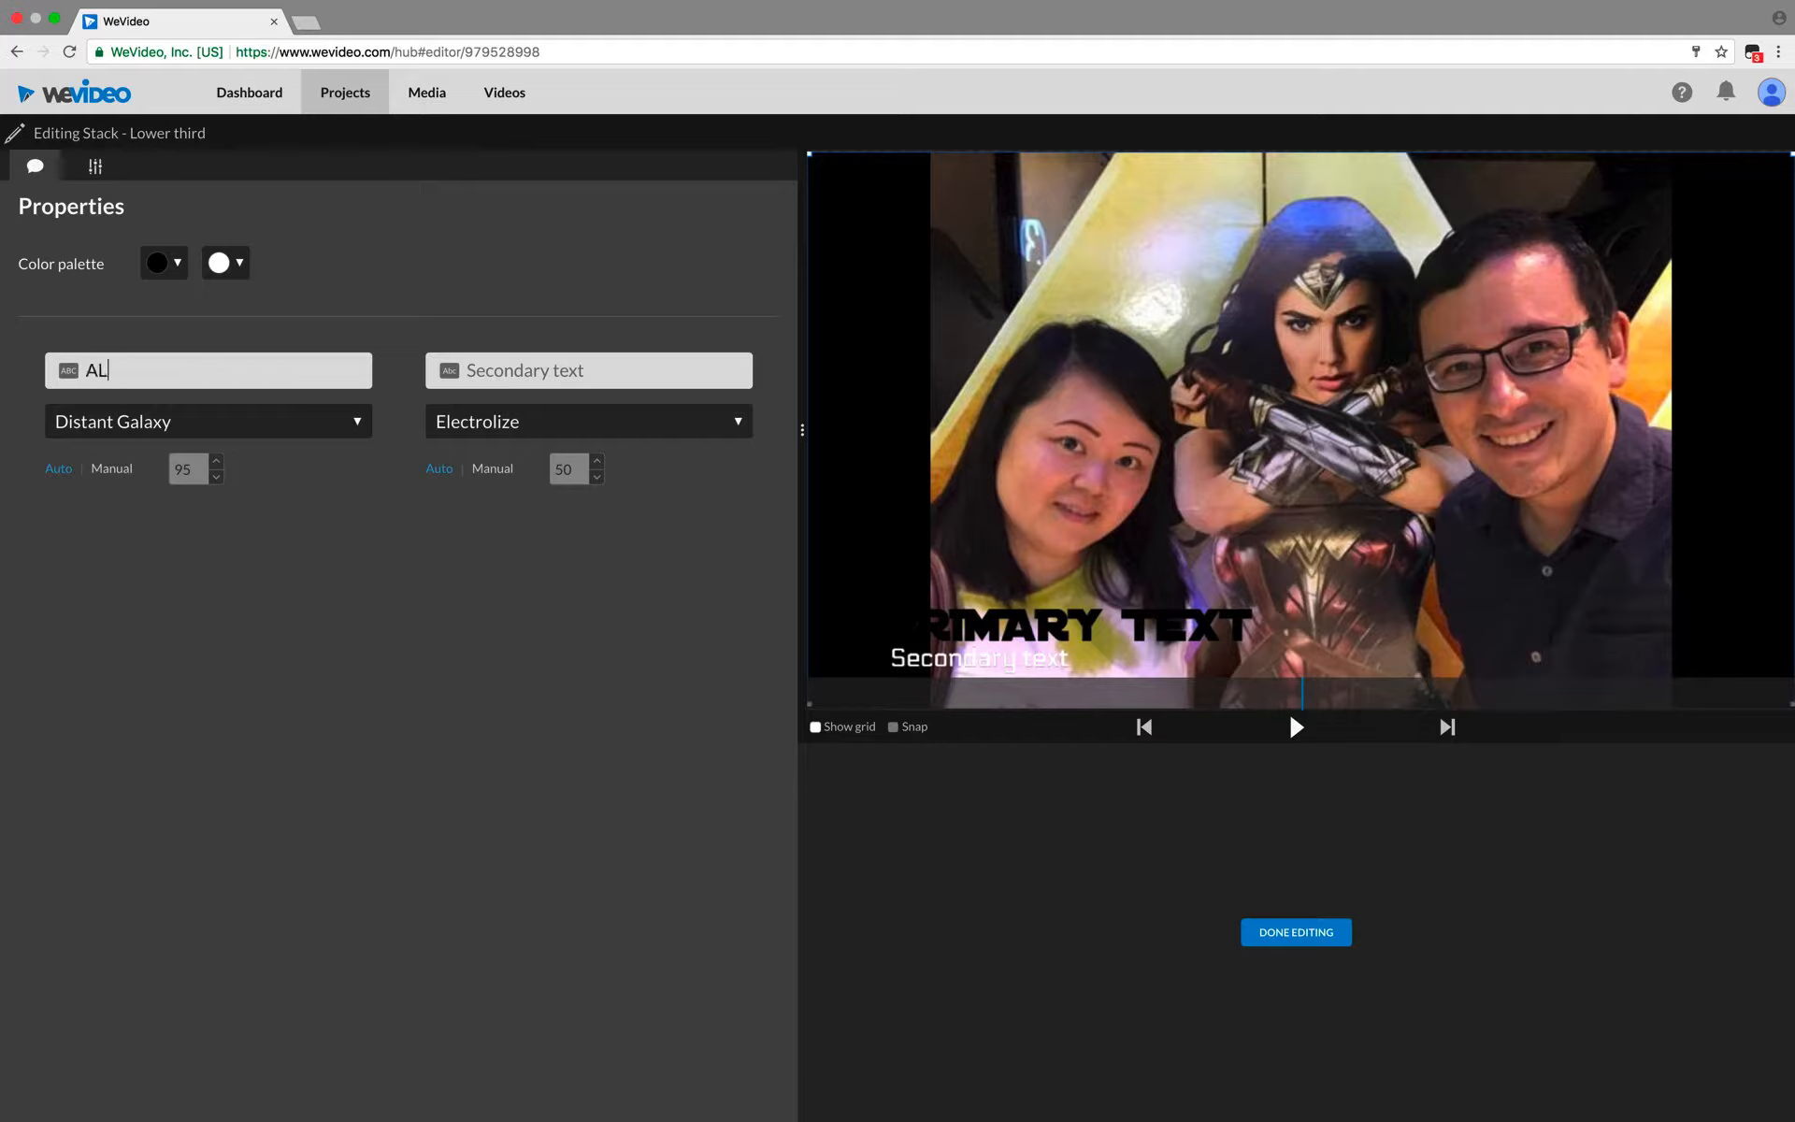
{"action": "type", "text": "ALL"}
{"action": "key", "text": "BackSpace"}
{"action": "key", "text": "BackSpace"}
{"action": "key", "text": "BackSpace"}
{"action": "type", "text": "PAUL"}
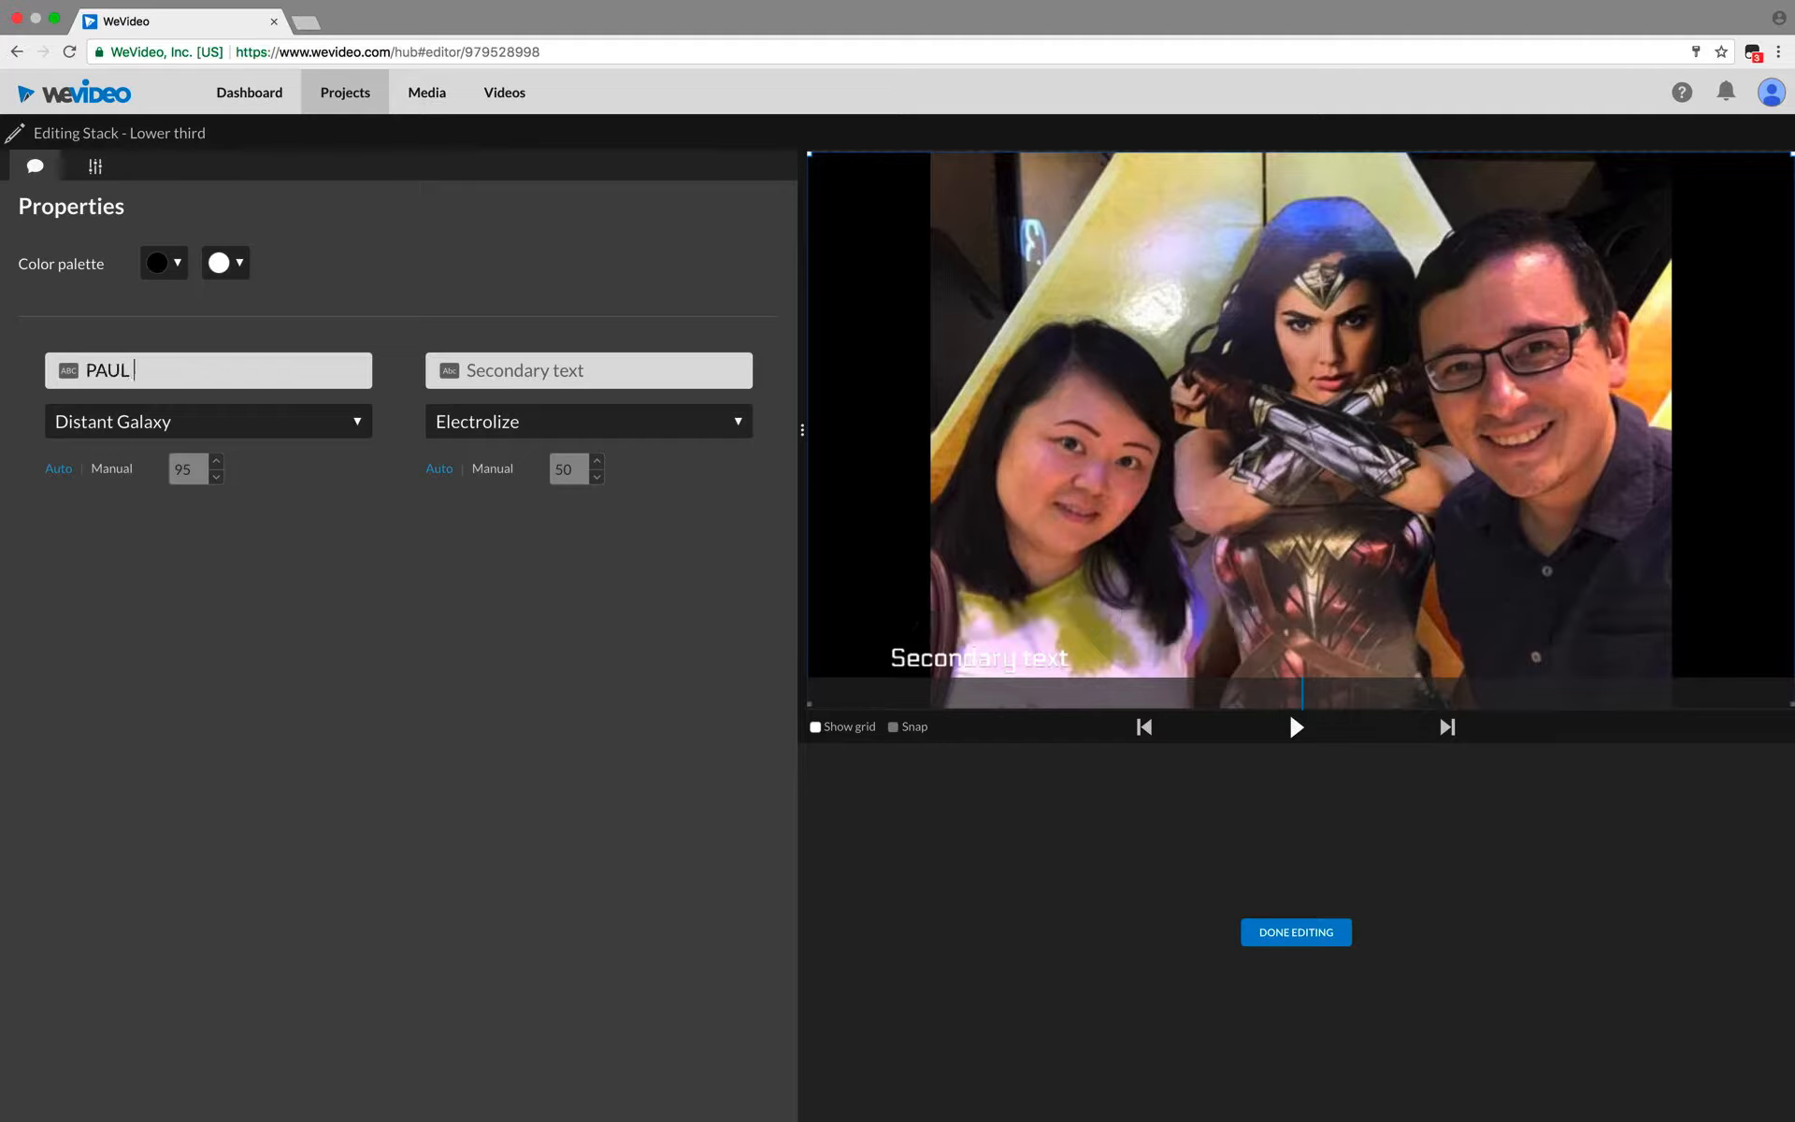
{"action": "type", "text": " MARRIOTT"}
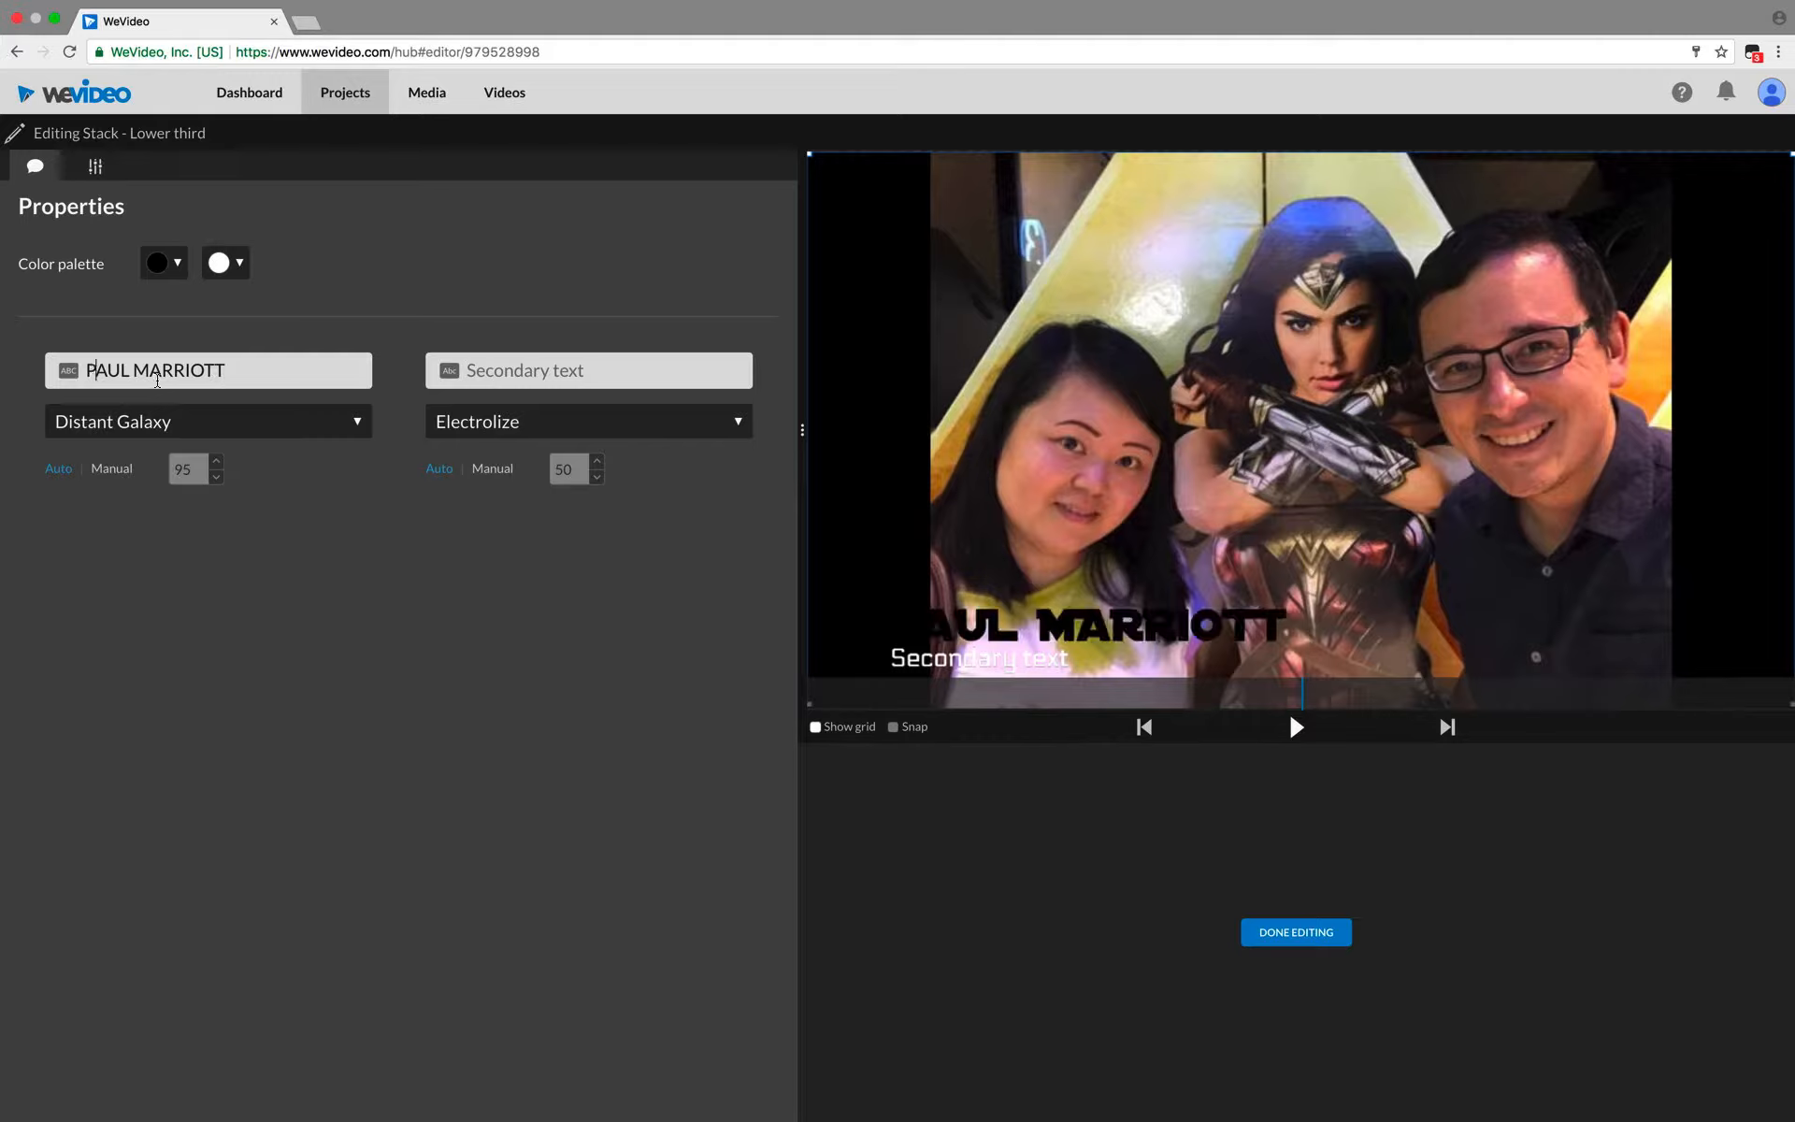
{"action": "type", "text": "MR."}
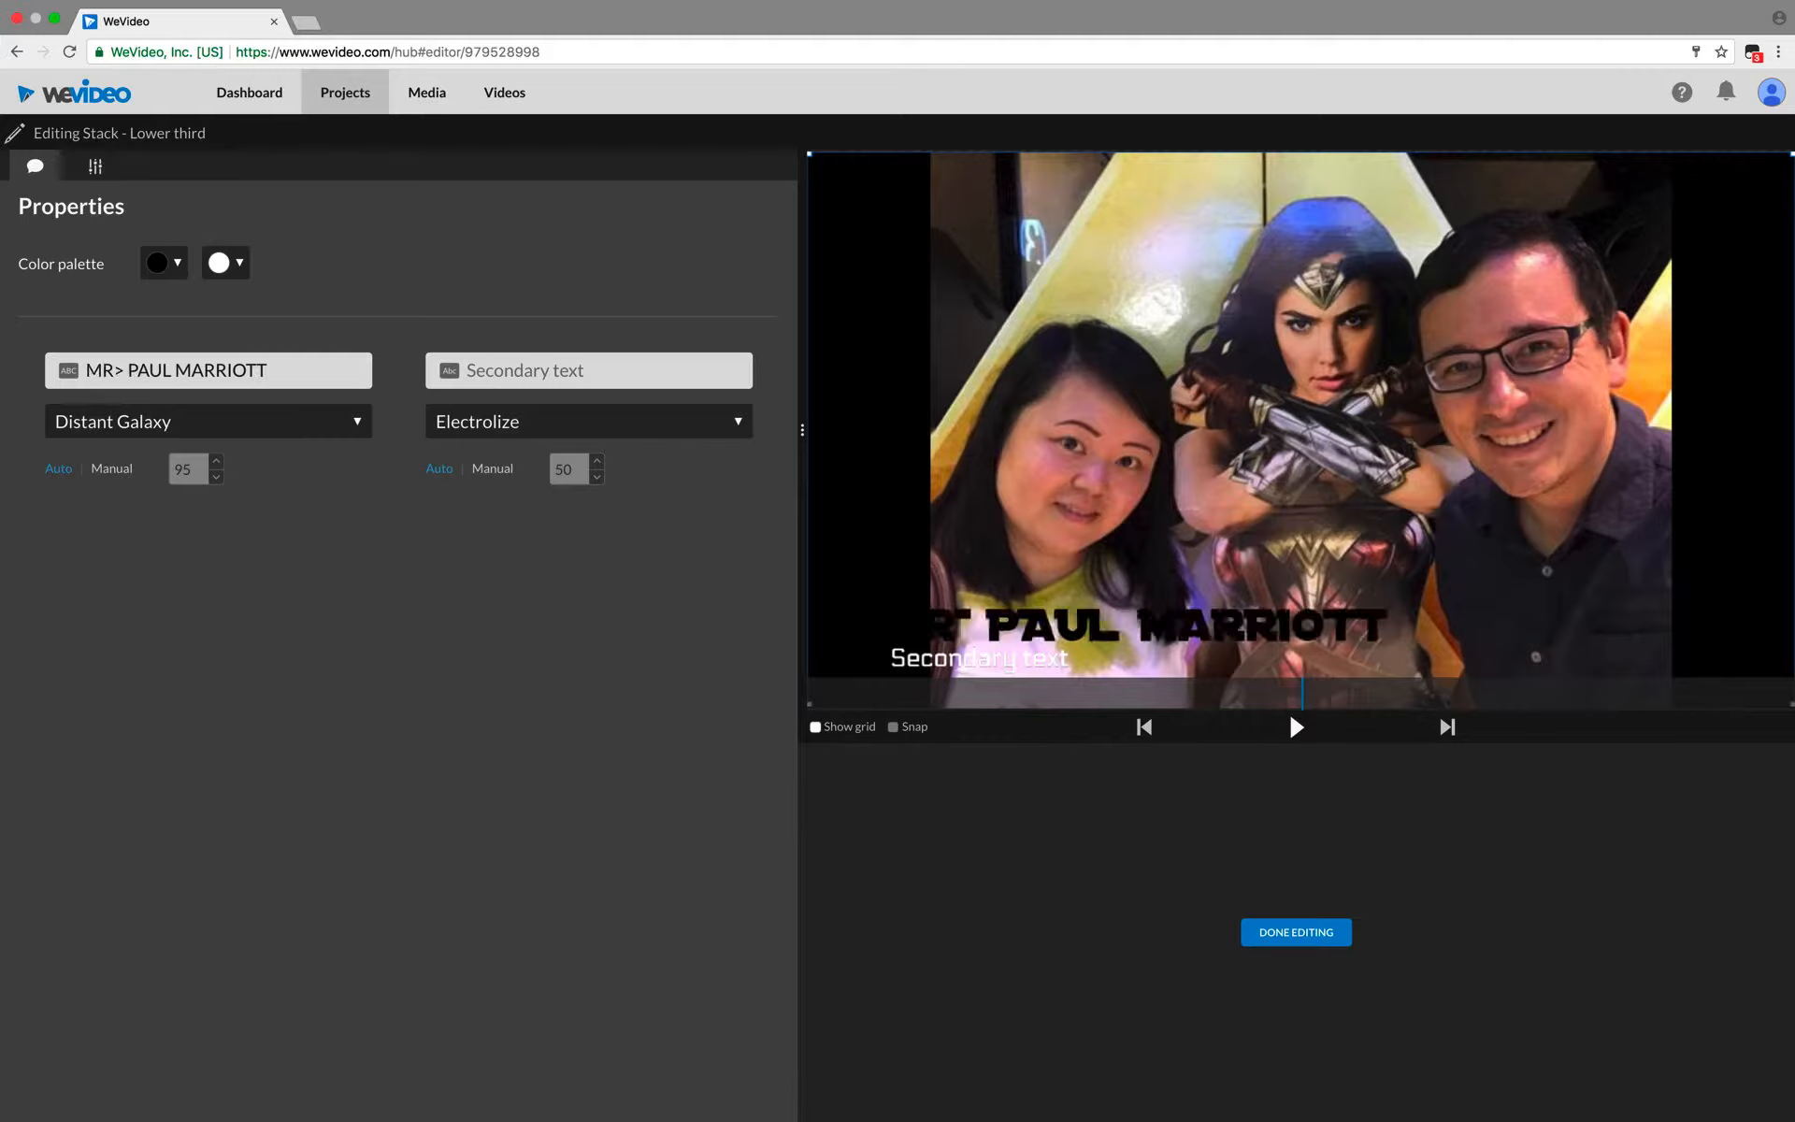
{"action": "key", "text": "BackSpace"}
{"action": "key", "text": "BackSpace"}
{"action": "type", "text": "."}
Step: Enter "All About Me" as the title's secondary text
{"action": "left_click", "coordinate": [541, 370]}
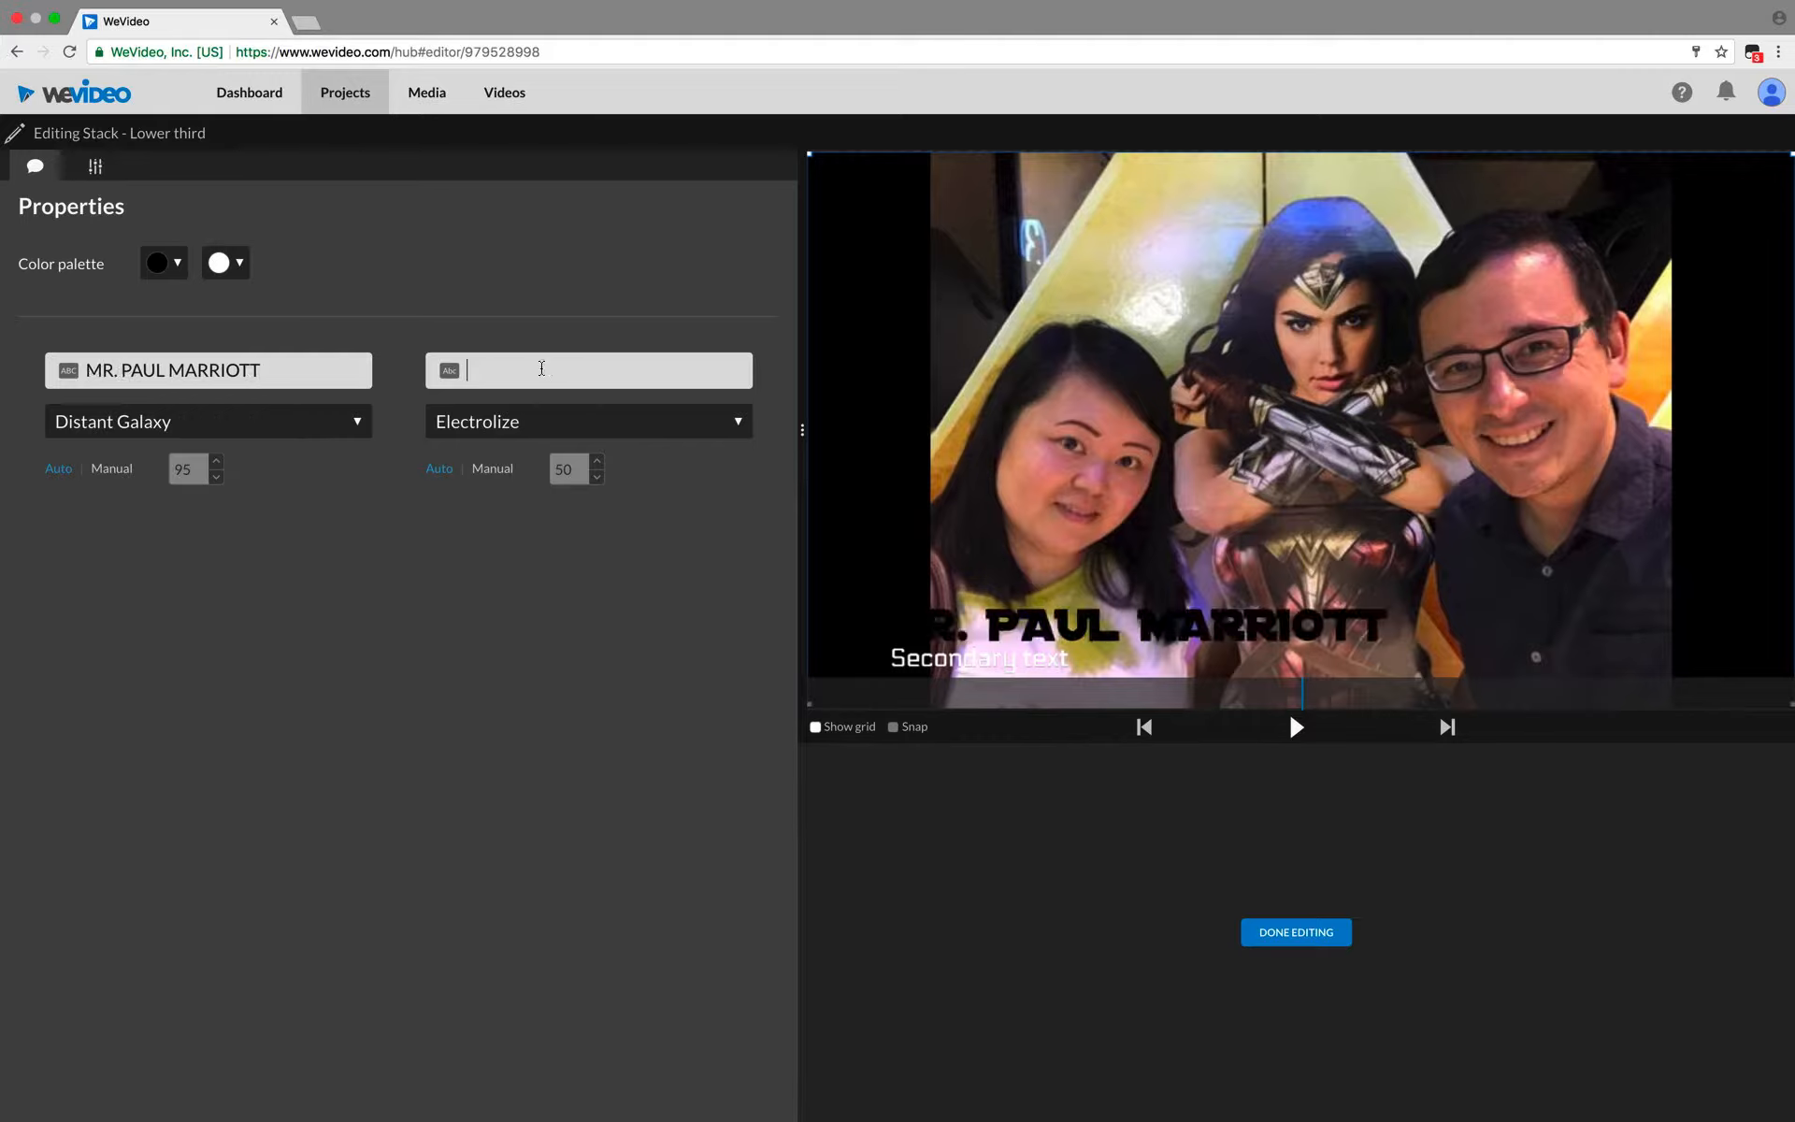
{"action": "type", "text": "All Abi"}
{"action": "key", "text": "BackSpace"}
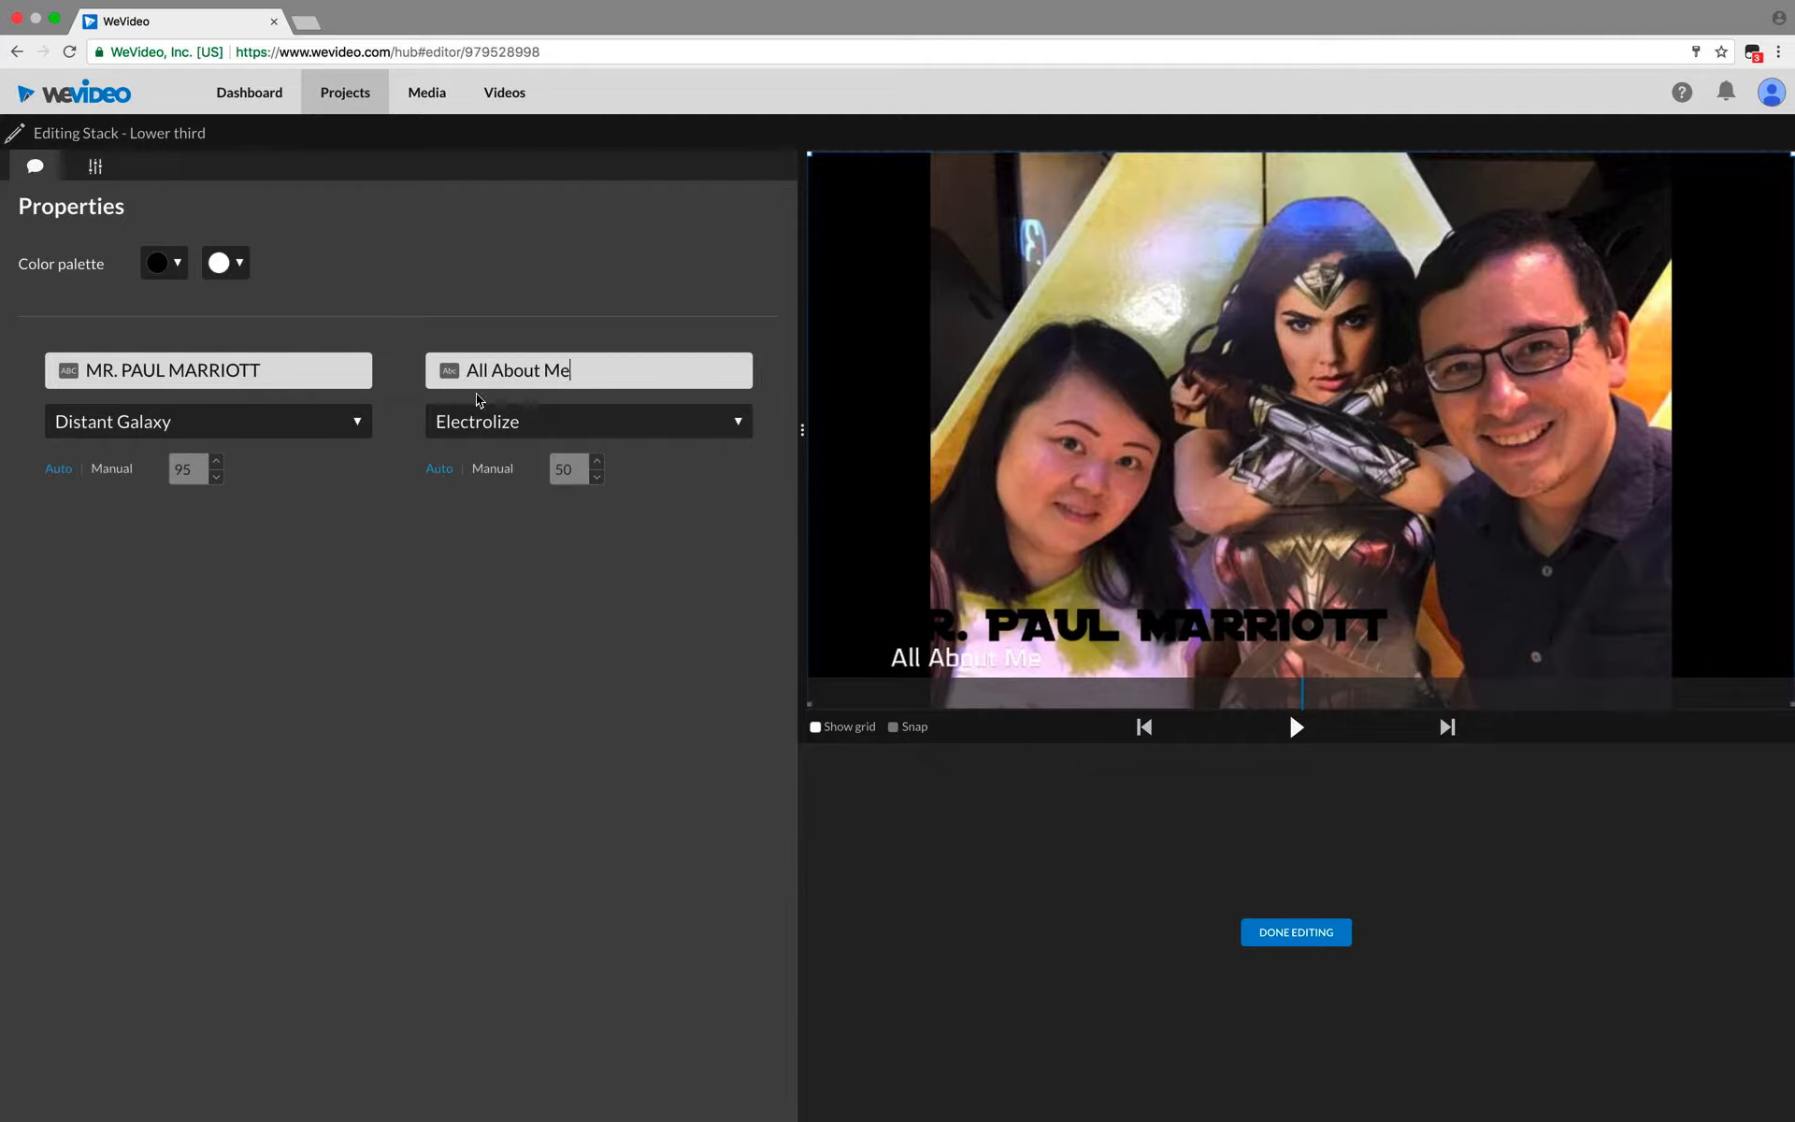
Step: Set the secondary text colour to black
{"action": "left_click", "coordinate": [239, 266]}
{"action": "left_click", "coordinate": [224, 295]}
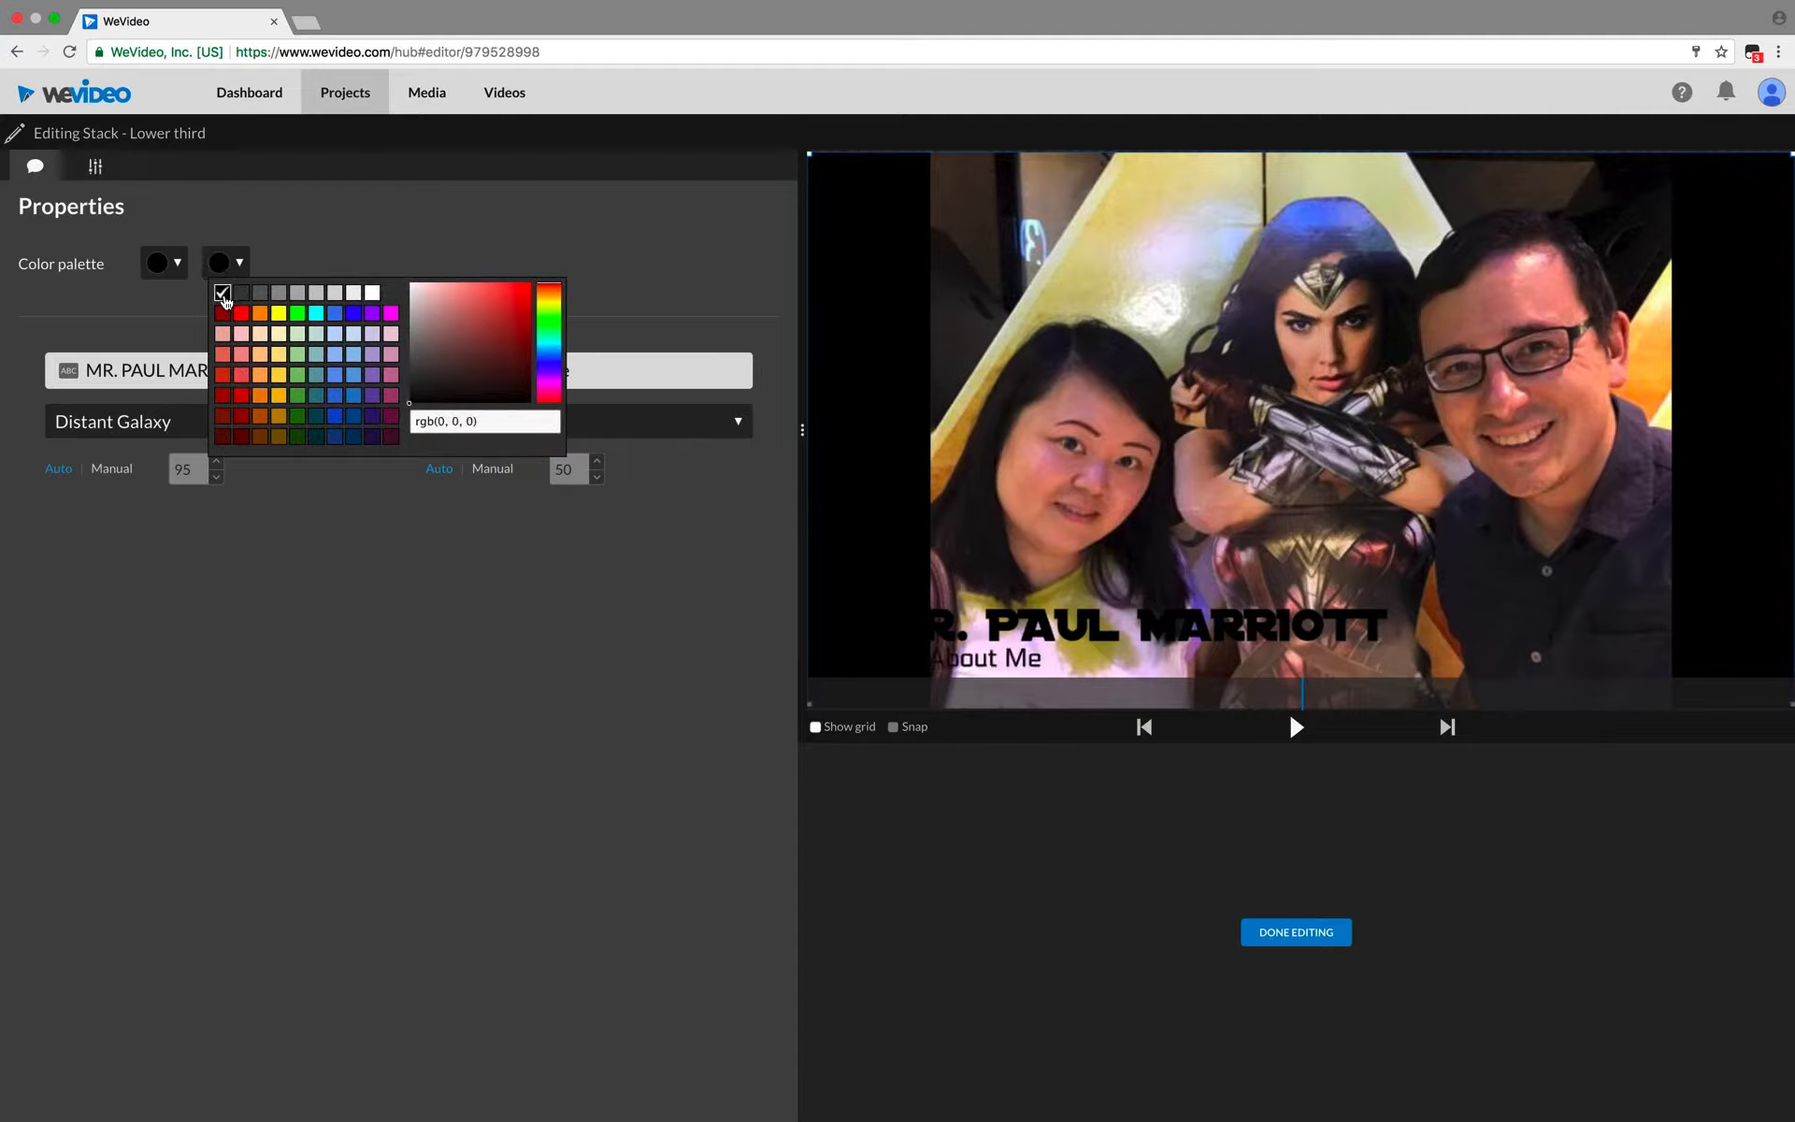
{"action": "left_click", "coordinate": [393, 577]}
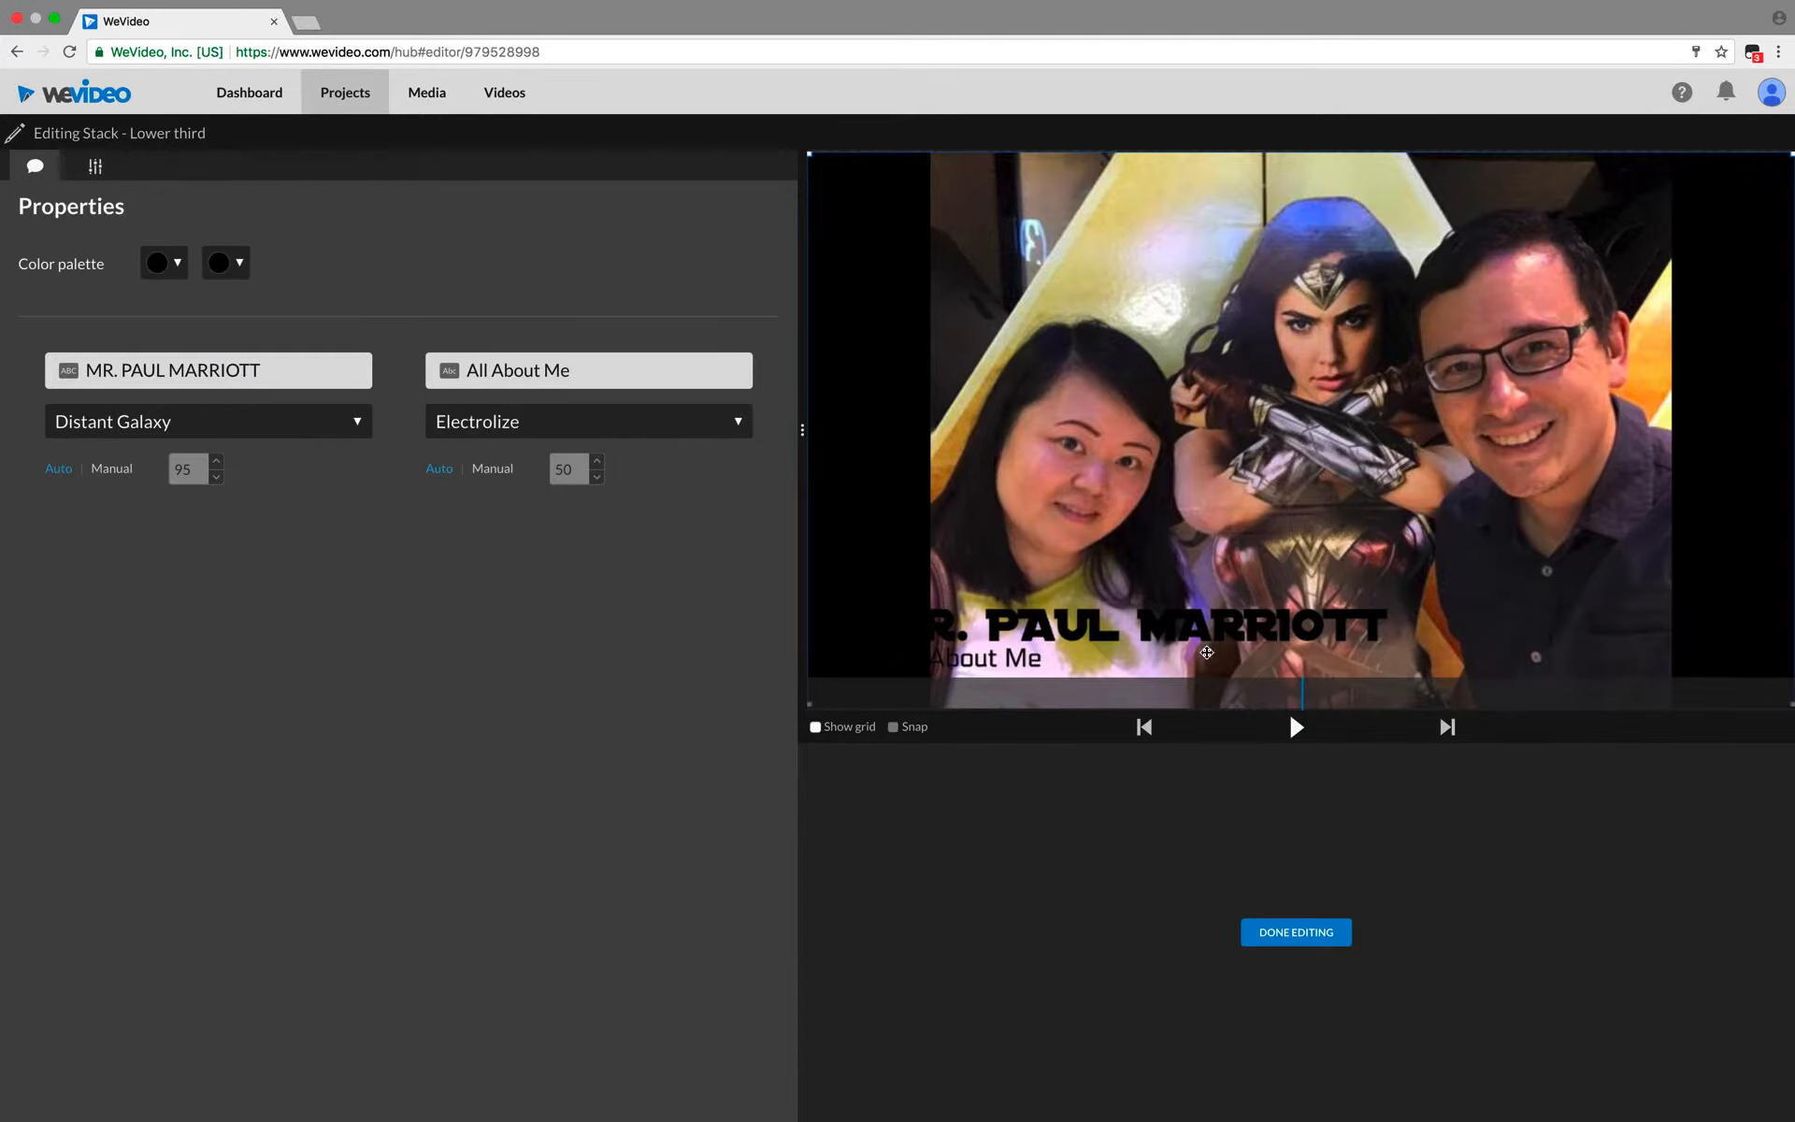
Step: Move the title to the upper edge of the photo and shrink it to fit on the light background above the heads
{"action": "left_click_drag", "start_coordinate": [1092, 625], "coordinate": [1183, 248]}
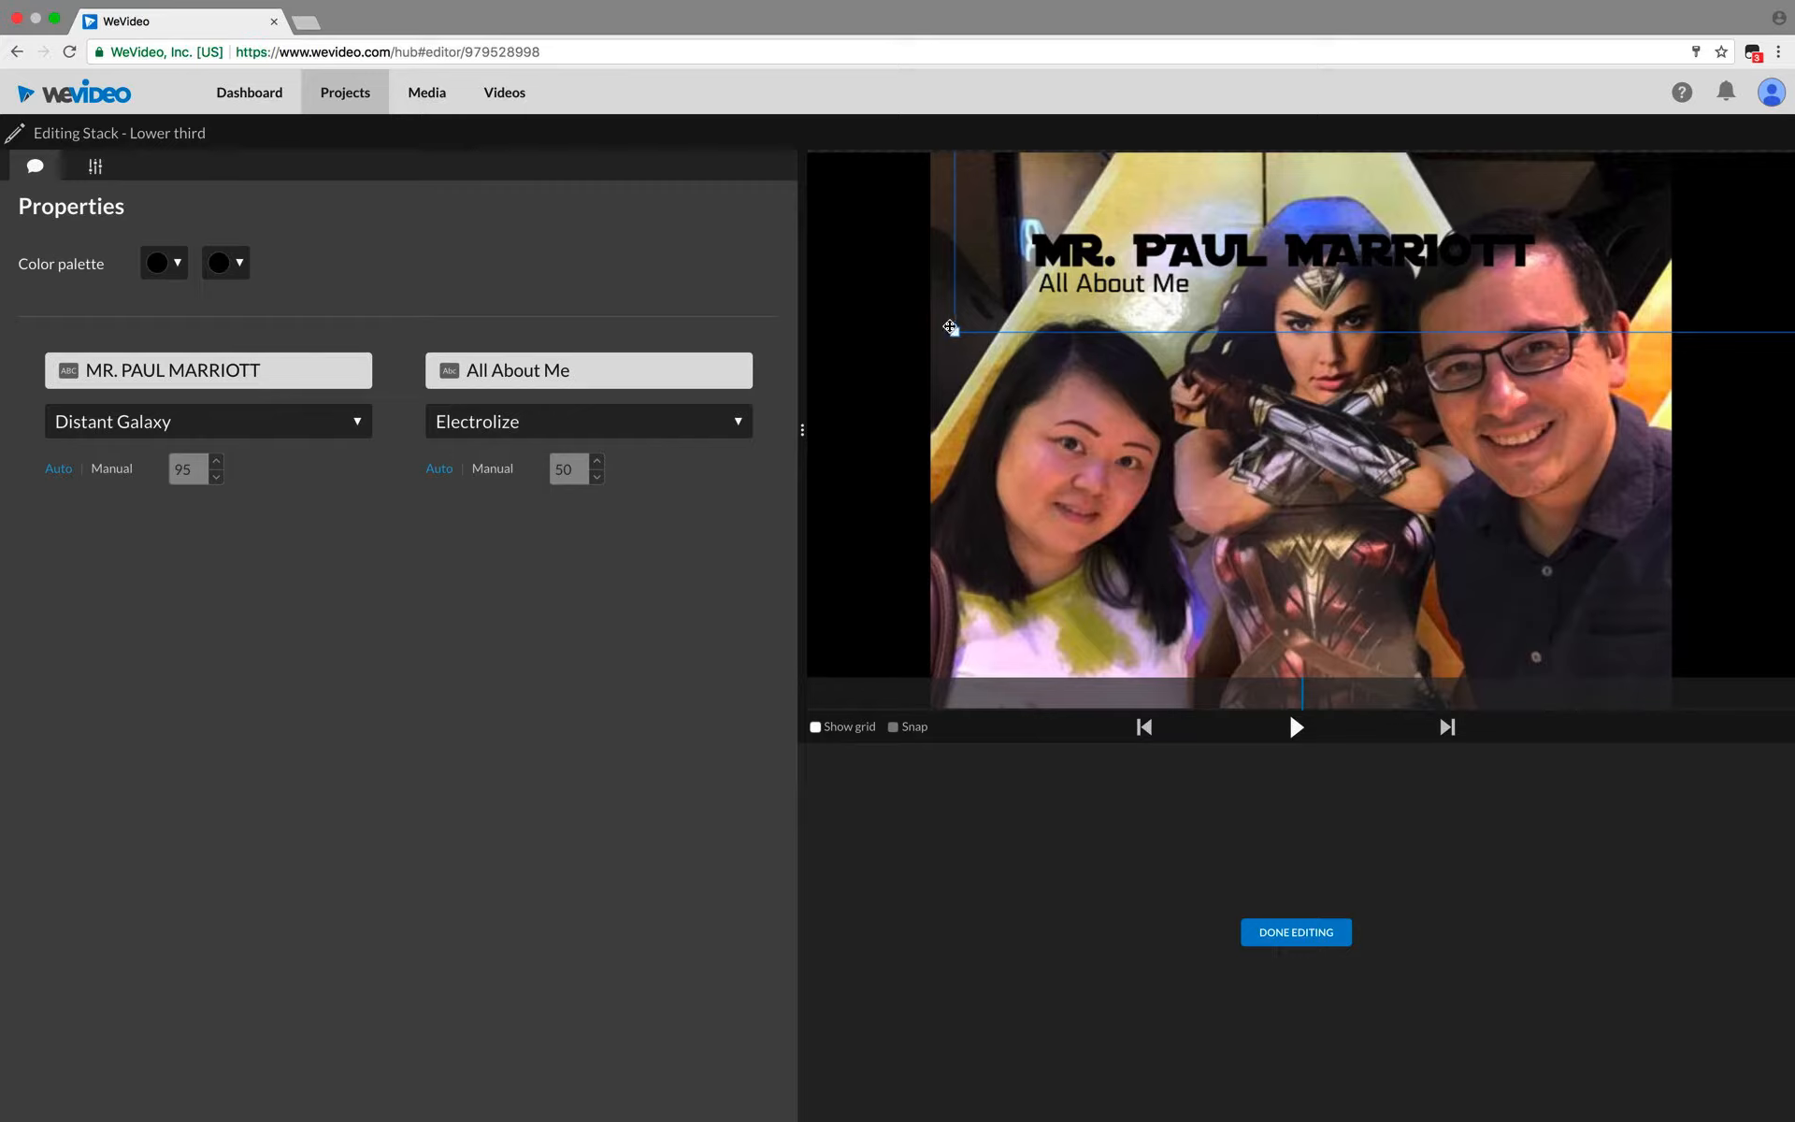
{"action": "left_click_drag", "start_coordinate": [955, 329], "coordinate": [1128, 253]}
{"action": "left_click_drag", "start_coordinate": [1267, 187], "coordinate": [1206, 176]}
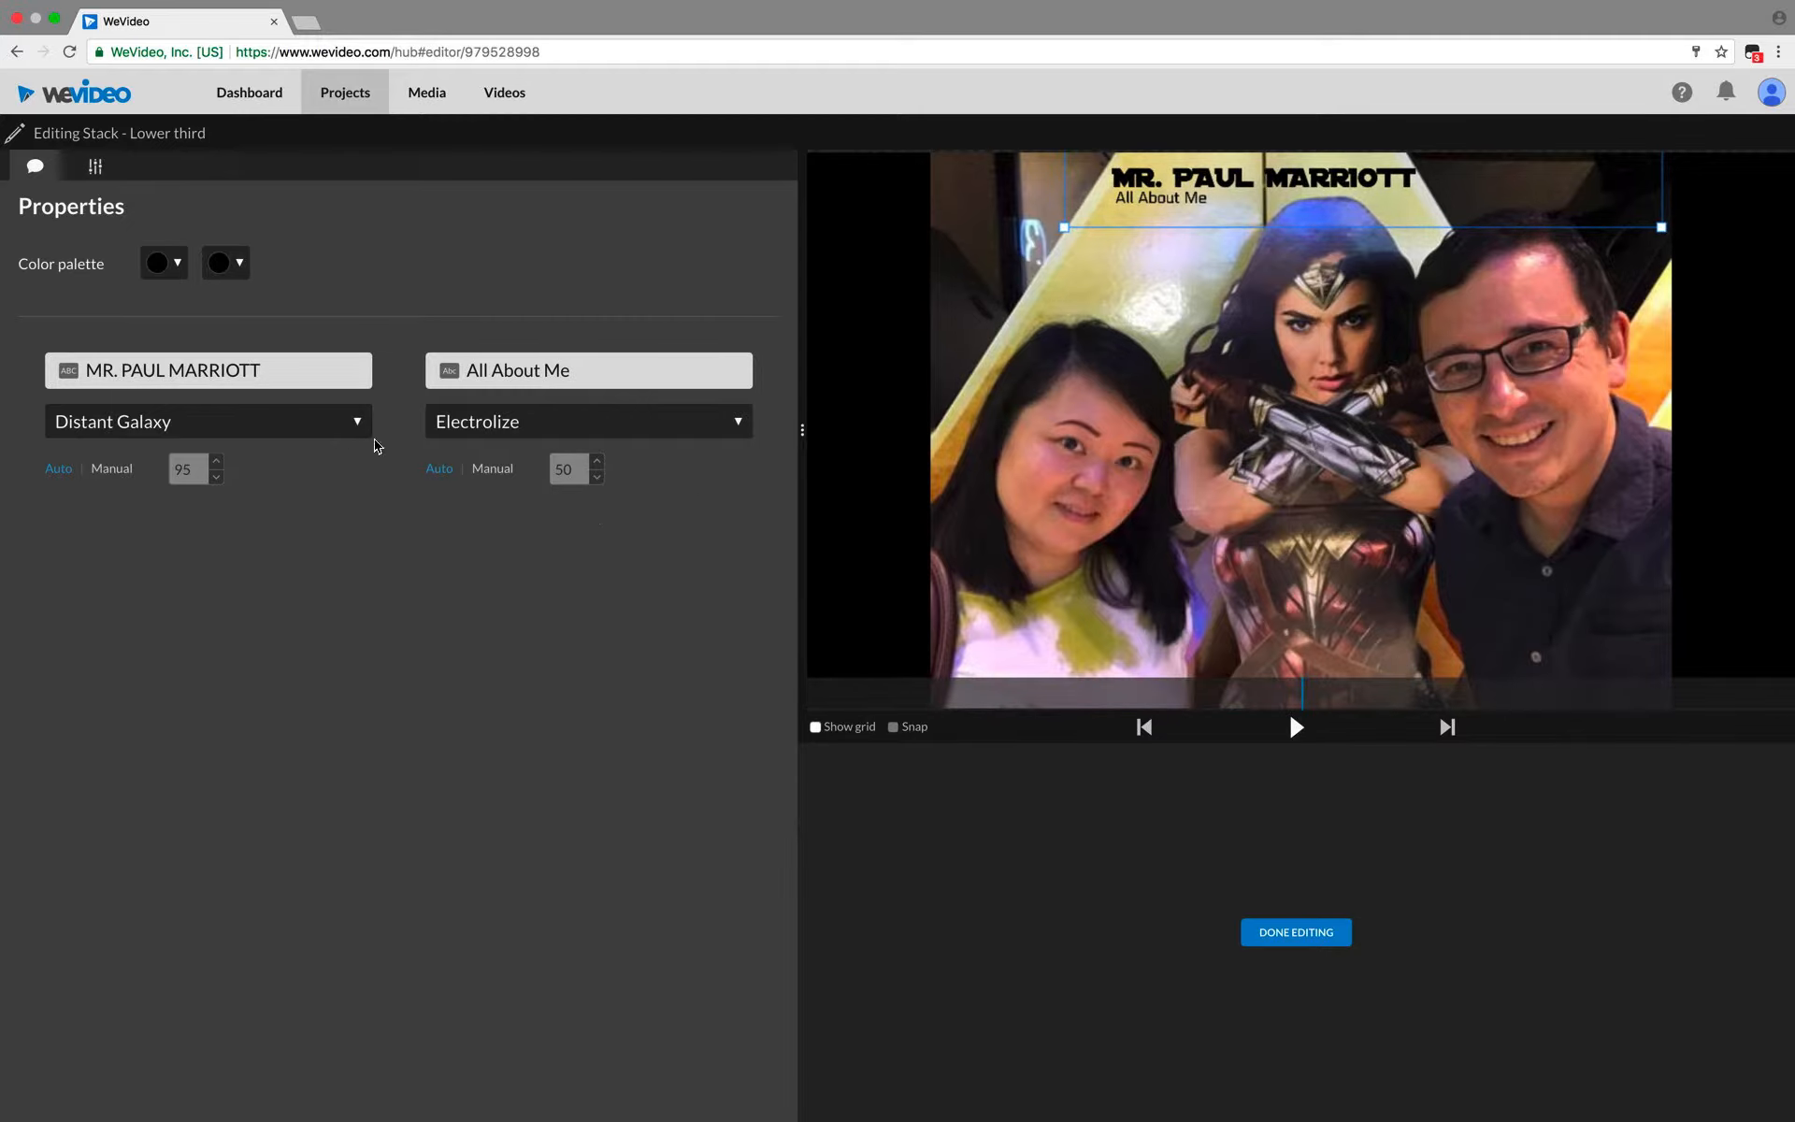
Step: Set the secondary text colour to dark teal, rgb(12, 52, 61), and finish editing the title
{"action": "left_click", "coordinate": [241, 264]}
{"action": "left_click", "coordinate": [242, 295]}
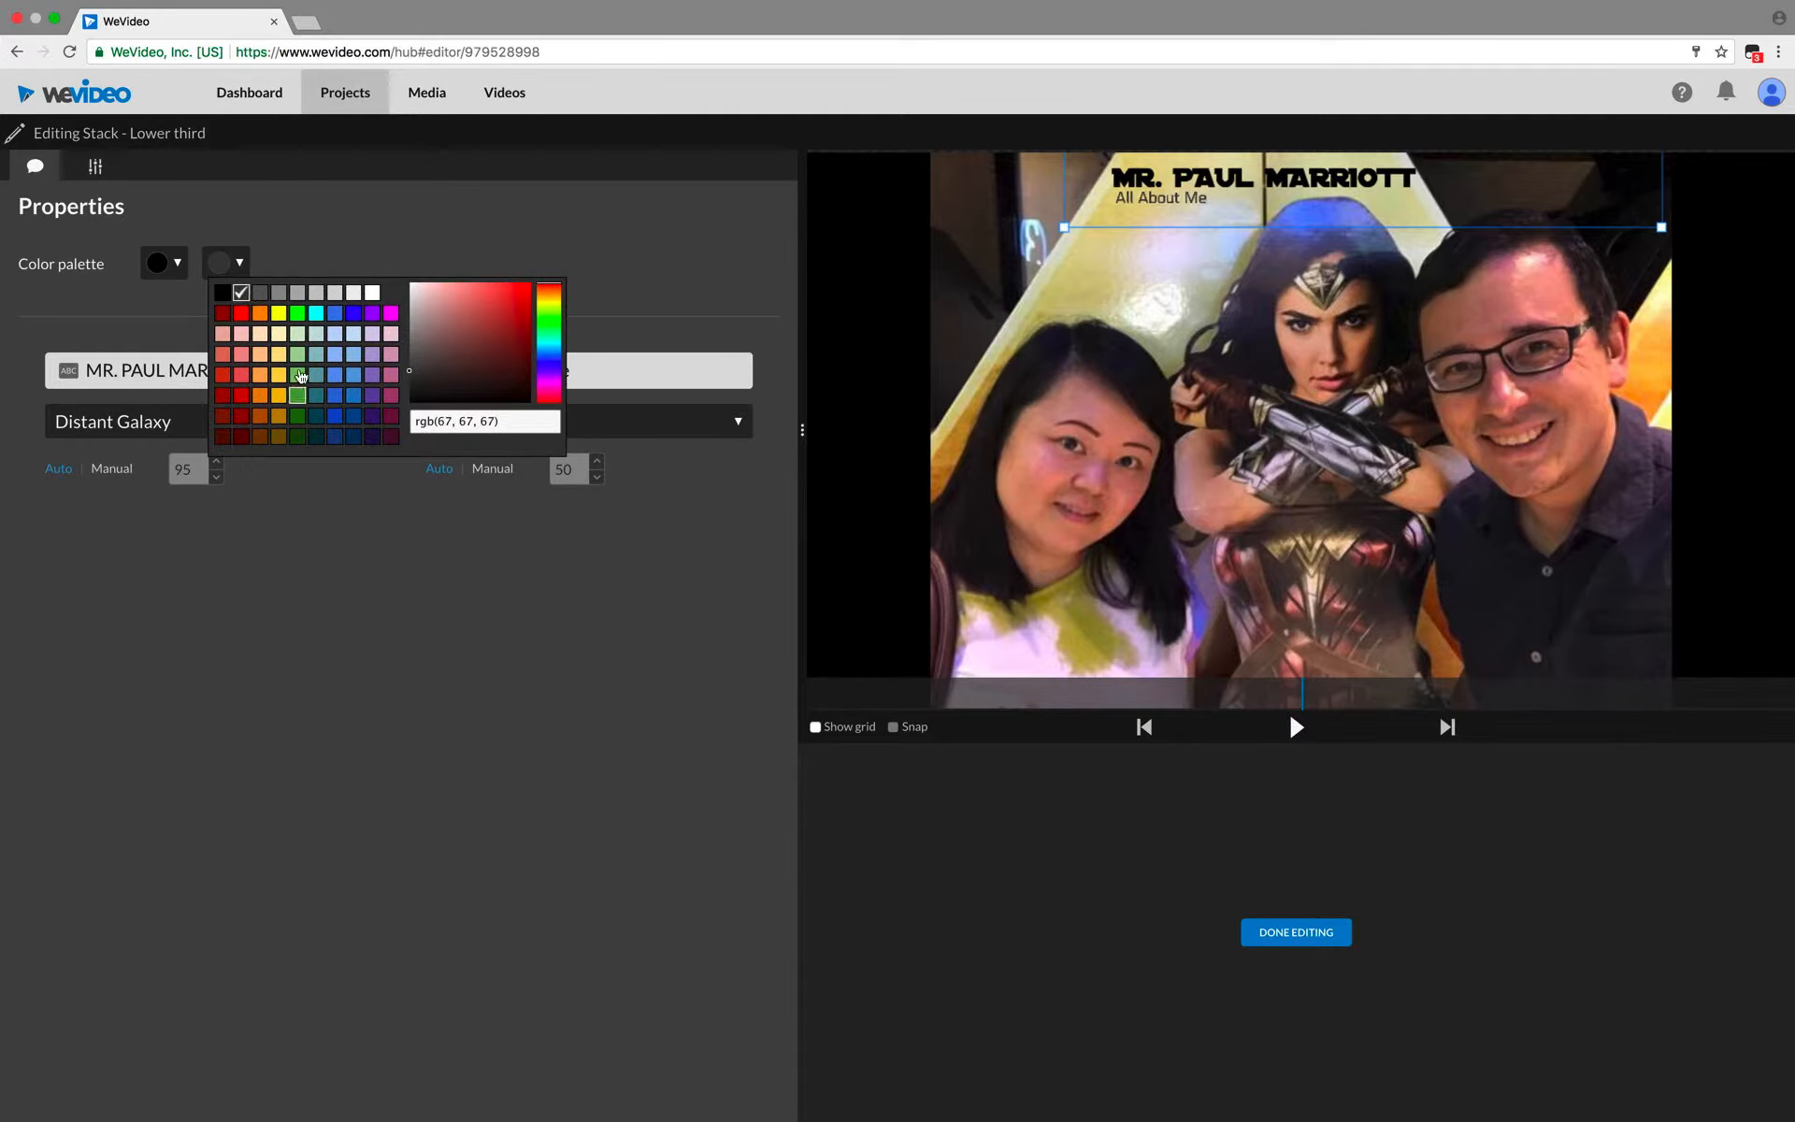
{"action": "left_click", "coordinate": [315, 436]}
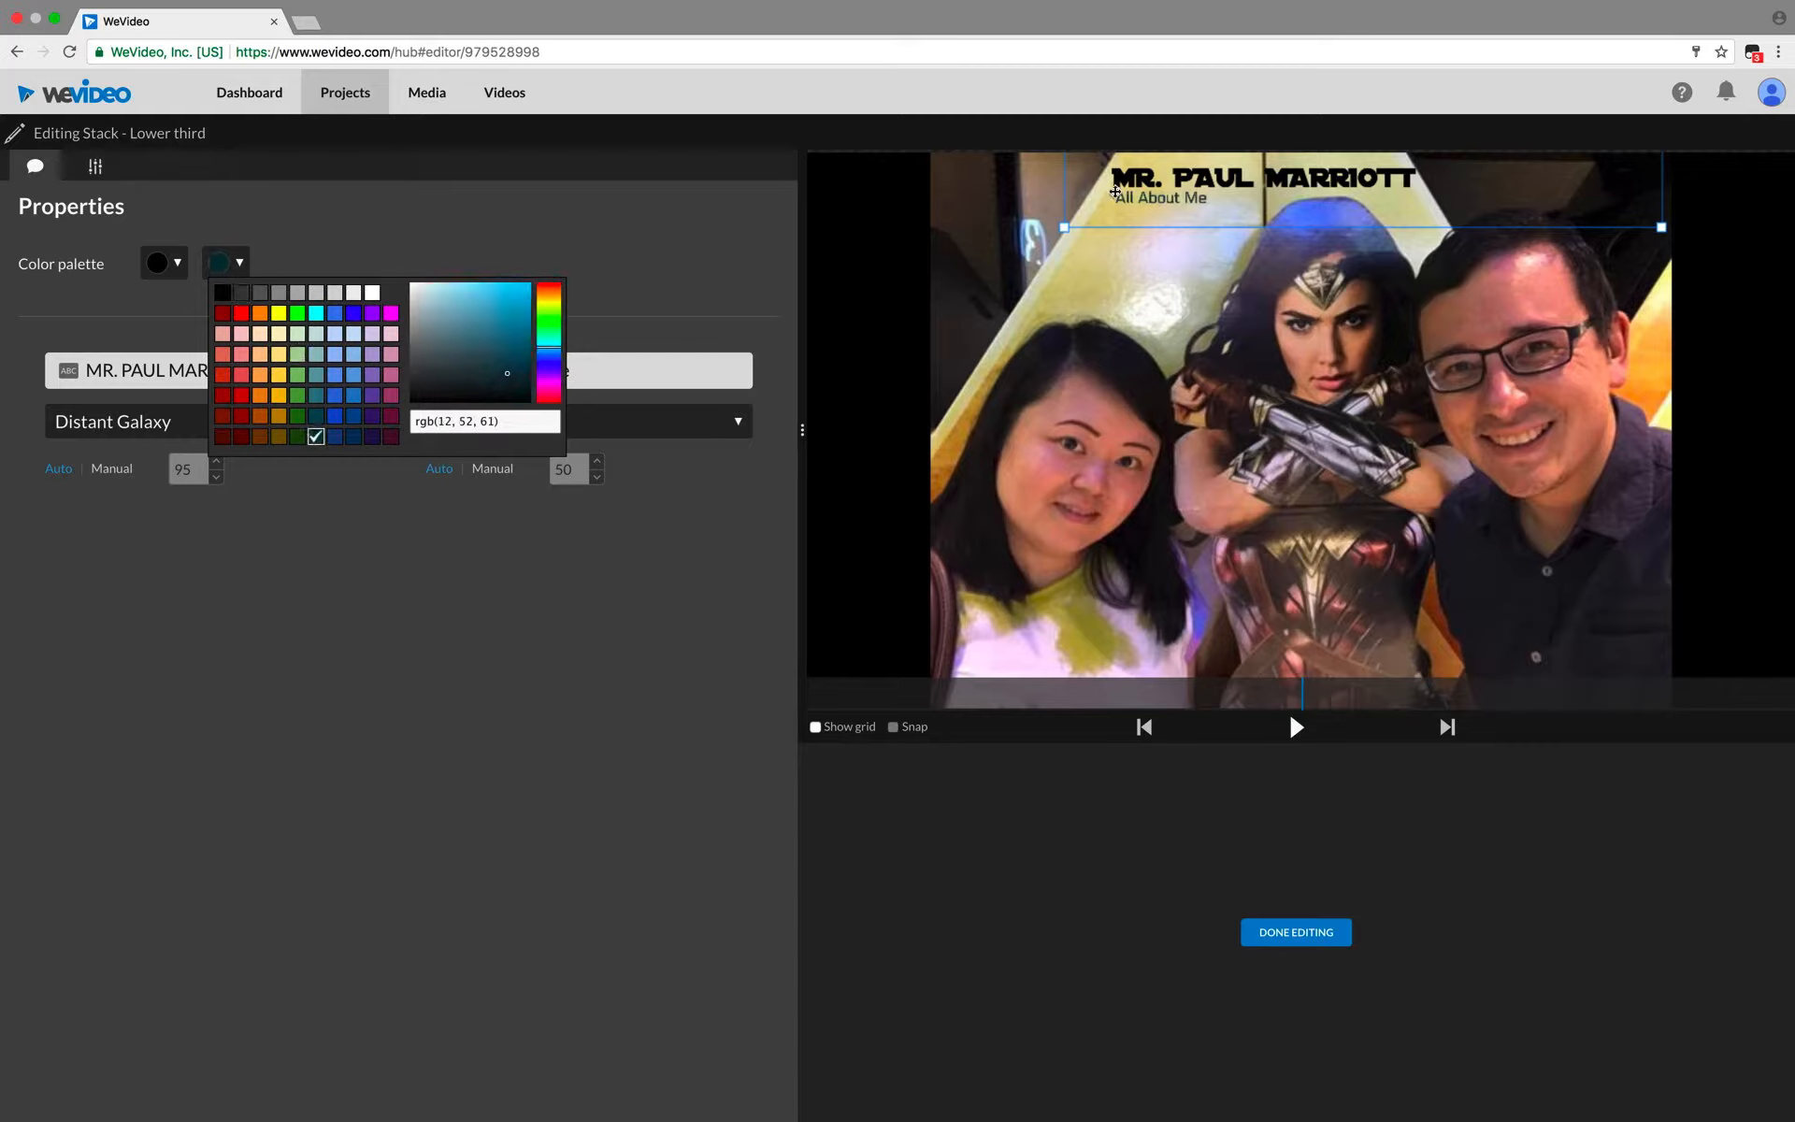
{"action": "left_click", "coordinate": [355, 703]}
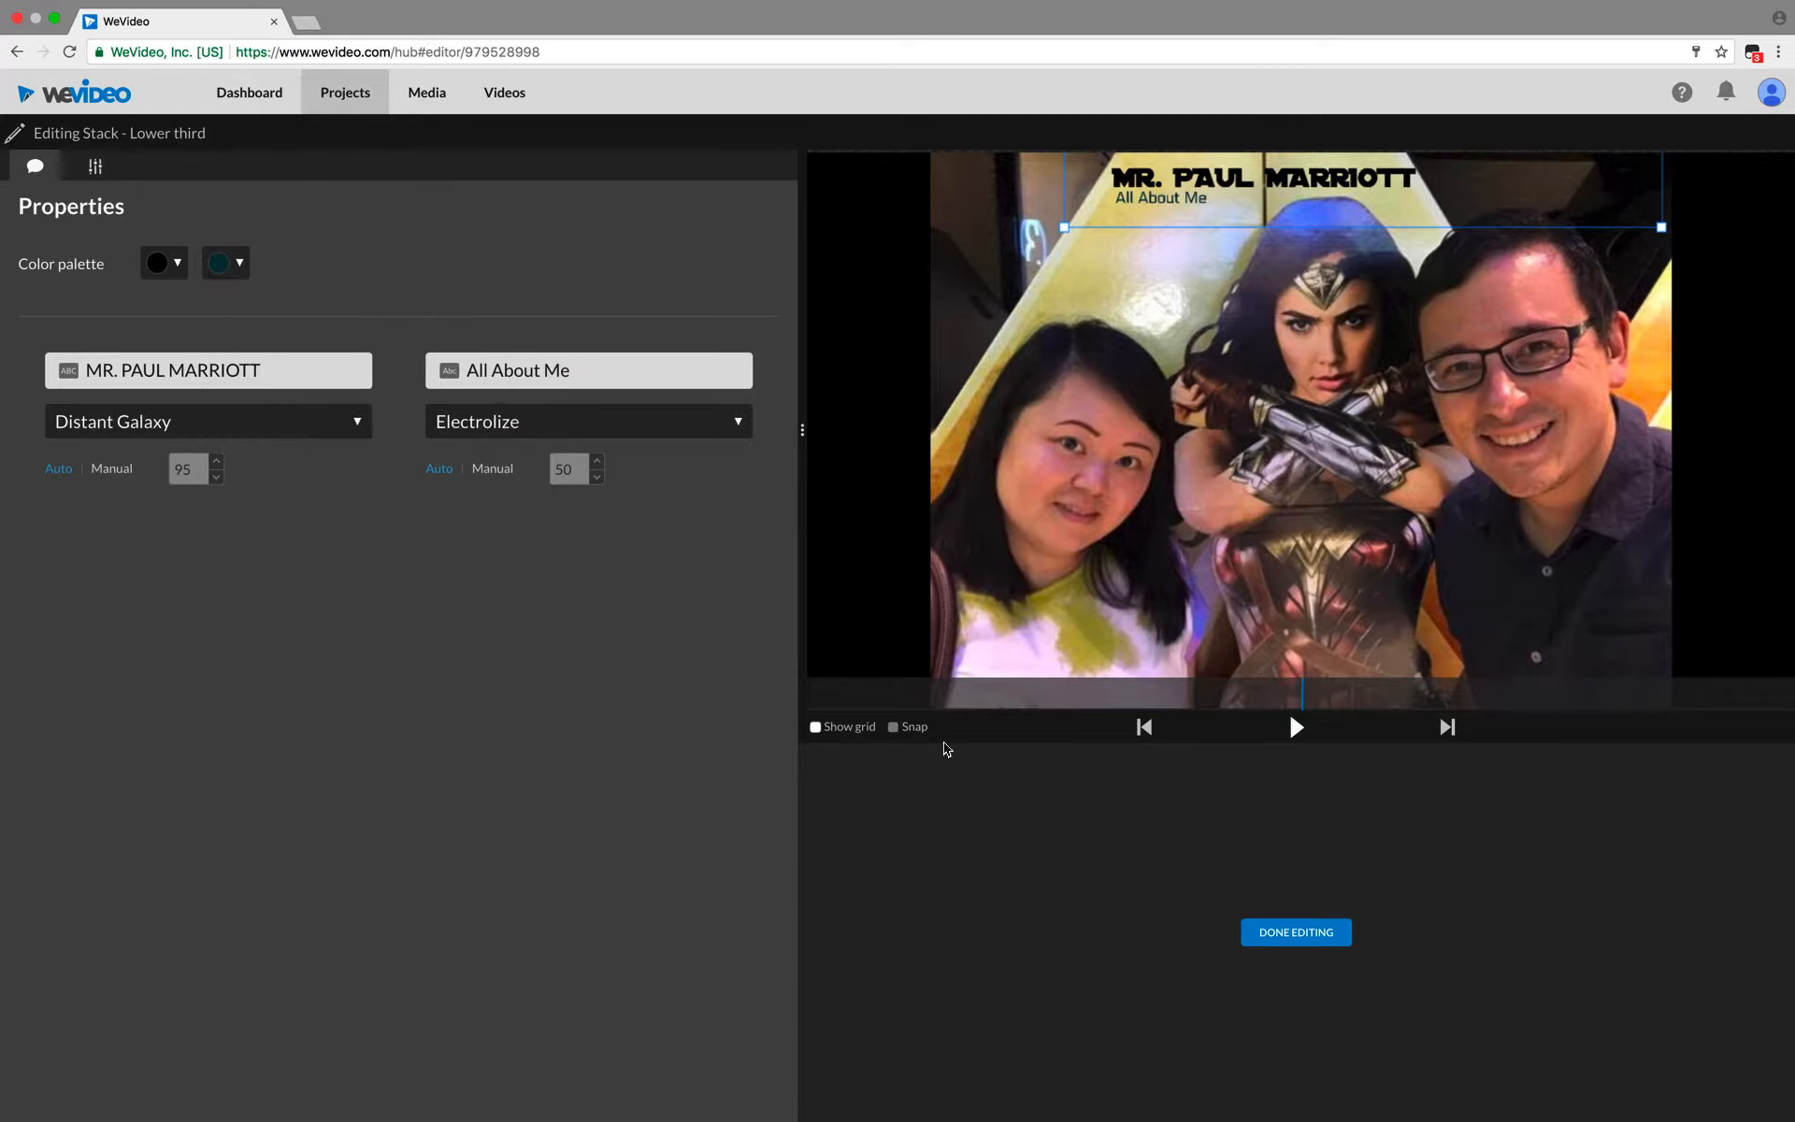
{"action": "left_click", "coordinate": [1296, 932]}
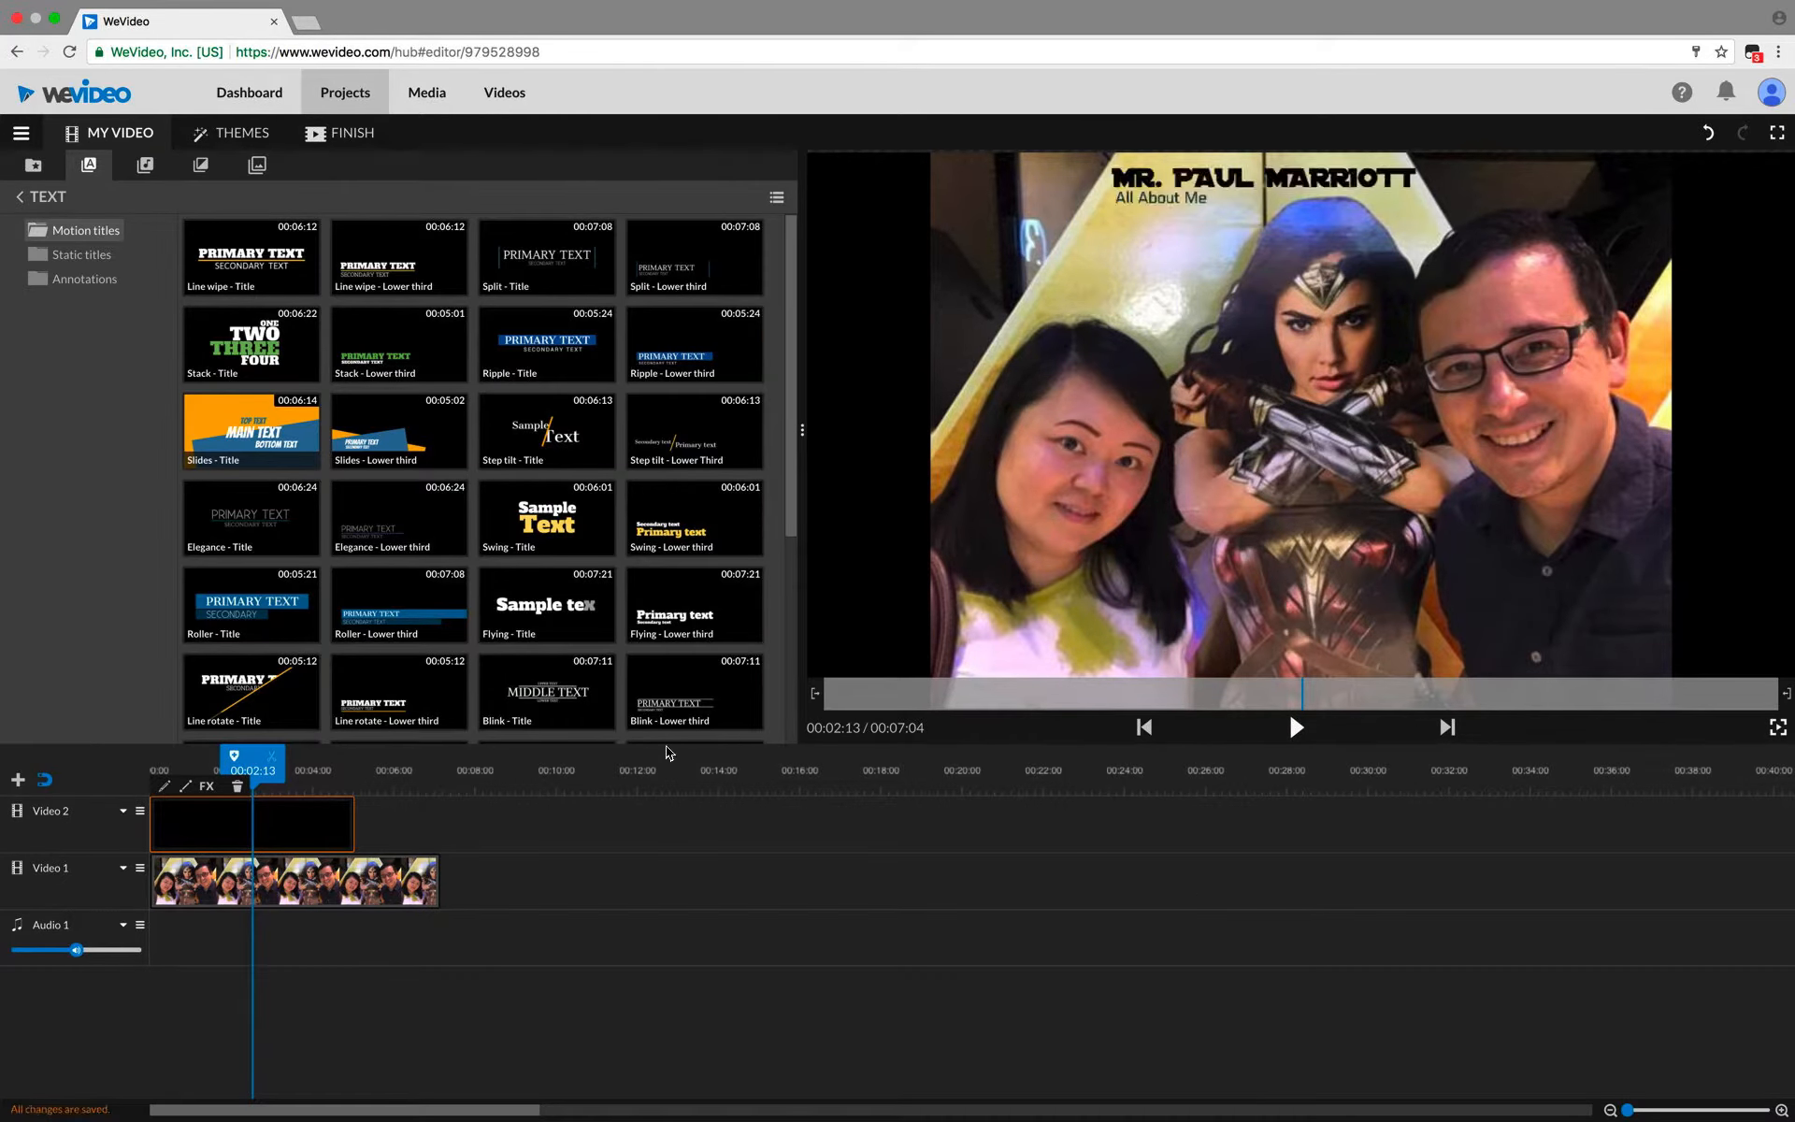
Step: Extend the title clip to the photo clip's end at 00:07:04 and play the timeline from the start
{"action": "left_click_drag", "start_coordinate": [355, 823], "coordinate": [452, 848]}
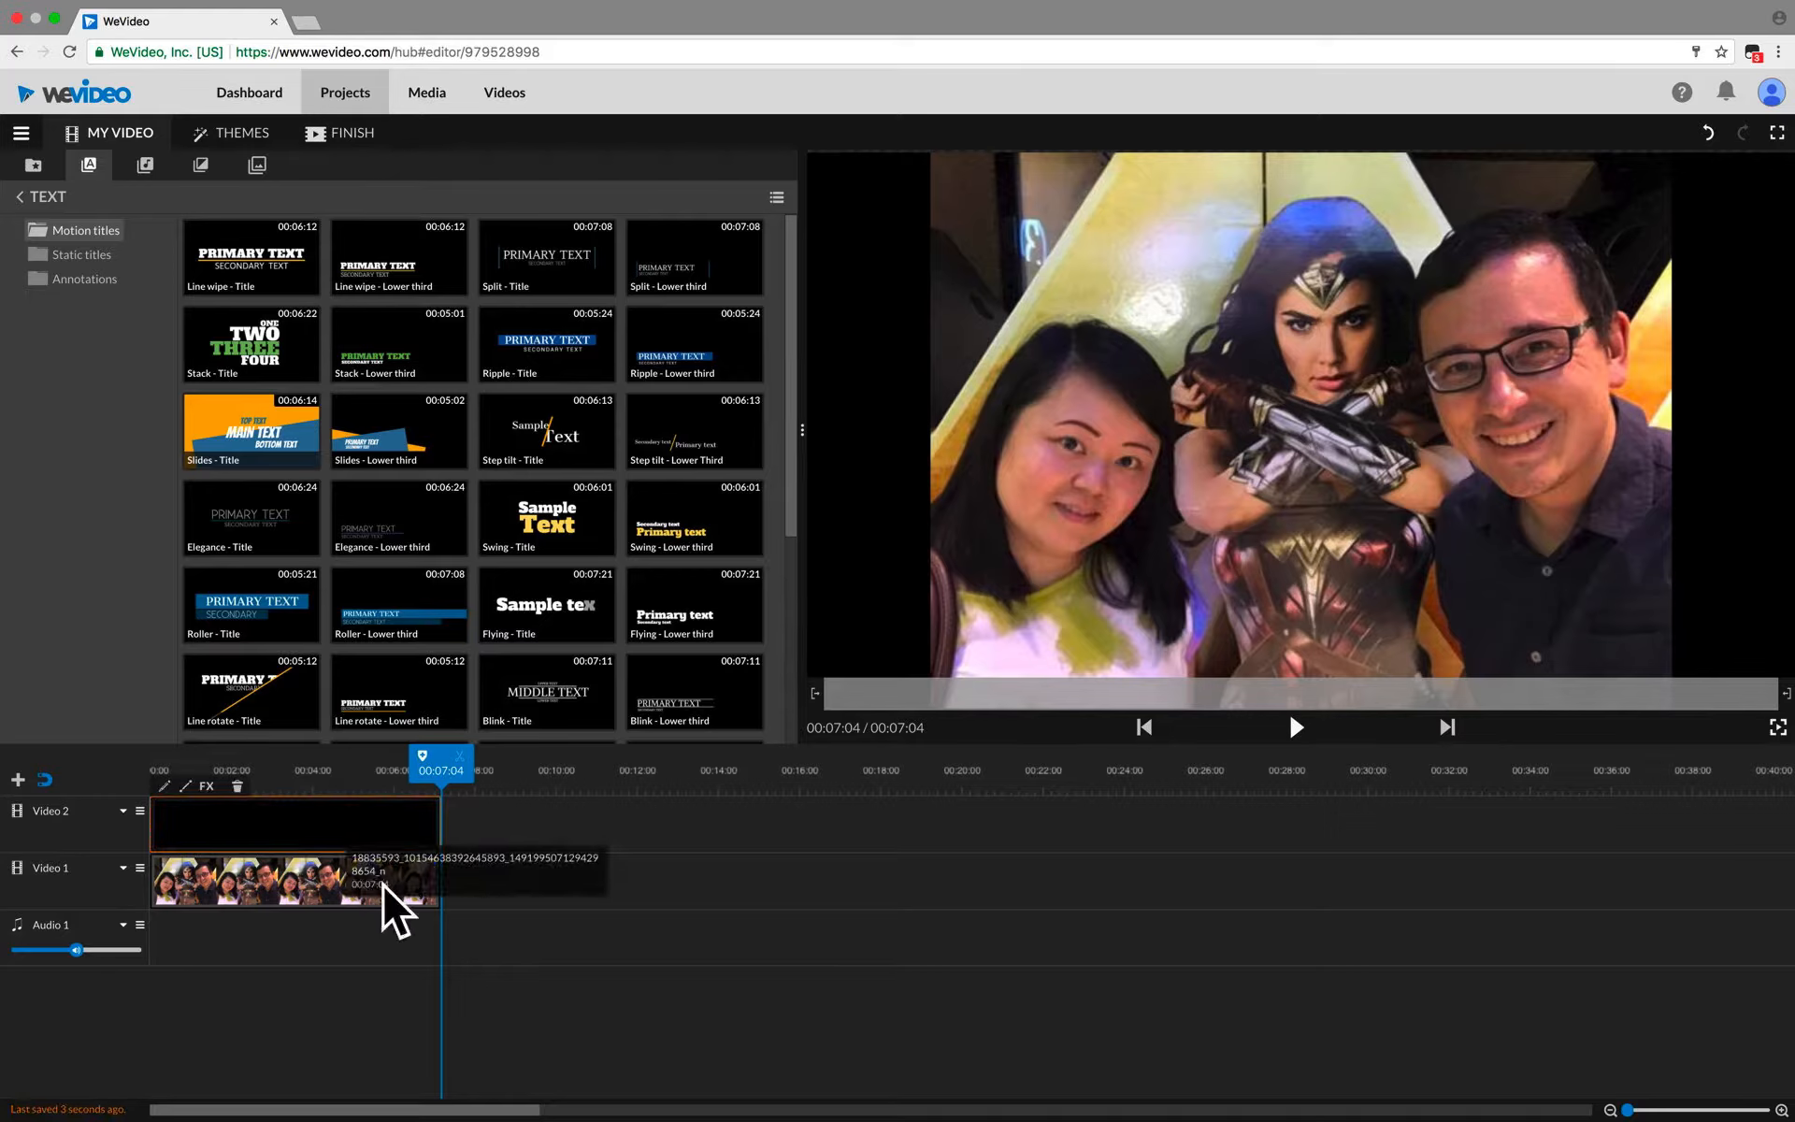
{"action": "left_click_drag", "start_coordinate": [362, 783], "coordinate": [149, 779]}
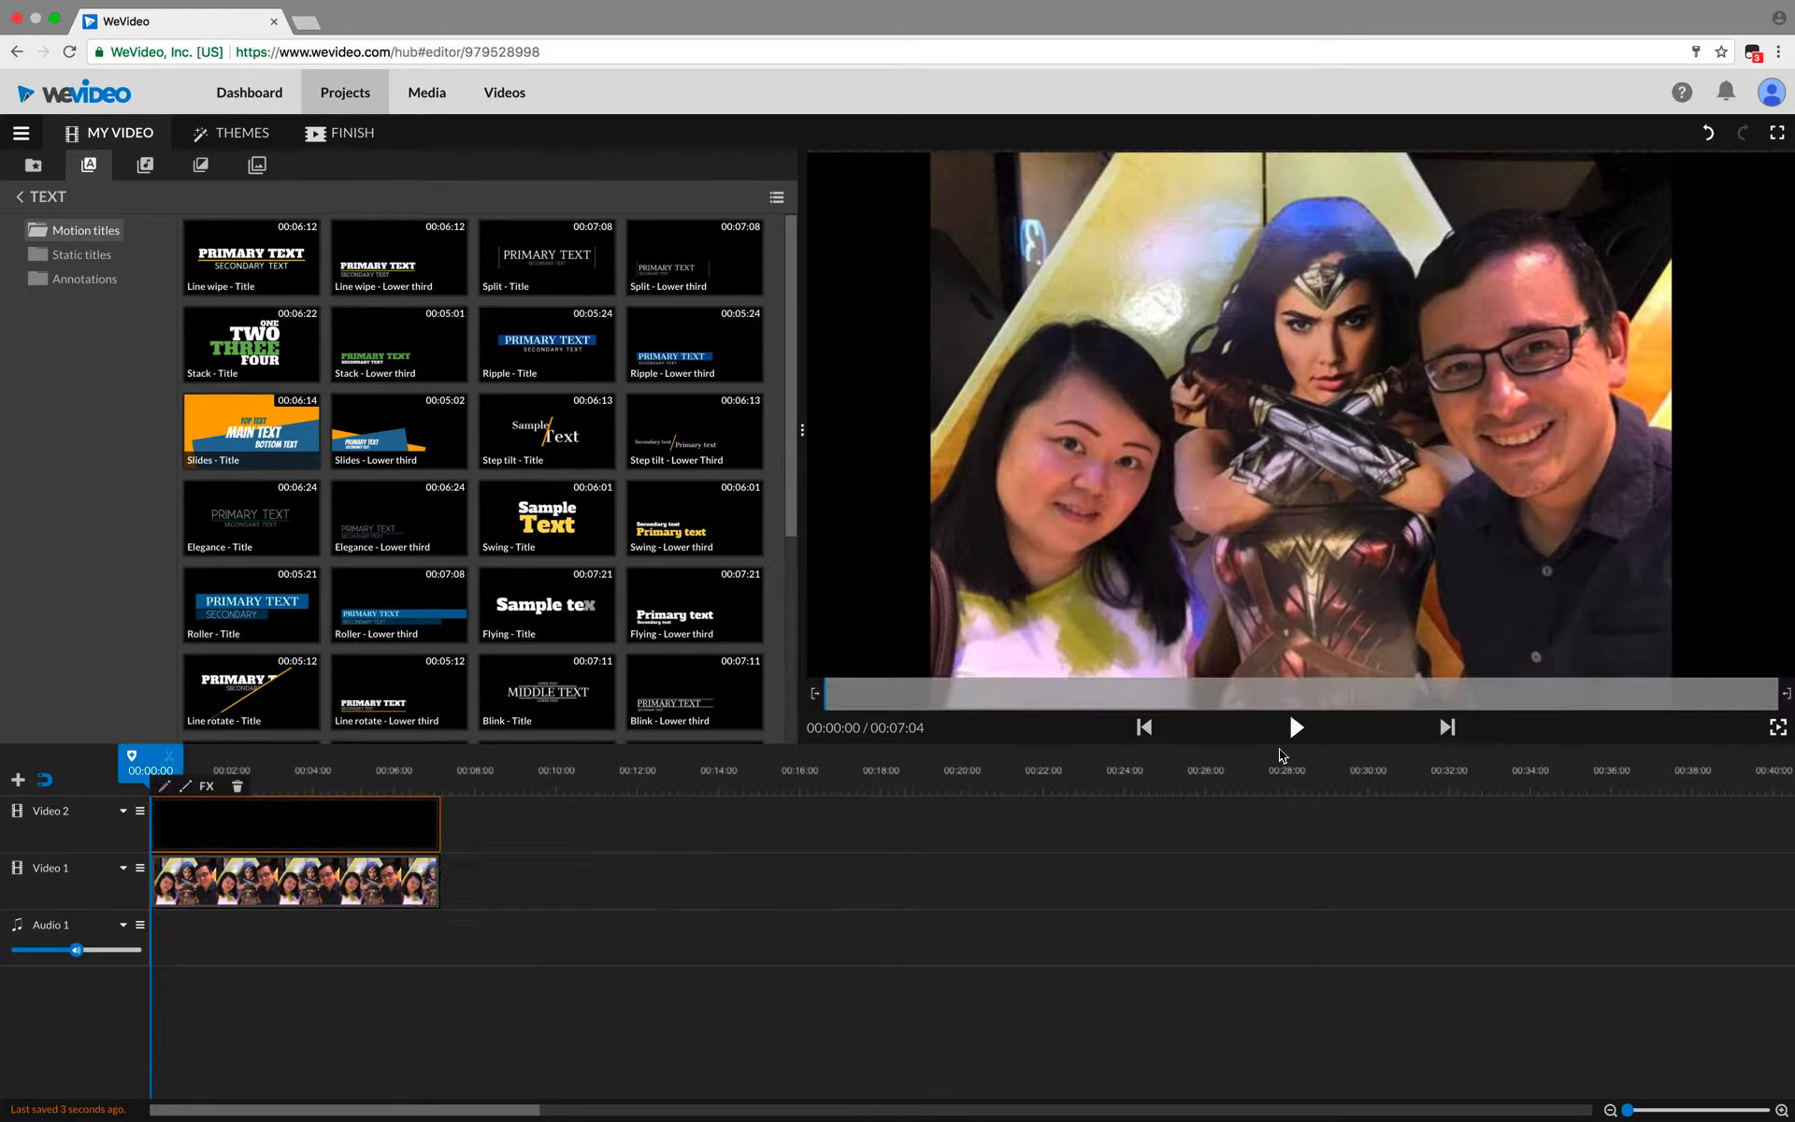
{"action": "left_click", "coordinate": [1295, 730]}
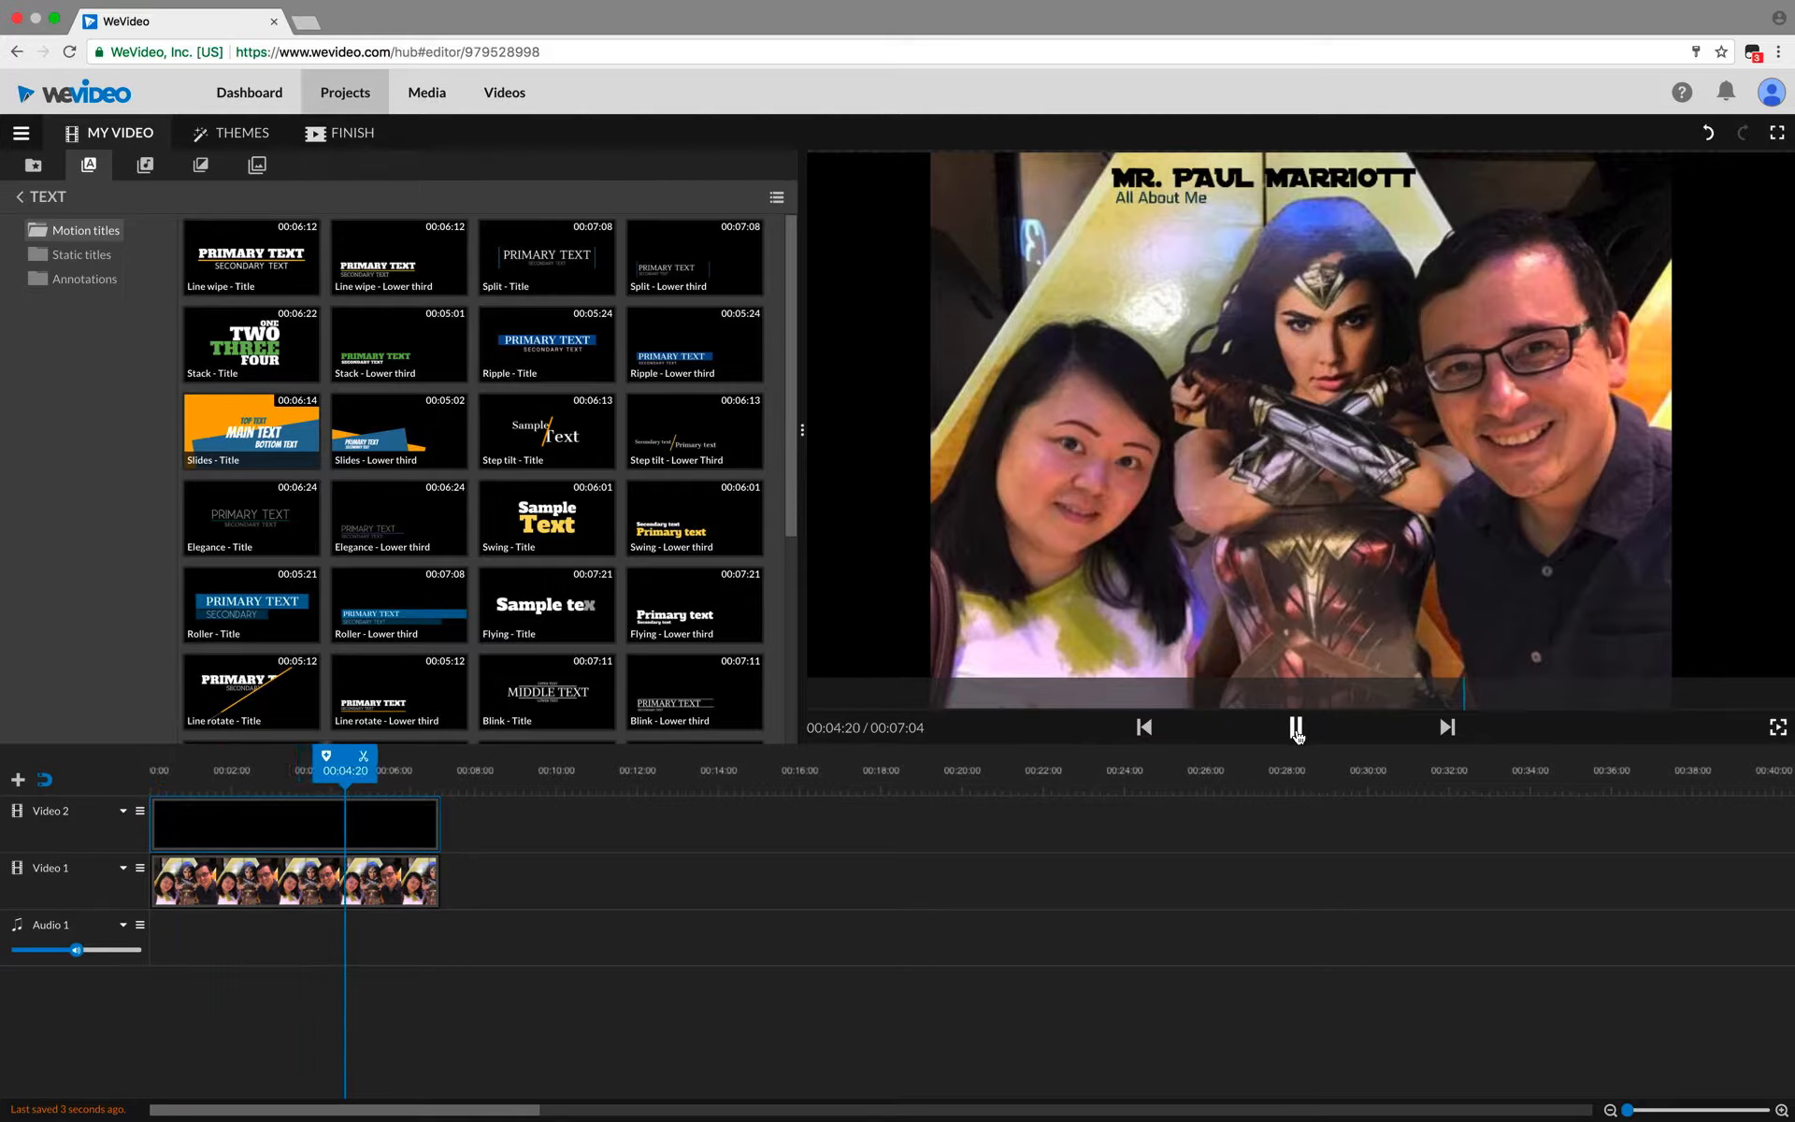
{"action": "left_click", "coordinate": [1296, 732]}
Step: Shorten the title clip on Video 2 and trim the photo clip on Video 1 to match at 00:05:00
{"action": "left_click_drag", "start_coordinate": [435, 827], "coordinate": [418, 881]}
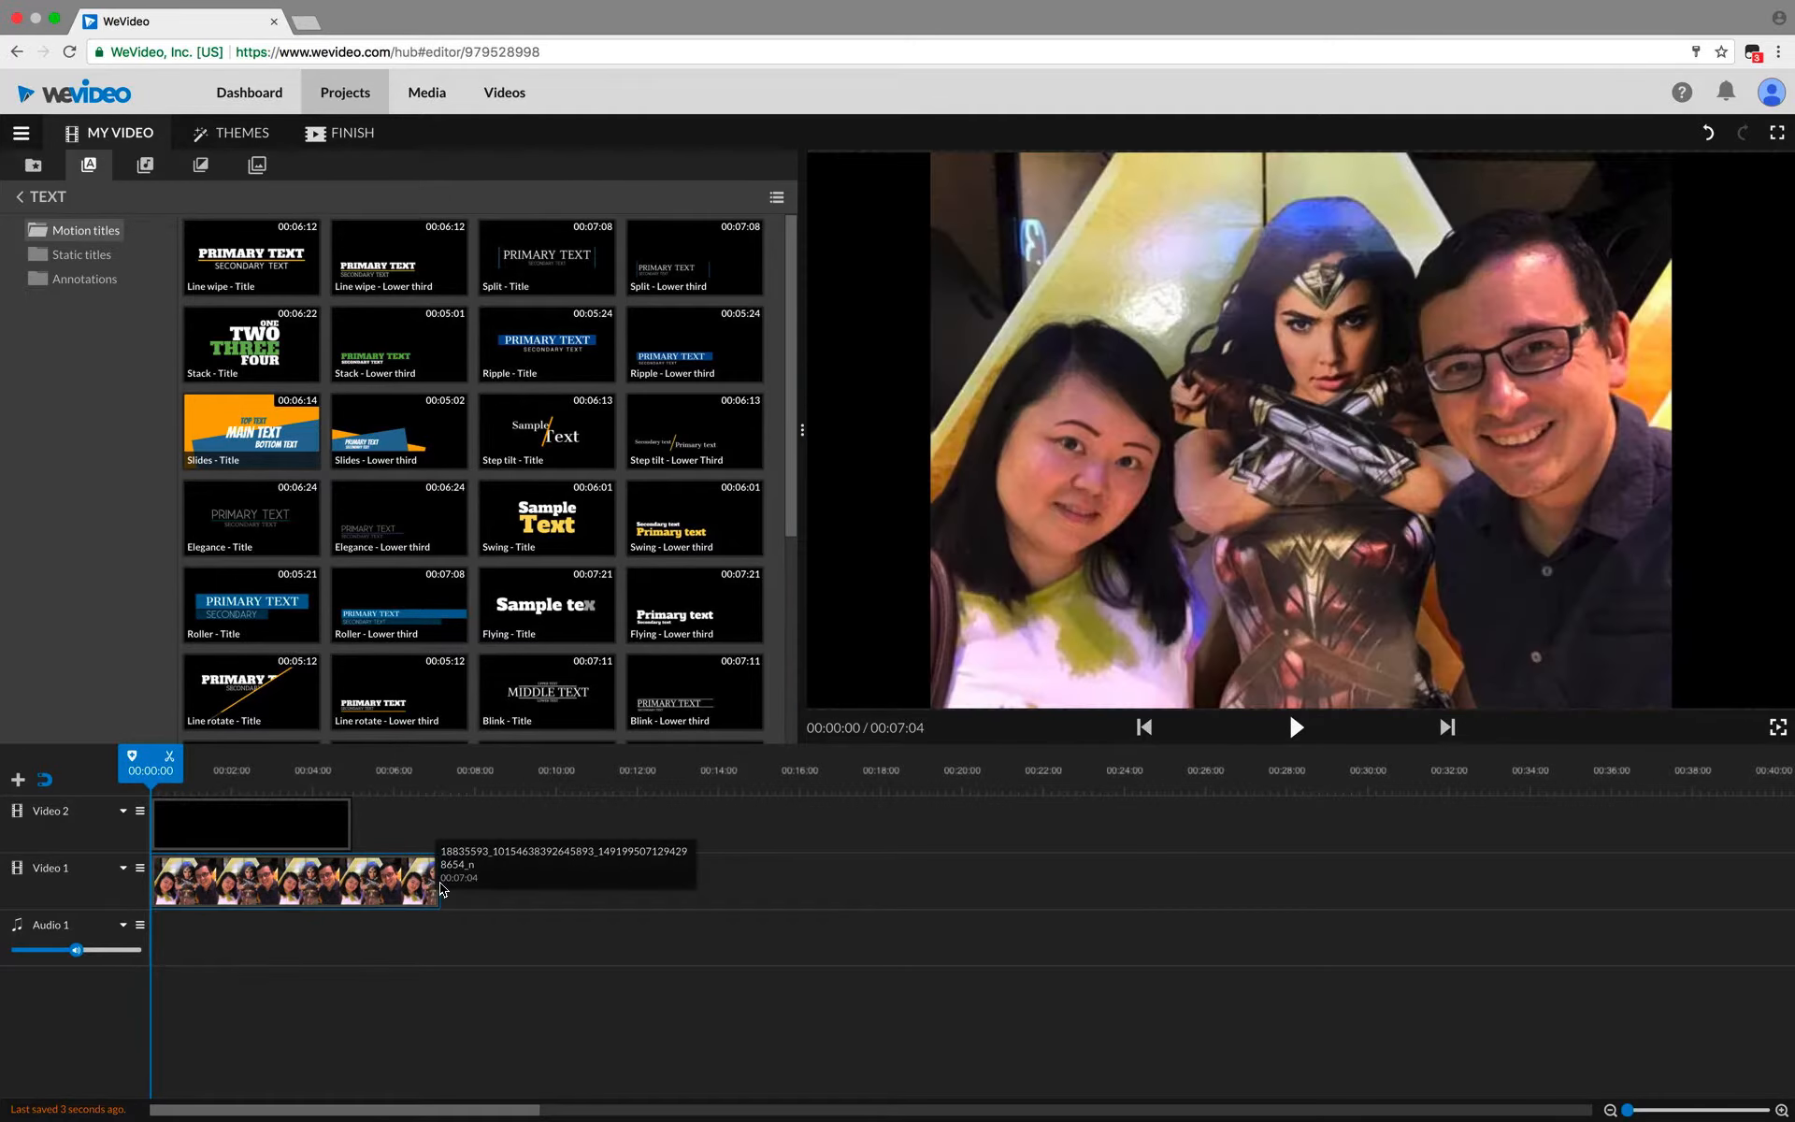
{"action": "left_click", "coordinate": [419, 882]}
{"action": "left_click", "coordinate": [419, 883]}
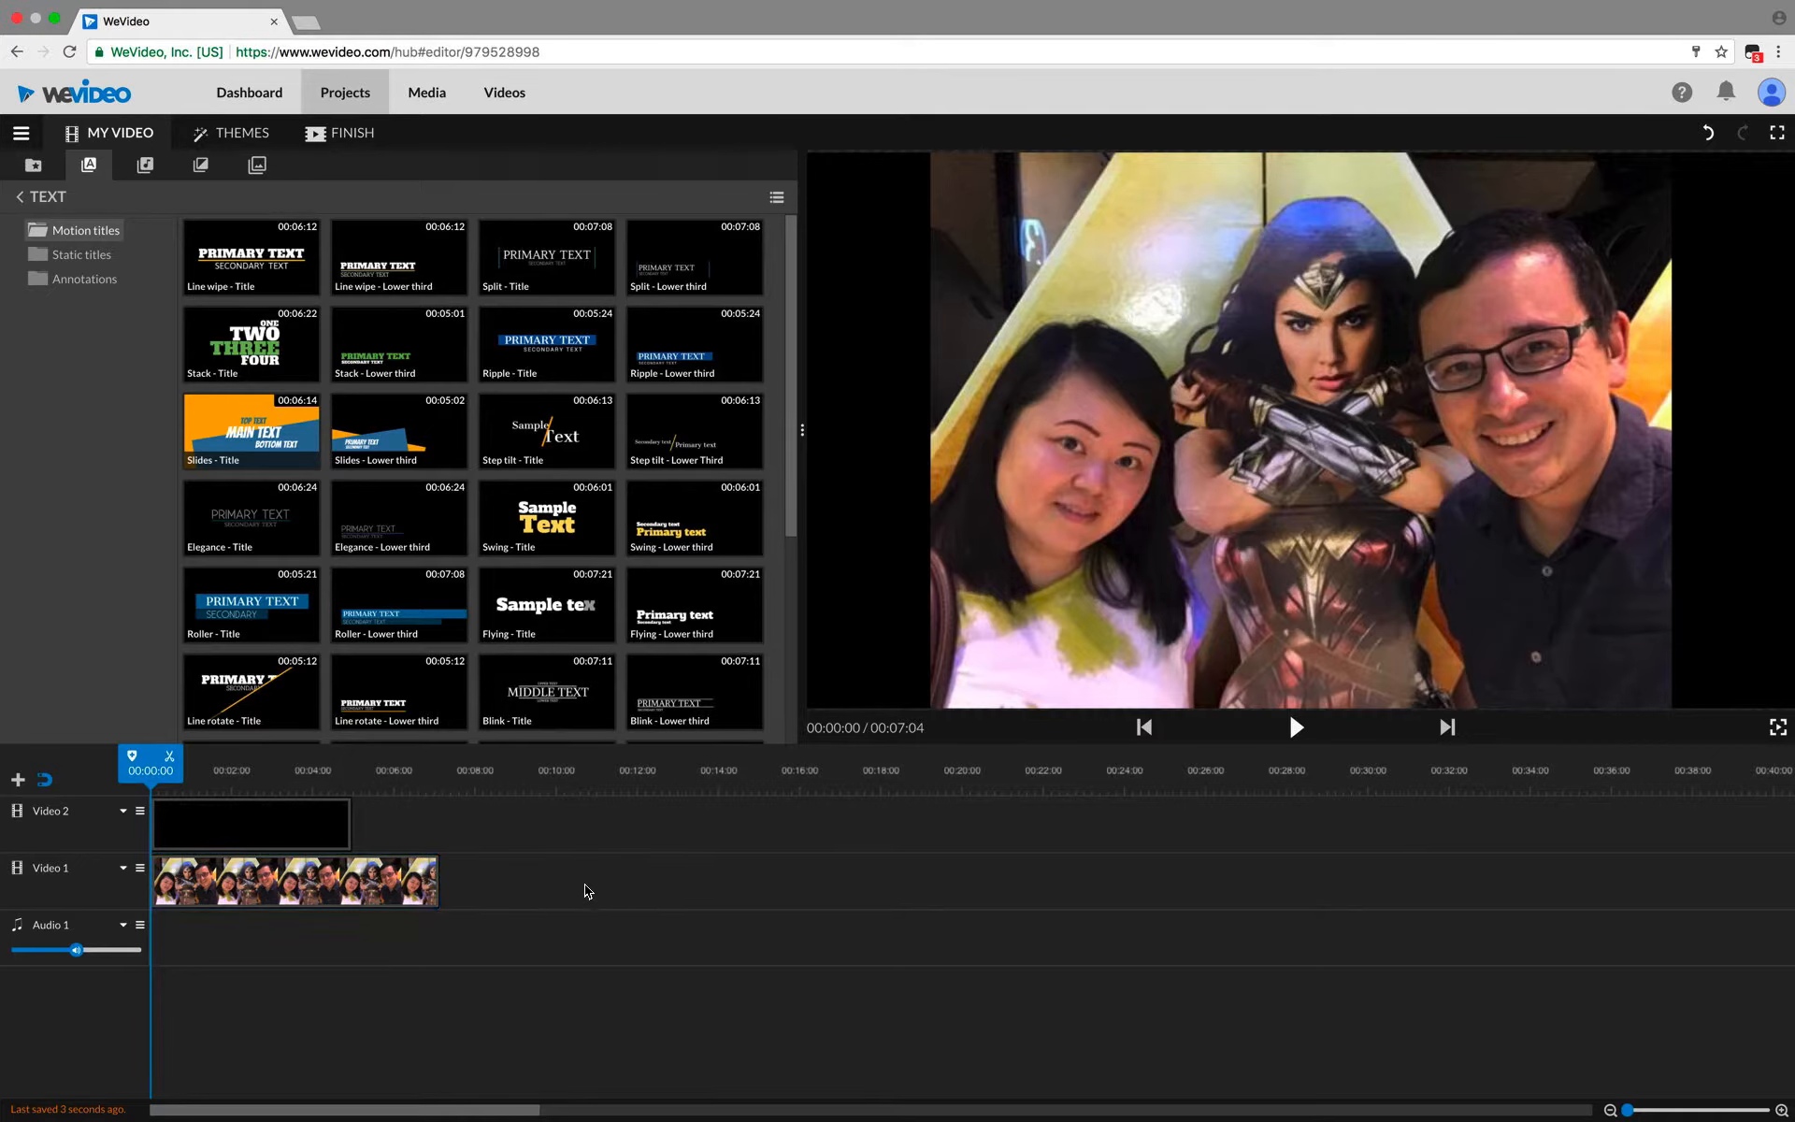
{"action": "left_click", "coordinate": [354, 883]}
{"action": "left_click_drag", "start_coordinate": [433, 893], "coordinate": [353, 893]}
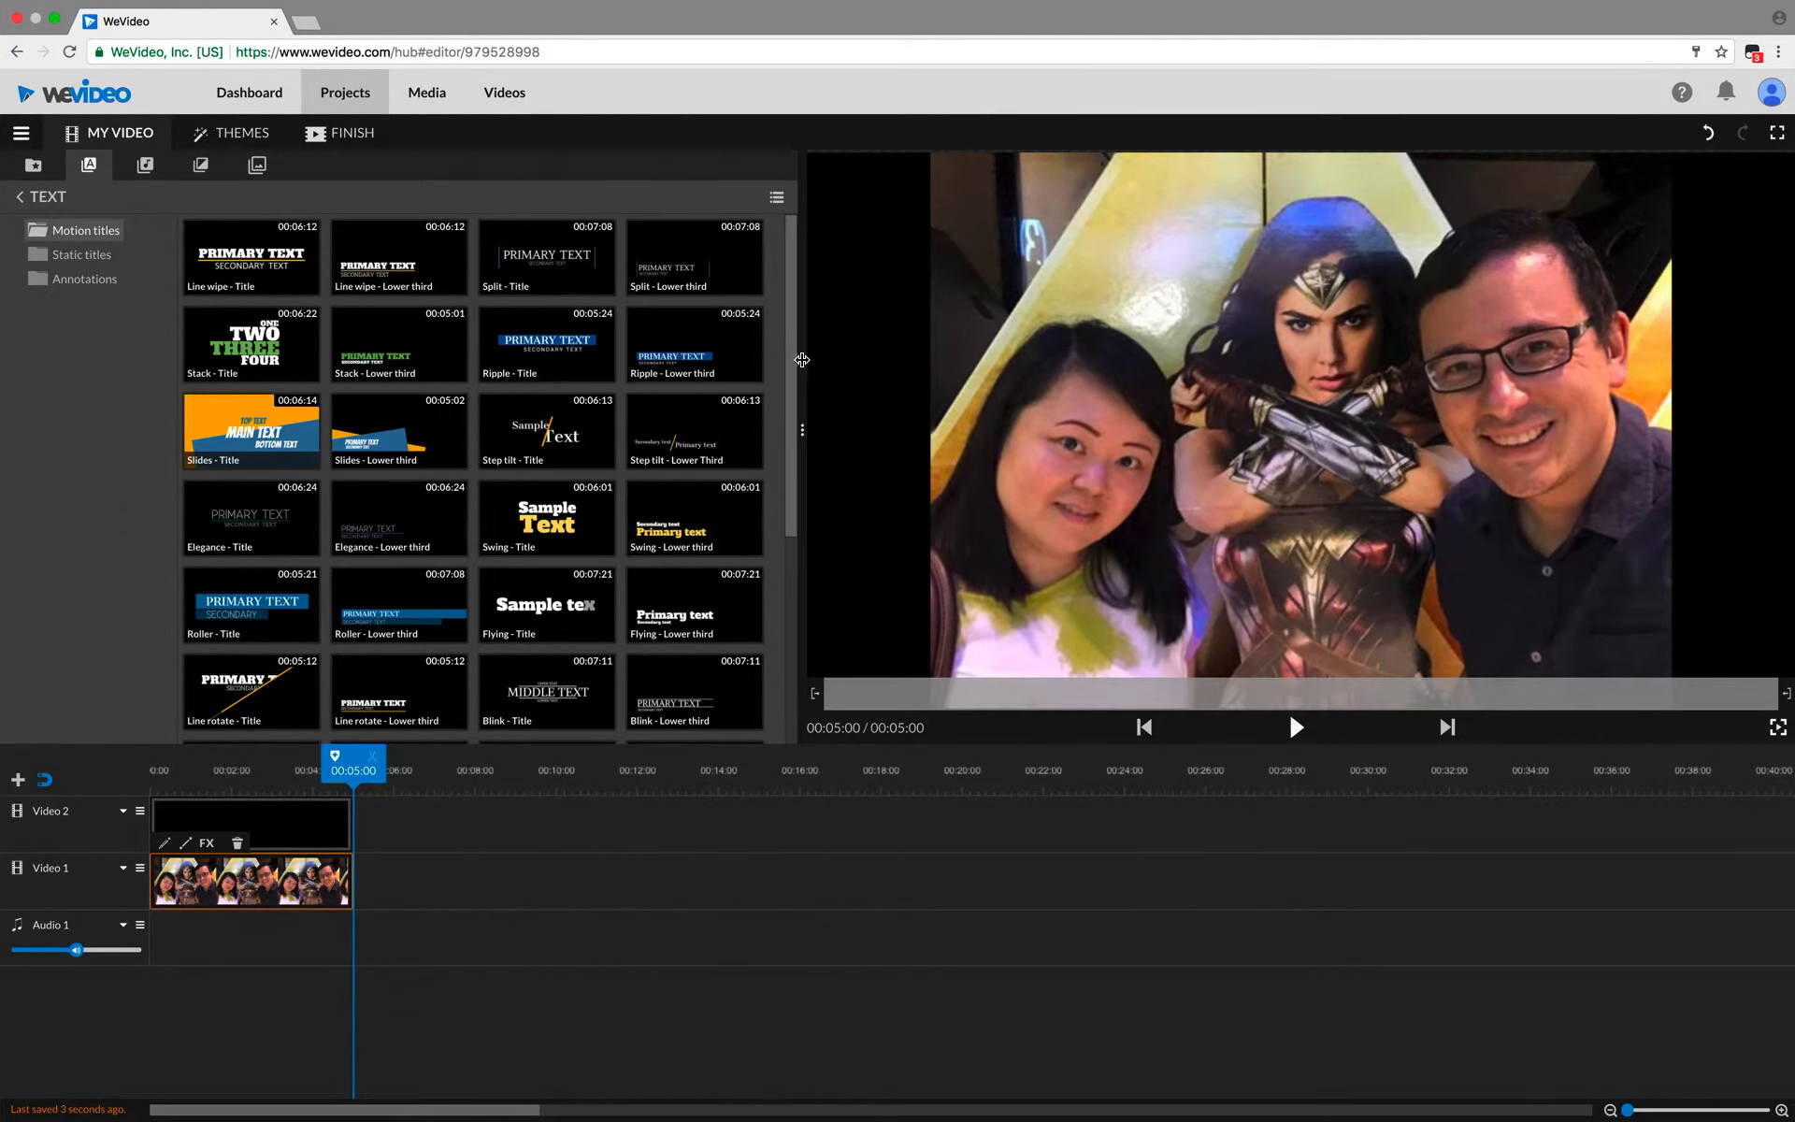
{"action": "left_click_drag", "start_coordinate": [797, 363], "coordinate": [838, 265]}
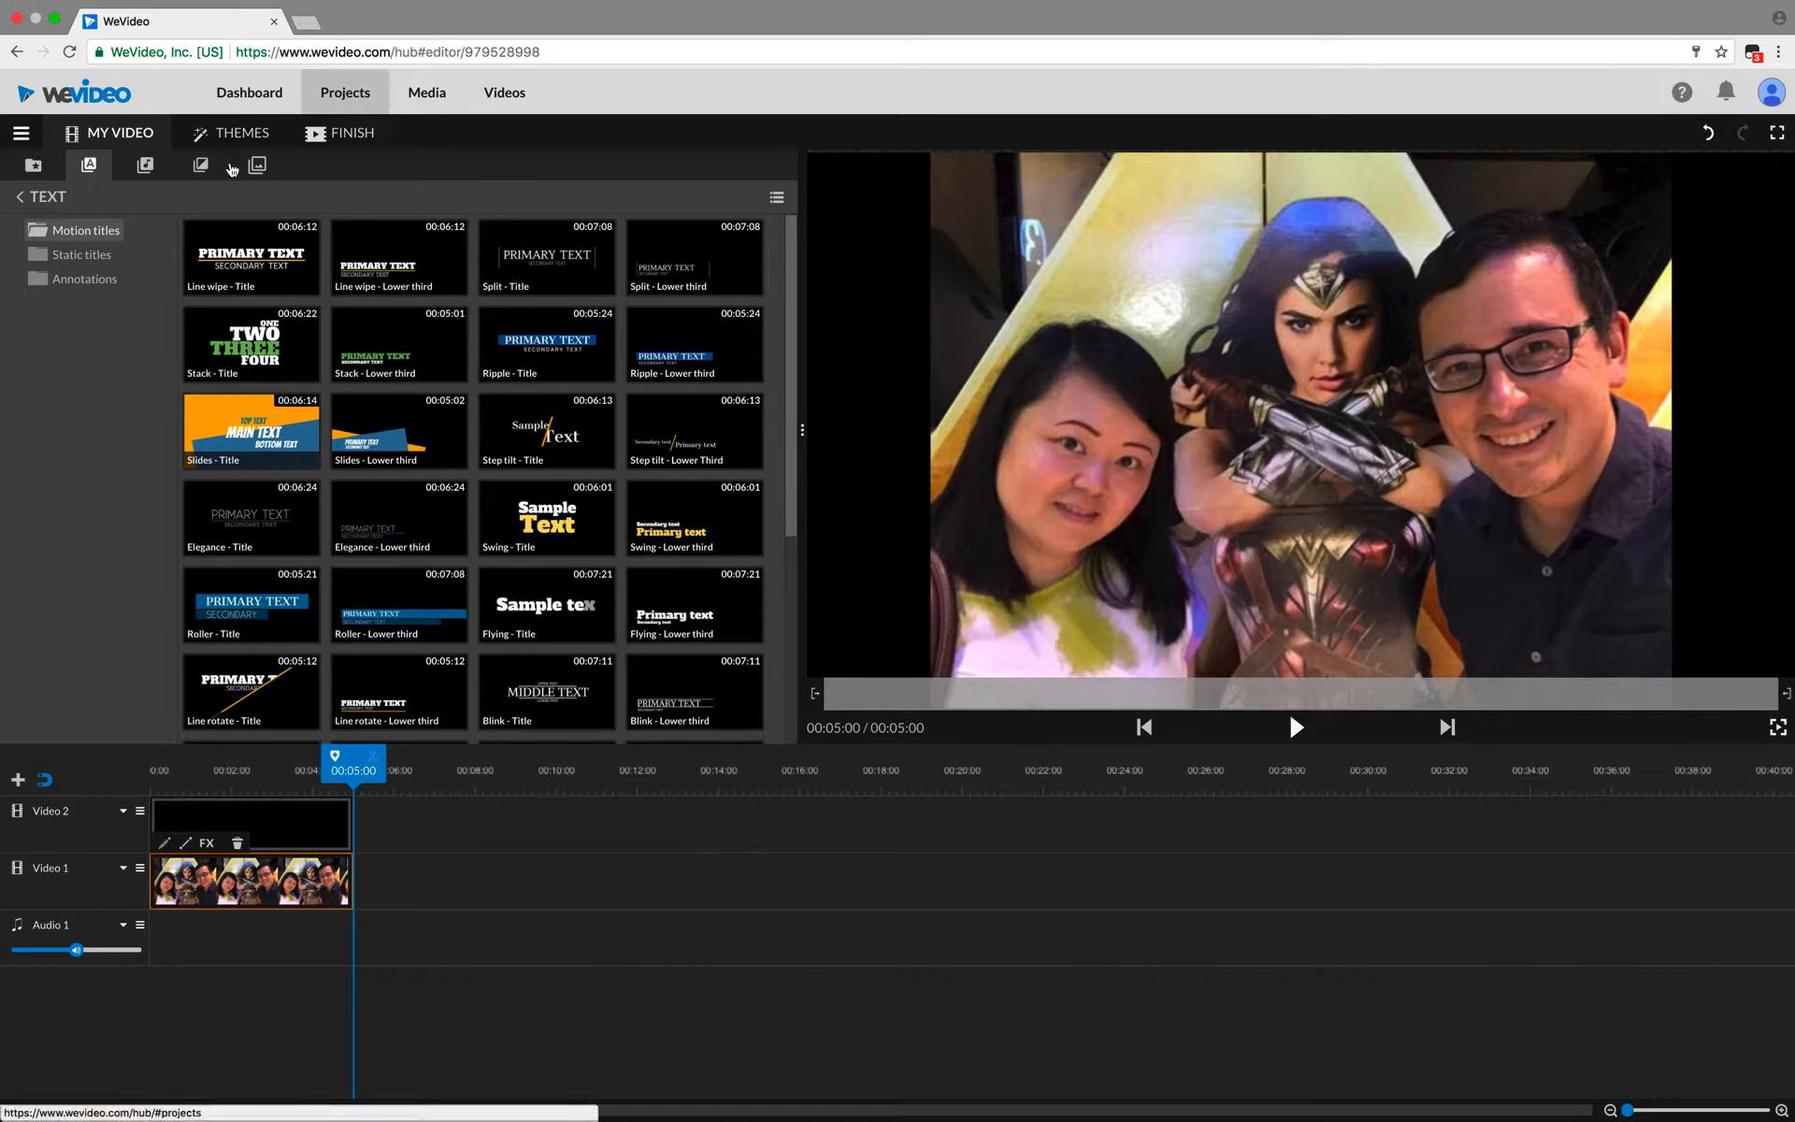
Step: Open the media import and browse the computer's Desktop for more images
{"action": "left_click", "coordinate": [32, 166]}
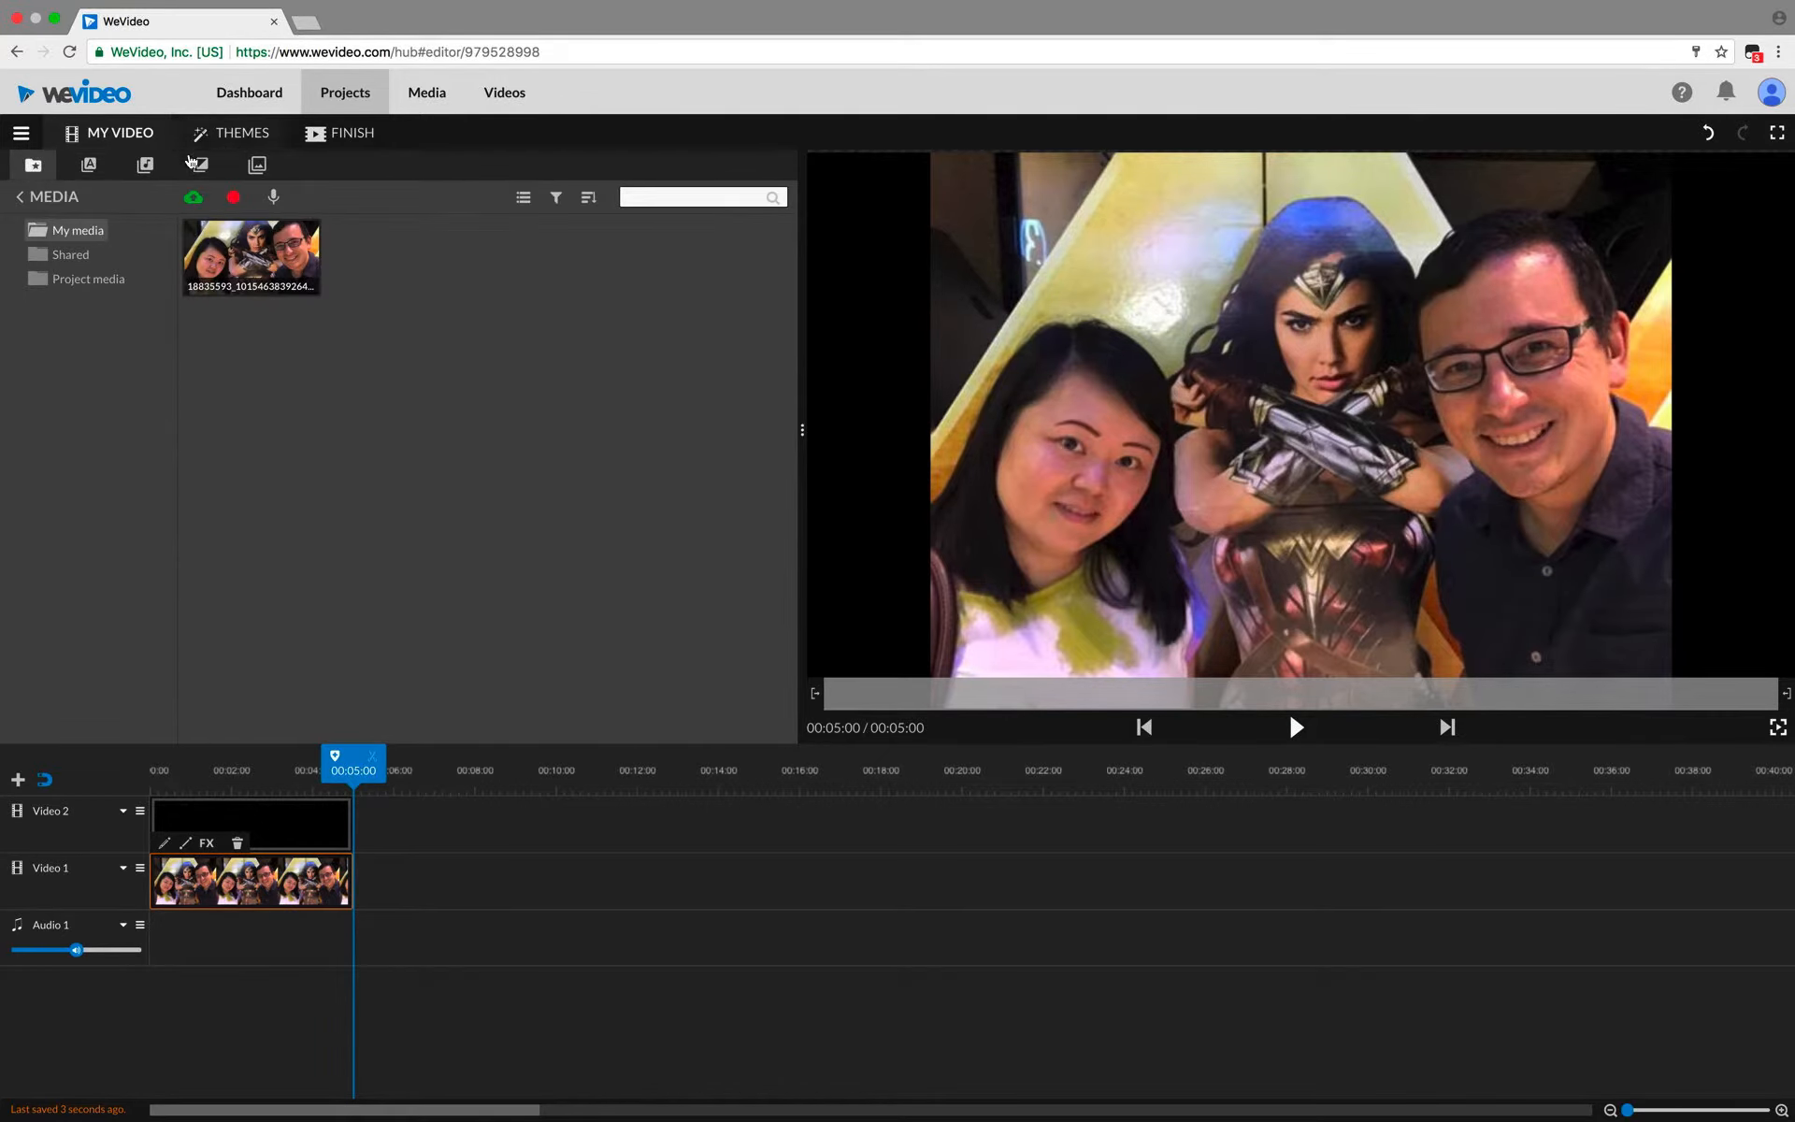
{"action": "left_click", "coordinate": [195, 199]}
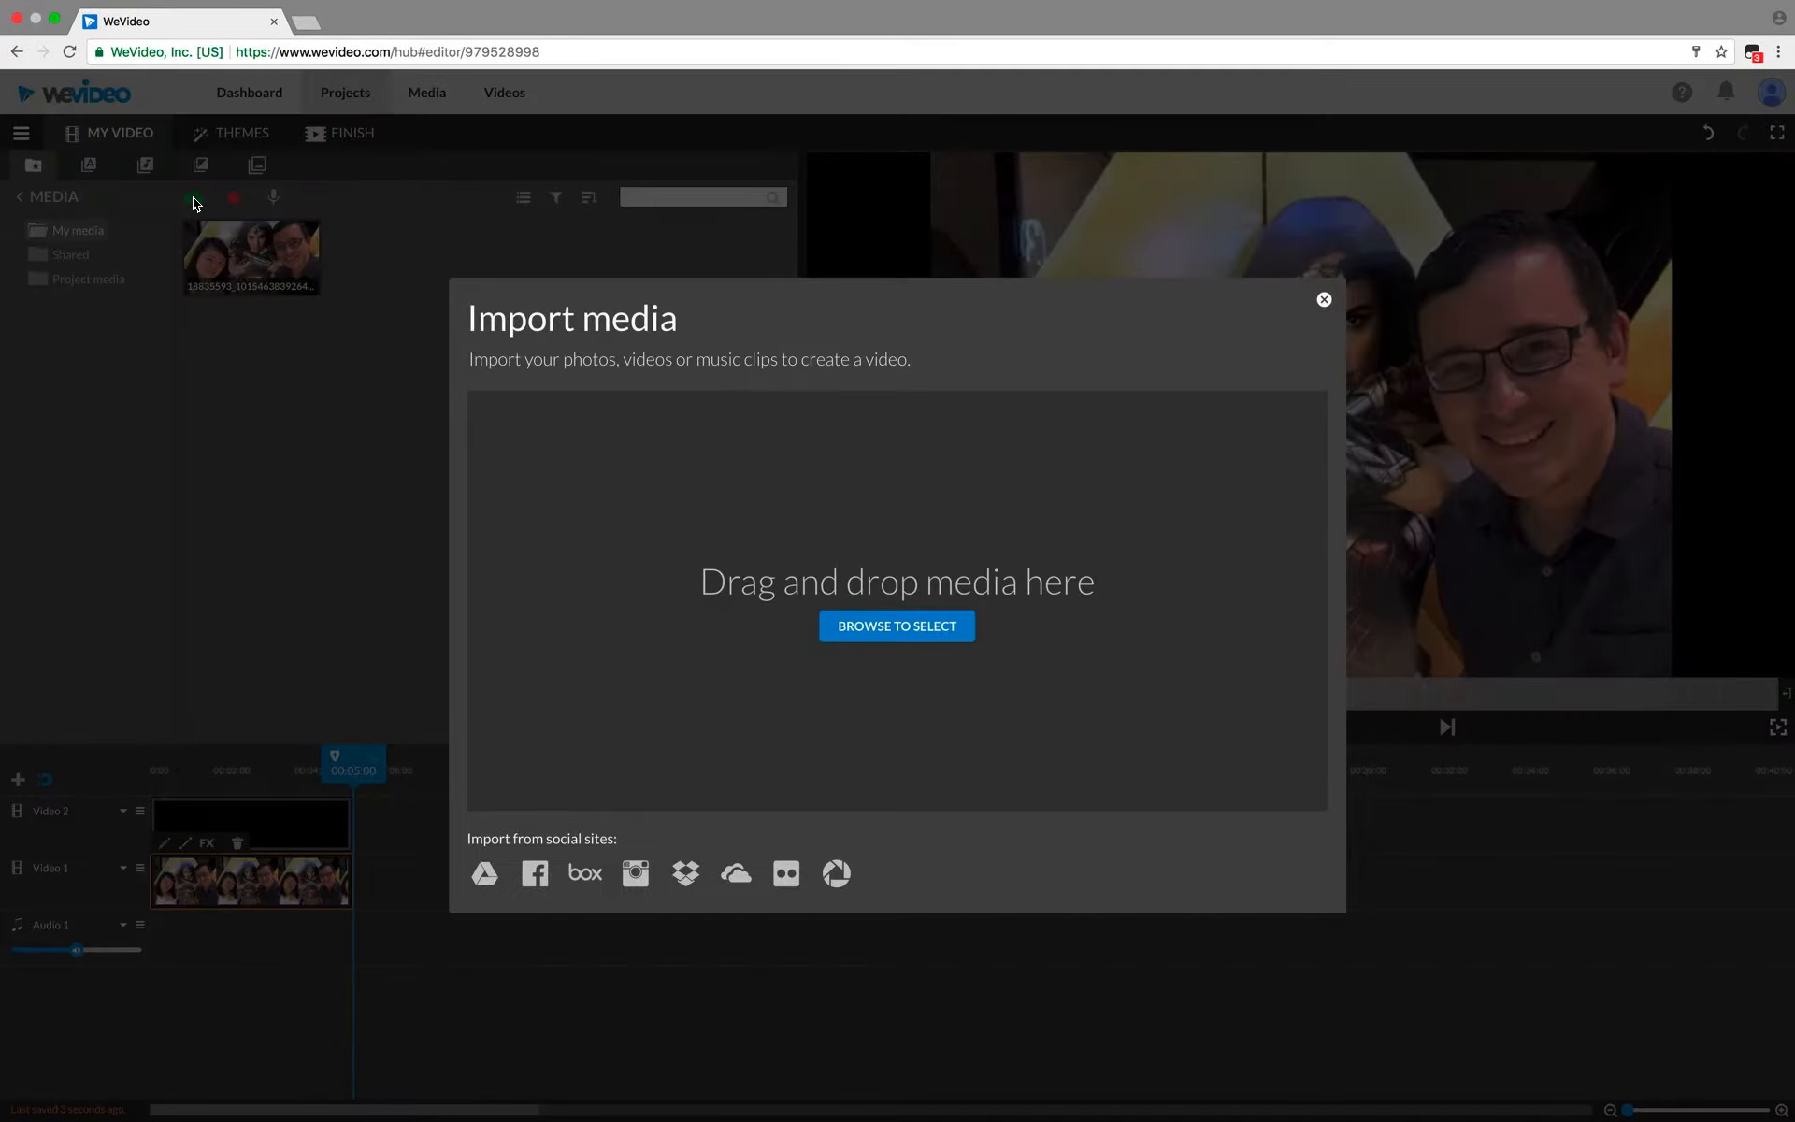
{"action": "left_click", "coordinate": [926, 630]}
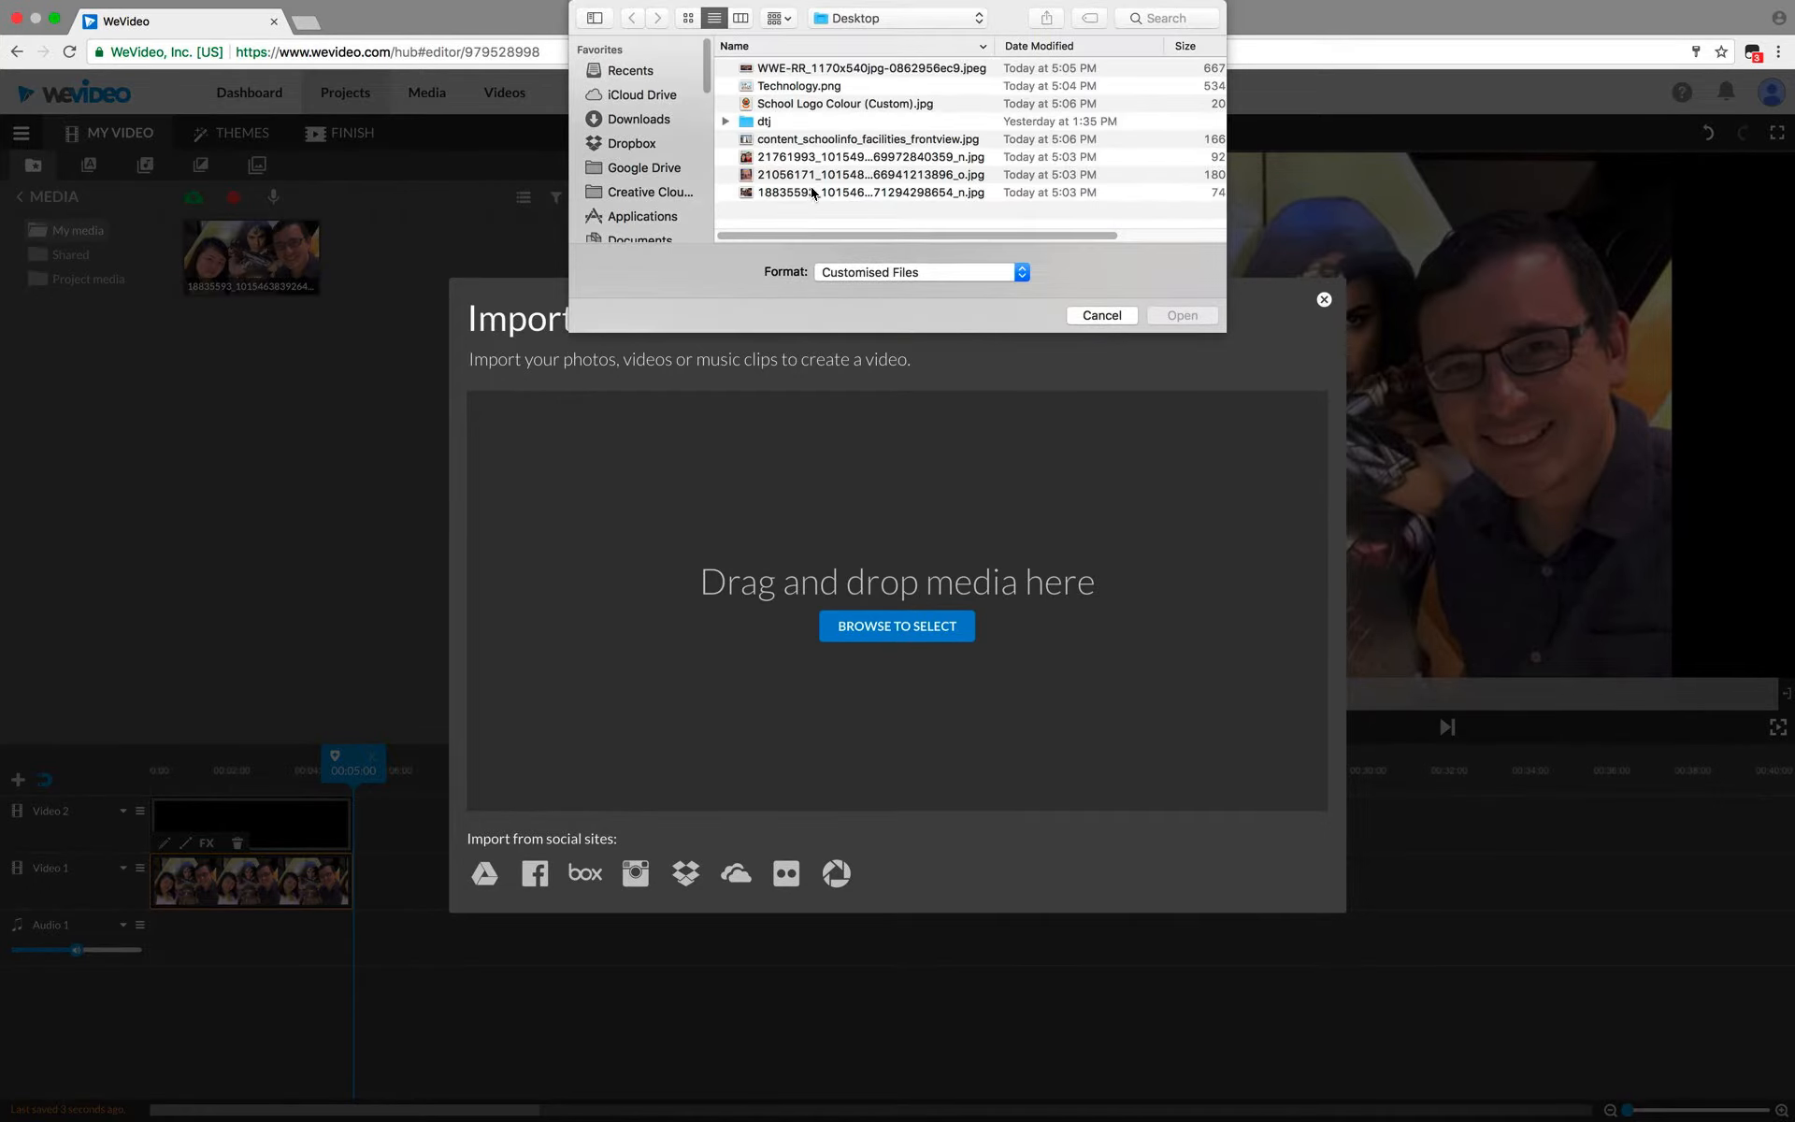
{"action": "left_click", "coordinate": [811, 192]}
{"action": "left_click", "coordinate": [806, 178]}
{"action": "left_click", "coordinate": [797, 194]}
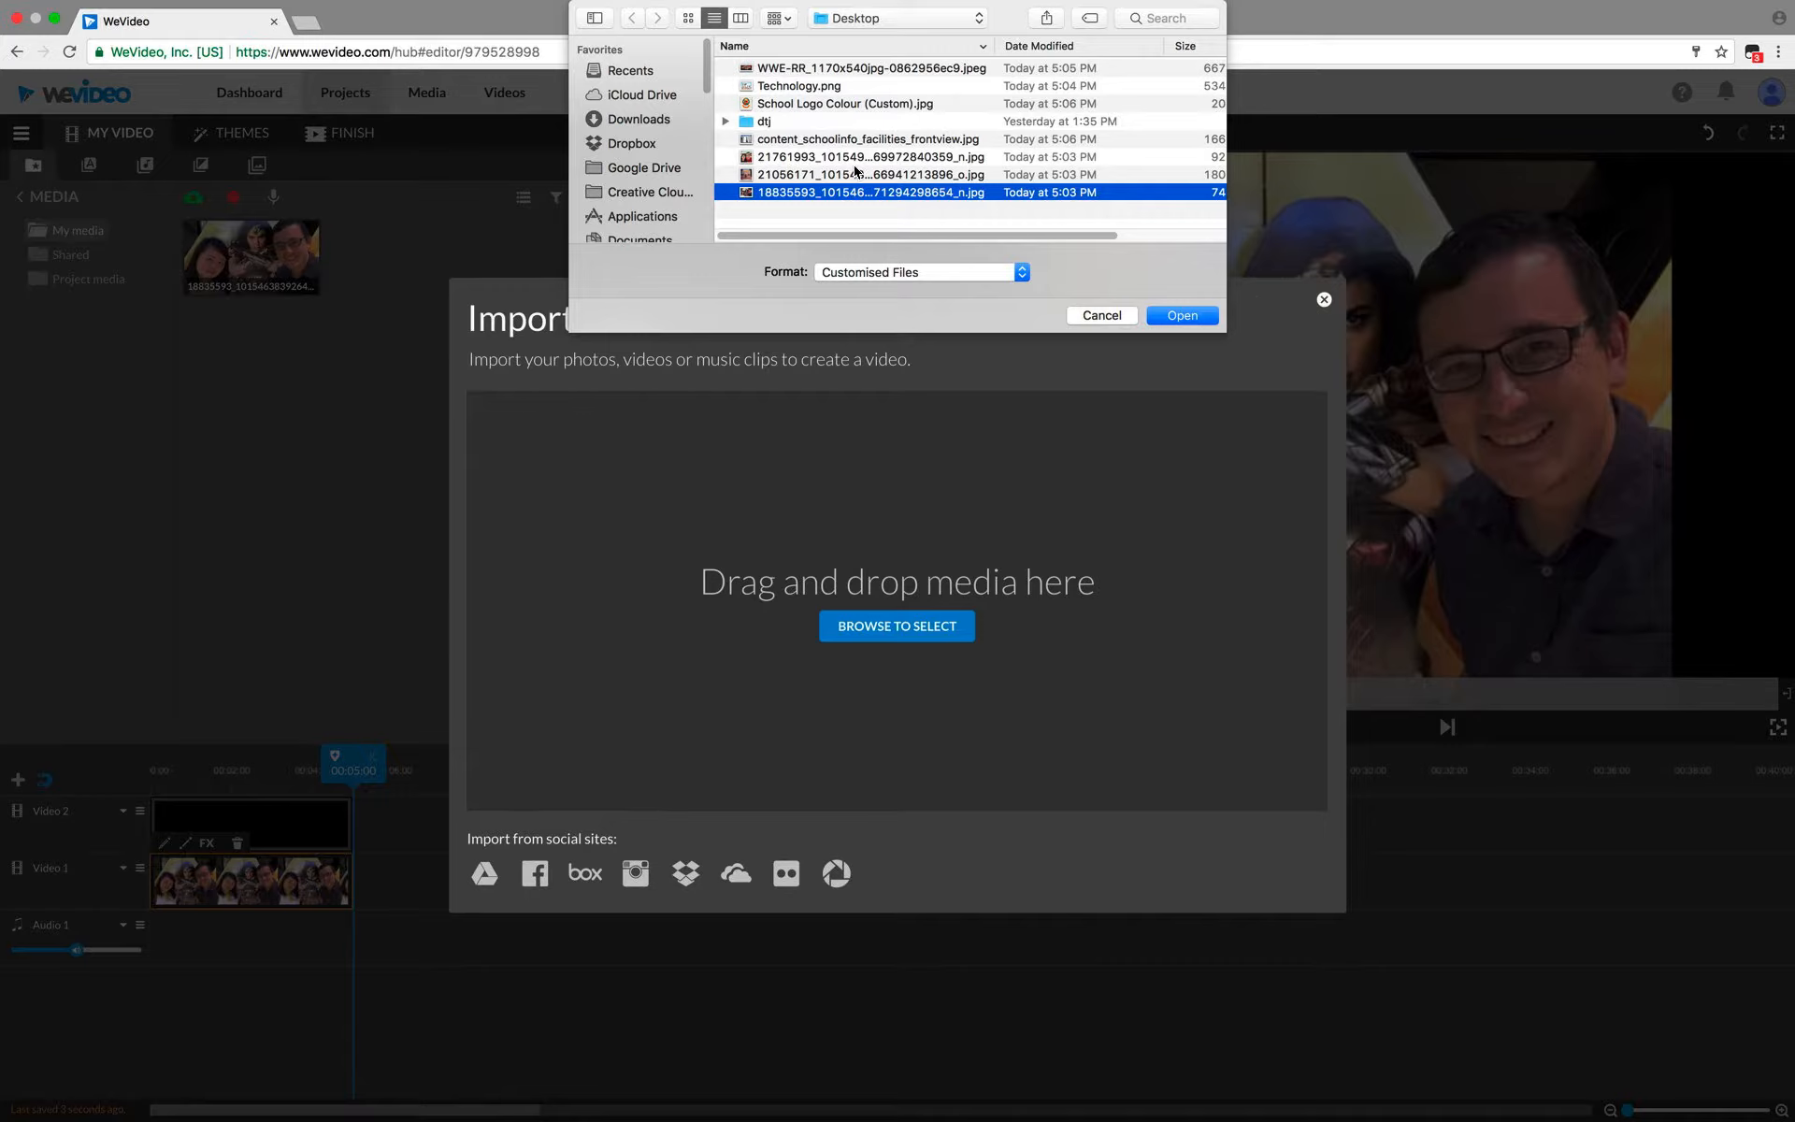
{"action": "left_click", "coordinate": [842, 175], "text": "shift"}
{"action": "left_click_drag", "start_coordinate": [787, 215], "coordinate": [780, 178]}
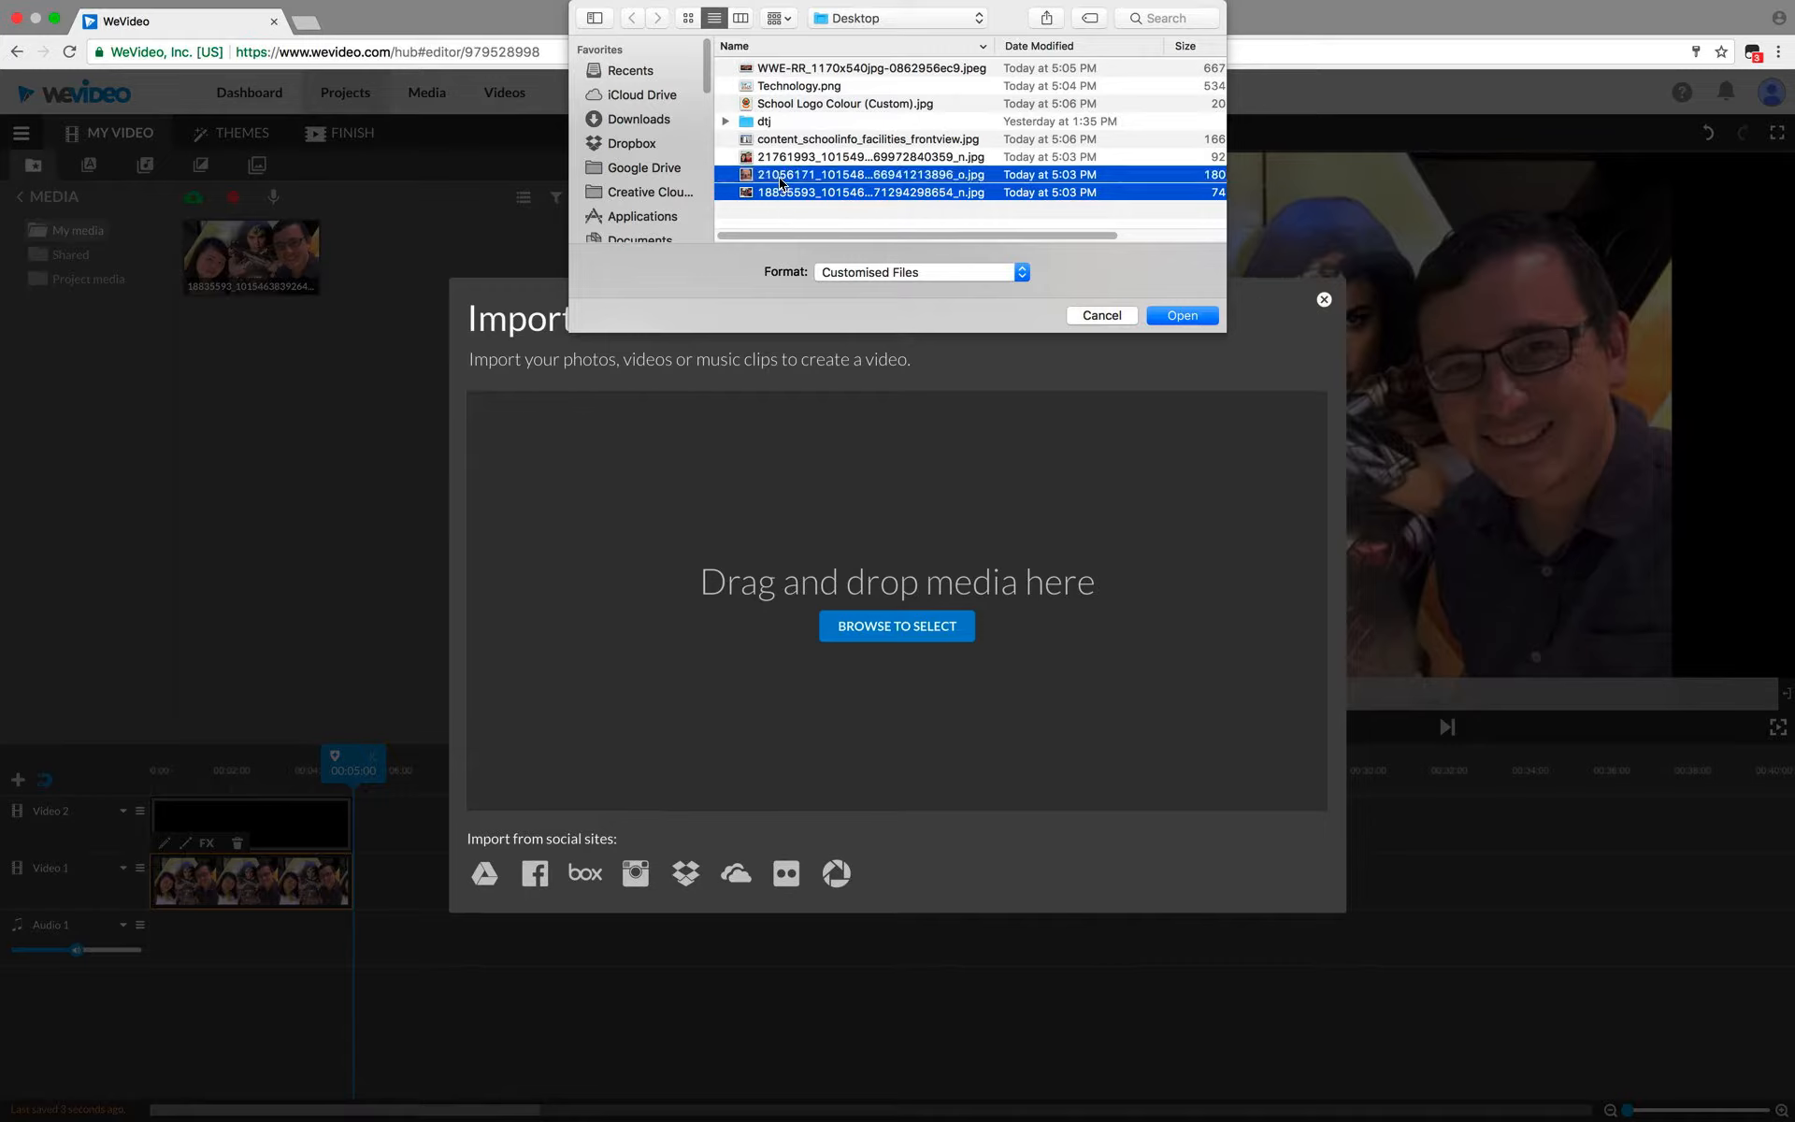
{"action": "left_click", "coordinate": [779, 157]}
{"action": "left_click", "coordinate": [783, 174], "text": "shift"}
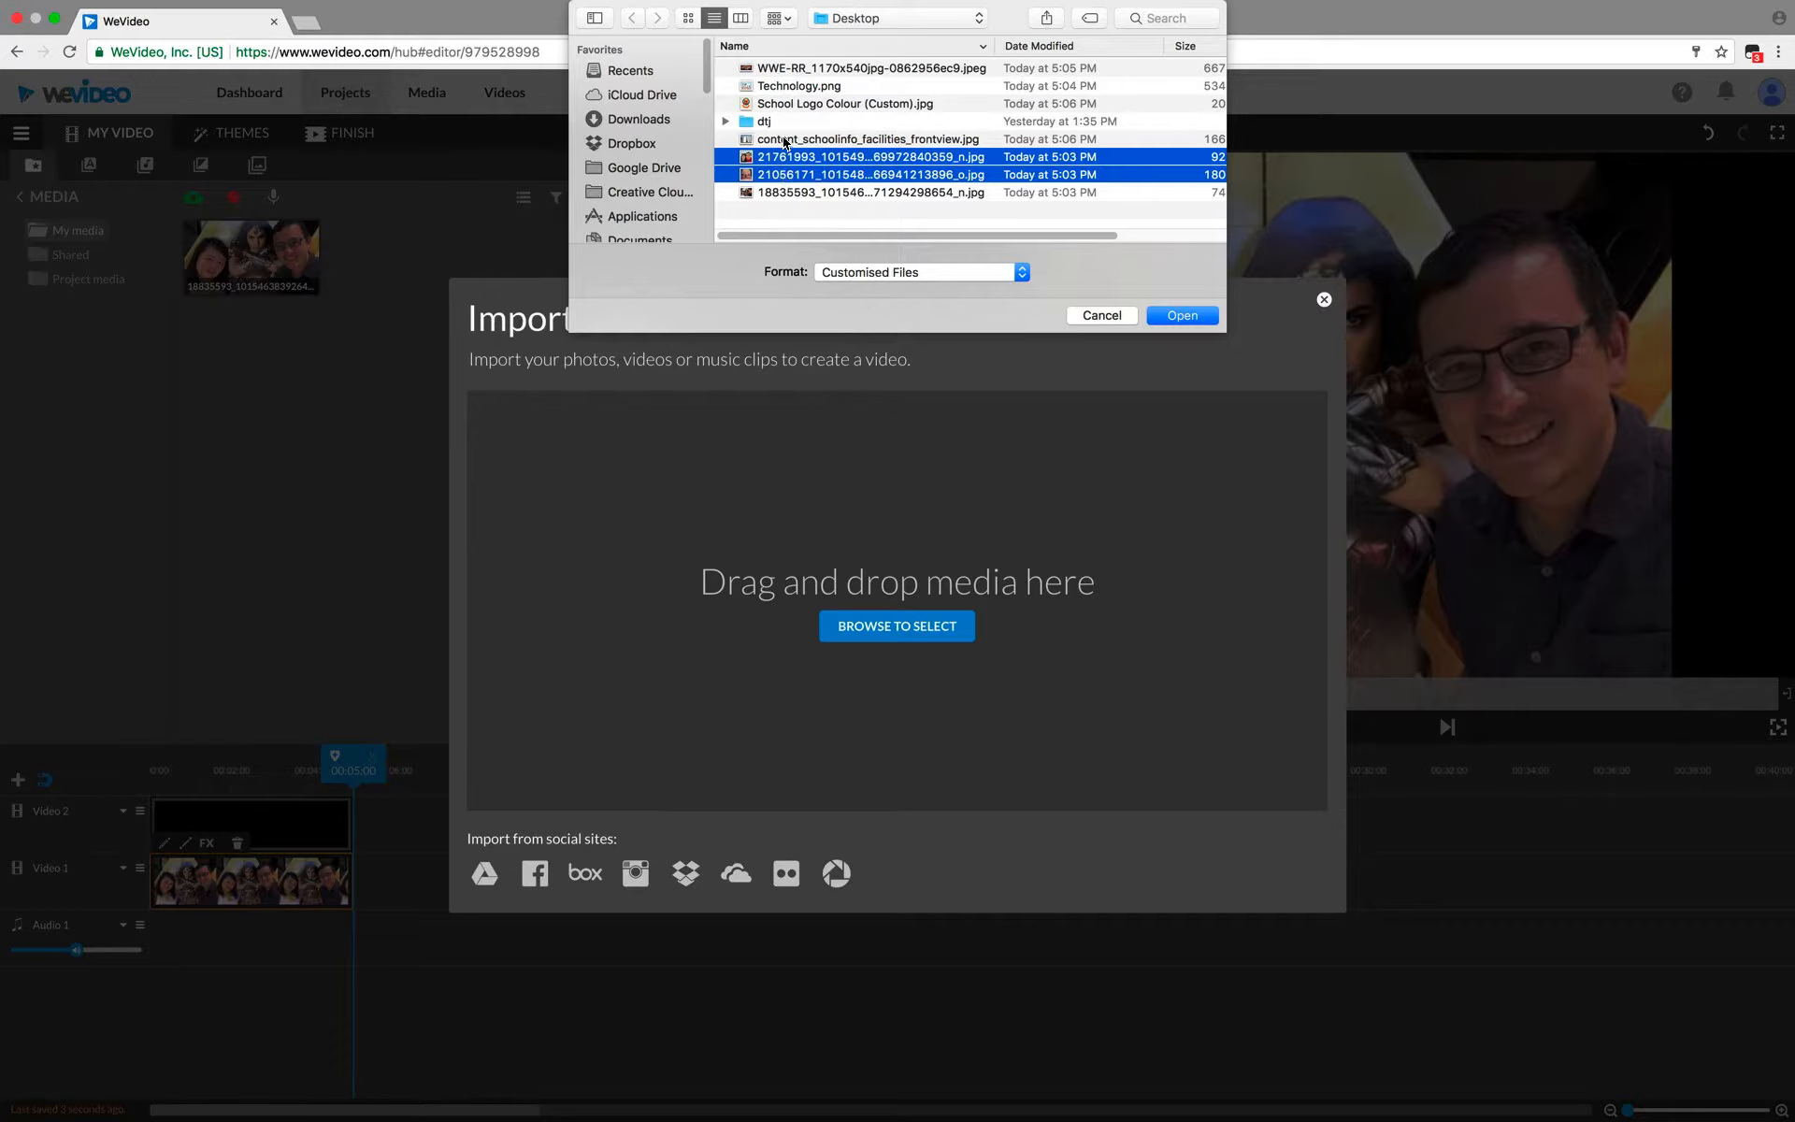
Step: Import the WWE-RR, Technology, School Logo Colour (Custom), content_schoolinfo_facilities_frontview, 21761993 and 21056171 images from the Desktop
{"action": "left_click", "coordinate": [784, 140]}
{"action": "left_click", "coordinate": [790, 176], "text": "shift"}
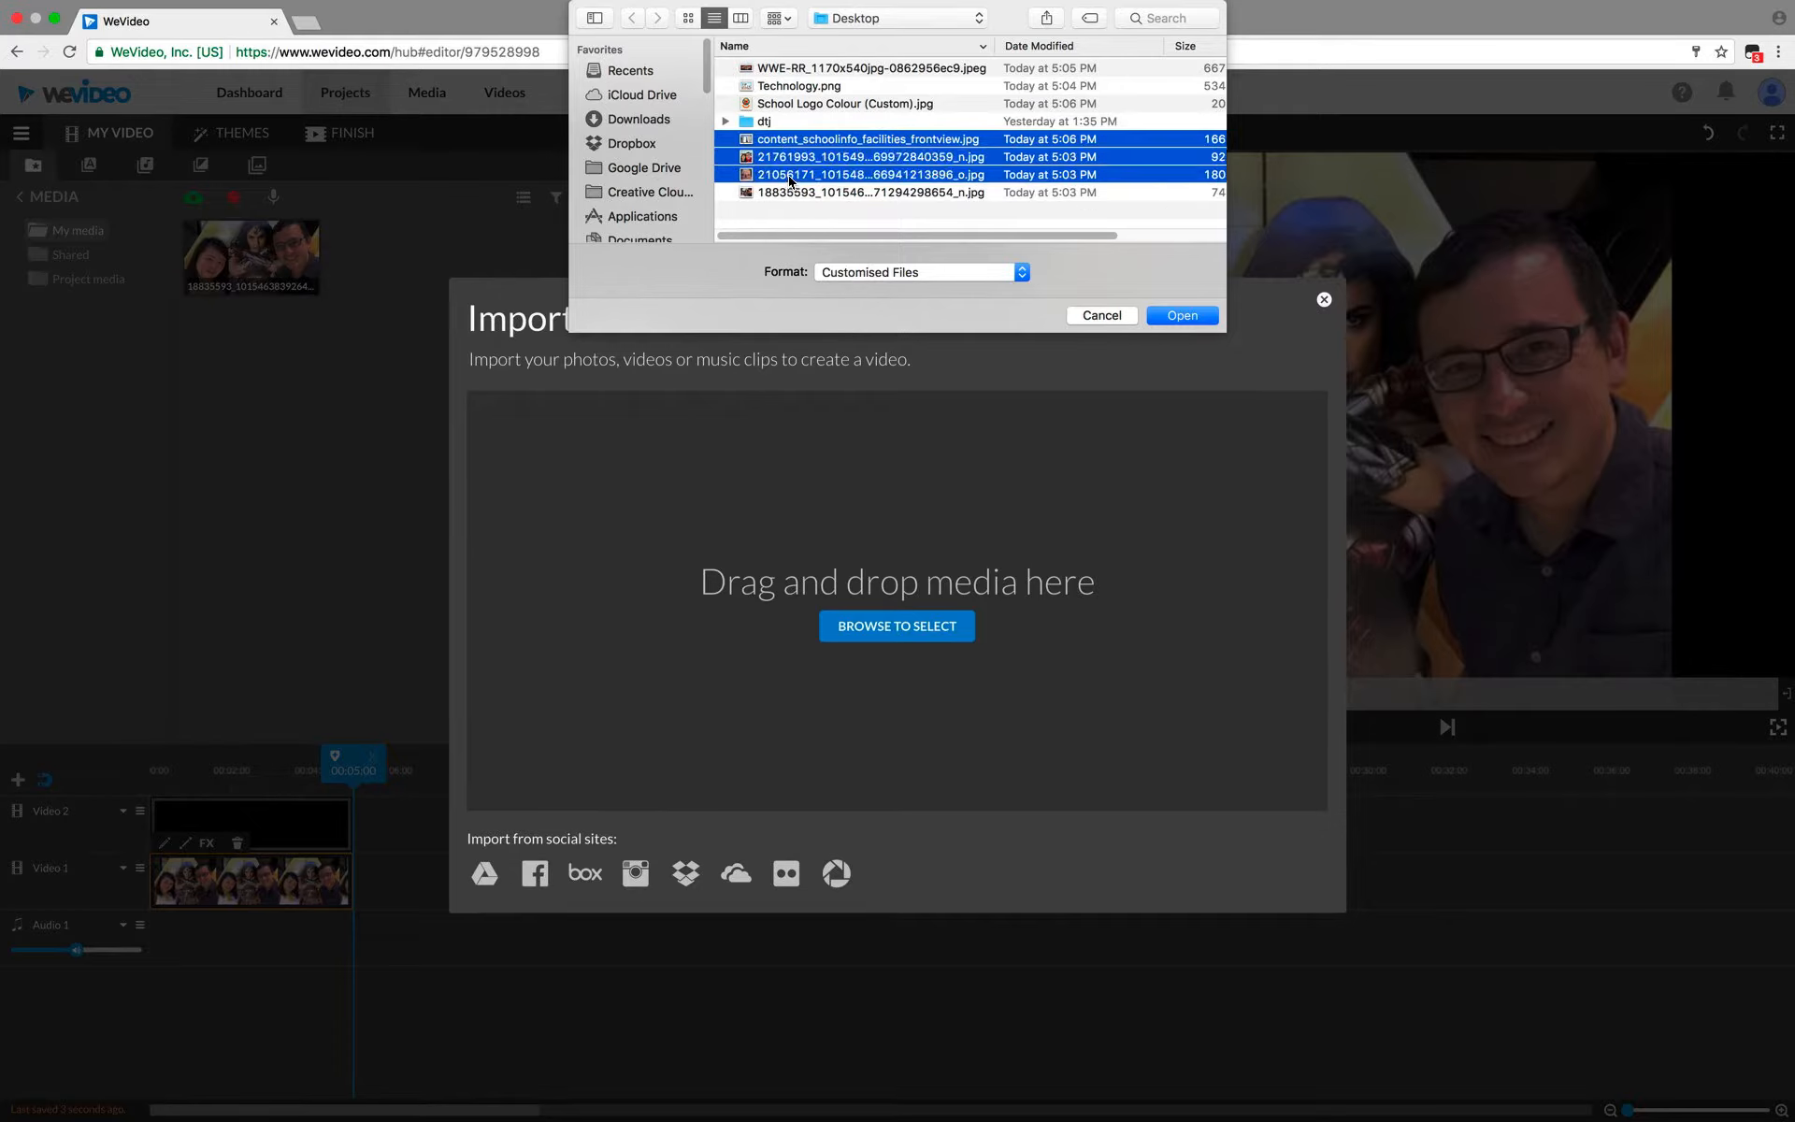
{"action": "left_click", "coordinate": [788, 105], "text": "super"}
{"action": "left_click", "coordinate": [806, 86], "text": "super"}
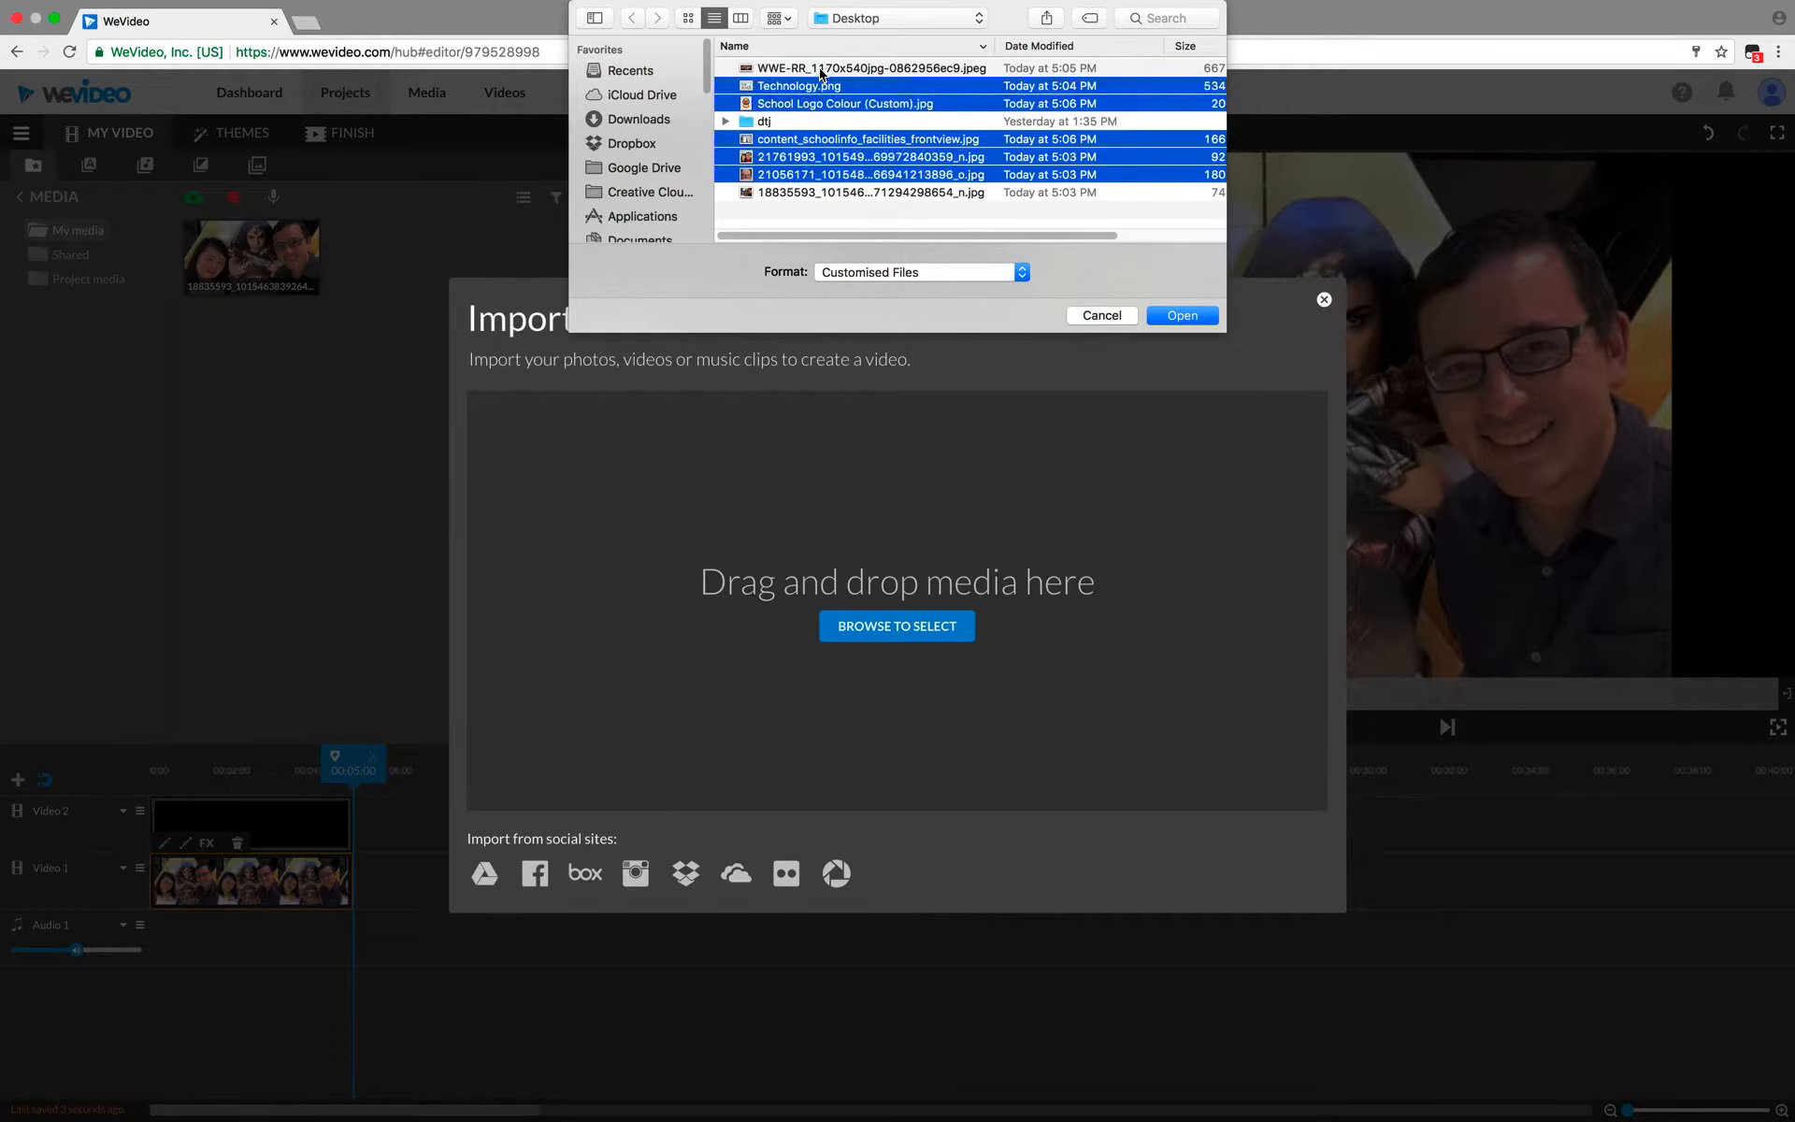
{"action": "left_click", "coordinate": [823, 69], "text": "super"}
{"action": "left_click", "coordinate": [1198, 321]}
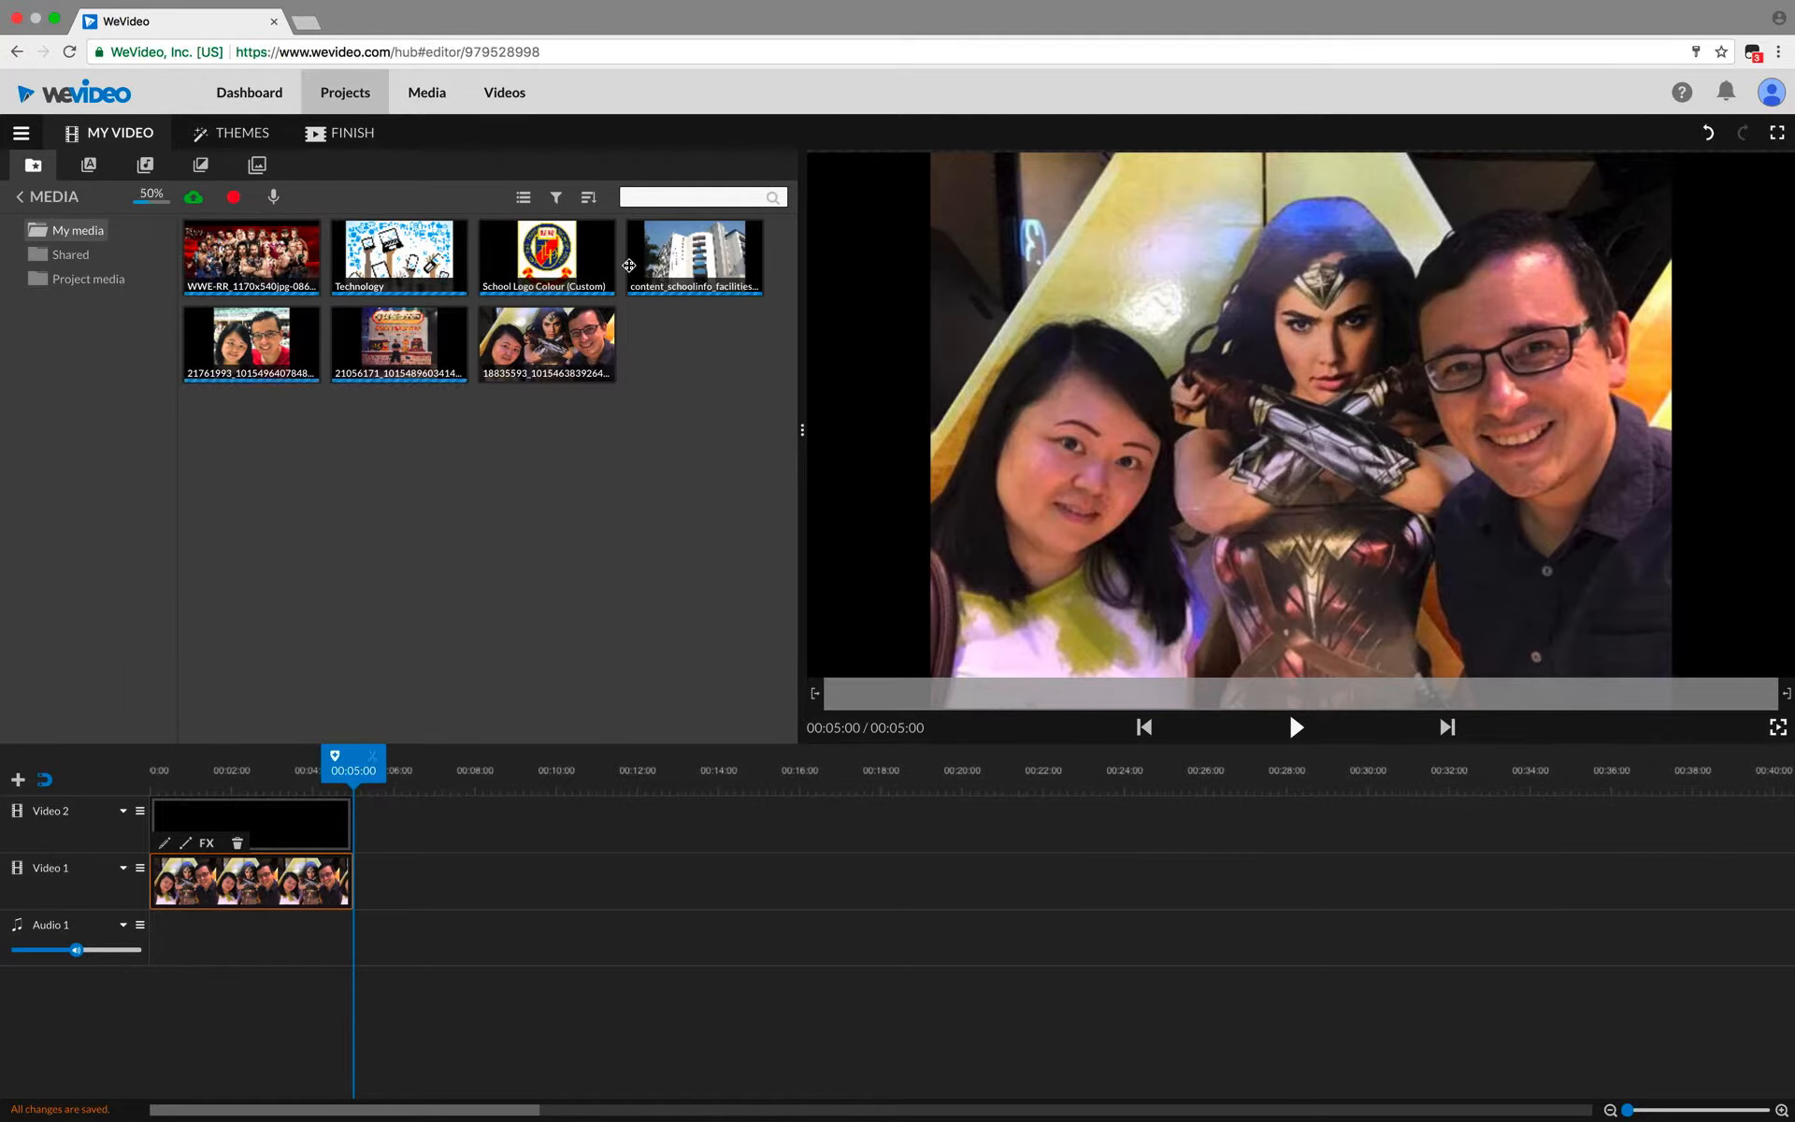
Step: Add the content_schoolinfo_facilities_frontview school building photo and the 21056171 photo to Video 1, one after the other behind the first photo
{"action": "left_click_drag", "start_coordinate": [711, 247], "coordinate": [456, 879]}
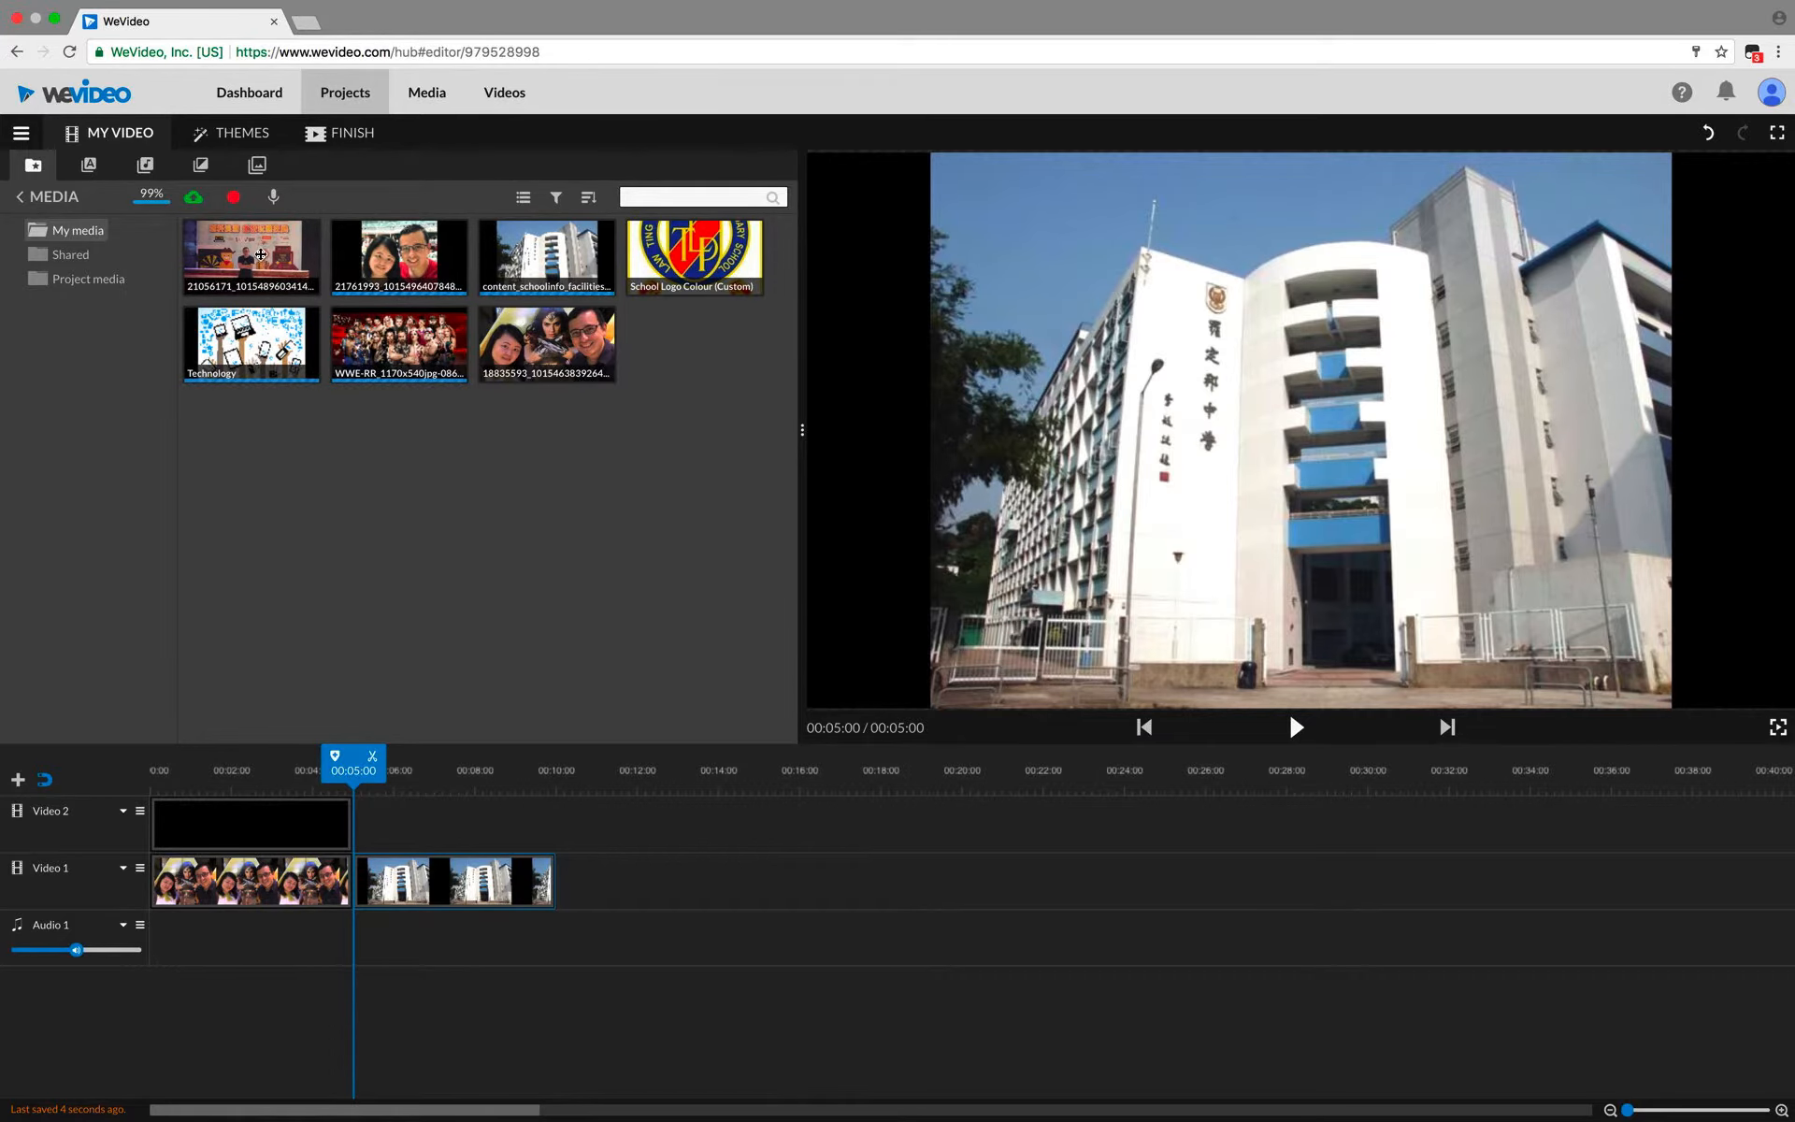
{"action": "left_click_drag", "start_coordinate": [261, 254], "coordinate": [585, 893]}
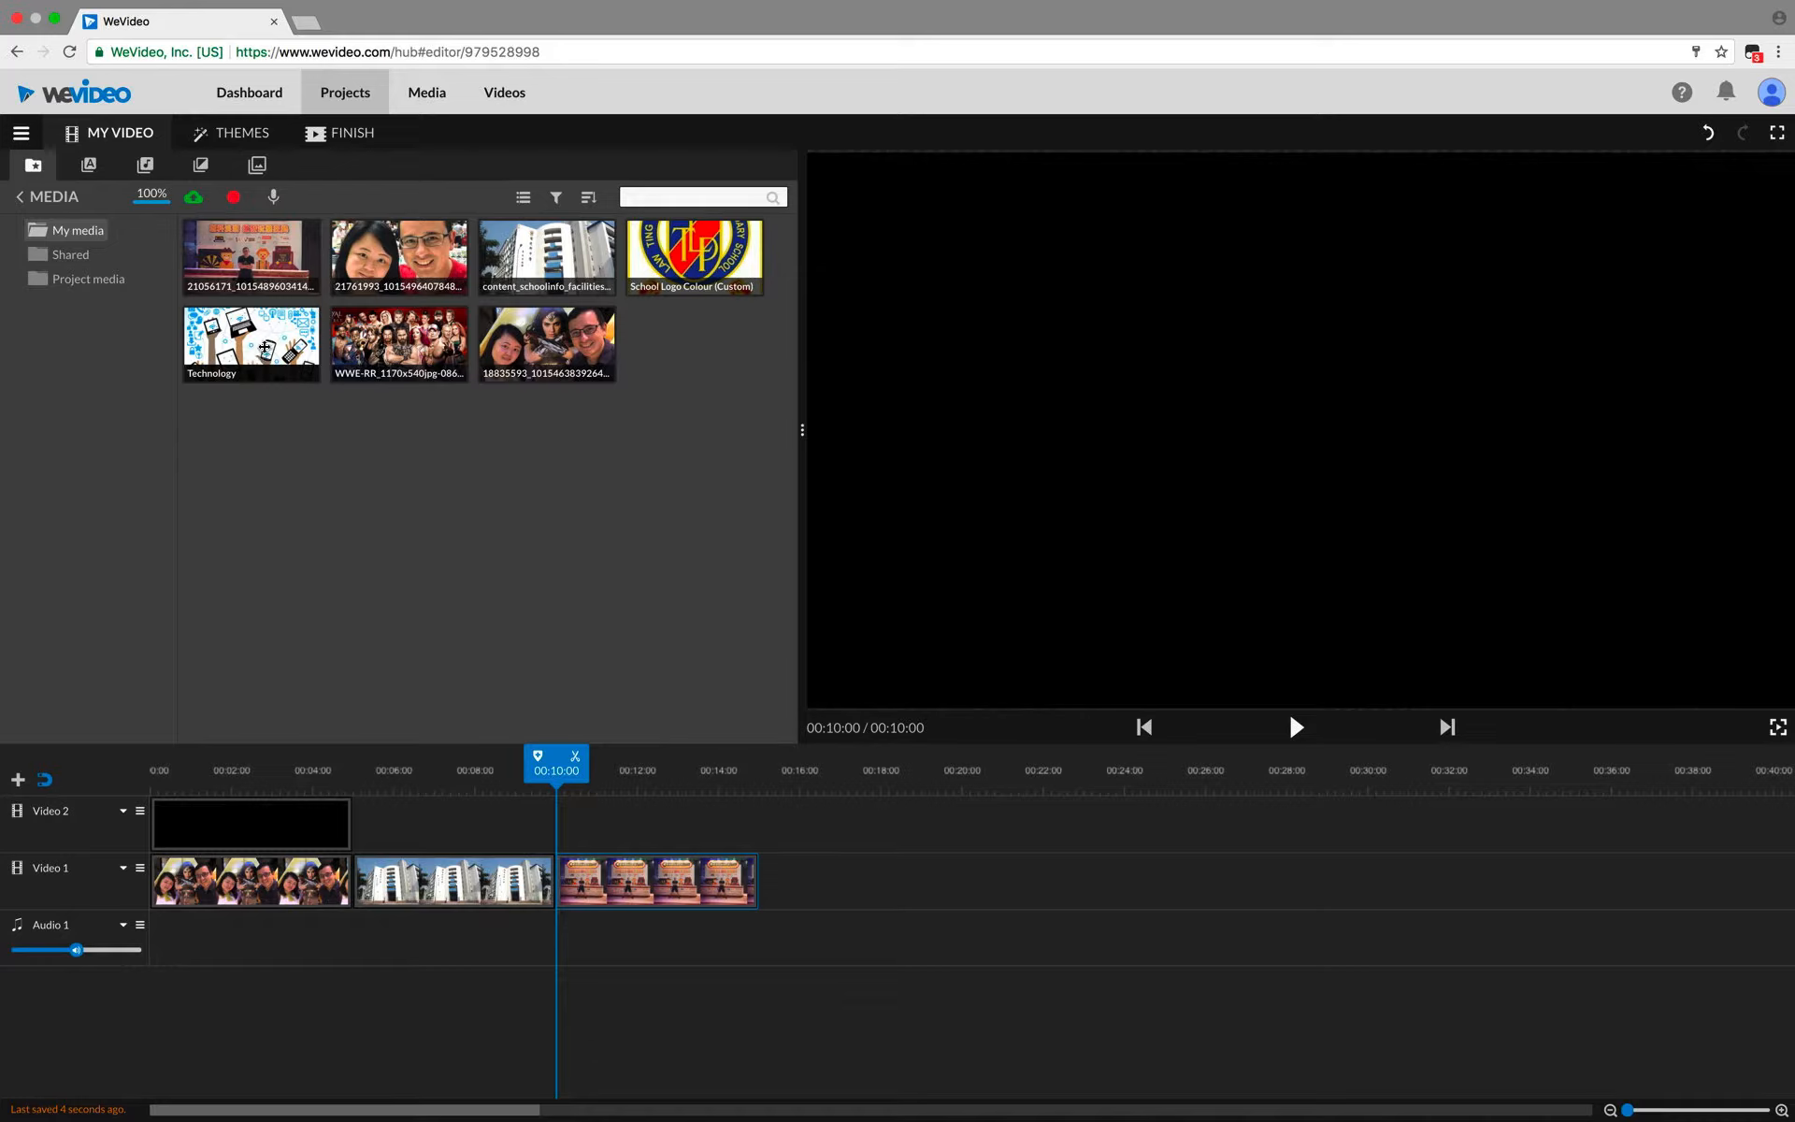
Step: Append the Technology, WWE-RR and 21761993 photos to Video 1, one after the other behind the 21056171 photo
{"action": "left_click_drag", "start_coordinate": [262, 342], "coordinate": [856, 883]}
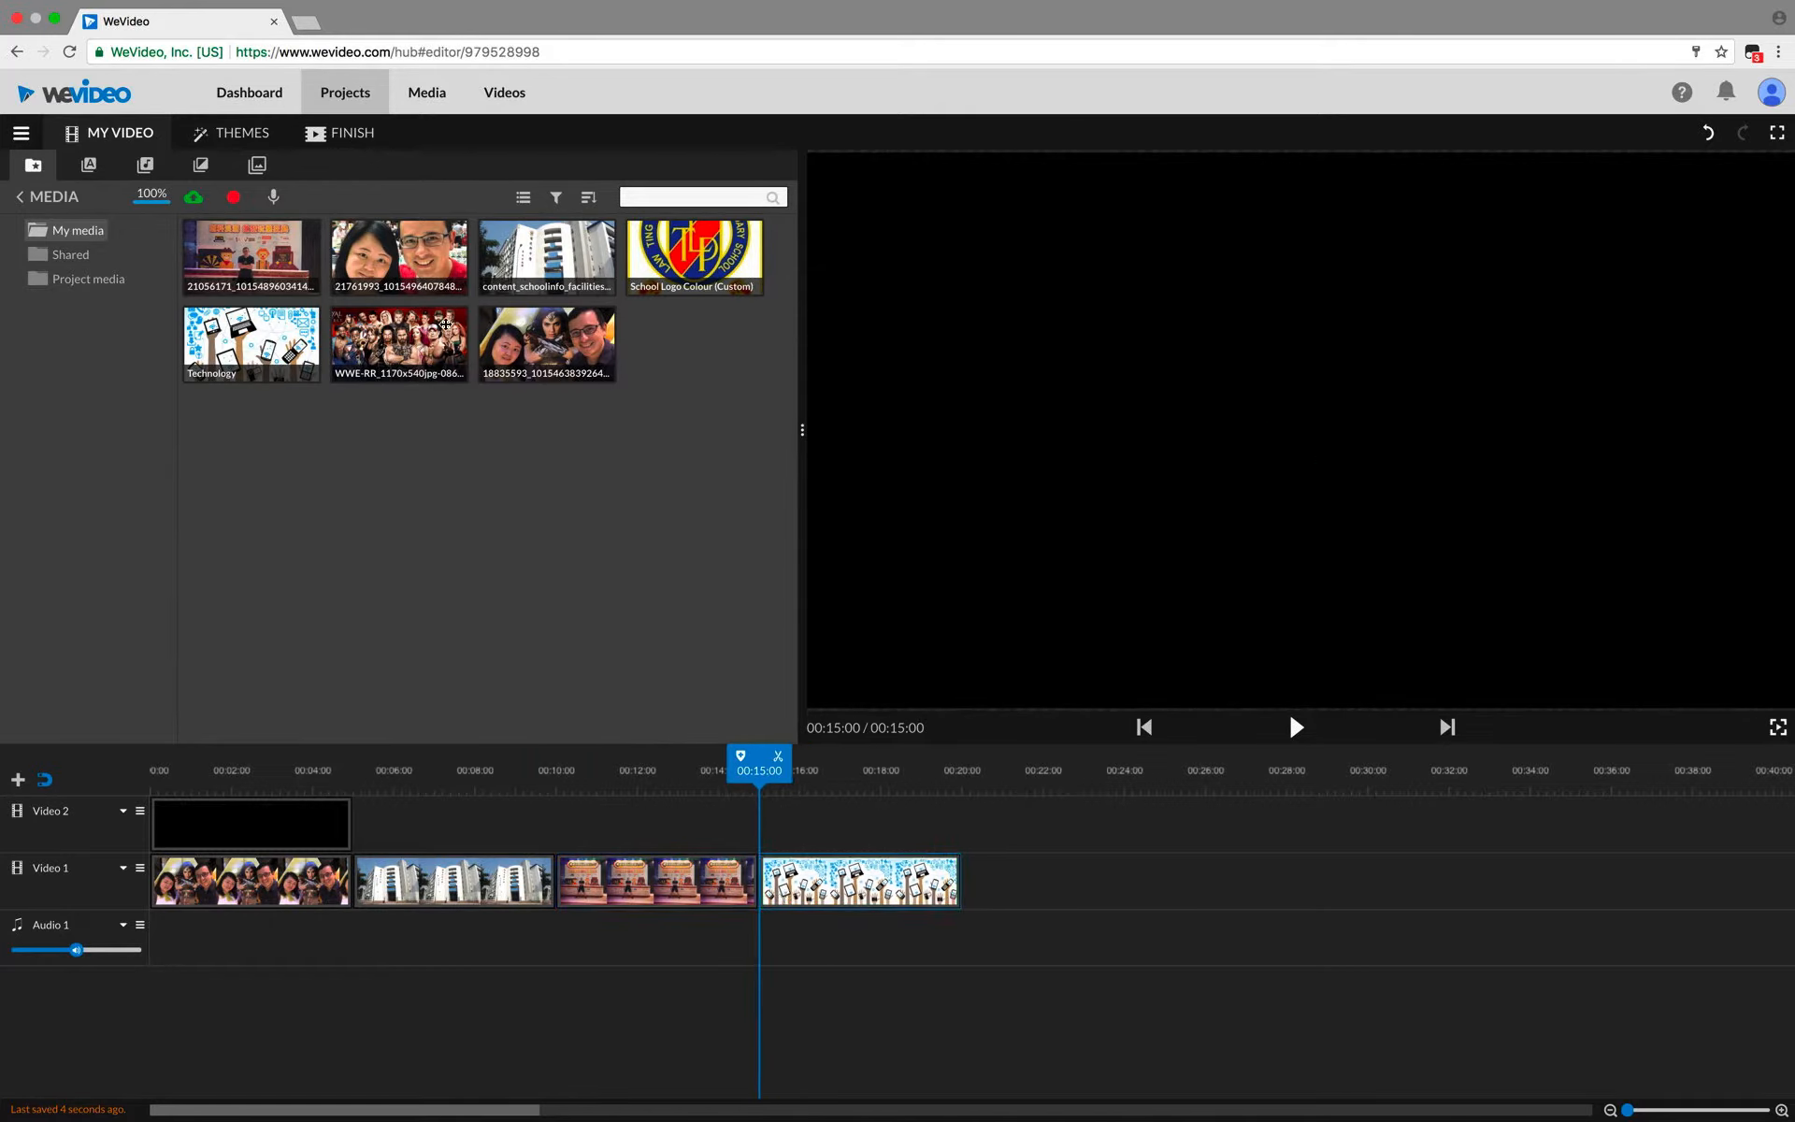
{"action": "left_click_drag", "start_coordinate": [397, 336], "coordinate": [1062, 883]}
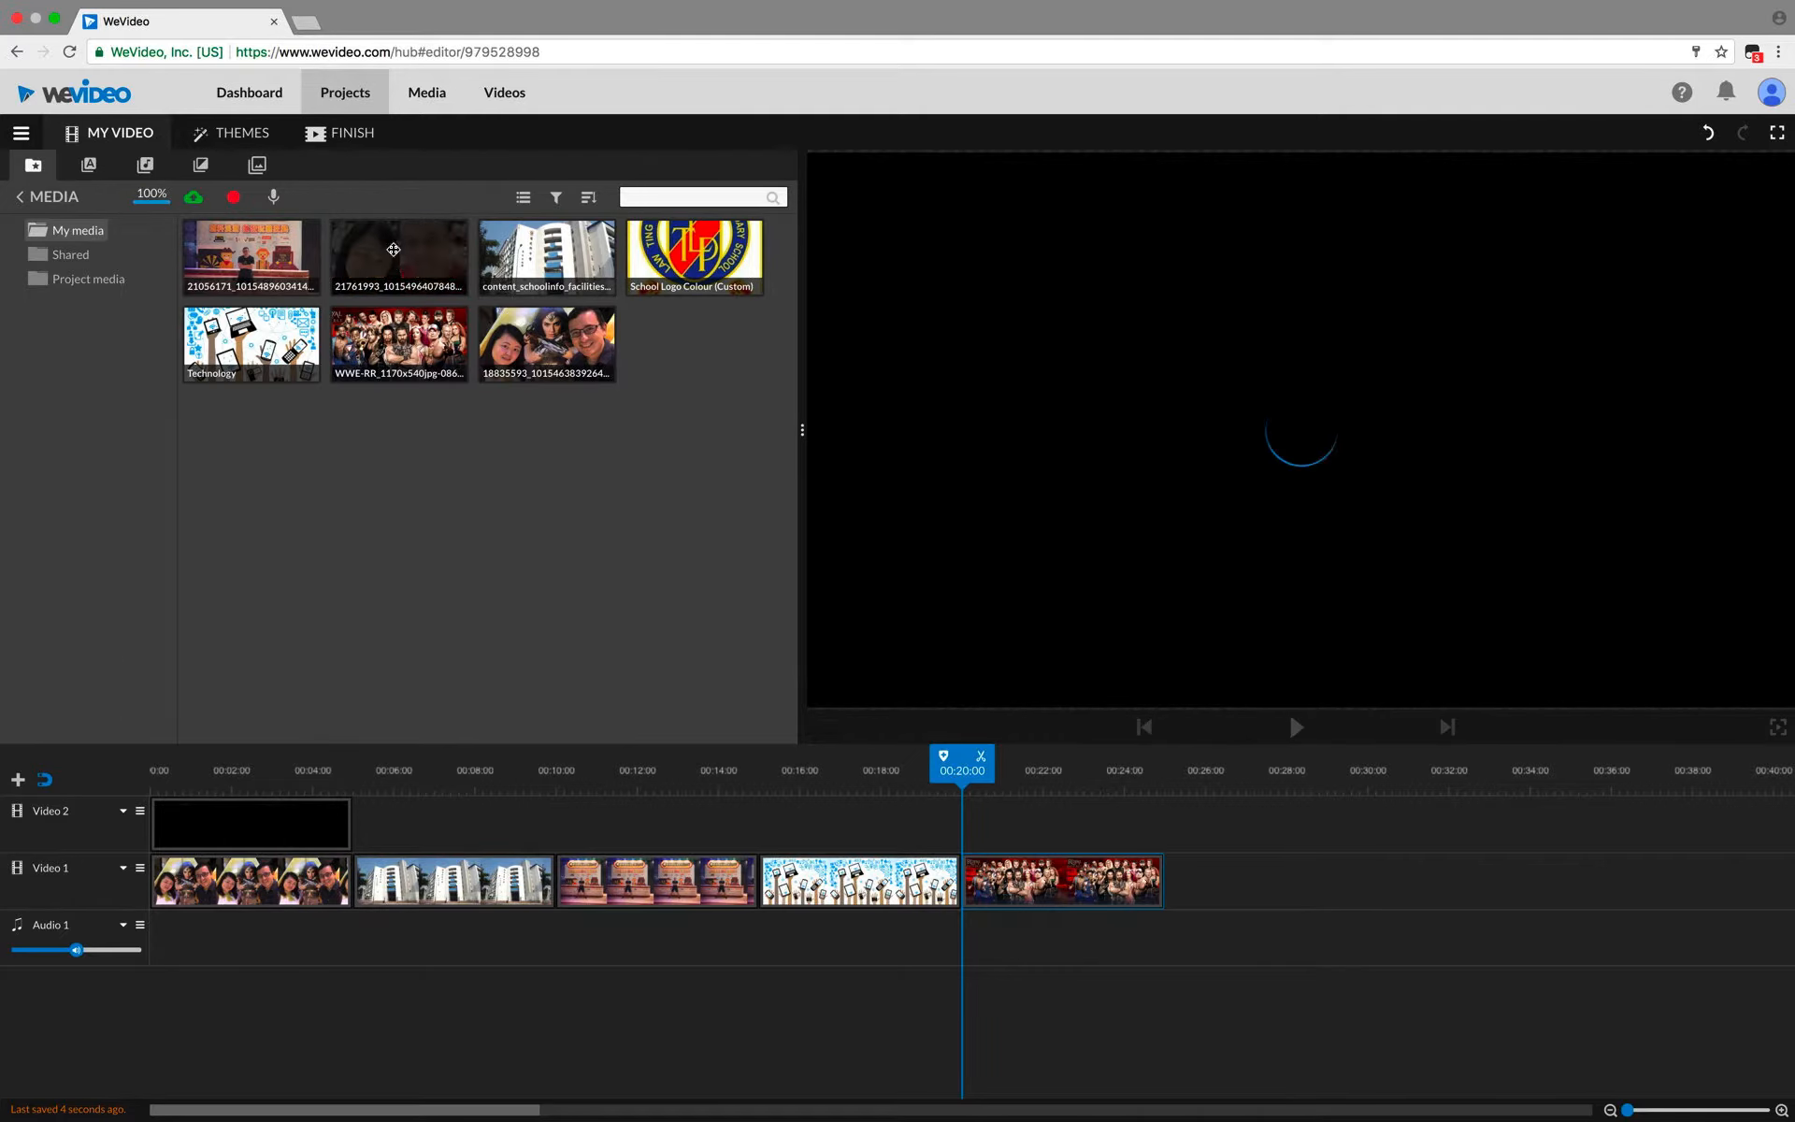
{"action": "left_click_drag", "start_coordinate": [394, 249], "coordinate": [1203, 883]}
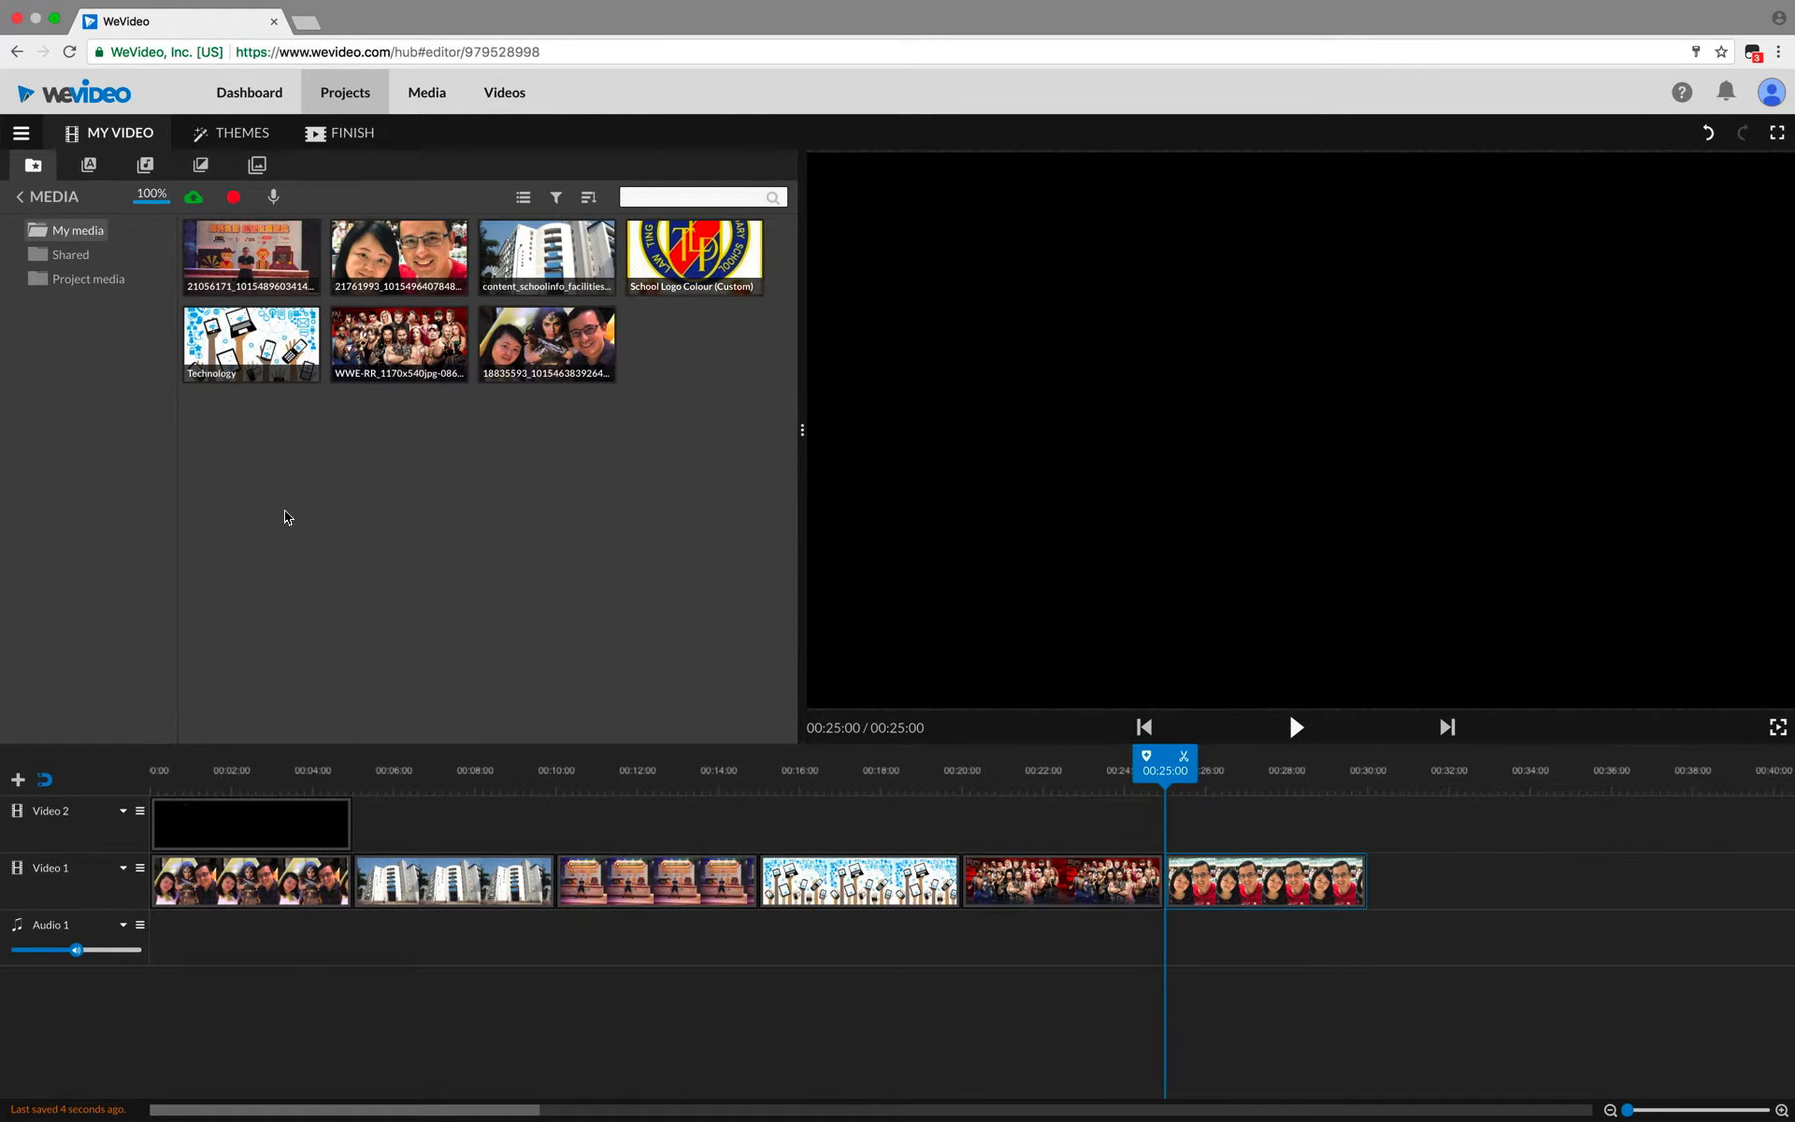
Step: Add a new video track titled Video 3 and place the school logo on Video 2 above the school building photo
{"action": "left_click", "coordinate": [17, 780]}
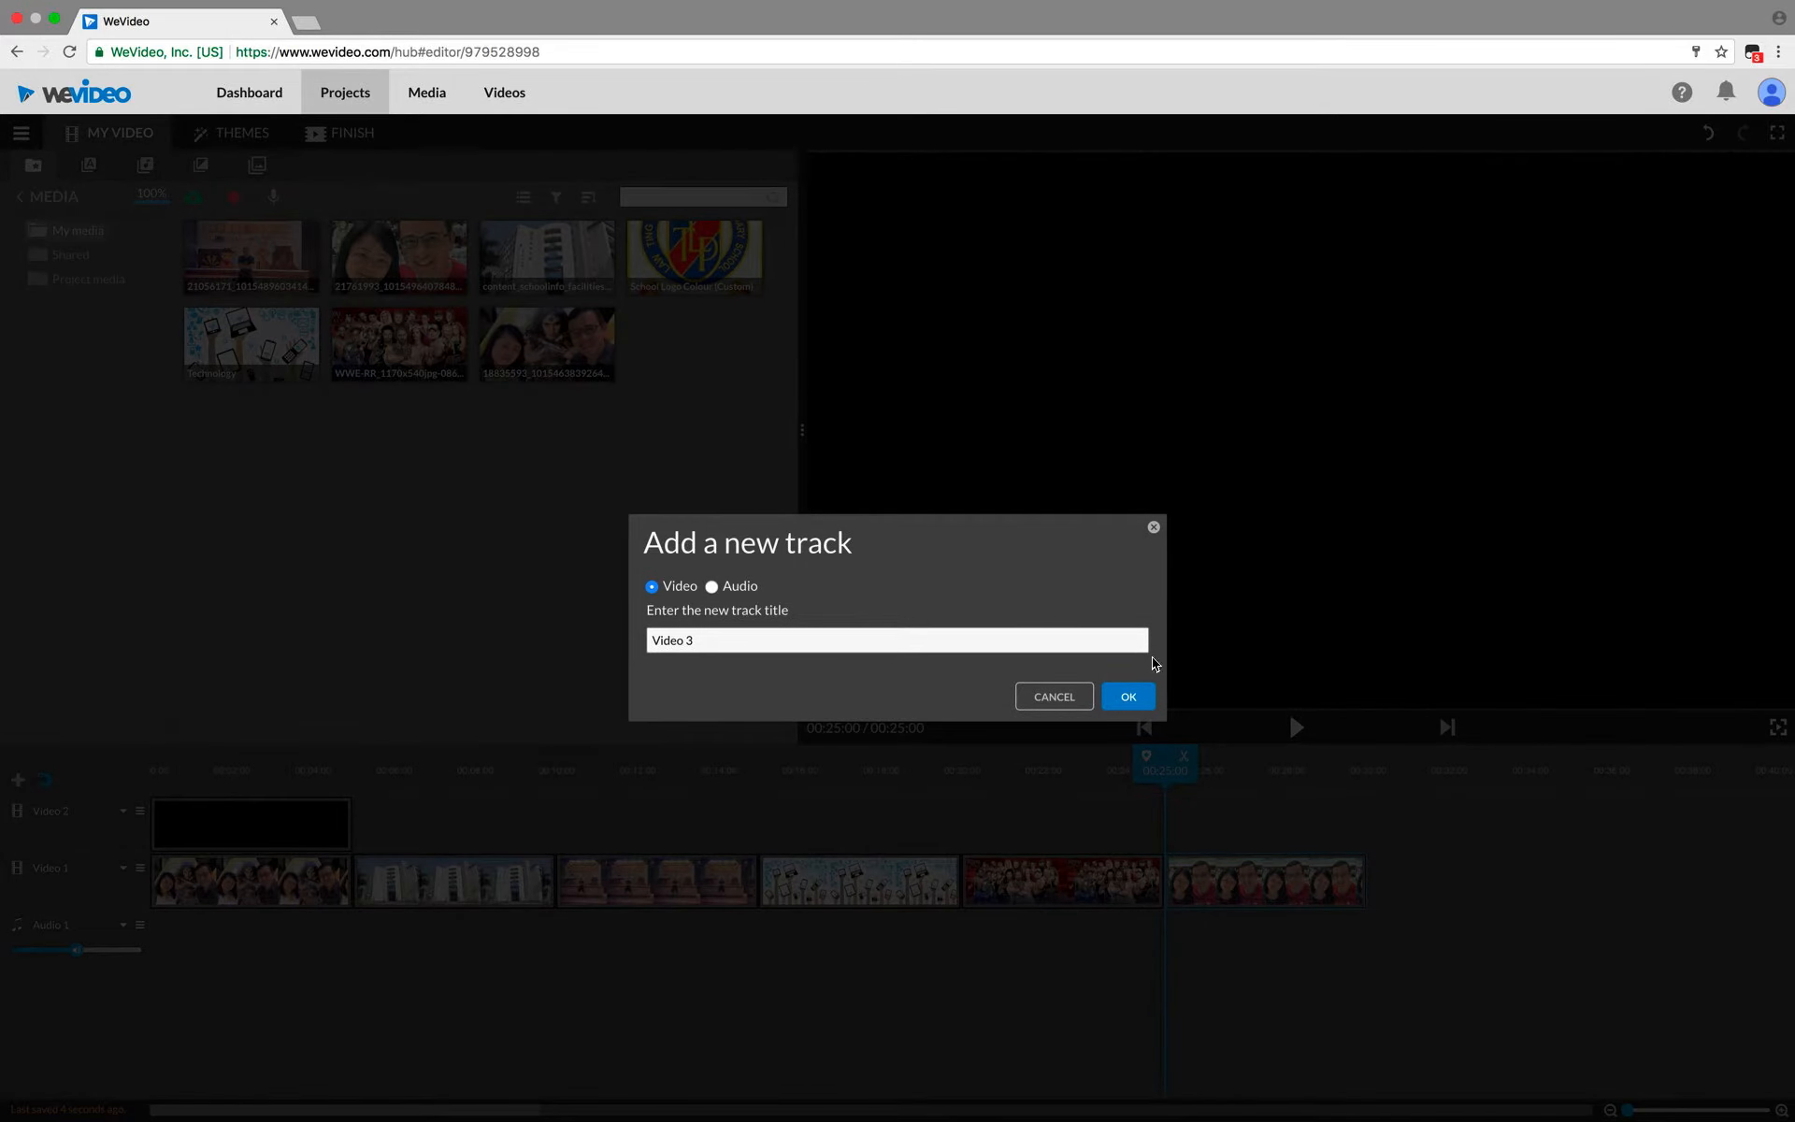
{"action": "left_click", "coordinate": [1133, 699]}
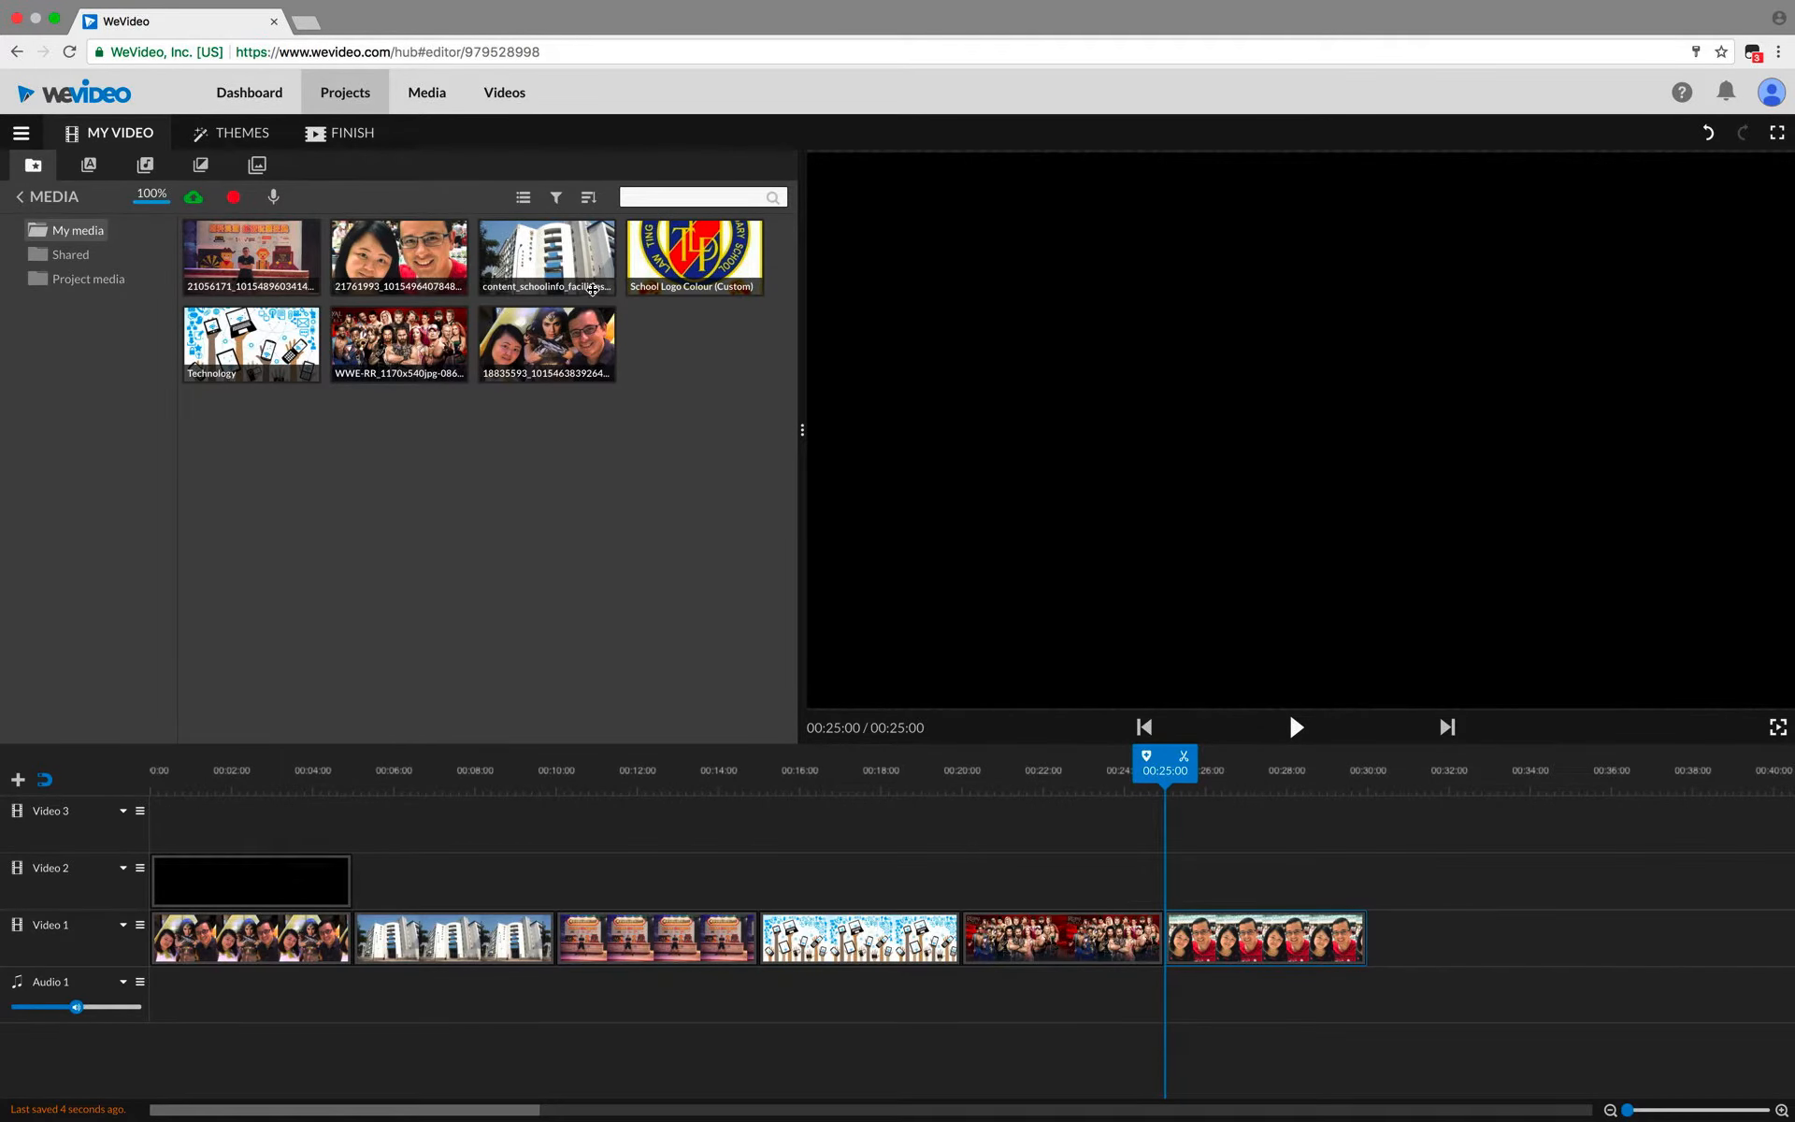
{"action": "left_click_drag", "start_coordinate": [694, 257], "coordinate": [383, 894]}
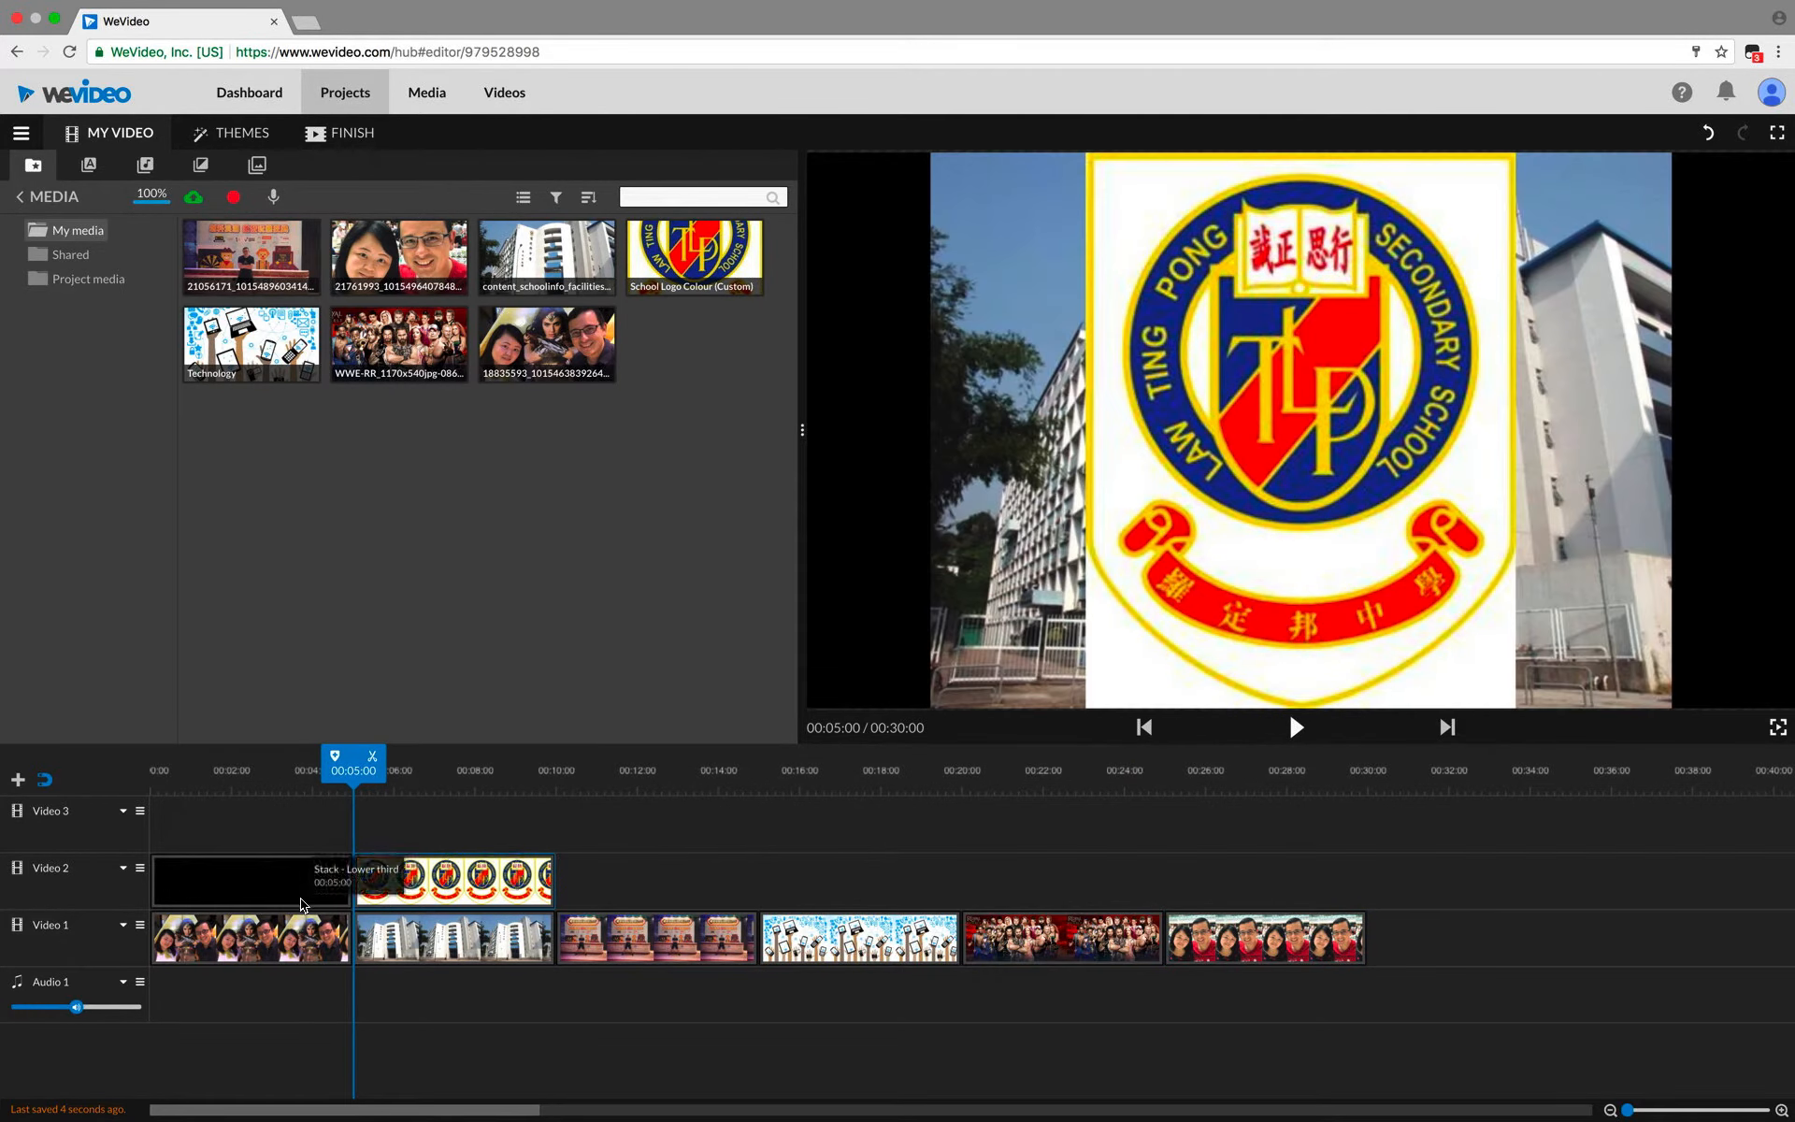
Step: Move the Stack - Lower third title clip to the start of Video 3 and preview the opening of the video
{"action": "left_click_drag", "start_coordinate": [274, 885], "coordinate": [172, 829]}
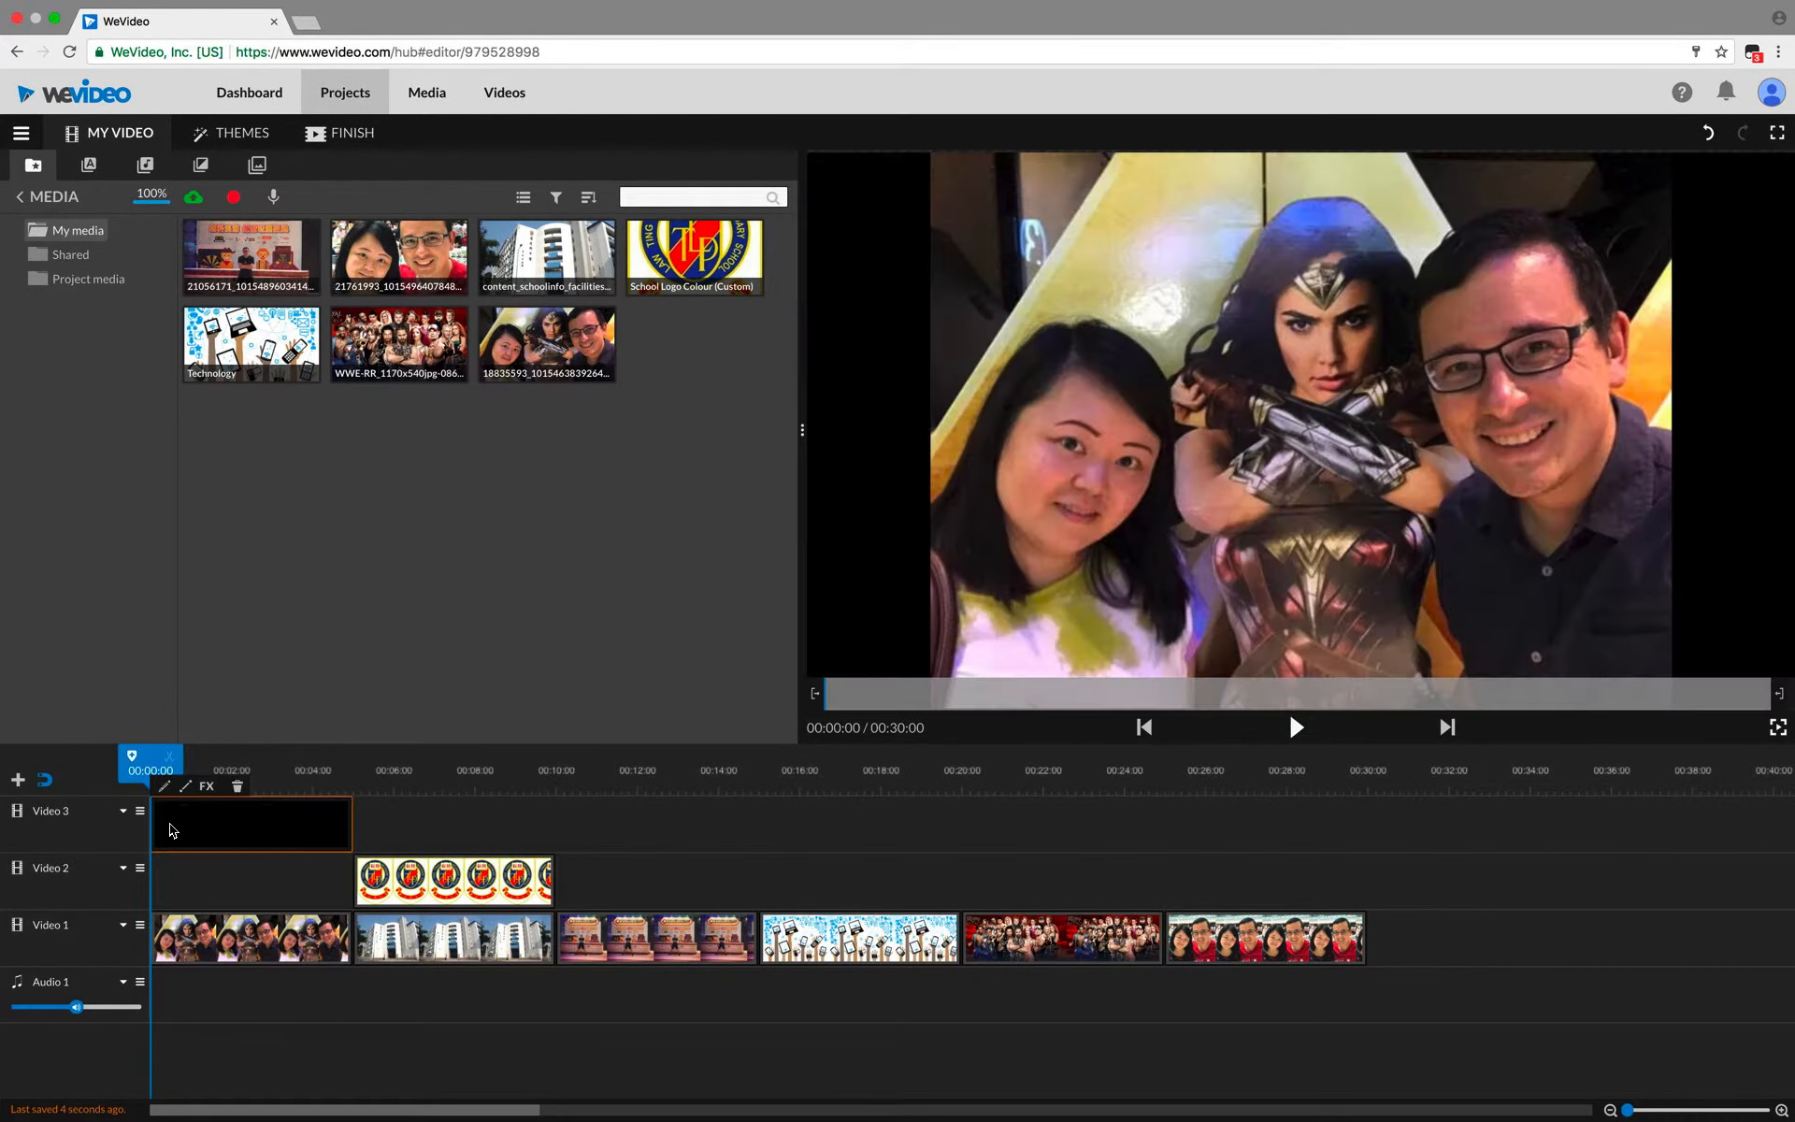
{"action": "left_click", "coordinate": [1295, 726]}
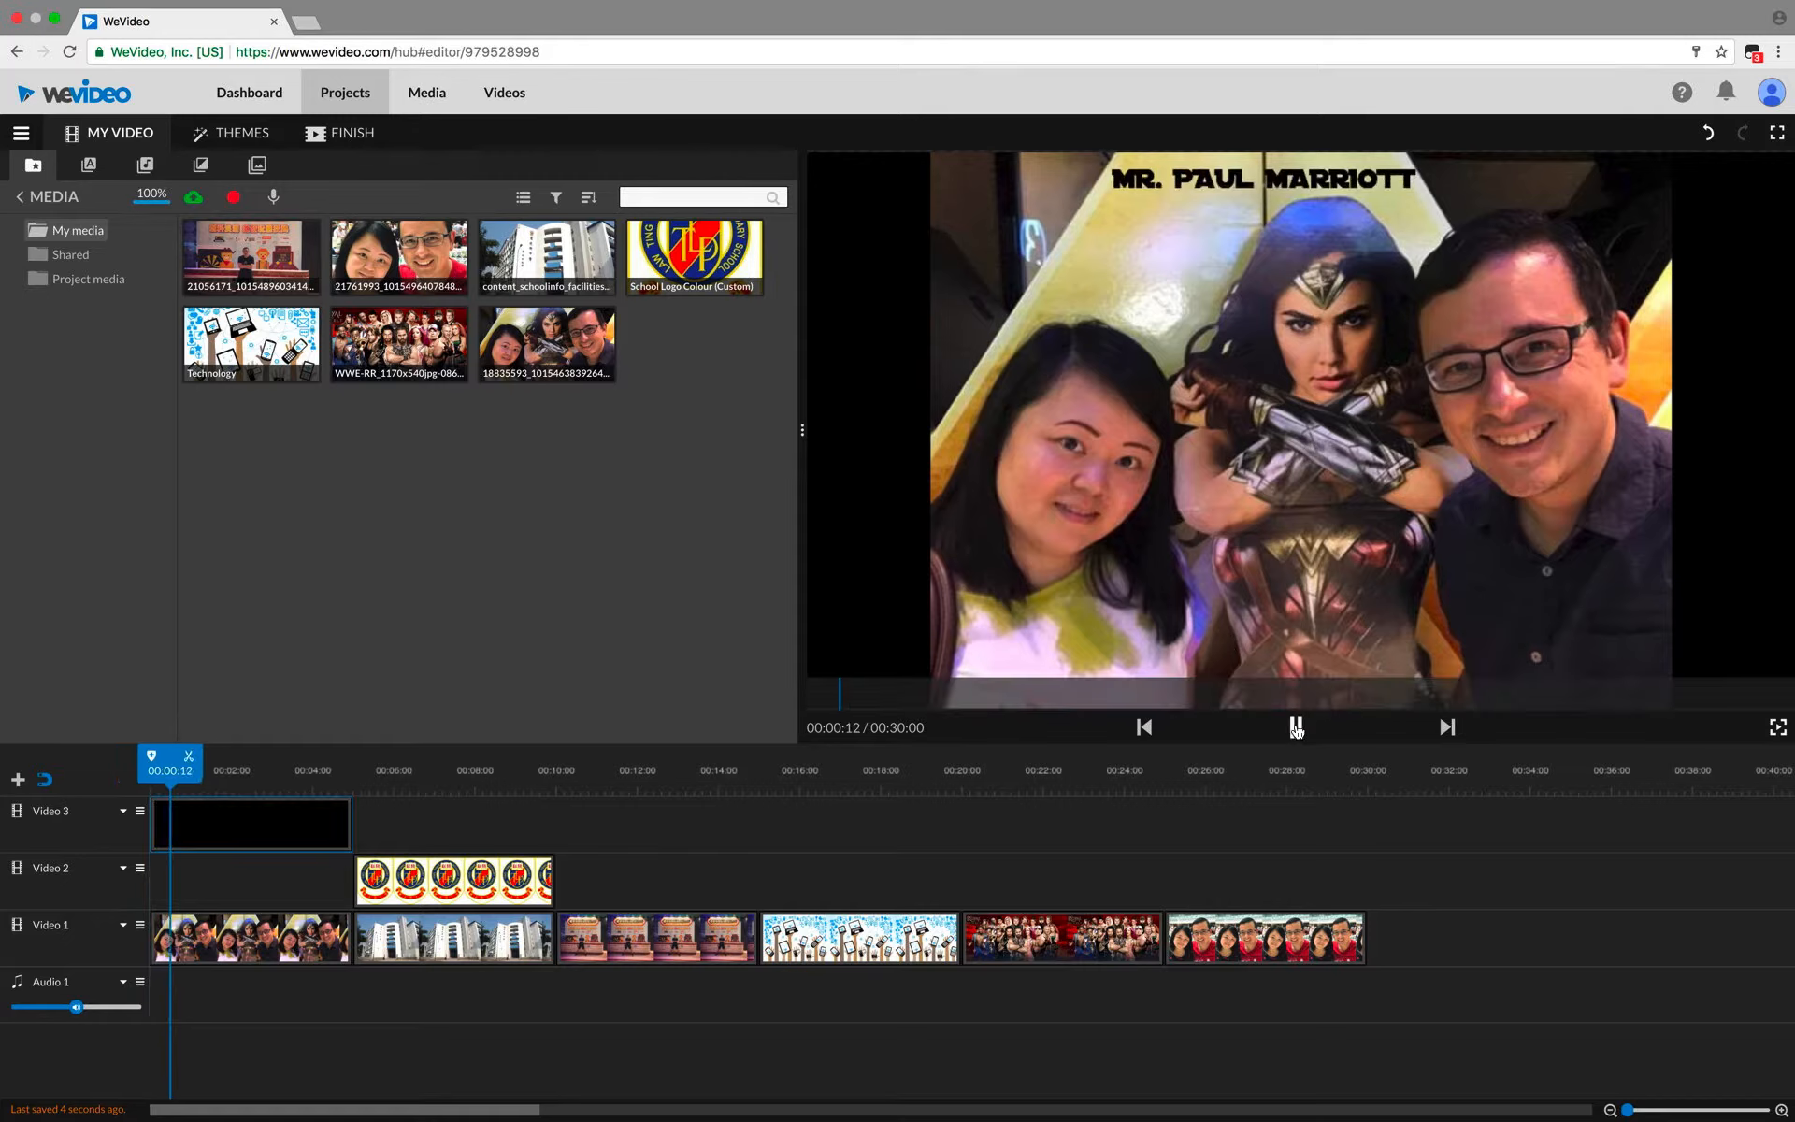
{"action": "left_click", "coordinate": [1295, 727]}
{"action": "left_click_drag", "start_coordinate": [362, 777], "coordinate": [336, 777]}
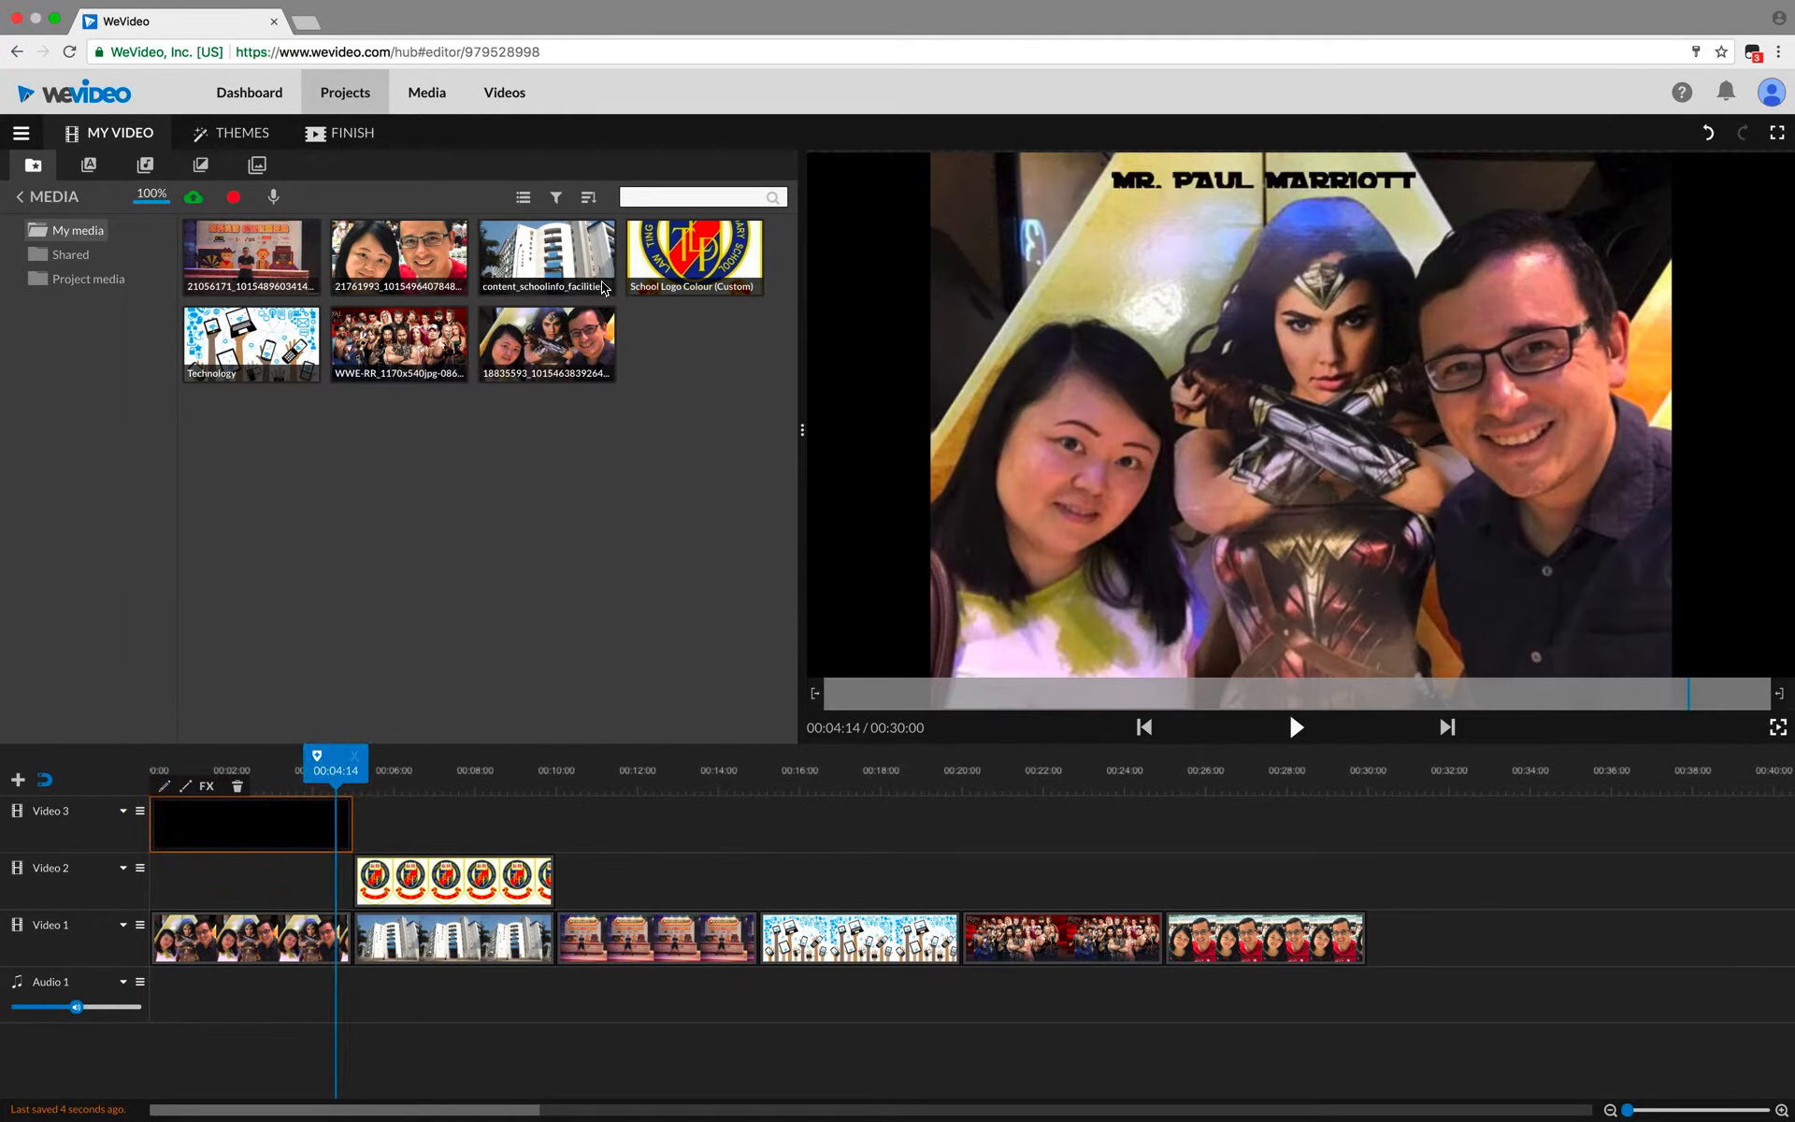
{"action": "left_click", "coordinate": [454, 775]}
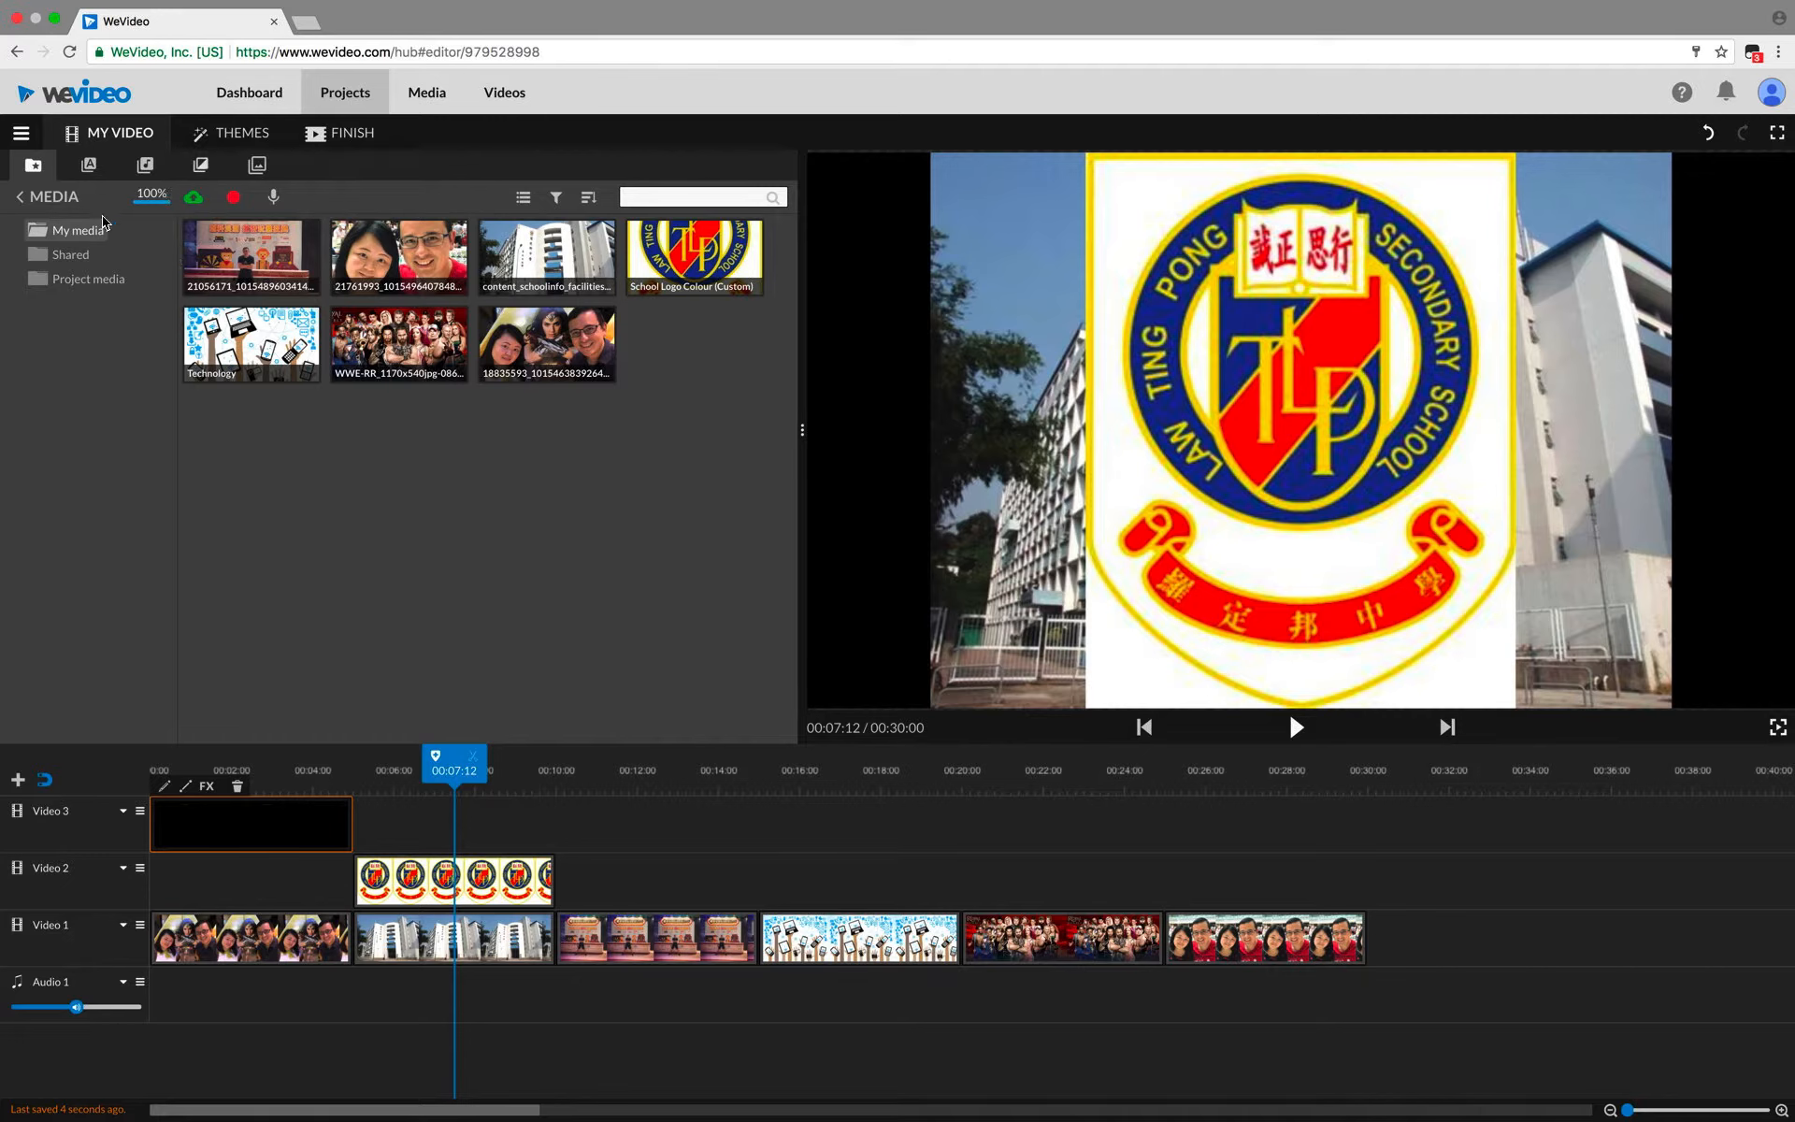
Step: Add the Roller - Lower third motion title to Video 3 at 00:05:00 and trim it to end at 00:10:00
{"action": "left_click", "coordinate": [91, 166]}
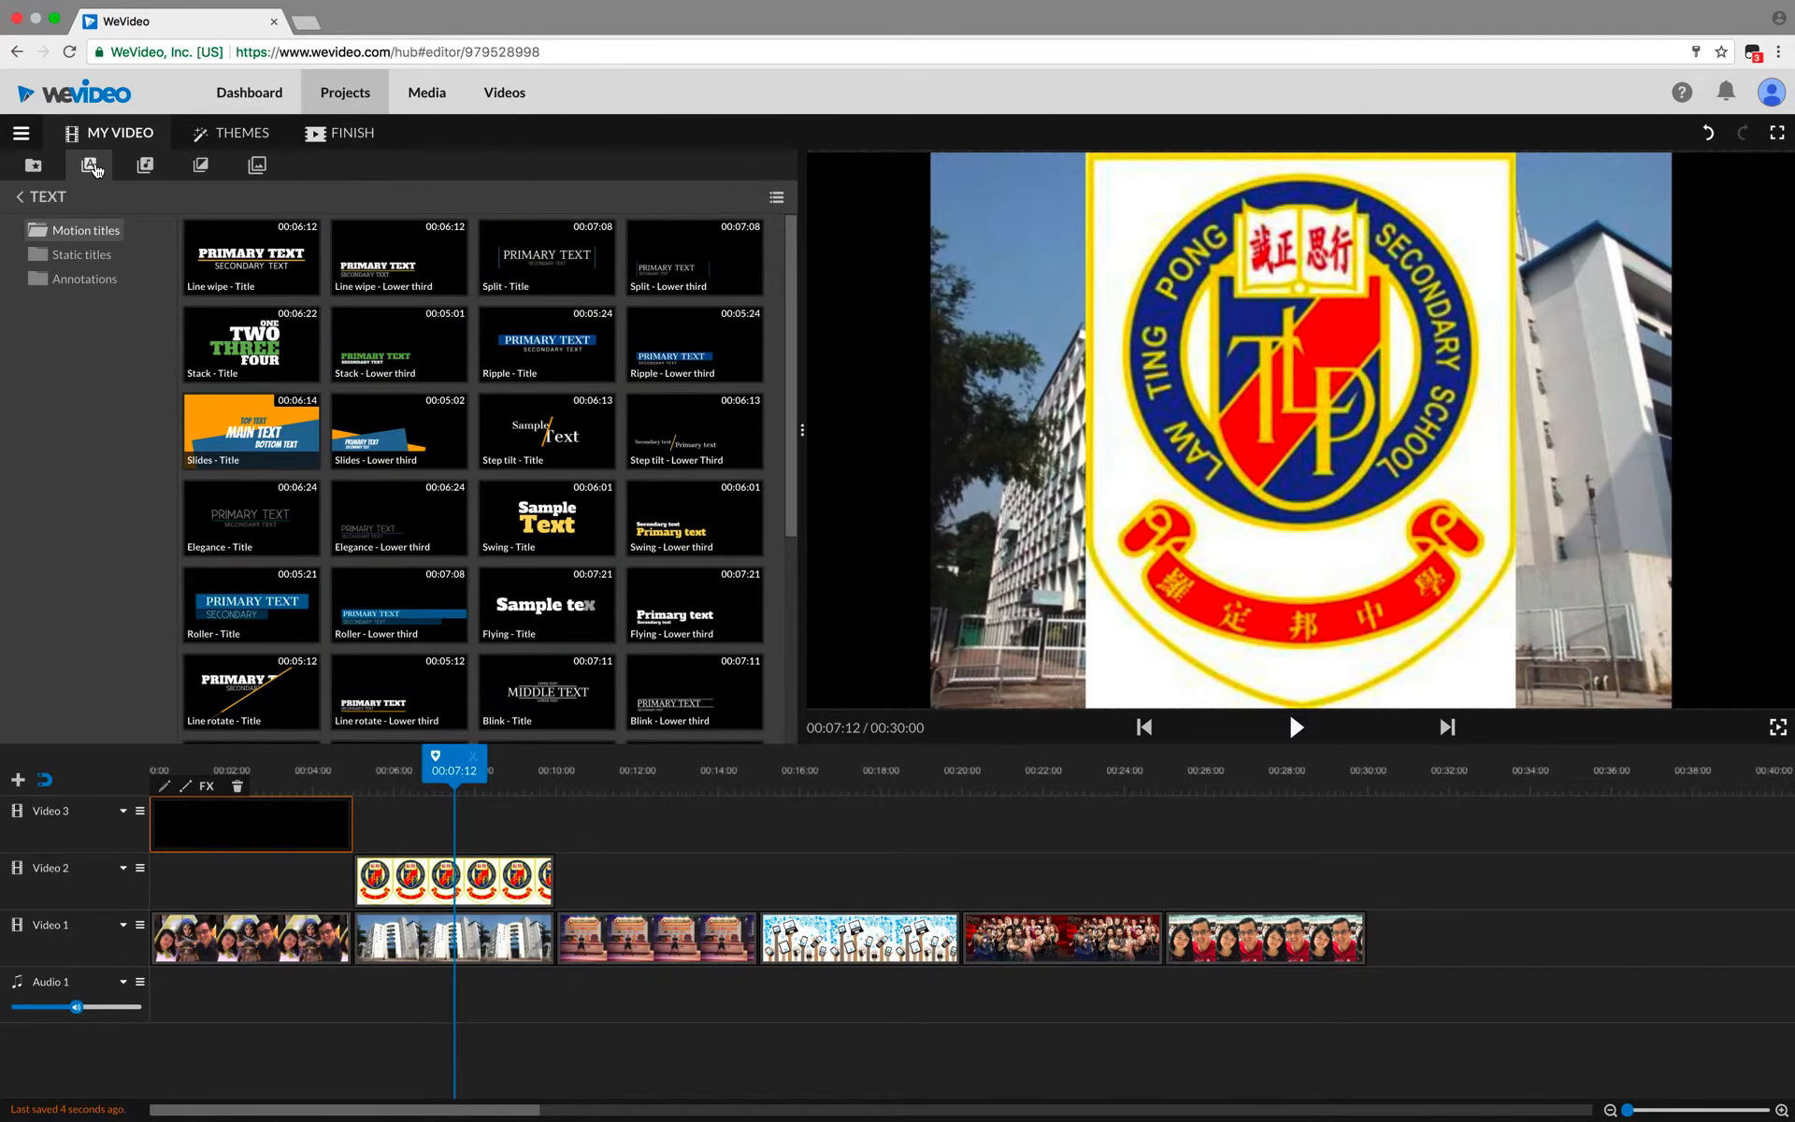
{"action": "scroll", "coordinate": [790, 389], "scroll_direction": "down", "scroll_amount": 1}
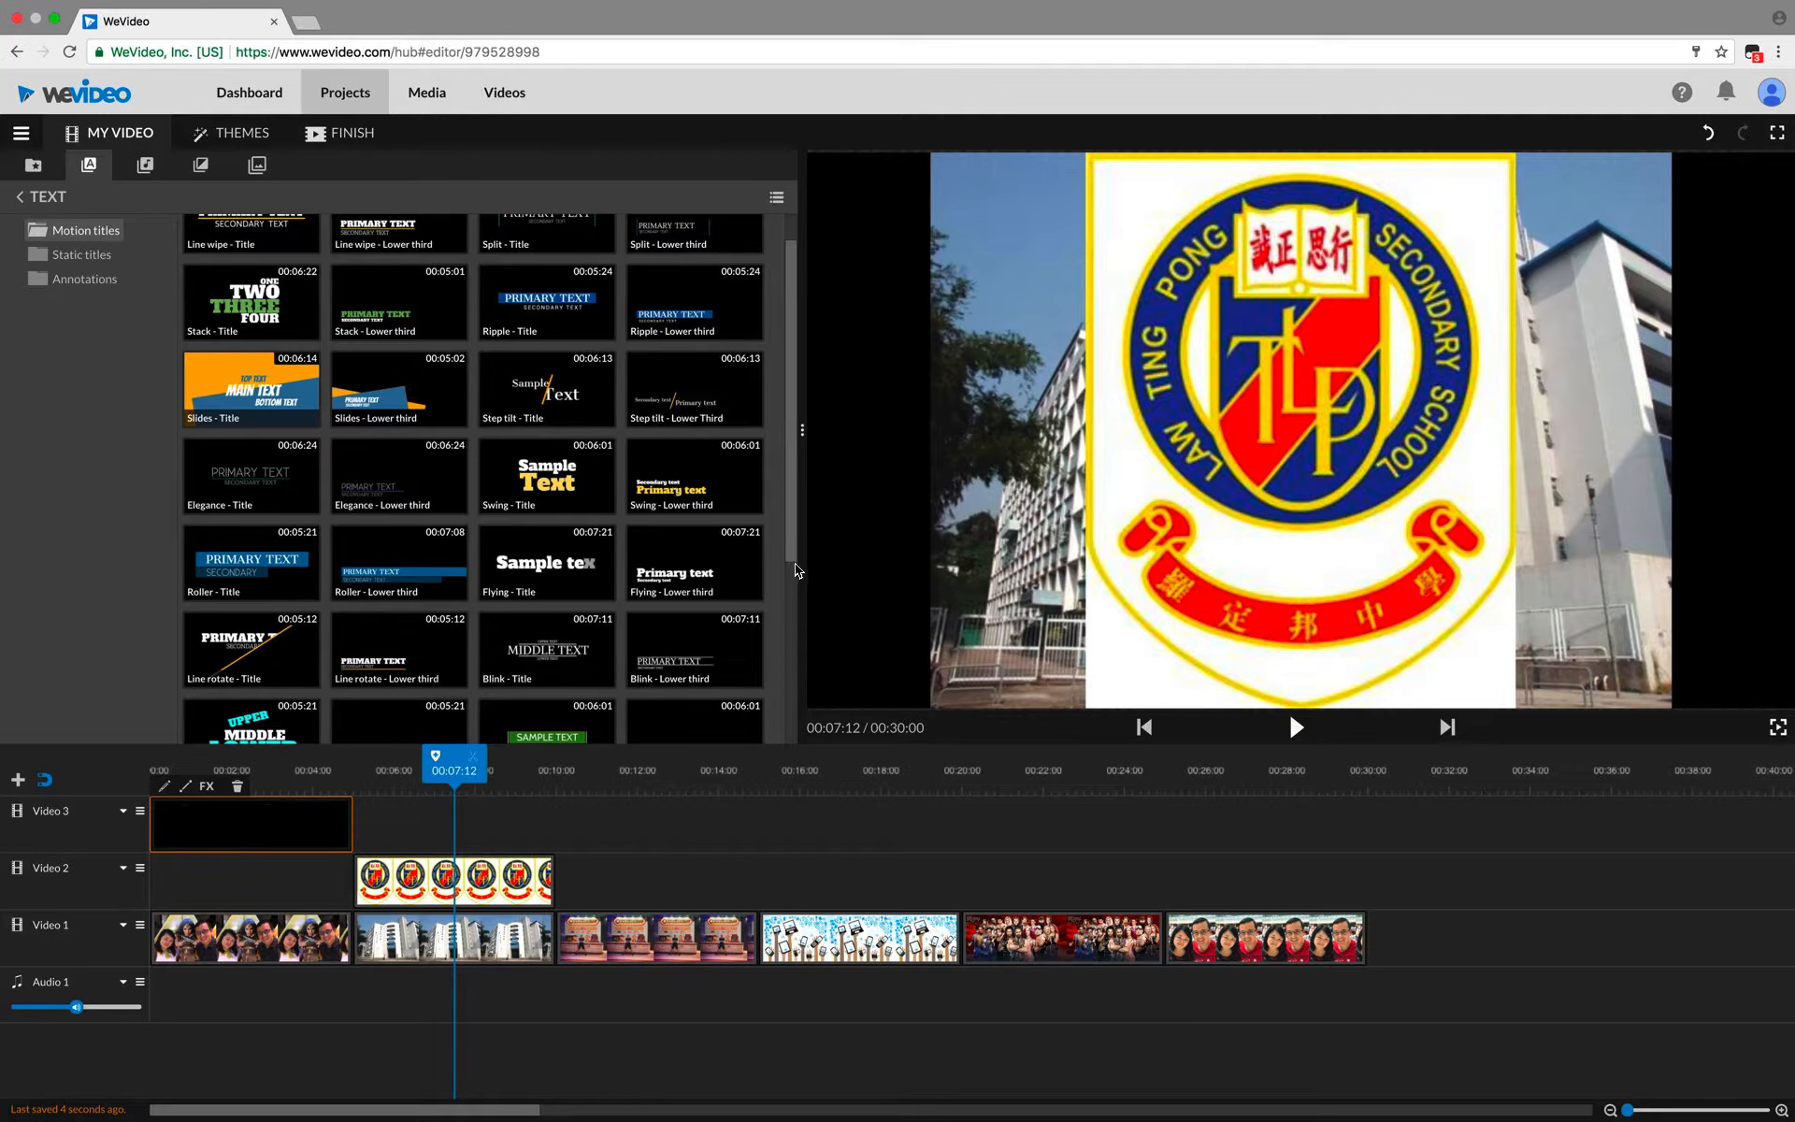
{"action": "scroll", "coordinate": [797, 570], "scroll_direction": "down", "scroll_amount": 6}
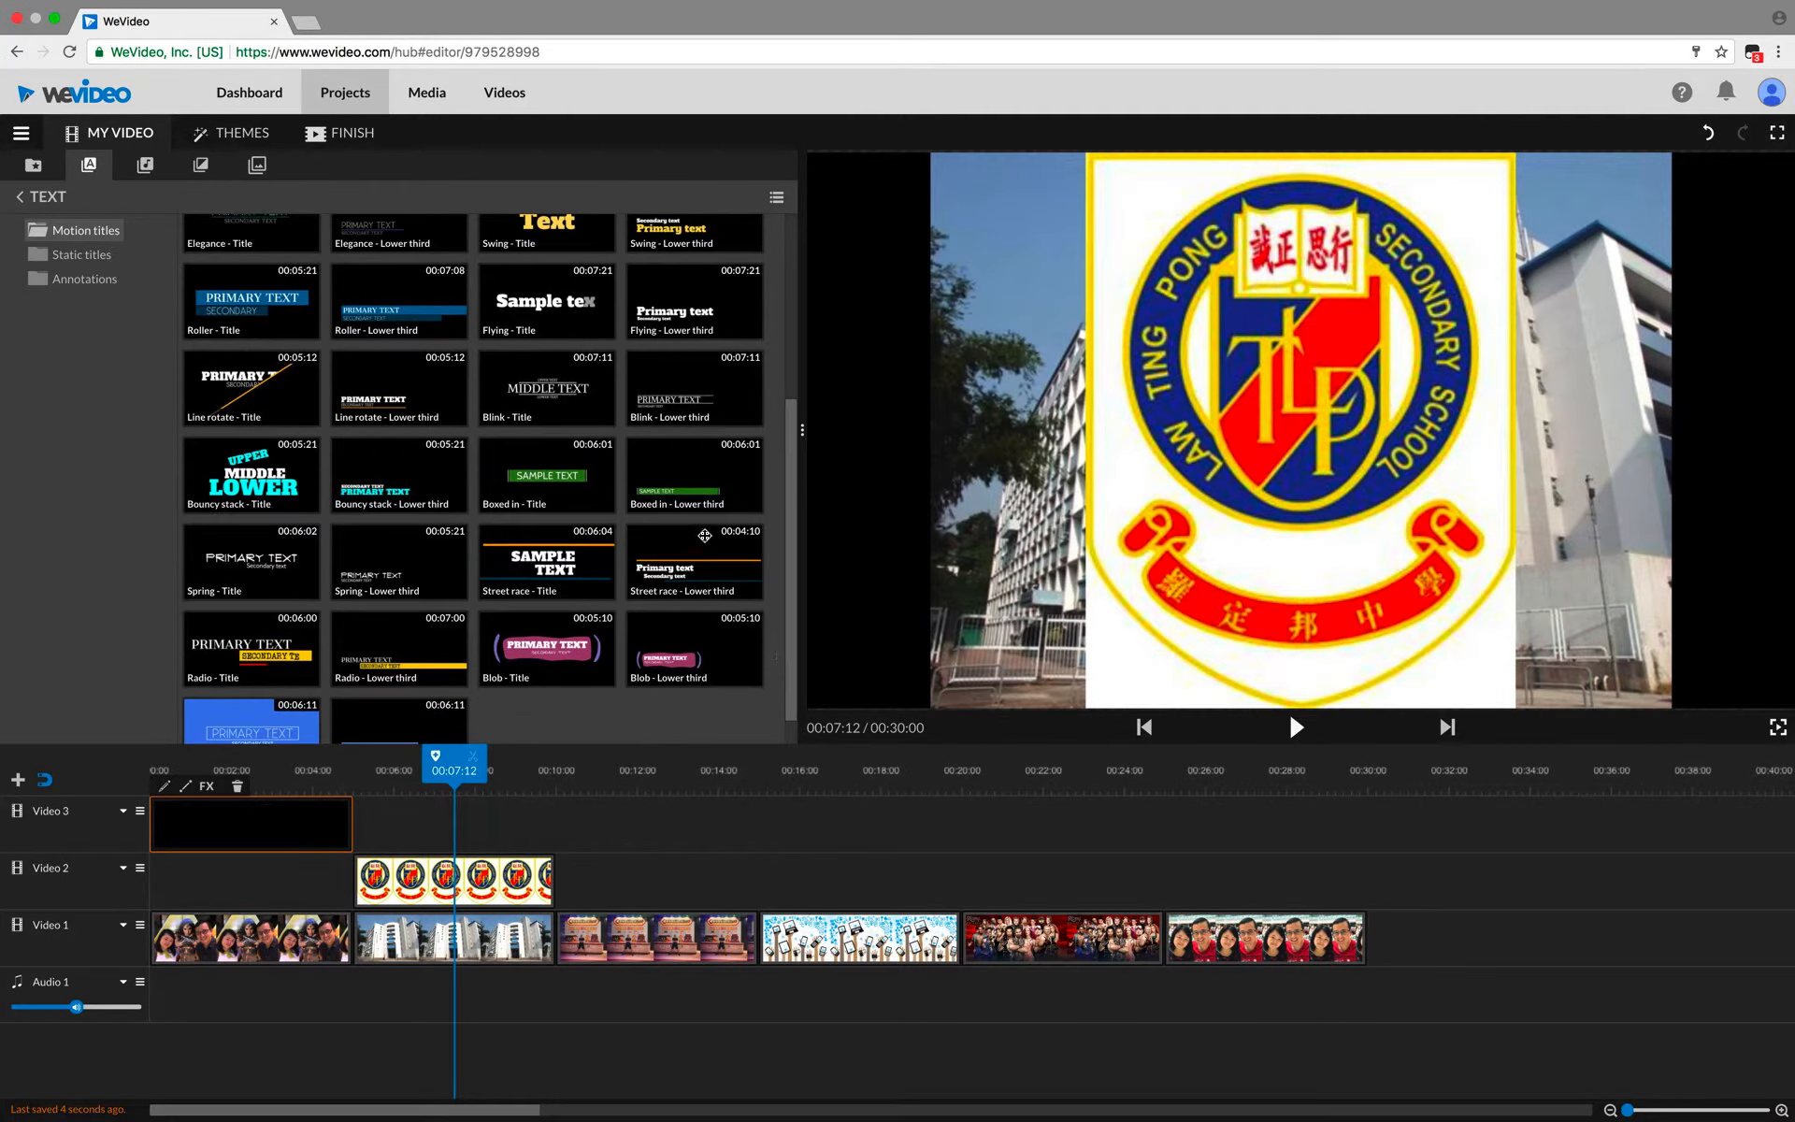
{"action": "scroll", "coordinate": [776, 393], "scroll_direction": "up", "scroll_amount": 7}
{"action": "scroll", "coordinate": [774, 374], "scroll_direction": "up", "scroll_amount": 1}
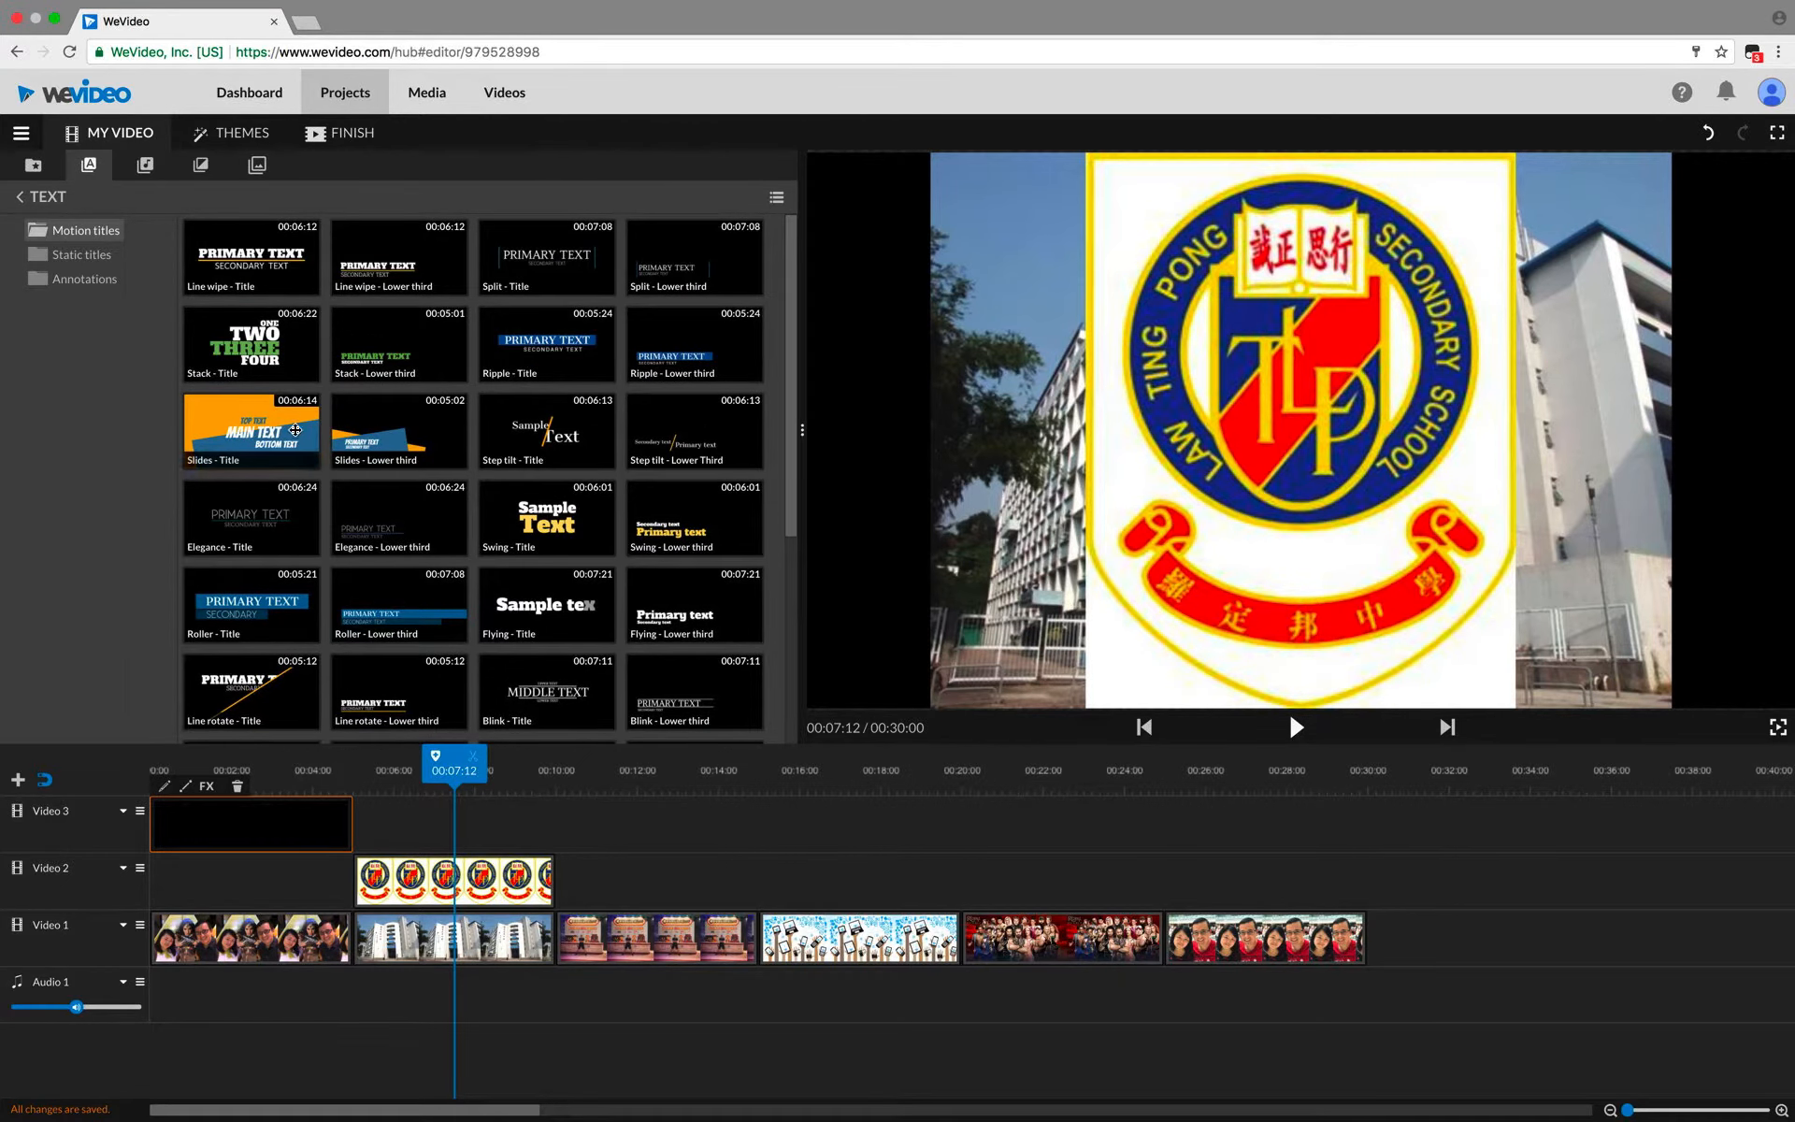
{"action": "left_click", "coordinate": [391, 609]}
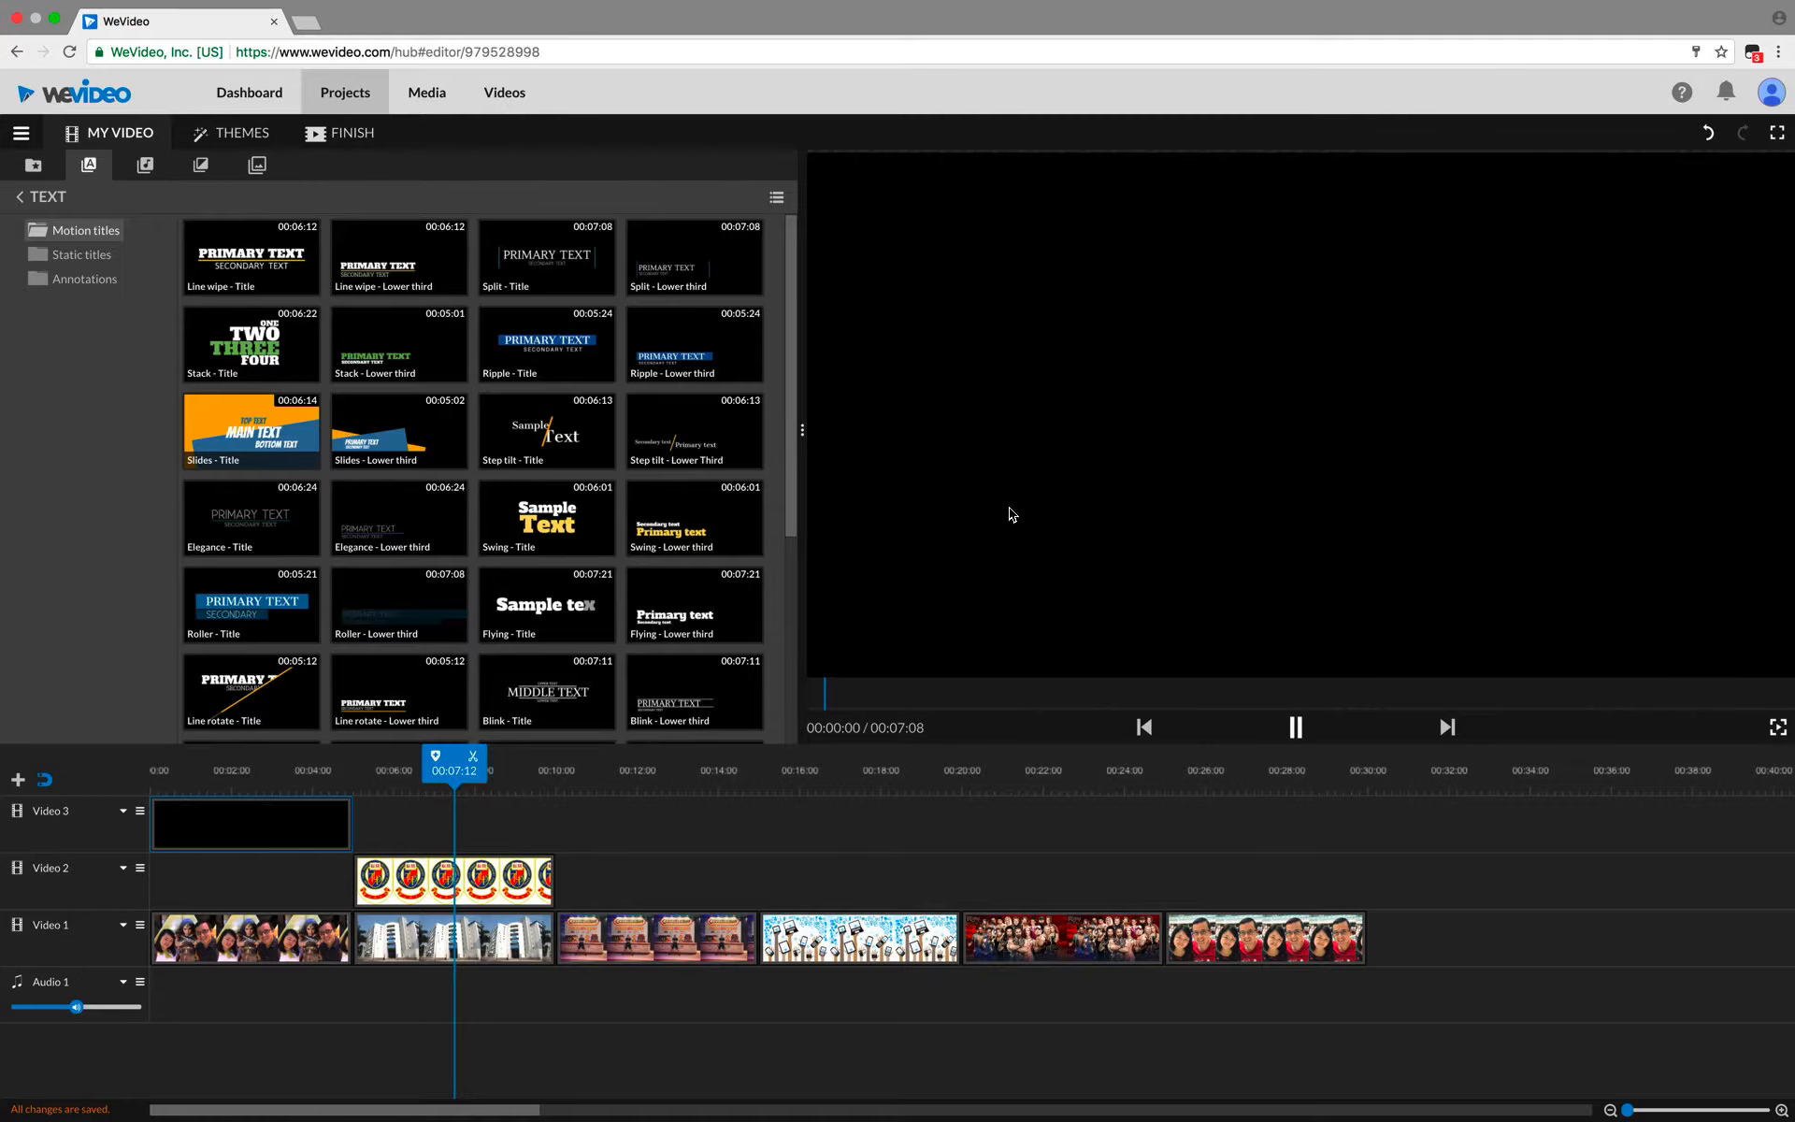
{"action": "left_click_drag", "start_coordinate": [393, 621], "coordinate": [389, 807]}
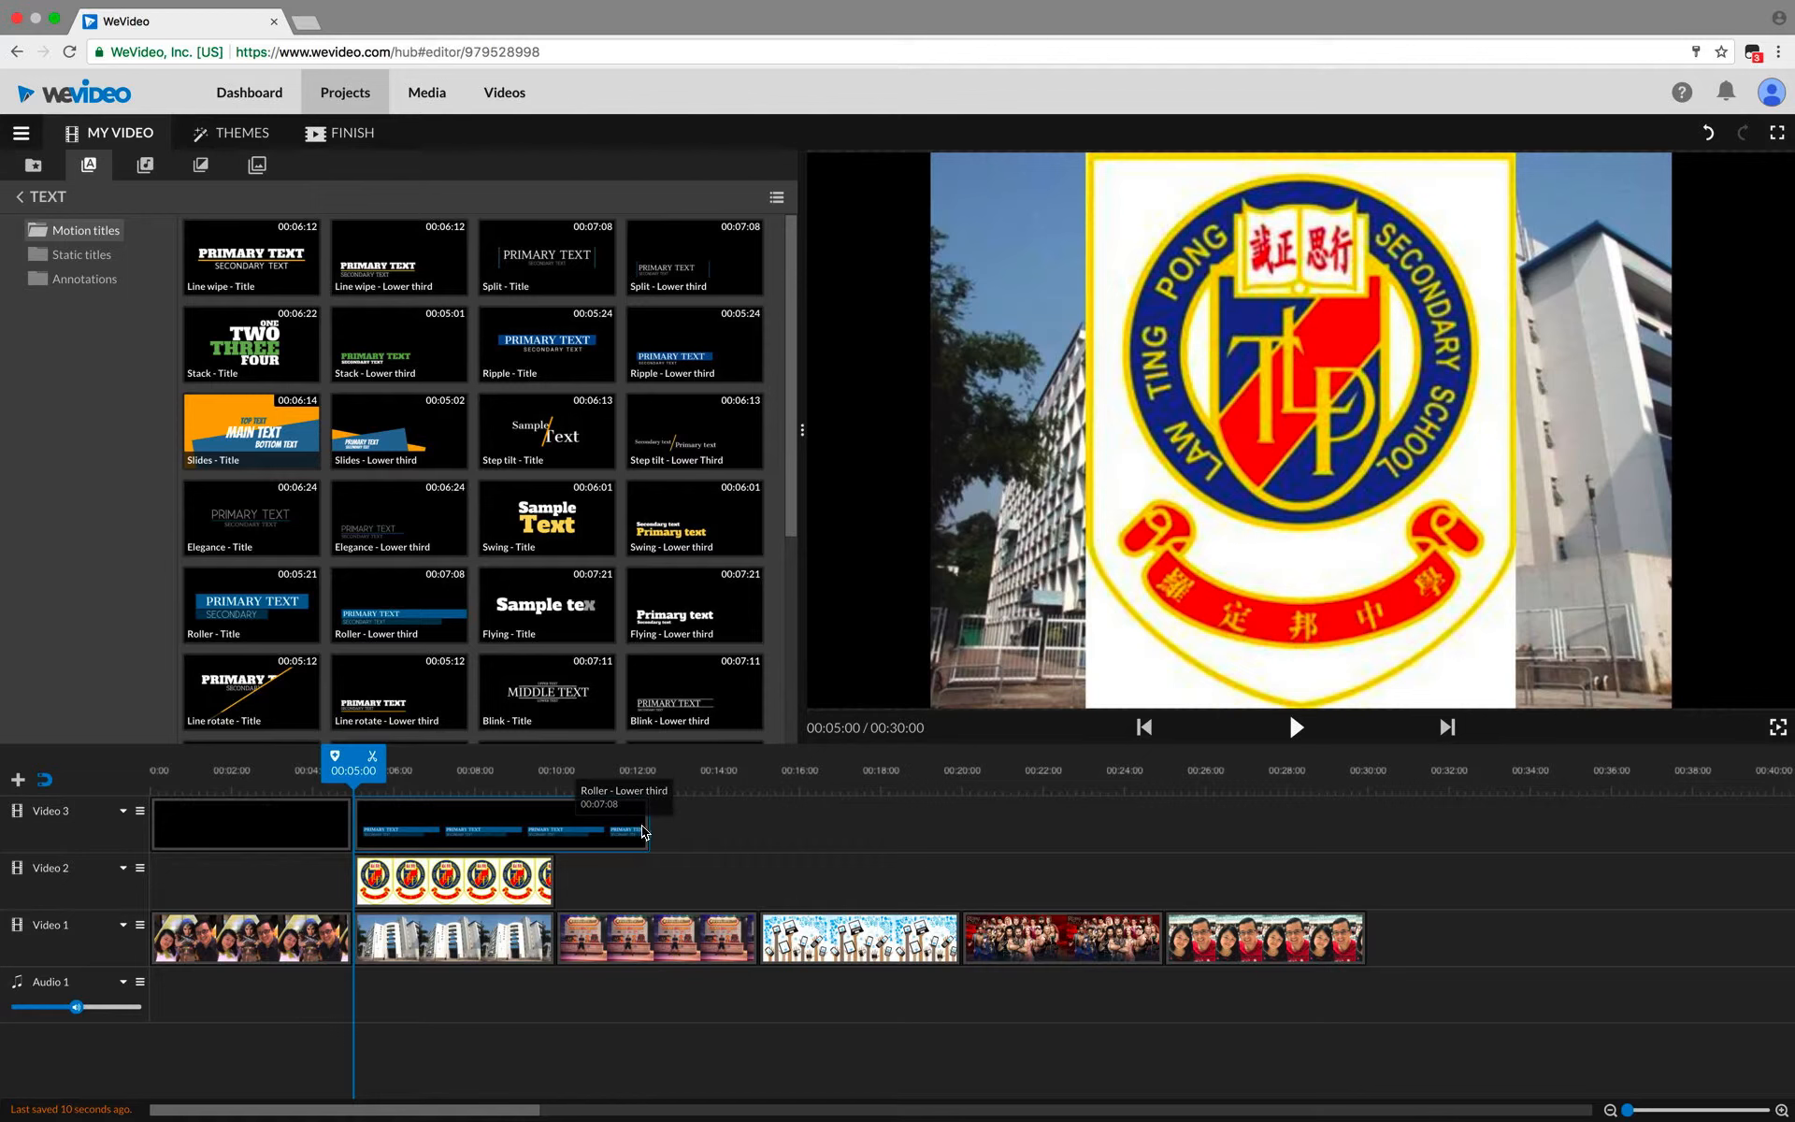
{"action": "left_click_drag", "start_coordinate": [647, 834], "coordinate": [555, 835]}
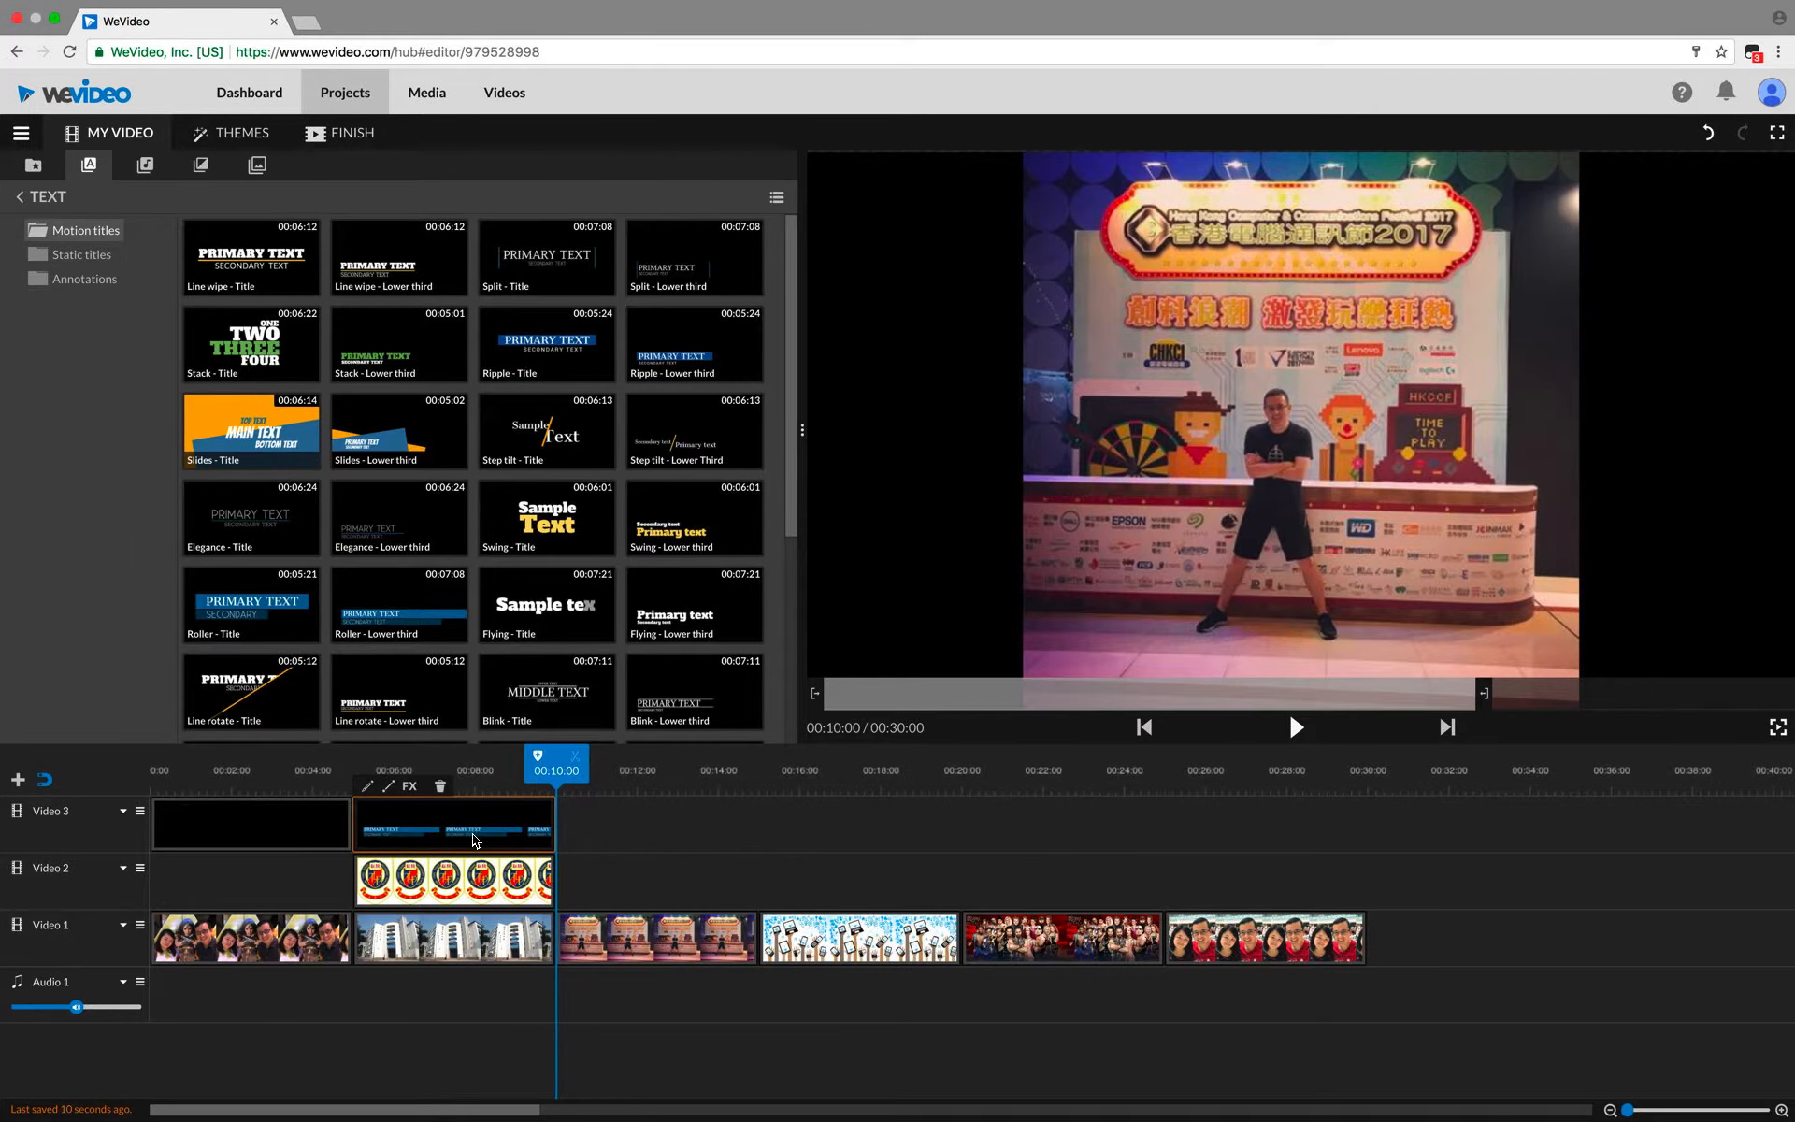
Step: Paste four copies of the trimmed Roller - Lower third title onto Video 3, aligning one above each remaining photo
{"action": "left_click_drag", "start_coordinate": [658, 774], "coordinate": [804, 776]}
{"action": "key", "text": "super+v"}
{"action": "left_click", "coordinate": [710, 820]}
{"action": "left_click", "coordinate": [475, 832]}
{"action": "key", "text": "super+v"}
{"action": "left_click_drag", "start_coordinate": [998, 780], "coordinate": [1282, 780]}
{"action": "key", "text": "super+v"}
{"action": "key", "text": "super+v"}
{"action": "left_click_drag", "start_coordinate": [860, 839], "coordinate": [816, 838]}
{"action": "left_click_drag", "start_coordinate": [1148, 825], "coordinate": [1082, 827]}
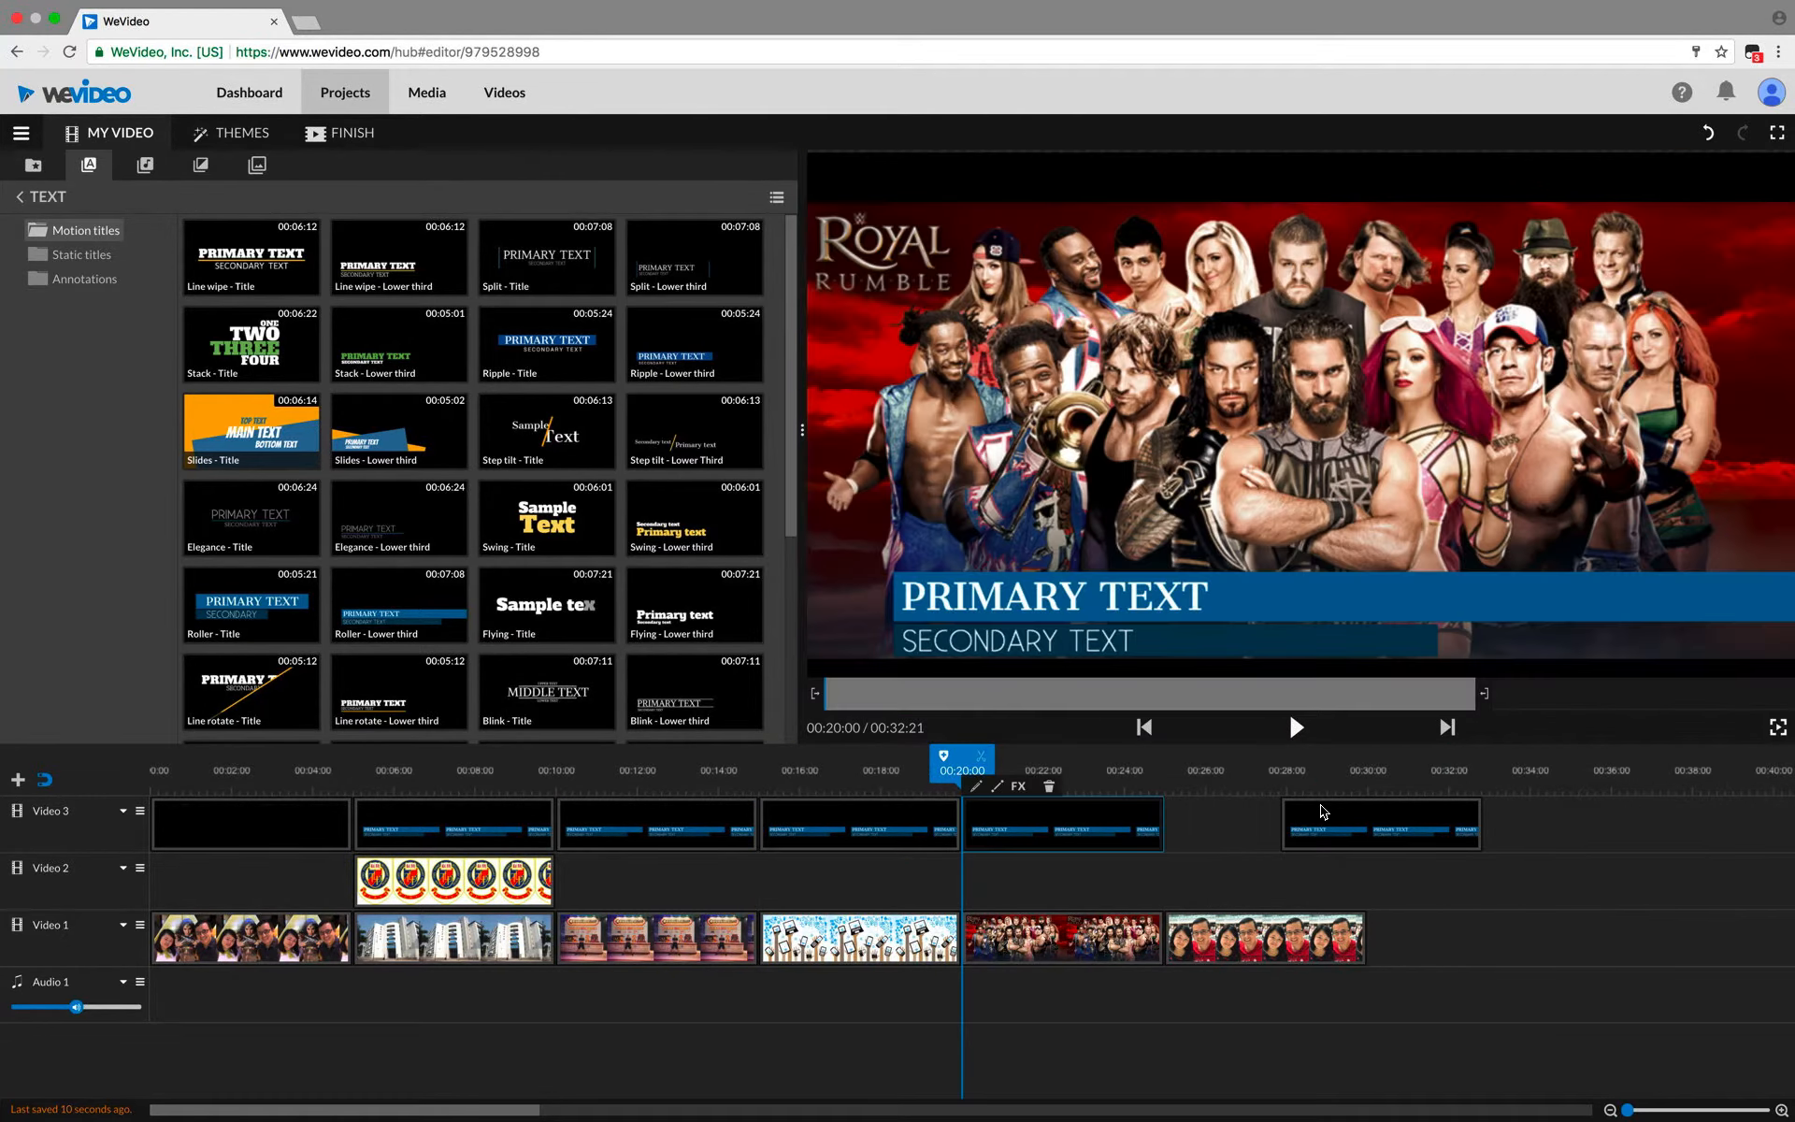
{"action": "left_click_drag", "start_coordinate": [1328, 827], "coordinate": [1092, 841]}
Step: Scale the school logo clip on Video 2 to 0.47 and move it to position x 91, y 37
{"action": "left_click", "coordinate": [470, 787]}
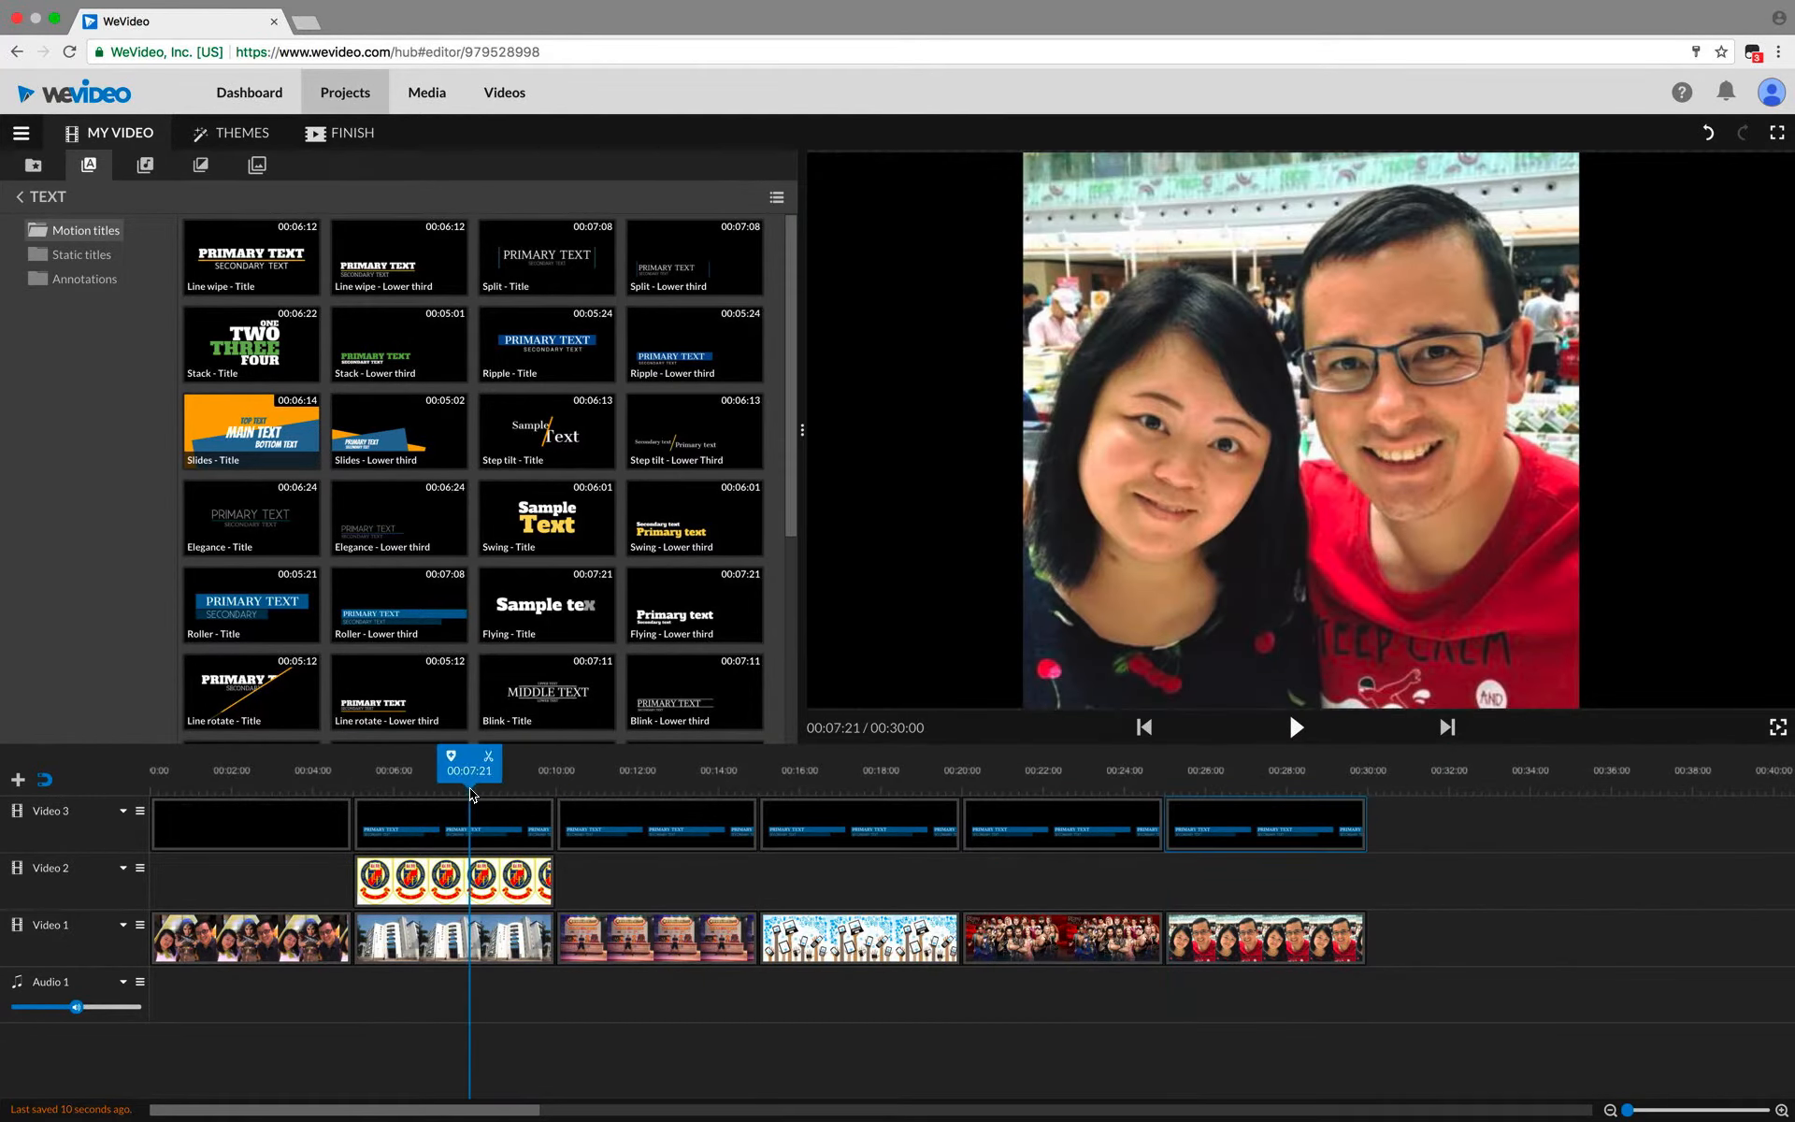
{"action": "left_click", "coordinate": [660, 828]}
{"action": "left_click", "coordinate": [545, 835]}
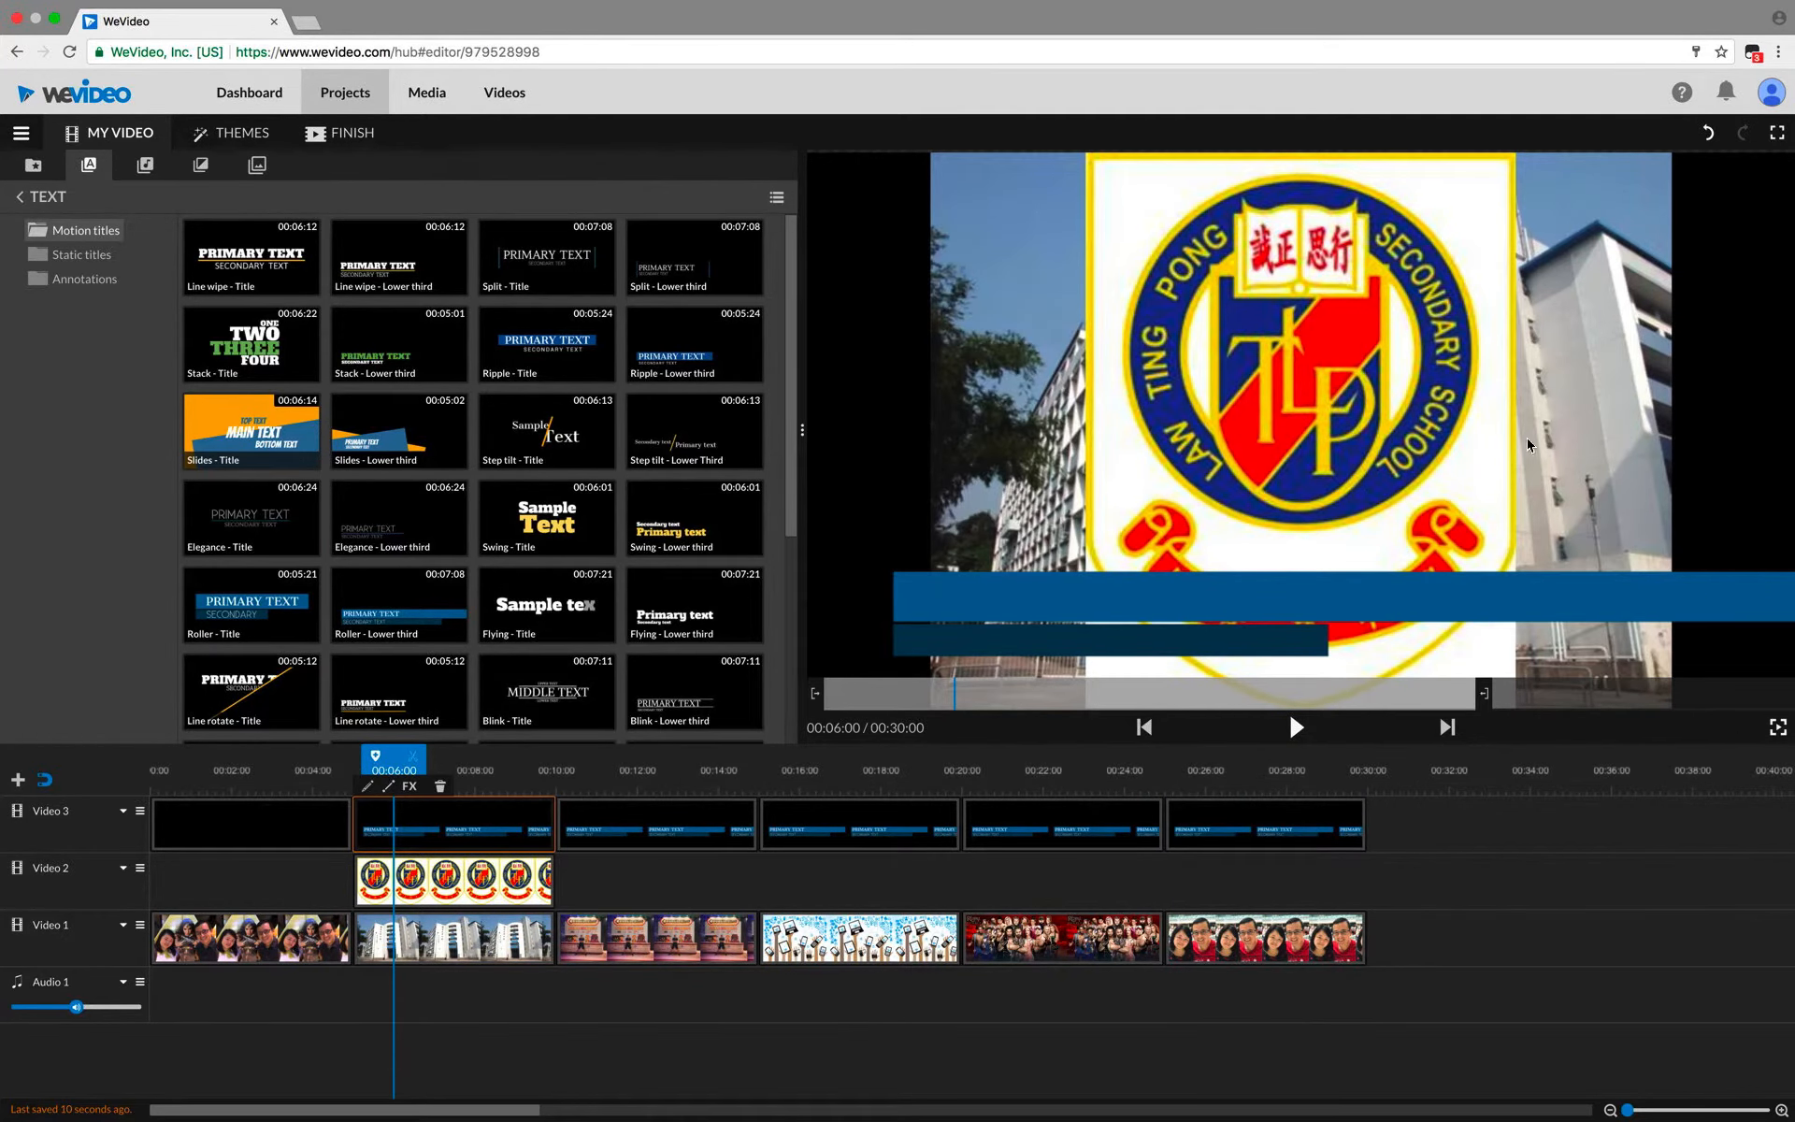
{"action": "left_click", "coordinate": [485, 884]}
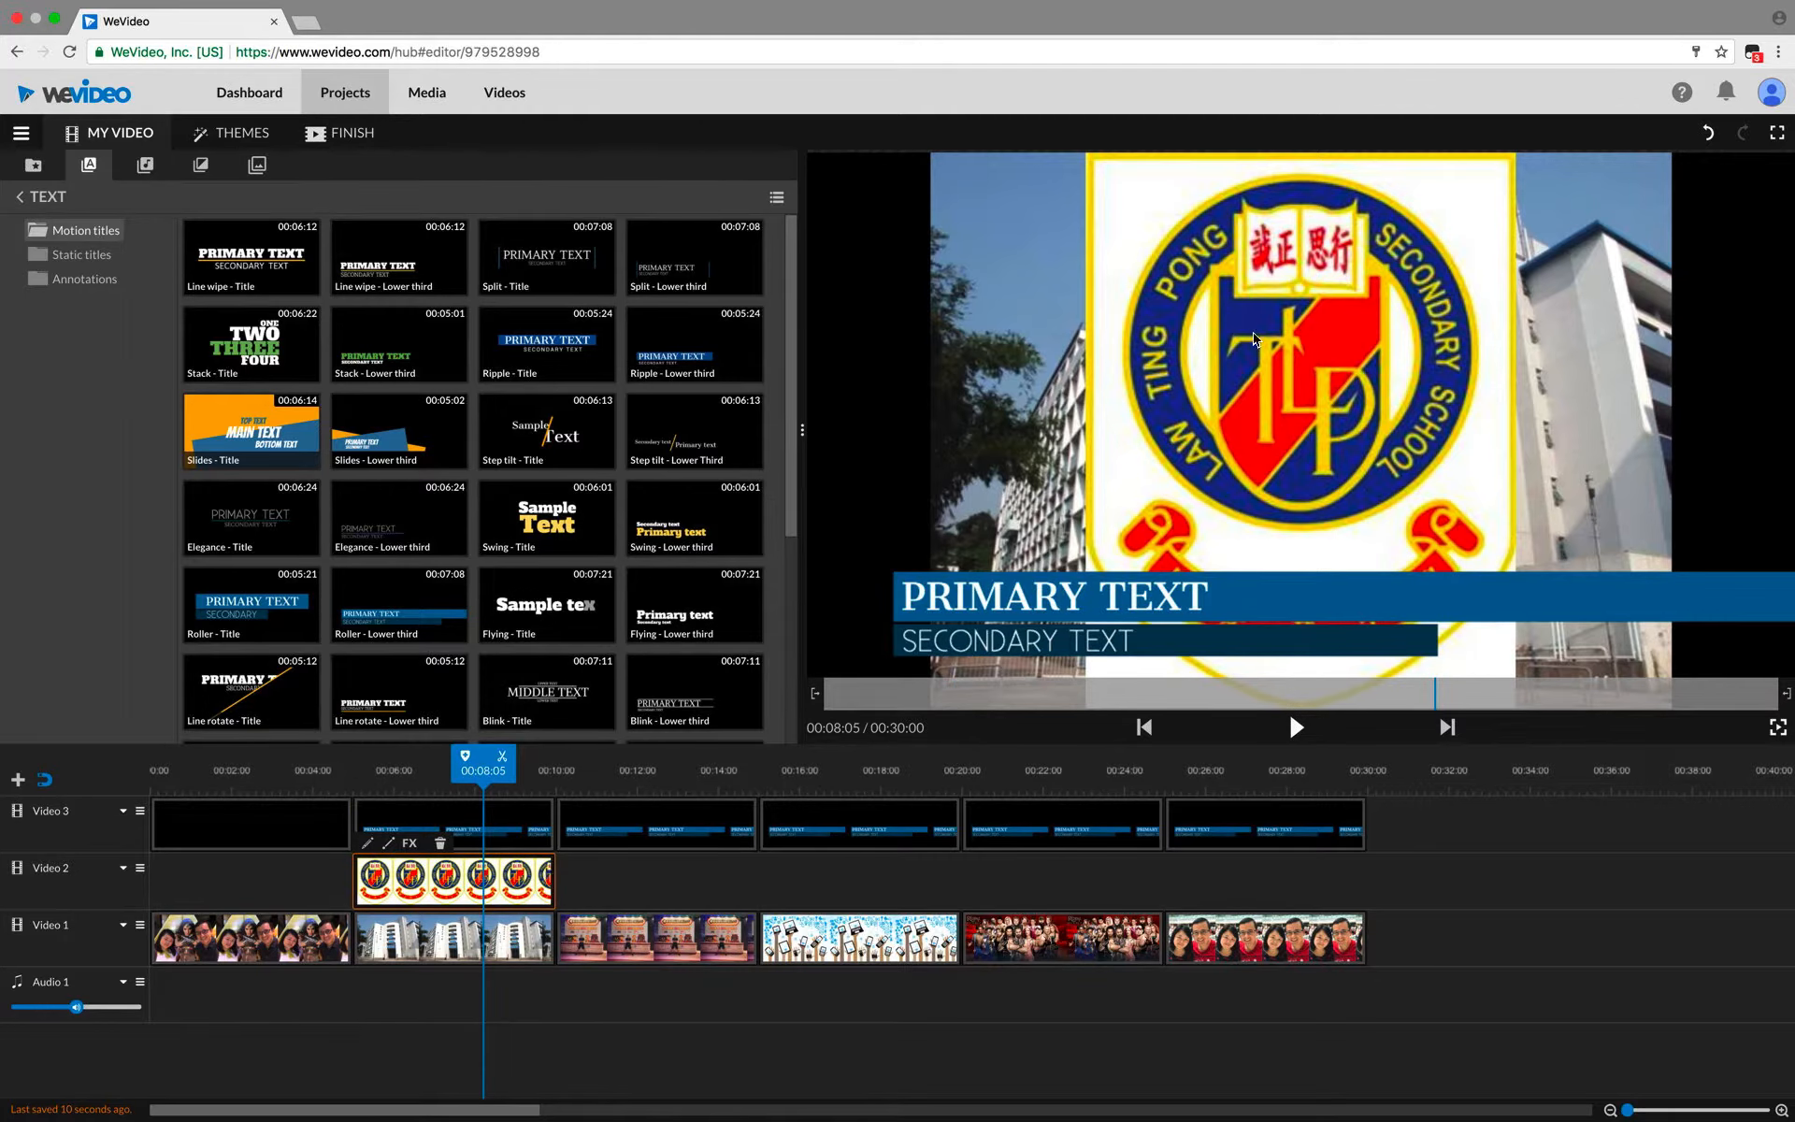
{"action": "double_click", "coordinate": [512, 882]}
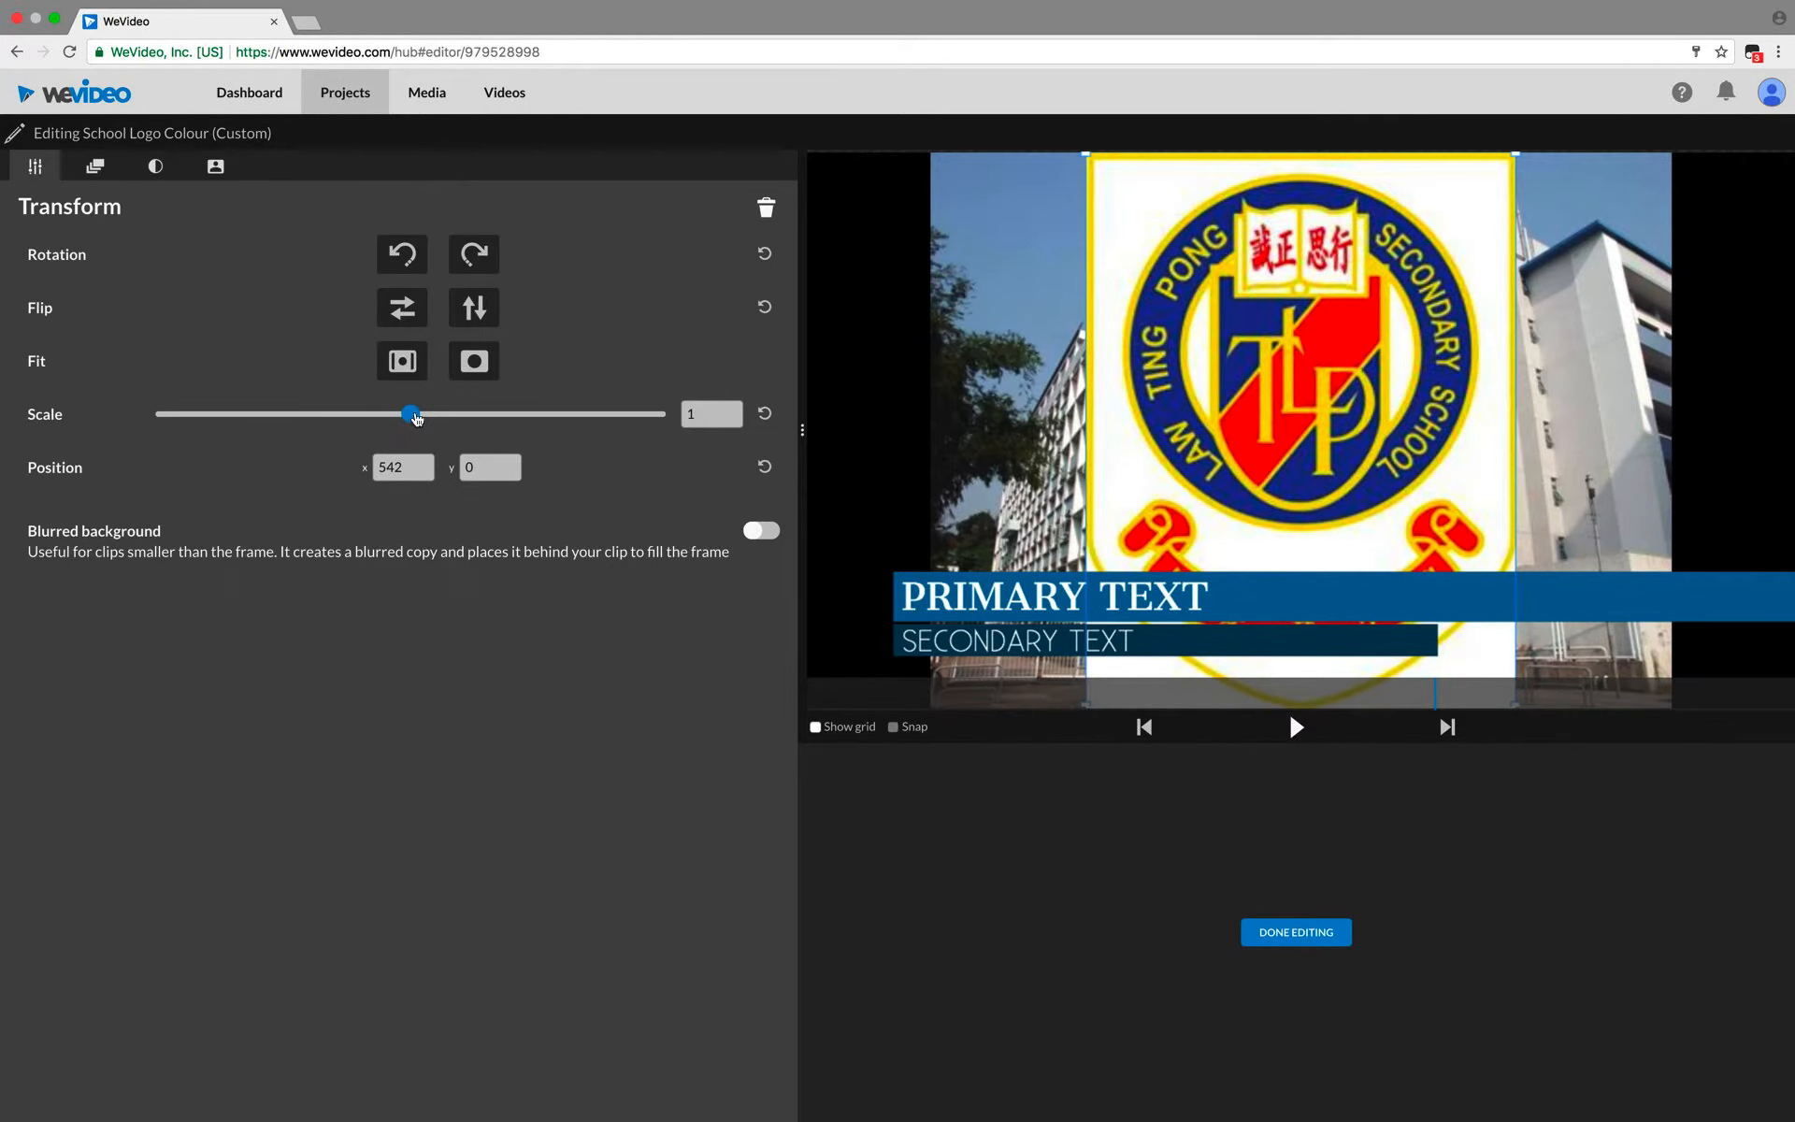
{"action": "left_click_drag", "start_coordinate": [415, 418], "coordinate": [274, 440]}
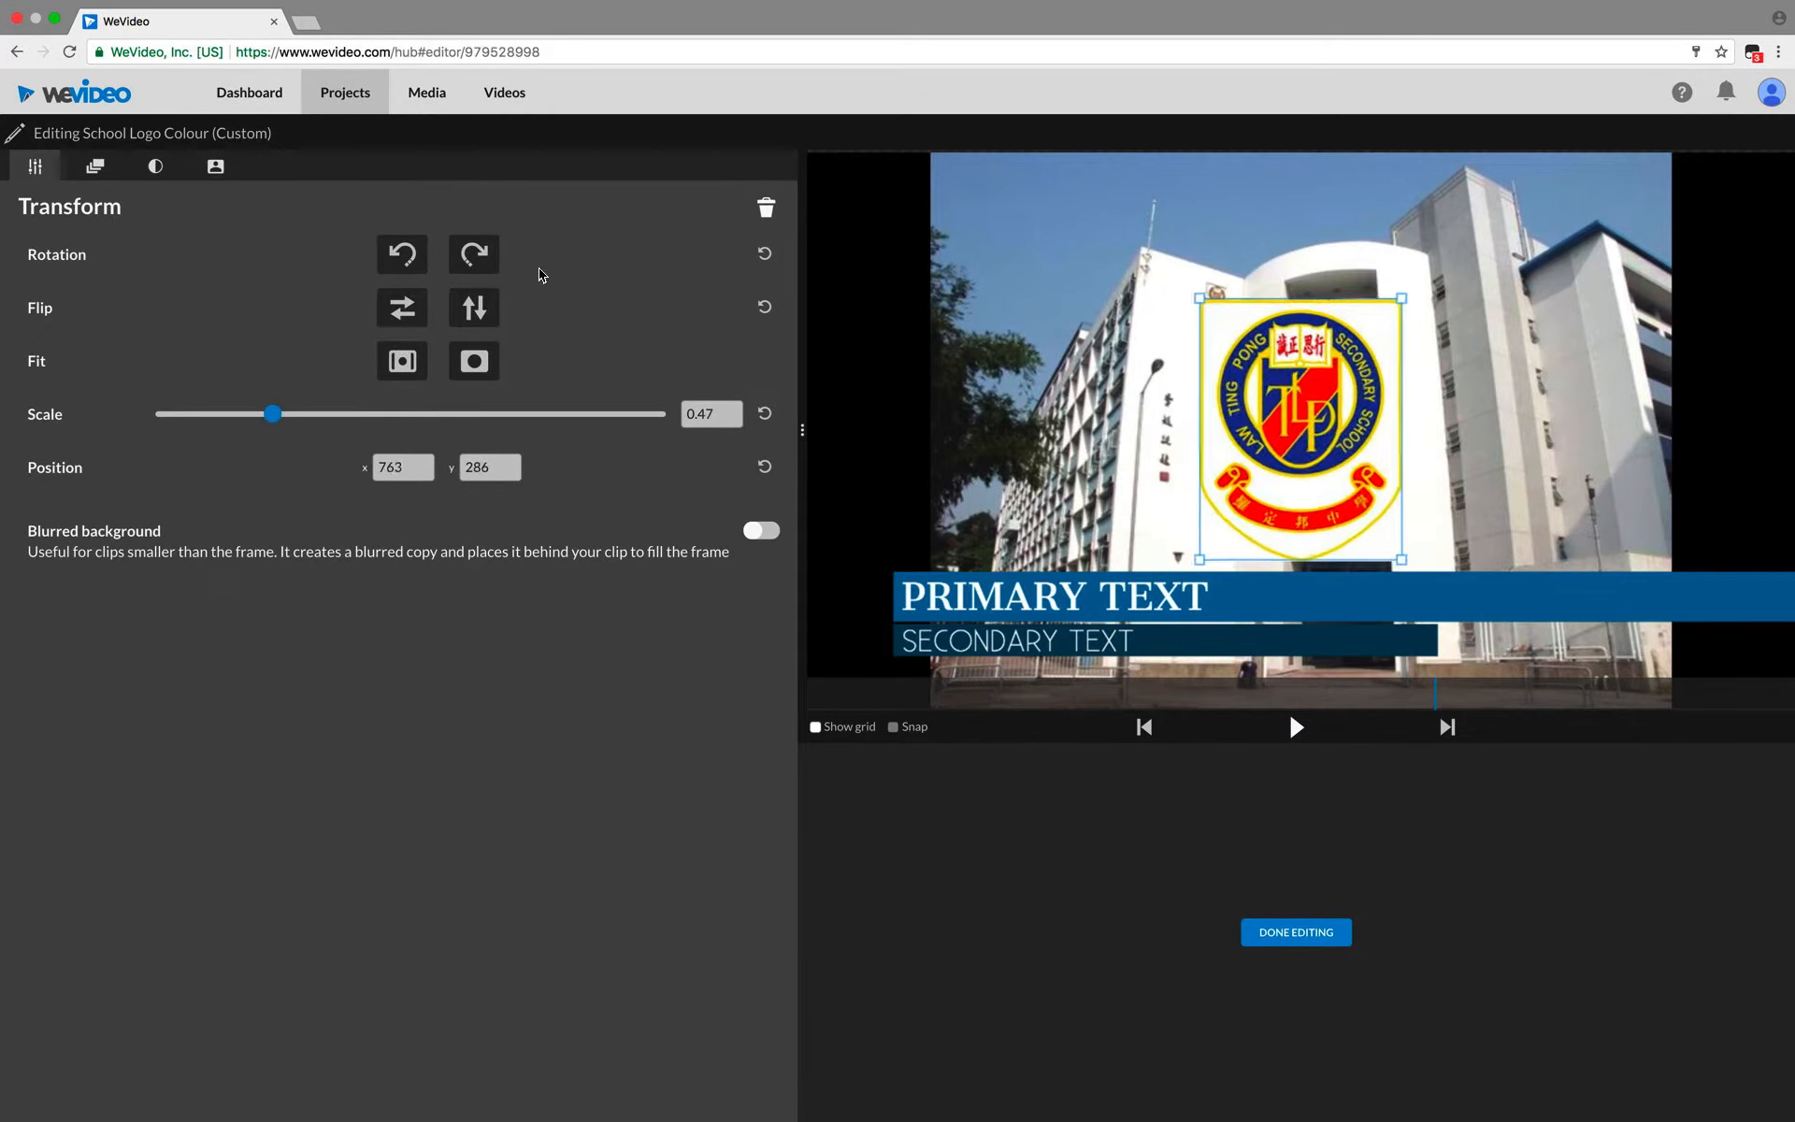
{"action": "left_click_drag", "start_coordinate": [1293, 387], "coordinate": [946, 259]}
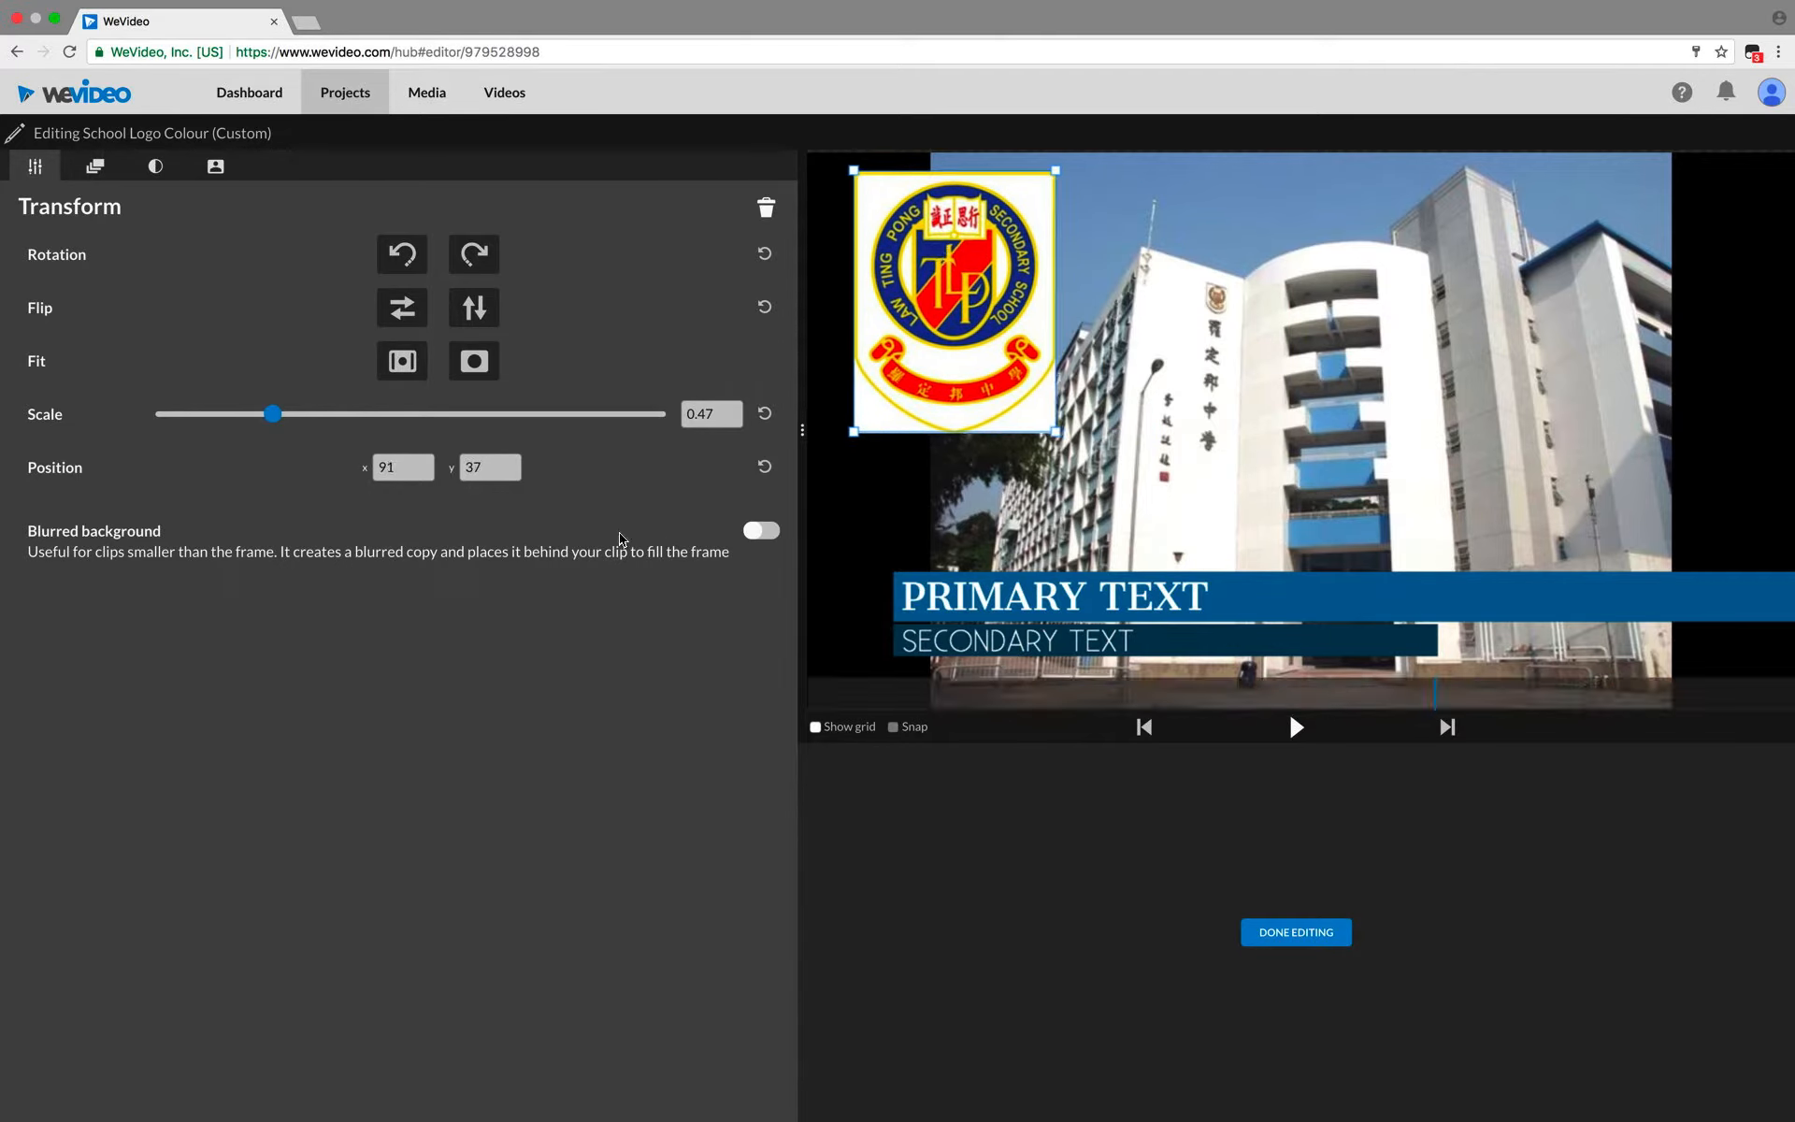
Step: Examine the school logo clip's rotation and animation settings
{"action": "left_click", "coordinate": [401, 254]}
{"action": "left_click", "coordinate": [474, 255]}
{"action": "left_click", "coordinate": [95, 166]}
{"action": "left_click", "coordinate": [44, 168]}
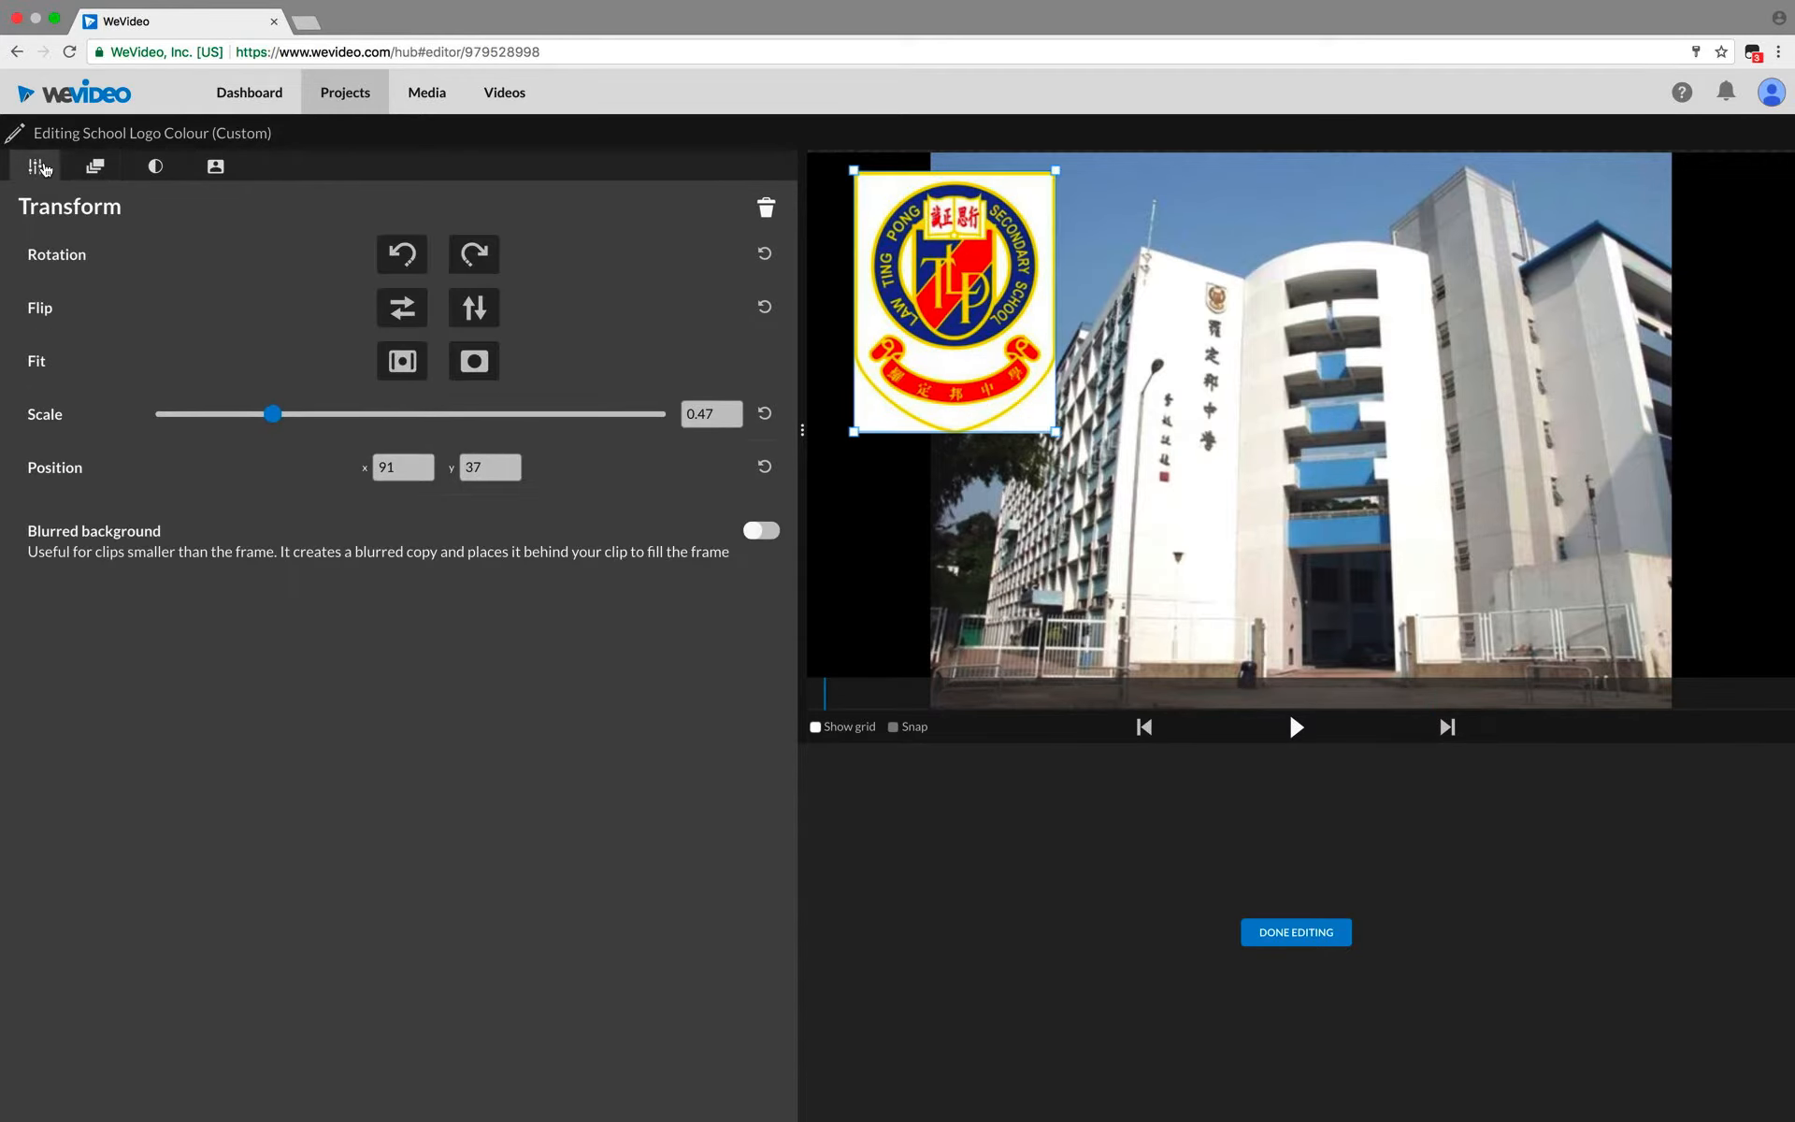
{"action": "left_click", "coordinate": [91, 167]}
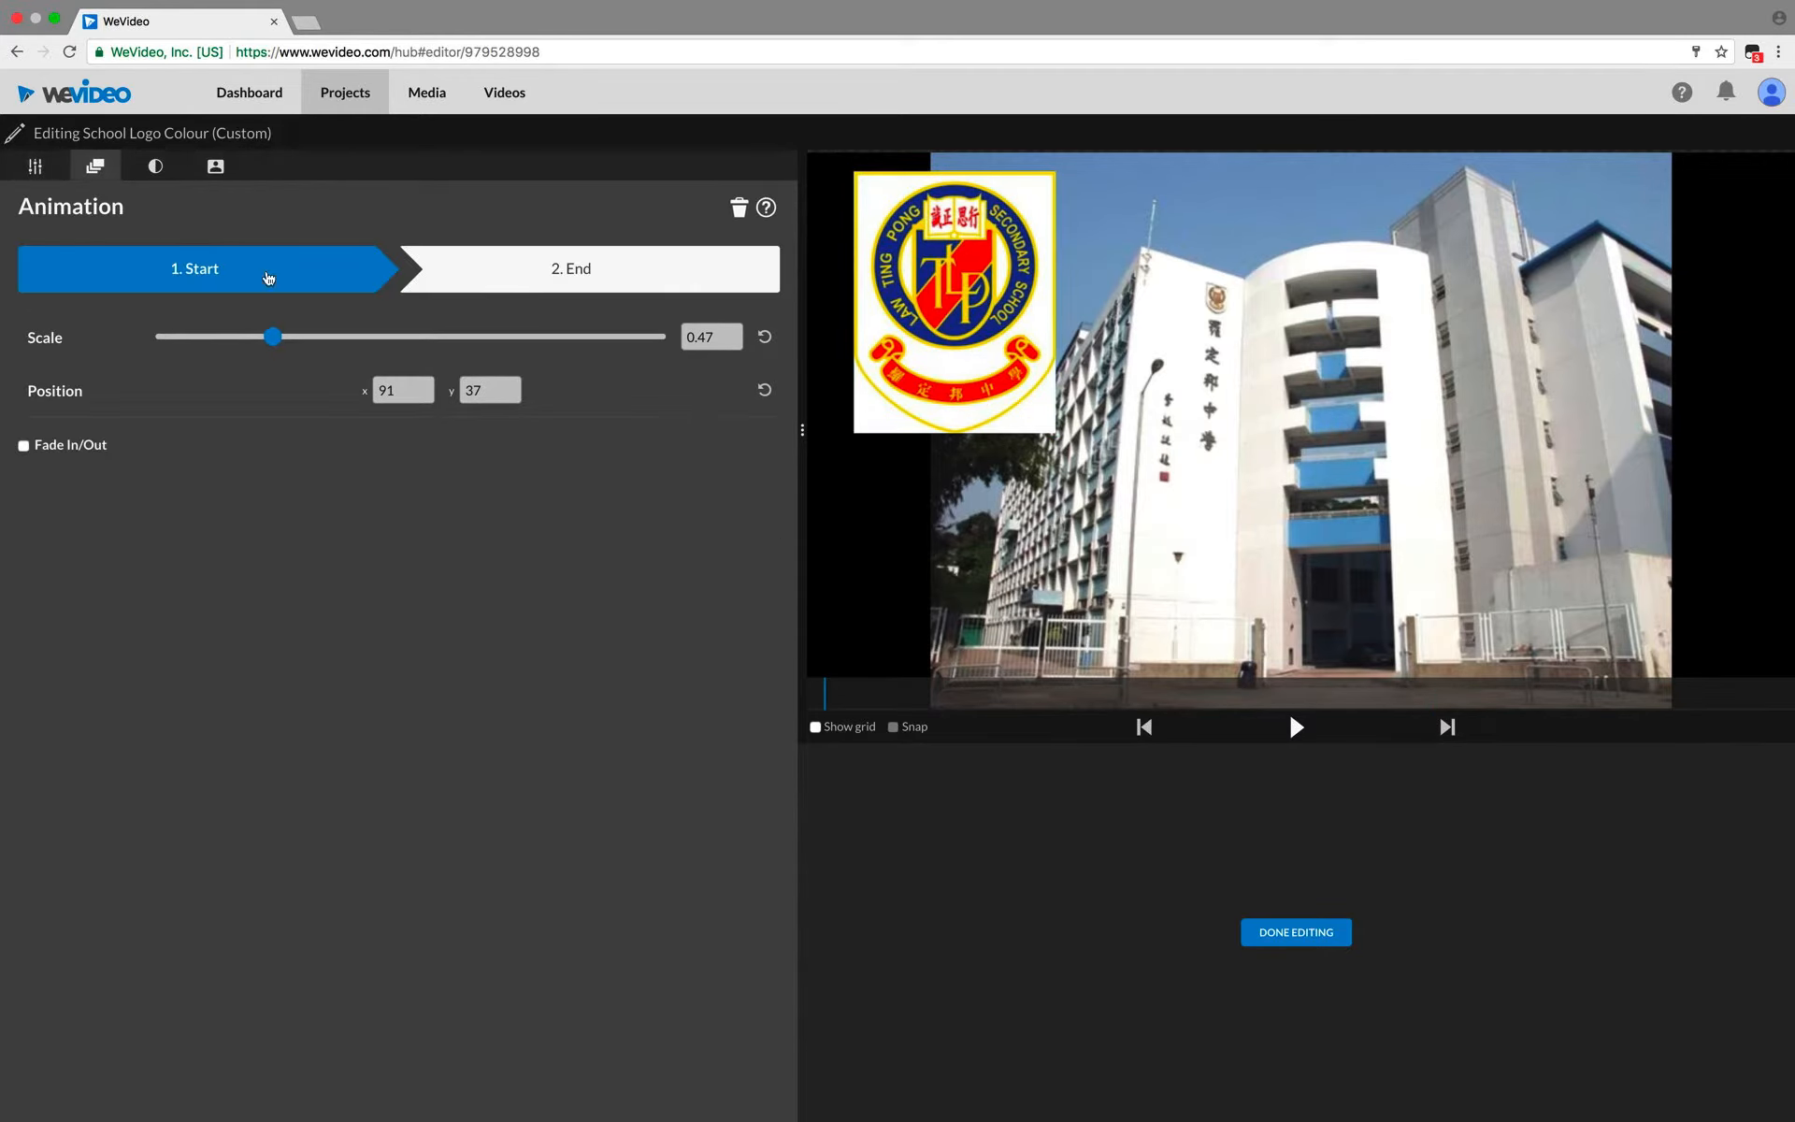
{"action": "left_click", "coordinate": [36, 168]}
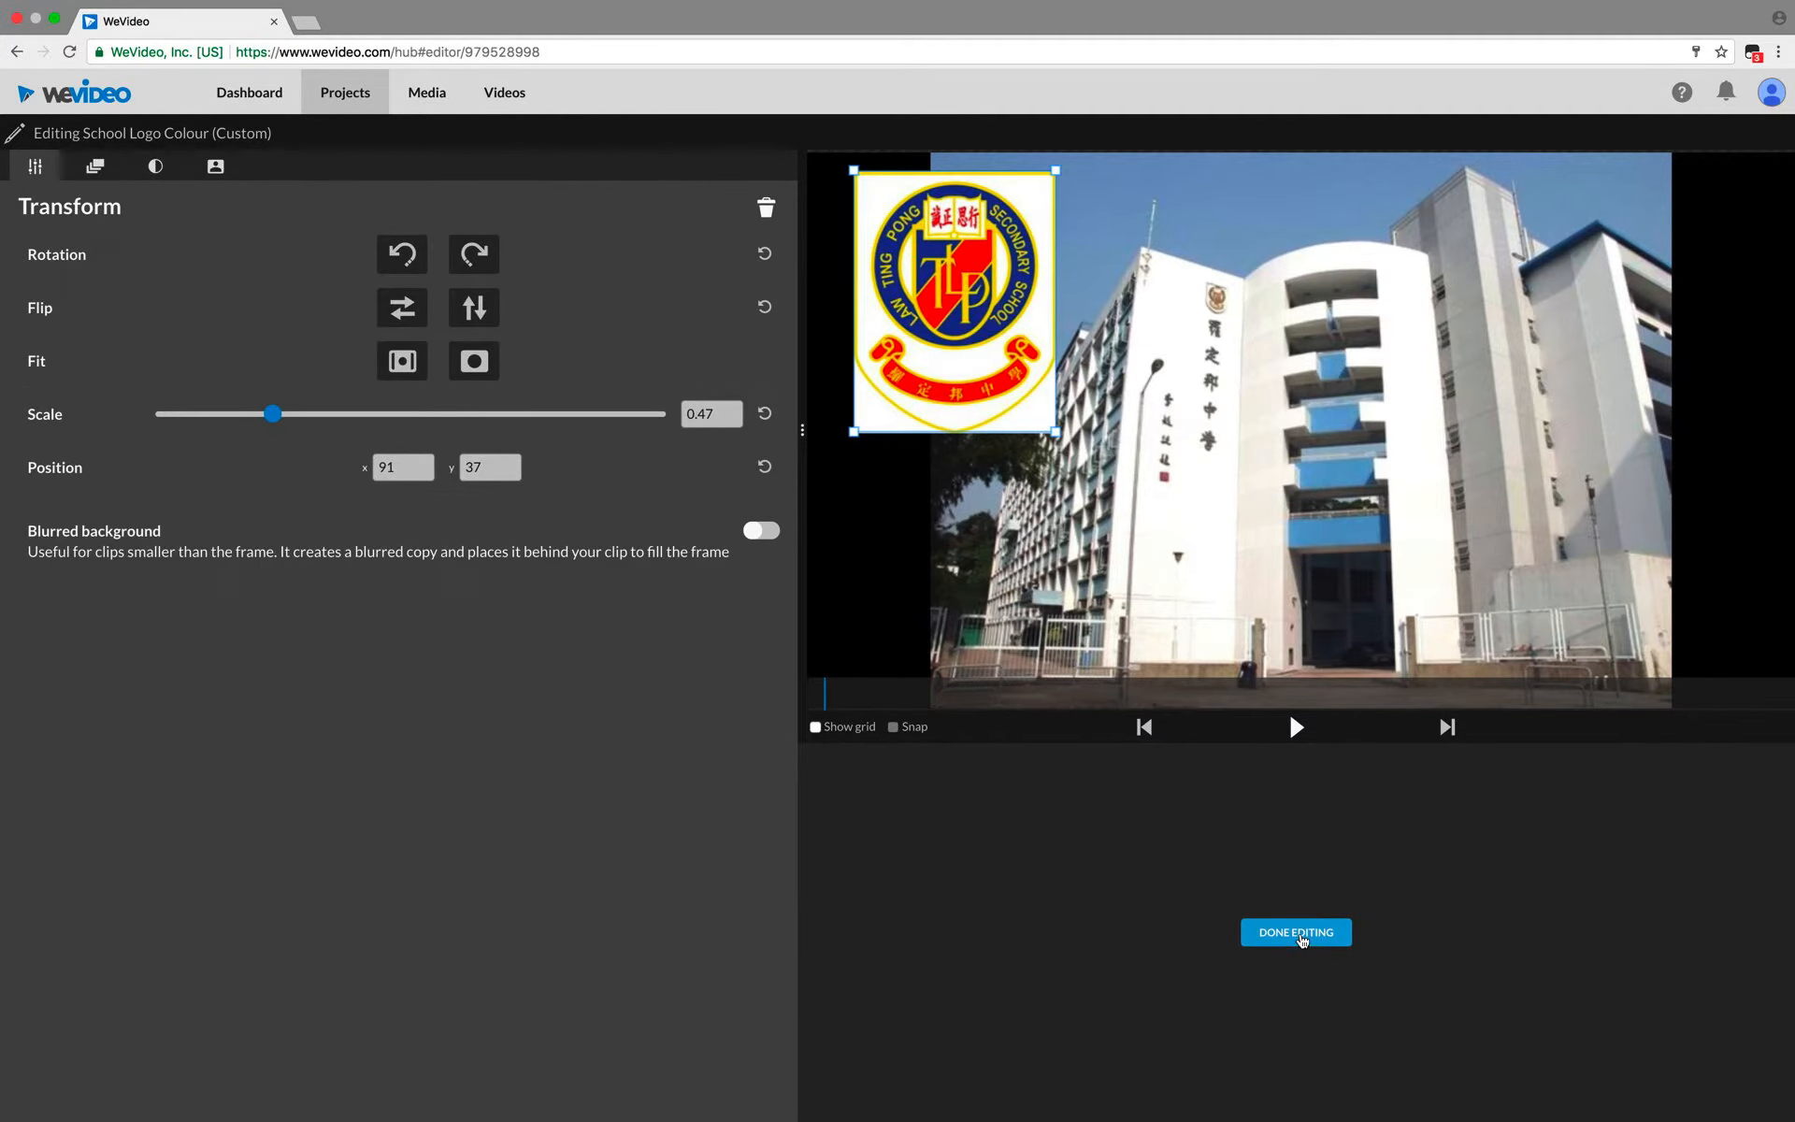
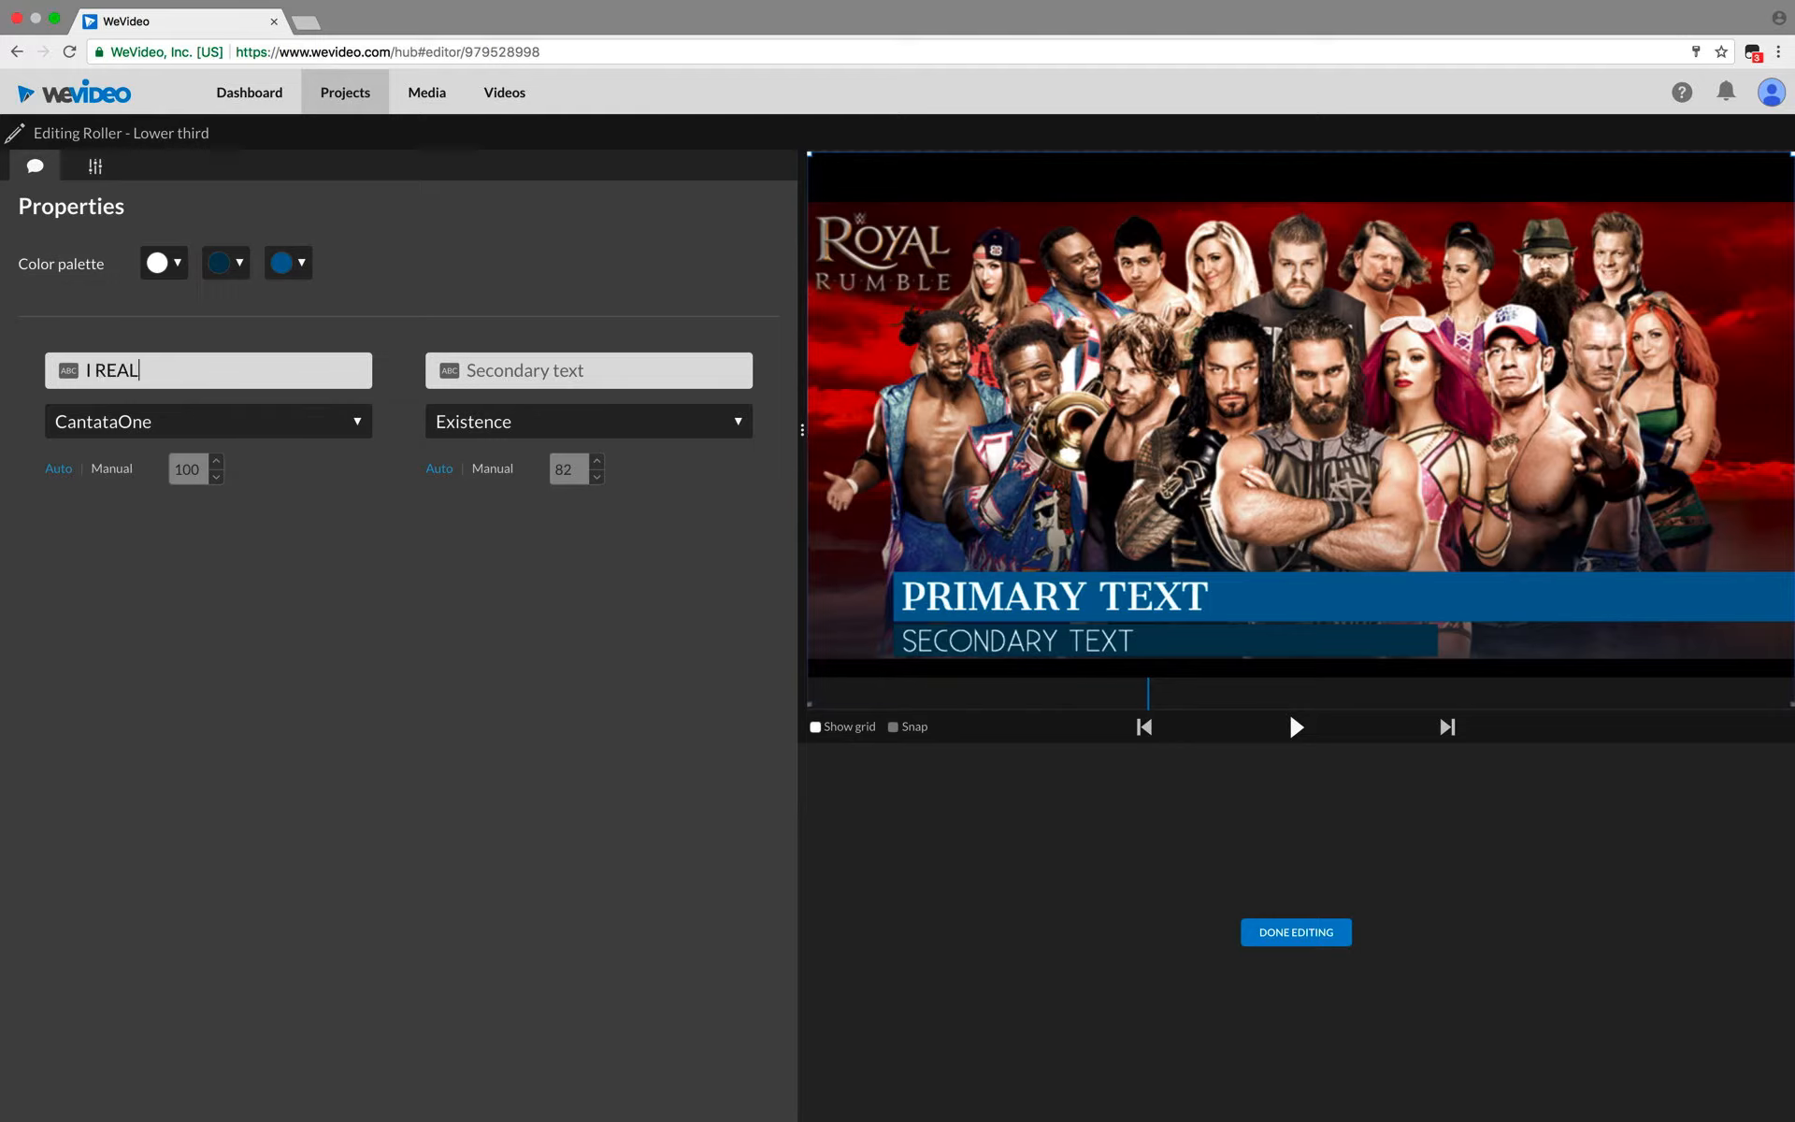
Step: Set the WWE photo's title to primary text "I REALLY LOVE" and secondary text "WWE WRESTLIN G", and finish editing
{"action": "type", "text": "LY LOVE "}
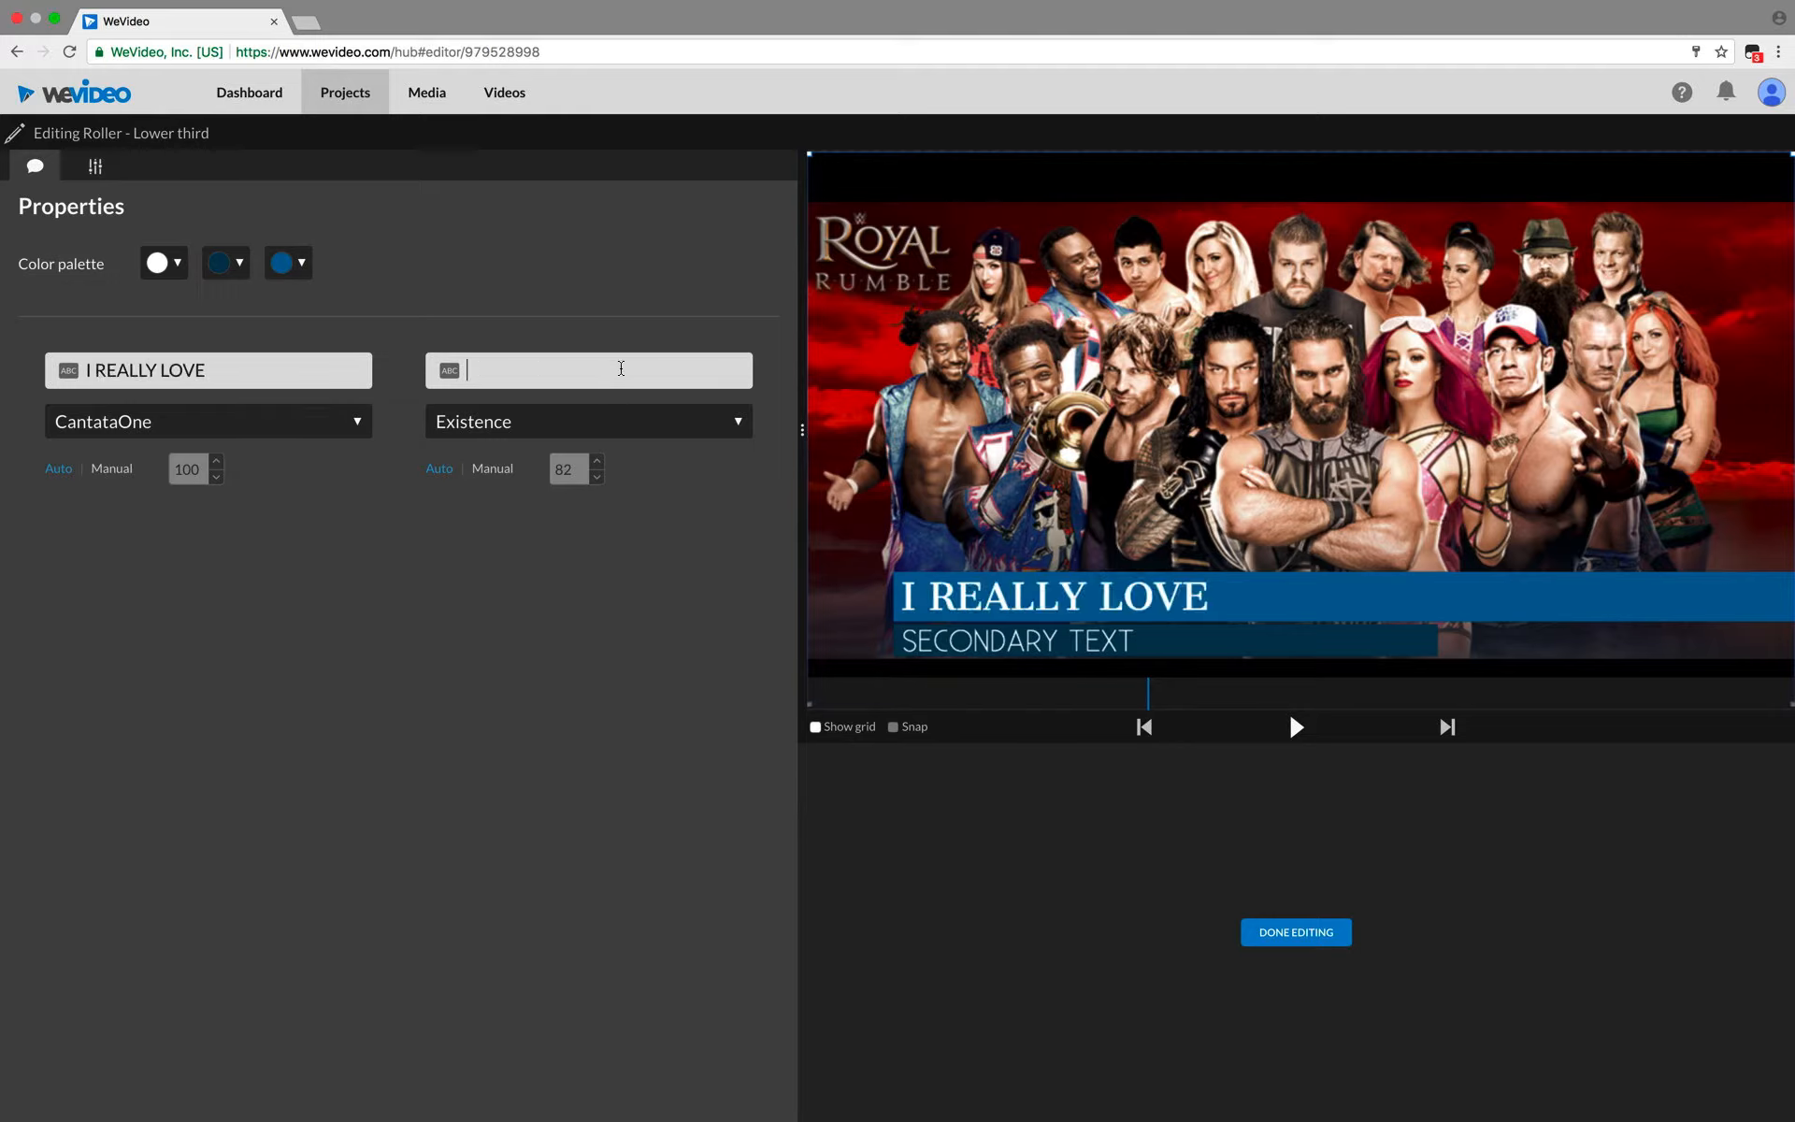
{"action": "type", "text": "WWE WRESTLIN"}
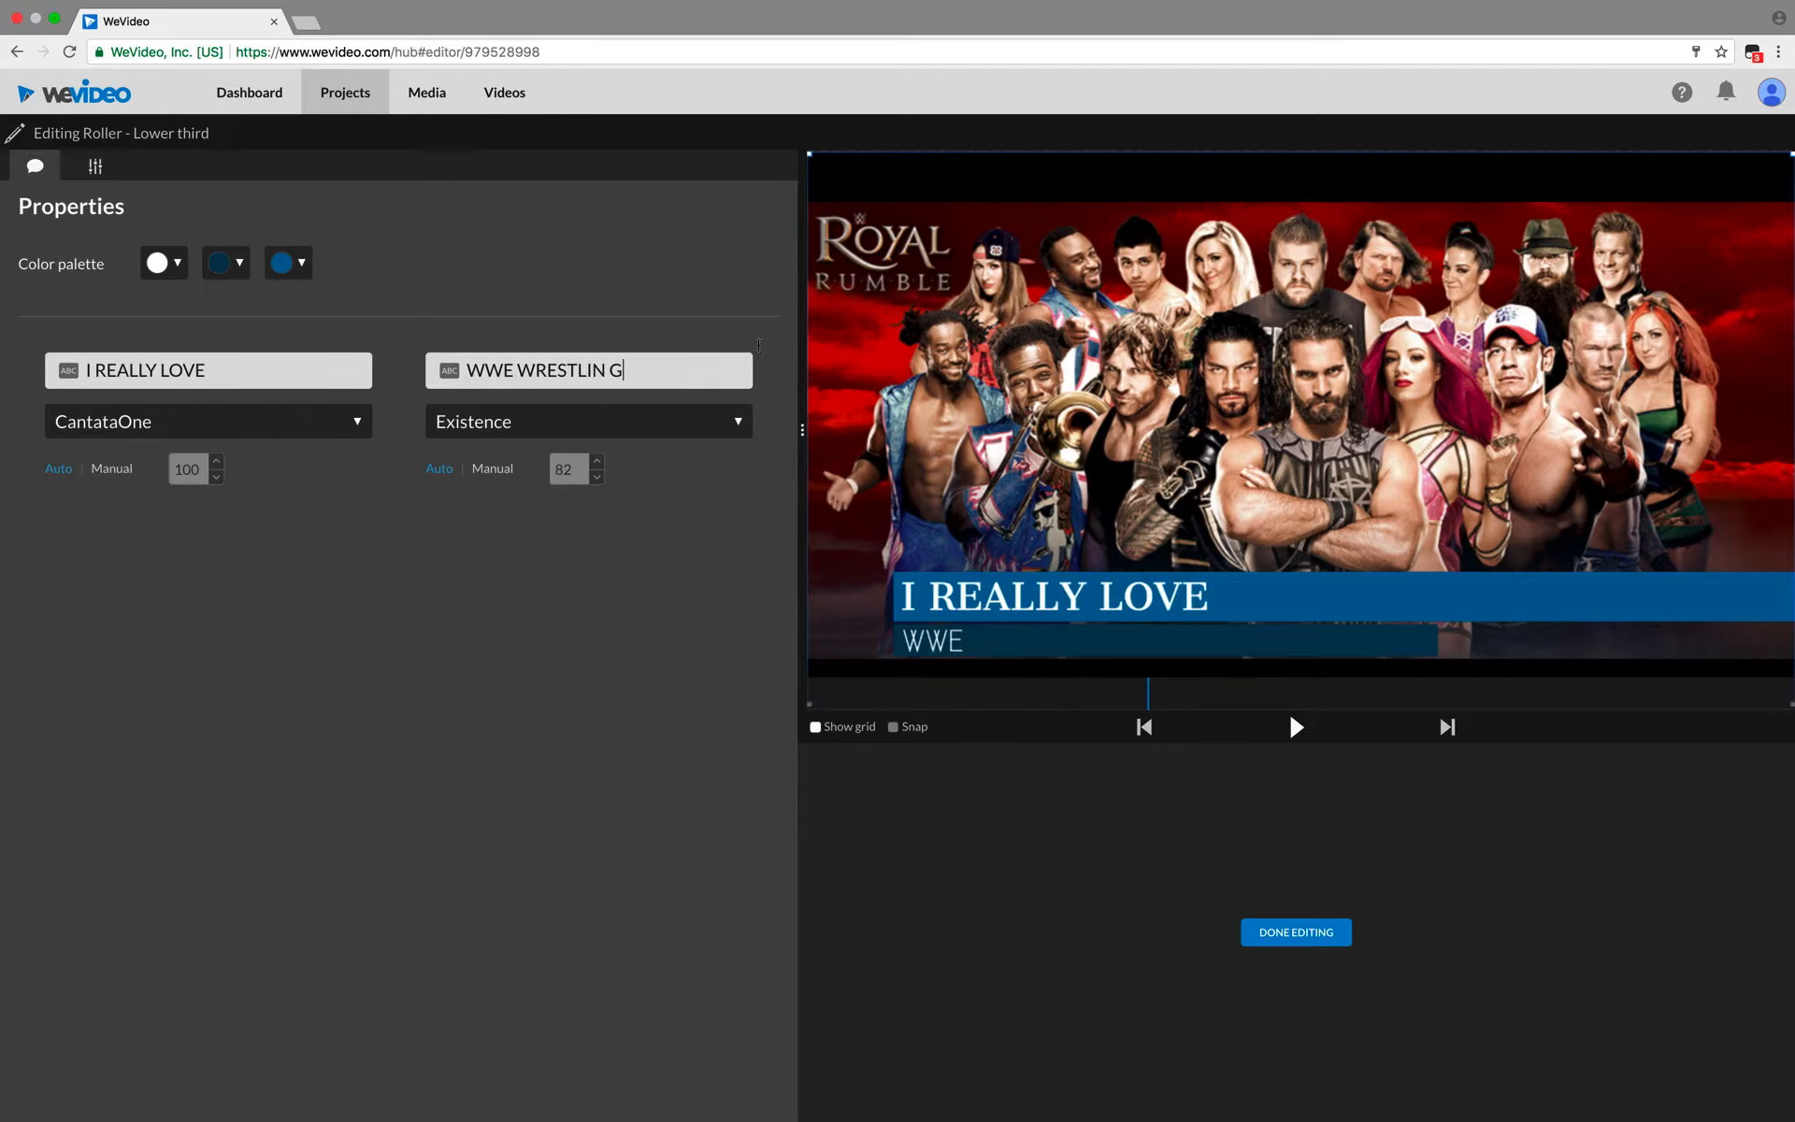
{"action": "type", "text": " G"}
{"action": "left_click", "coordinate": [1271, 932]}
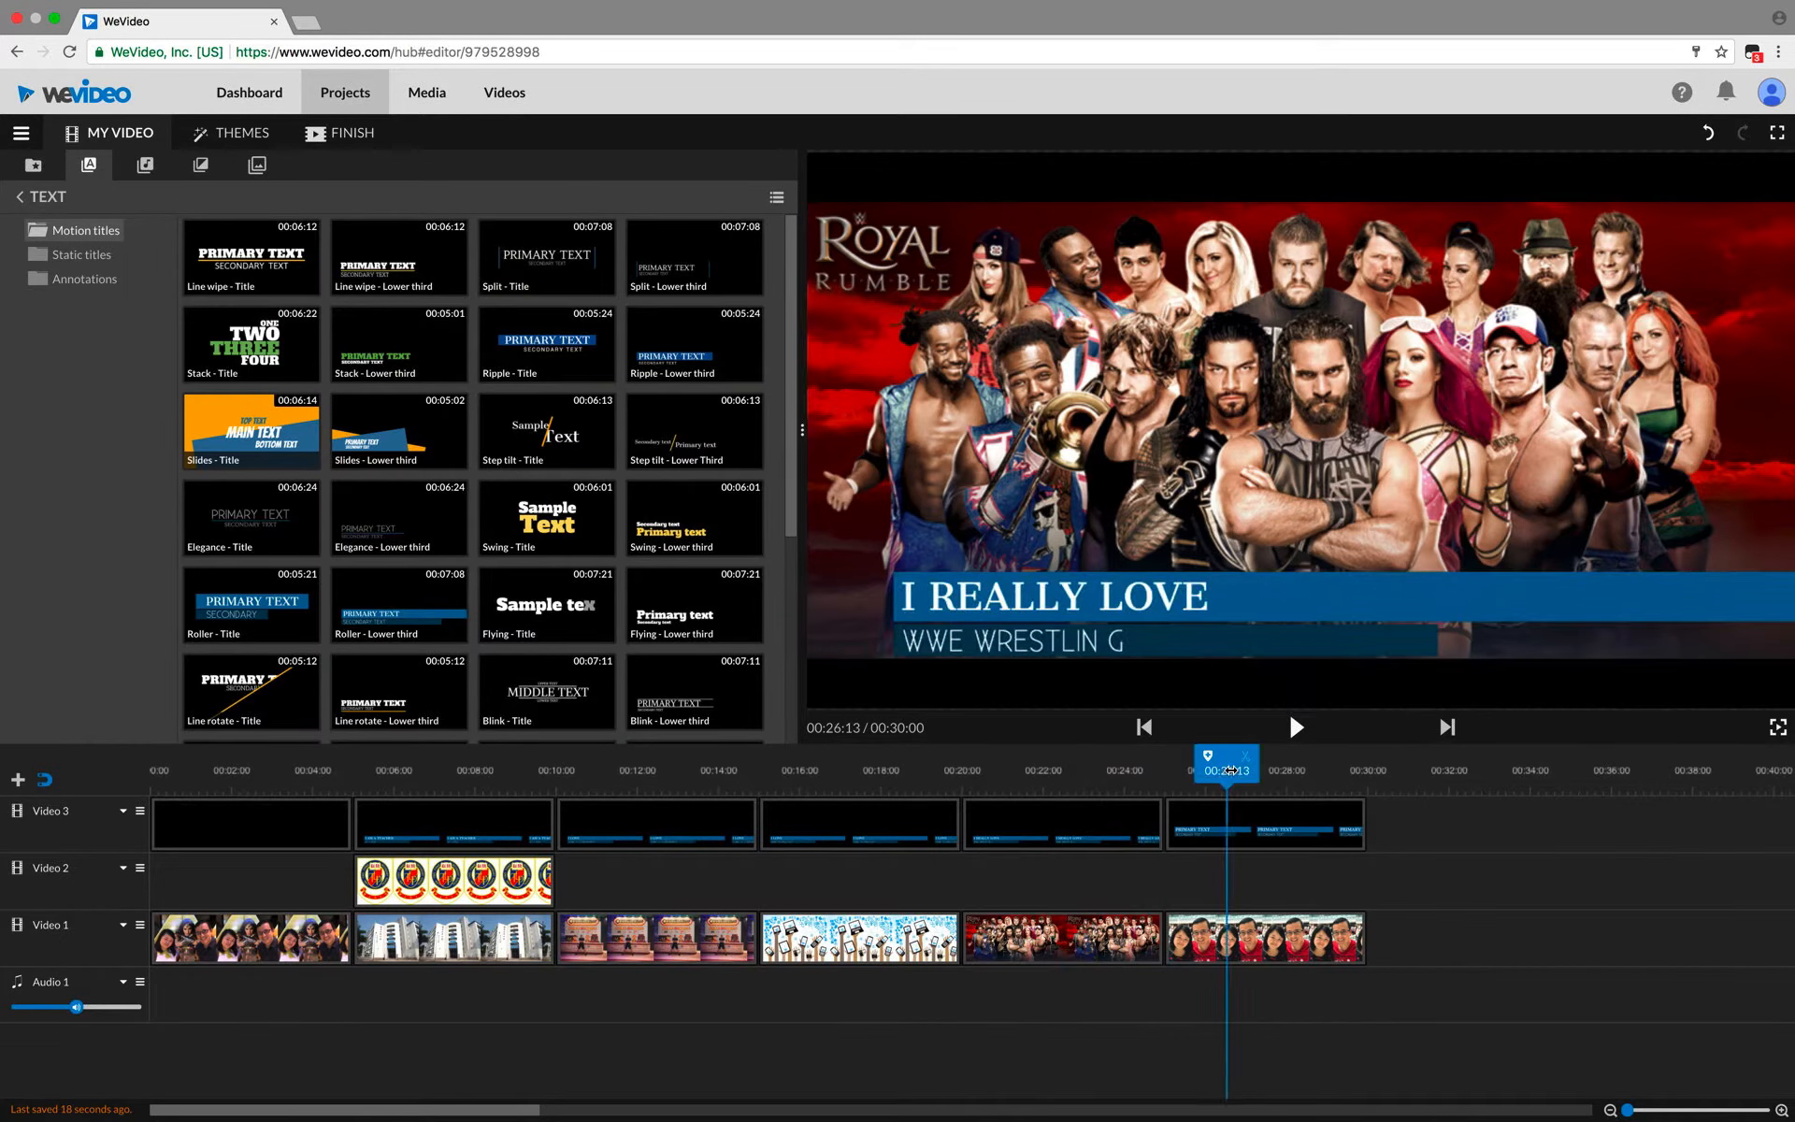
Step: Set the last title's primary text to "I ALSO LOVE" and secondary text to "My Wife," plus her name, and move the playhead to 00:30:00
{"action": "double_click", "coordinate": [1218, 829]}
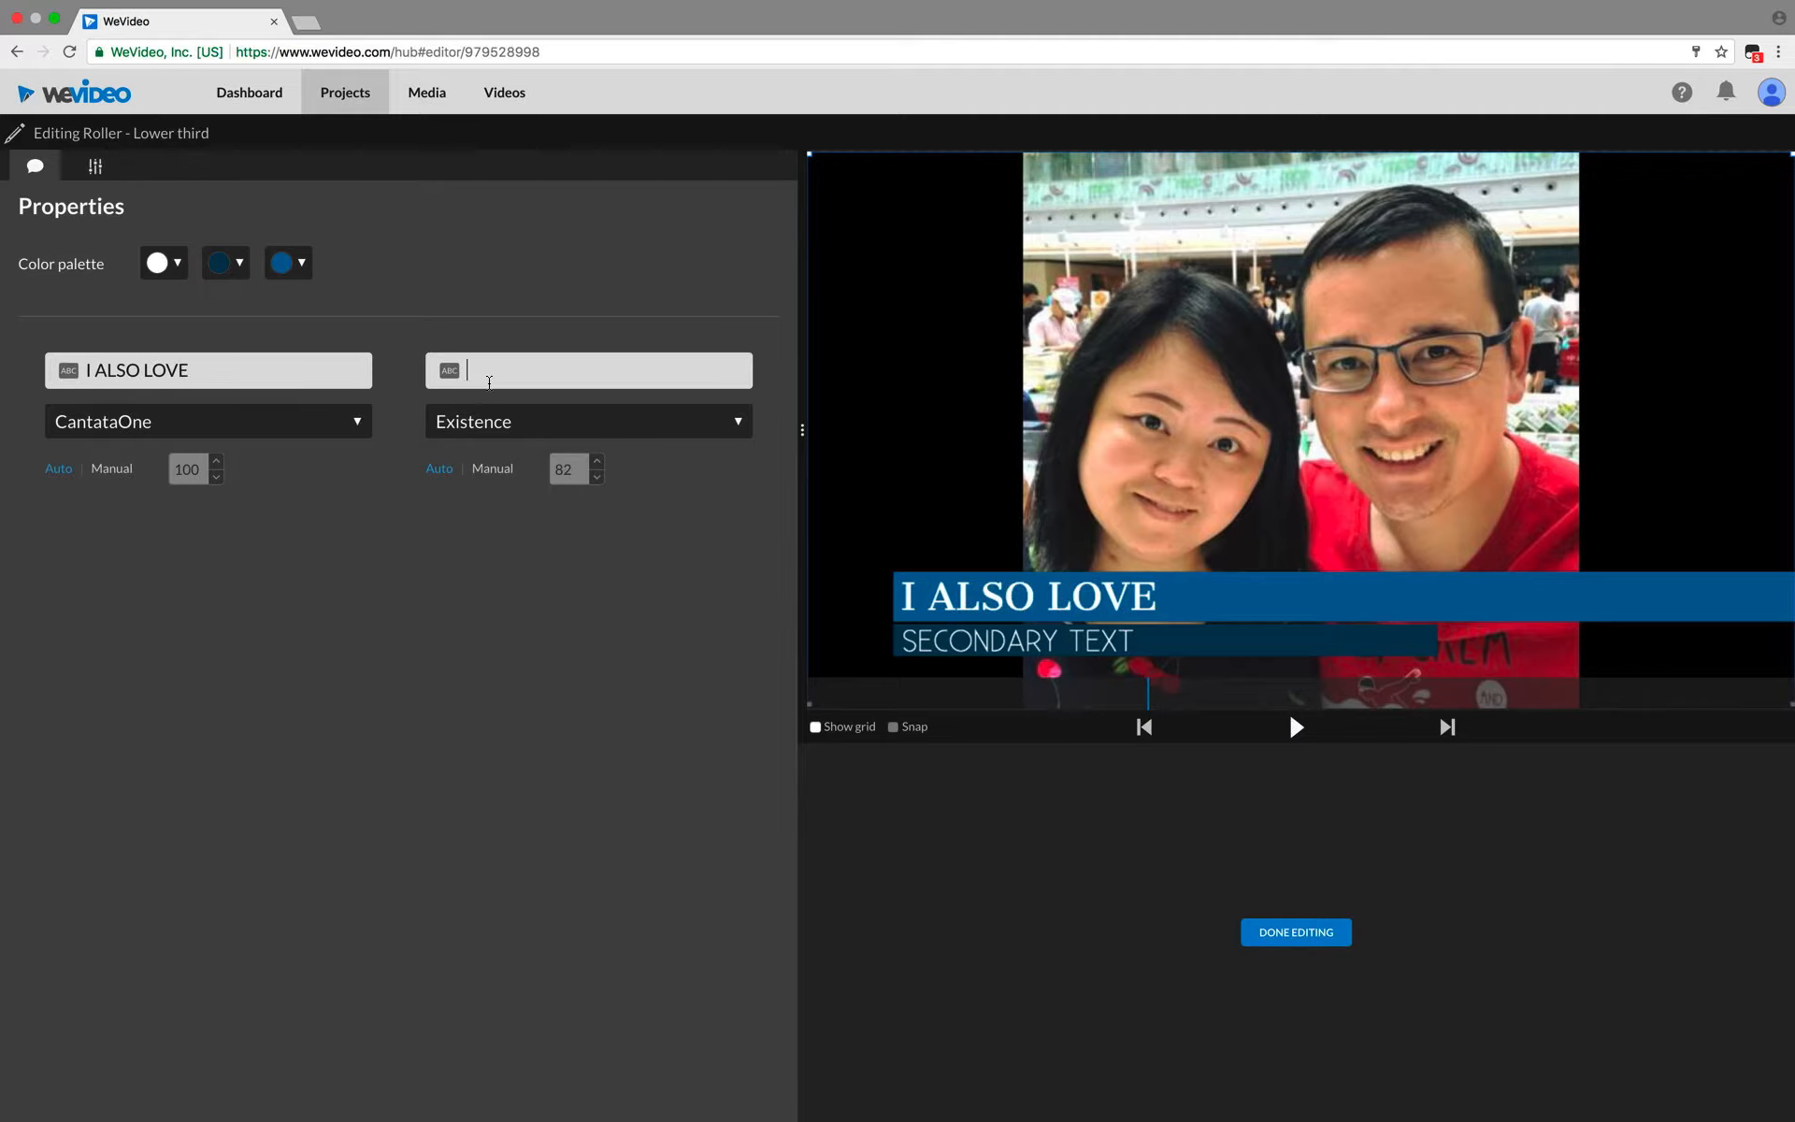
{"action": "type", "text": "WI"}
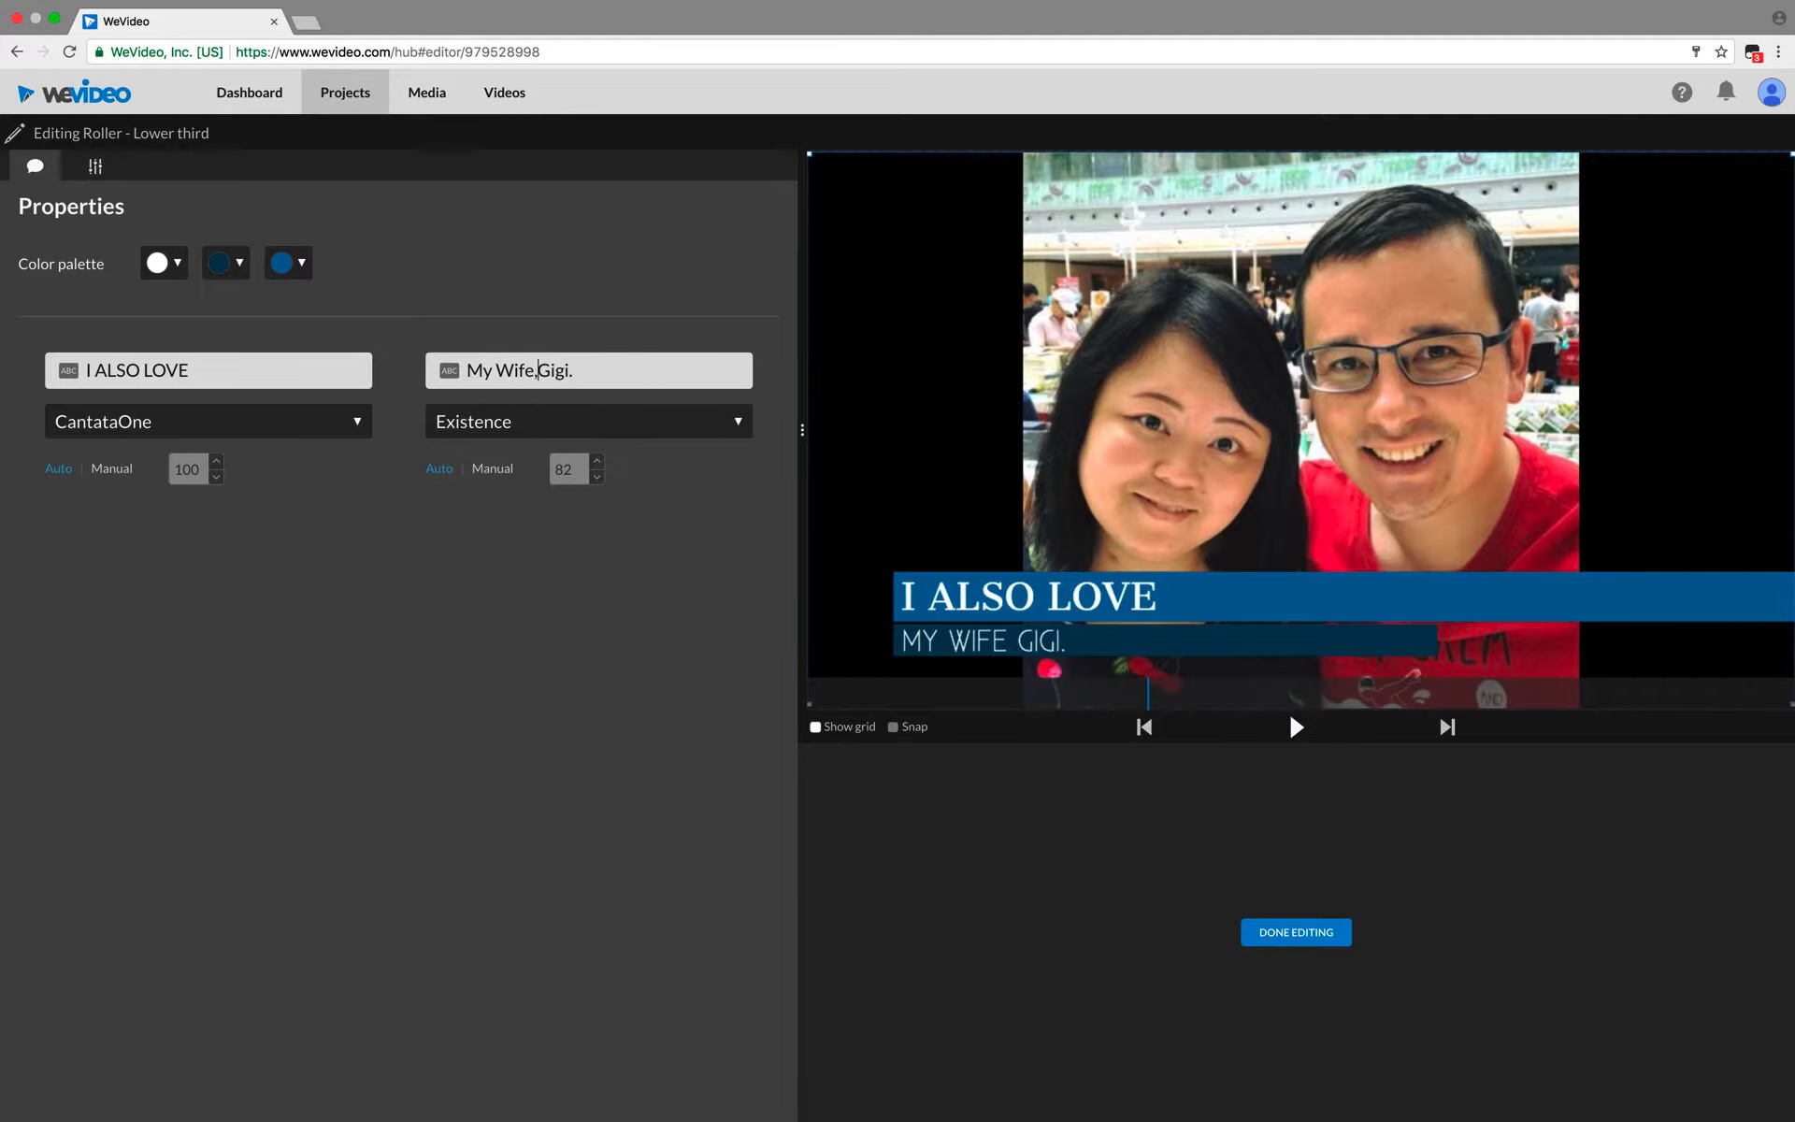
{"action": "left_click", "coordinate": [1296, 932]}
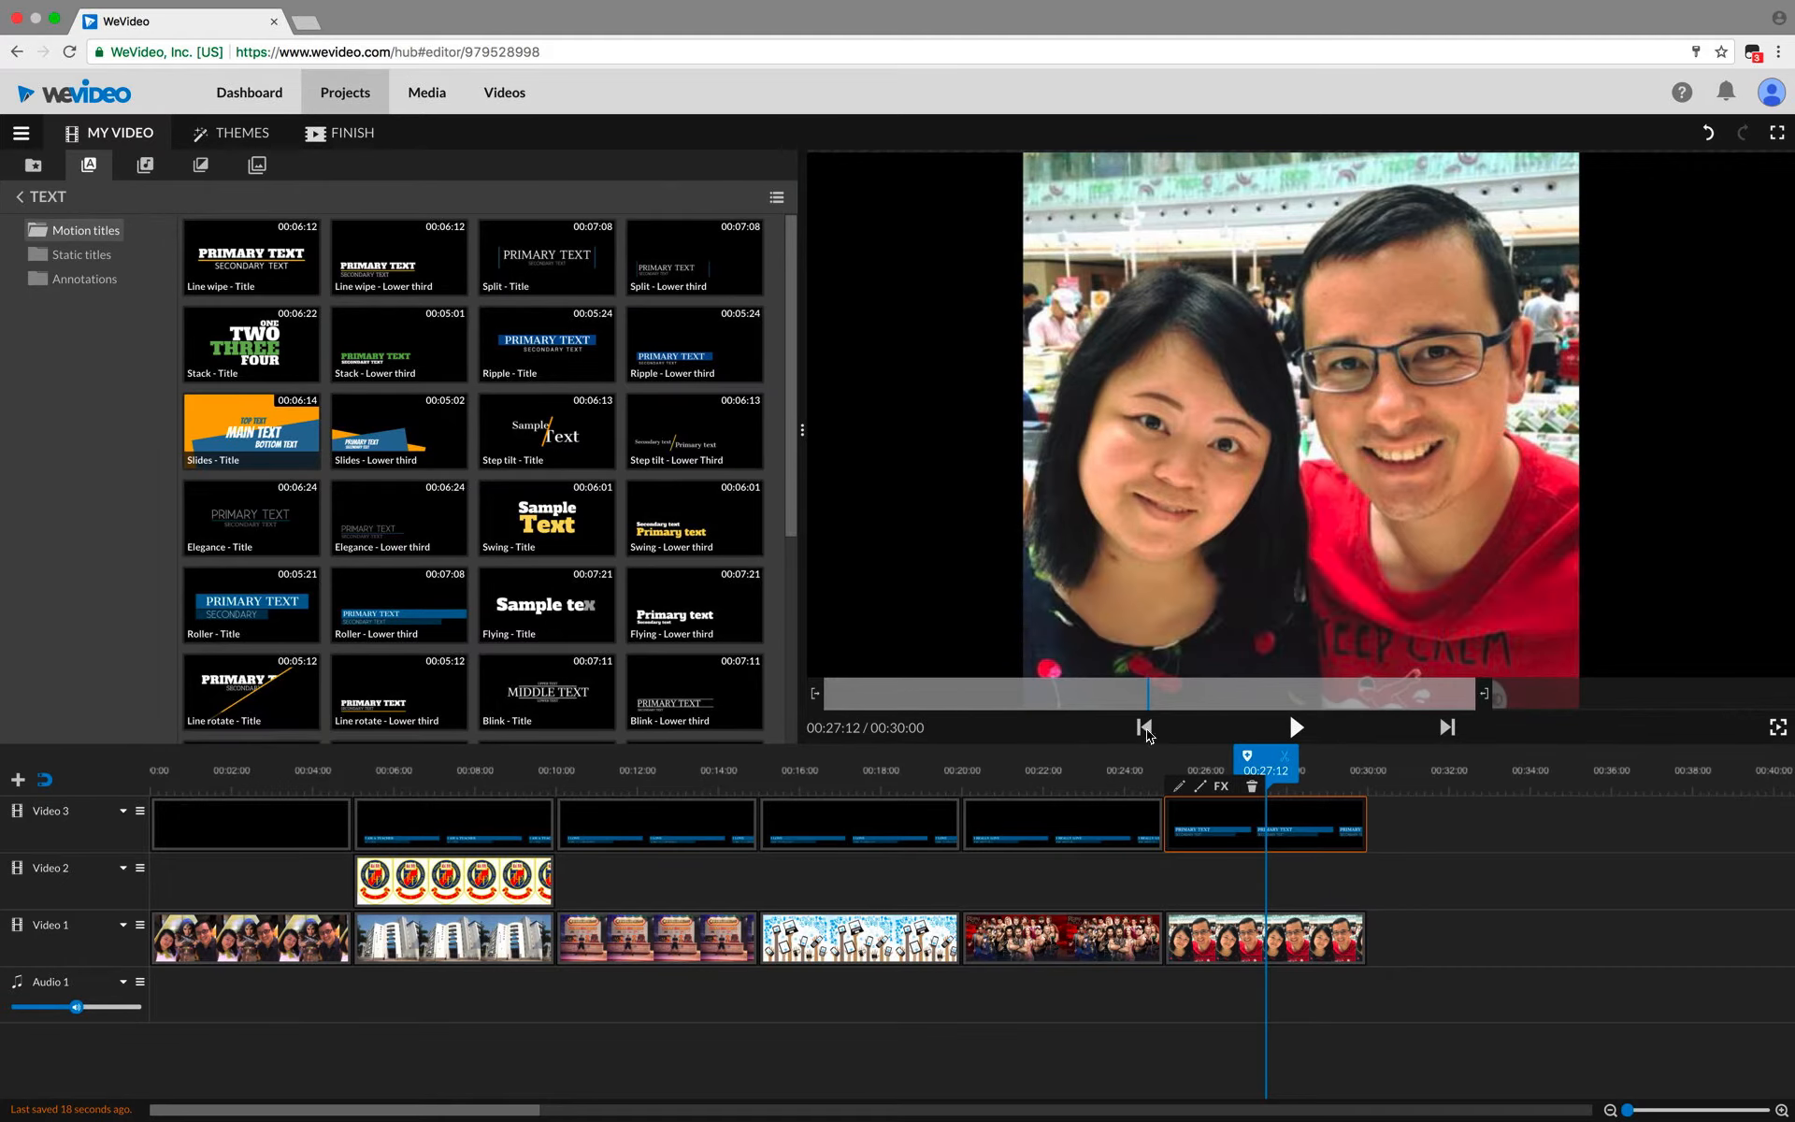
{"action": "left_click", "coordinate": [1393, 776]}
{"action": "left_click_drag", "start_coordinate": [1446, 782], "coordinate": [1496, 822]}
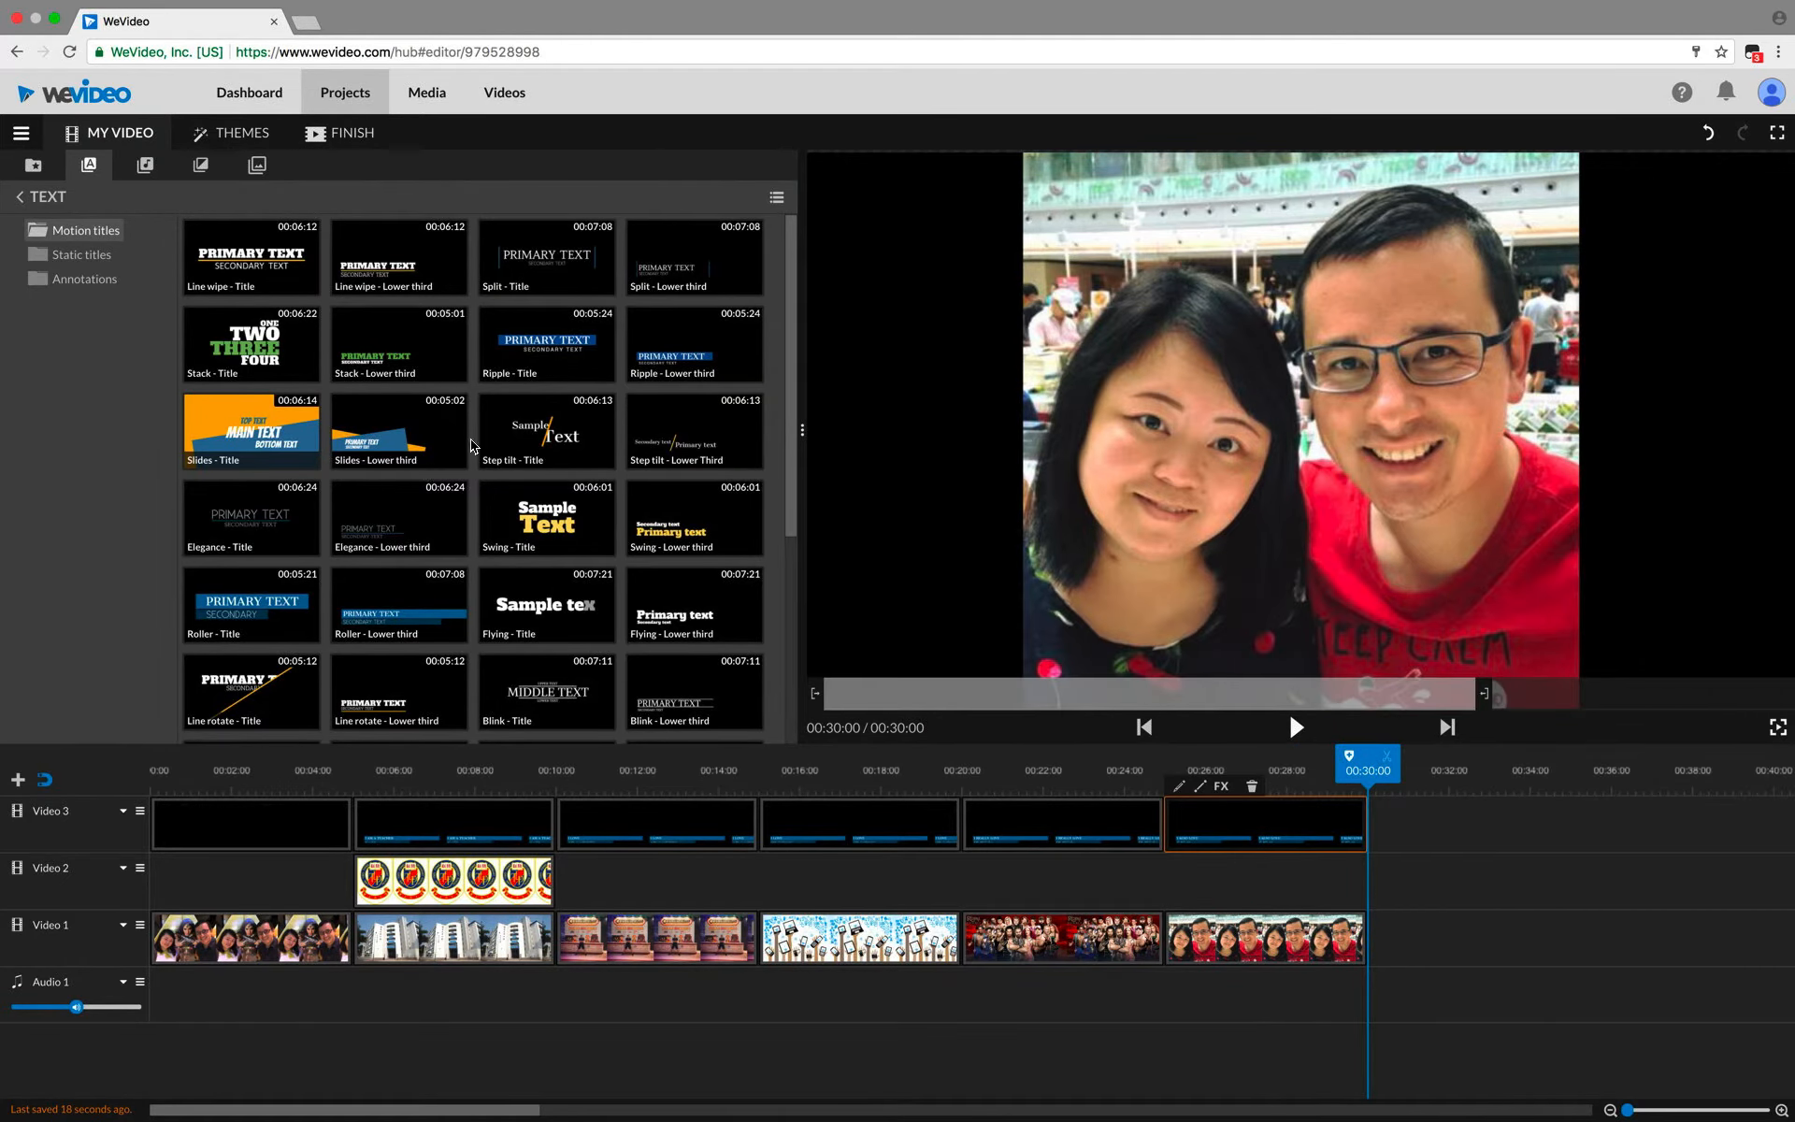
Step: Add a Slides - Title after the last title on Video 3 reading "THE END", "THANK YOU", "FOR WATCHING!" and finish editing
{"action": "left_click_drag", "start_coordinate": [237, 432], "coordinate": [1454, 823]}
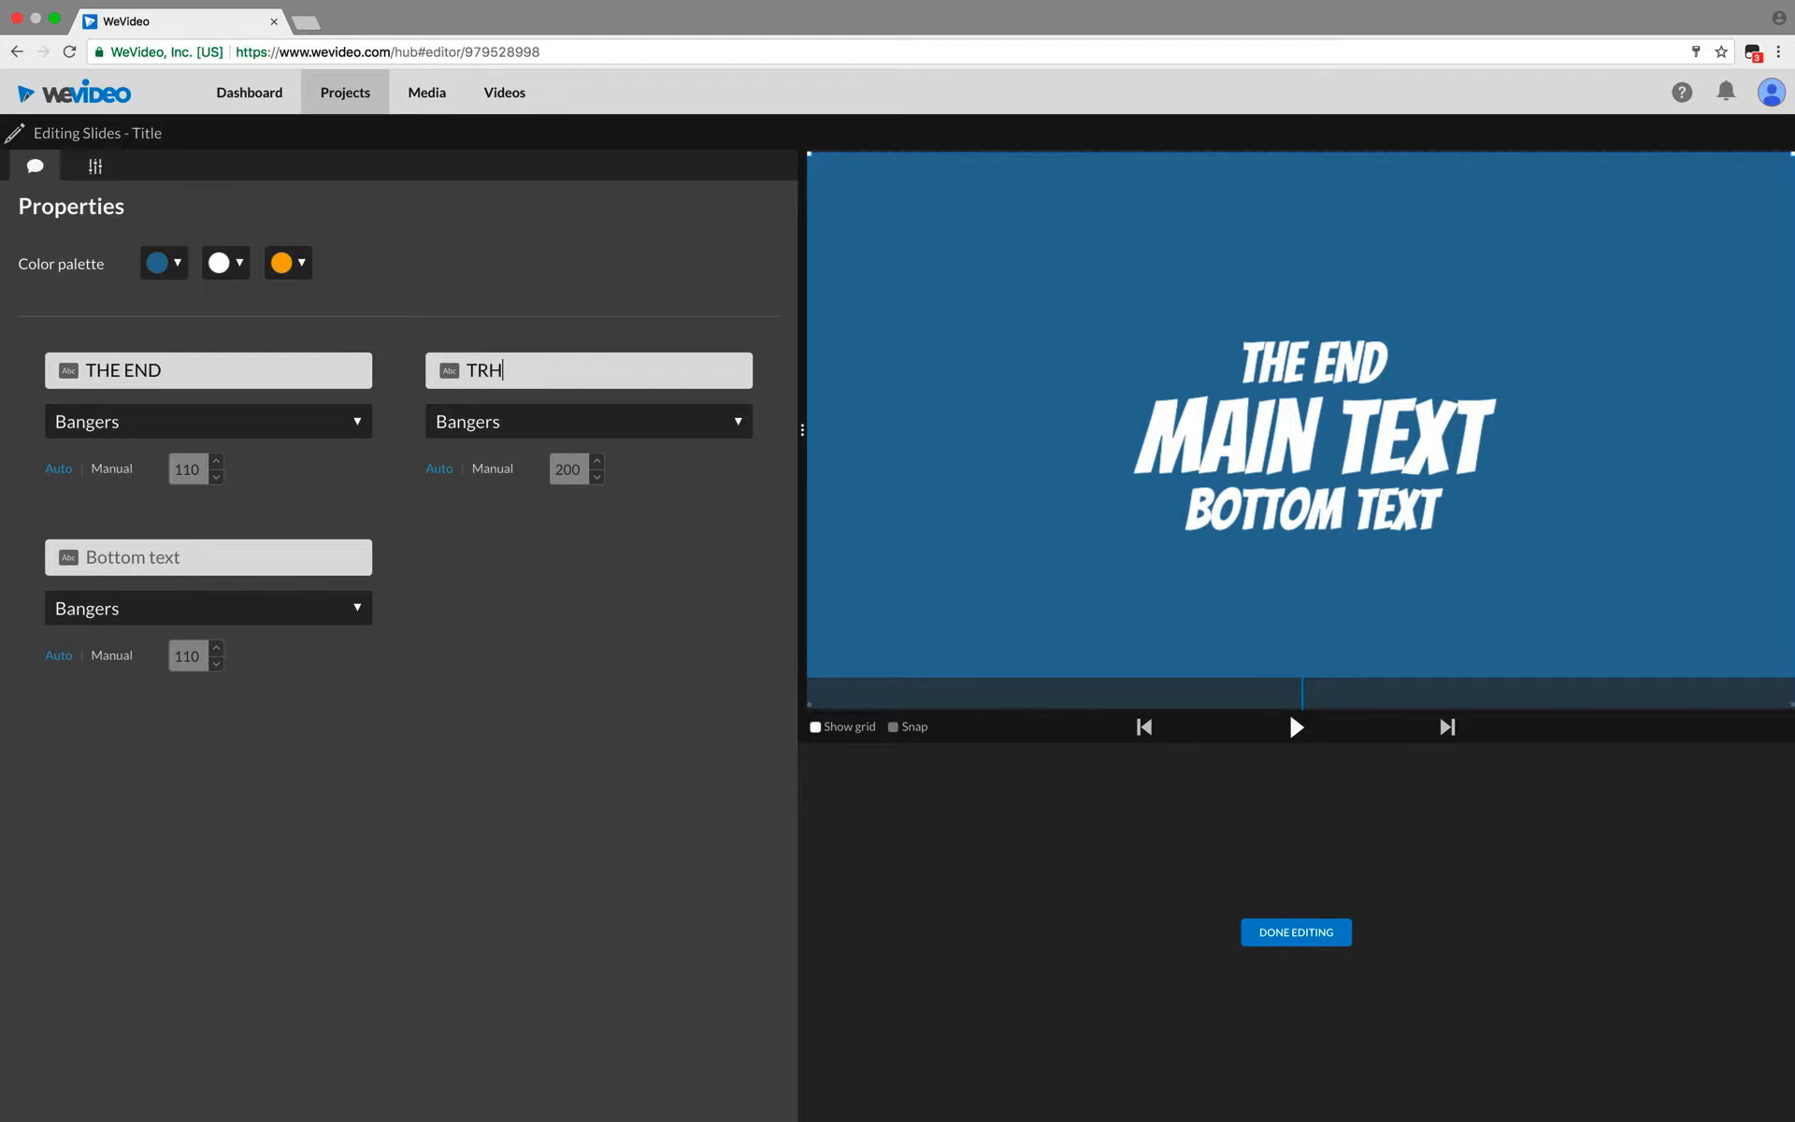
{"action": "key", "text": "BackSpace"}
{"action": "key", "text": "BackSpace"}
{"action": "key", "text": "BackSpace"}
{"action": "key", "text": "BackSpace"}
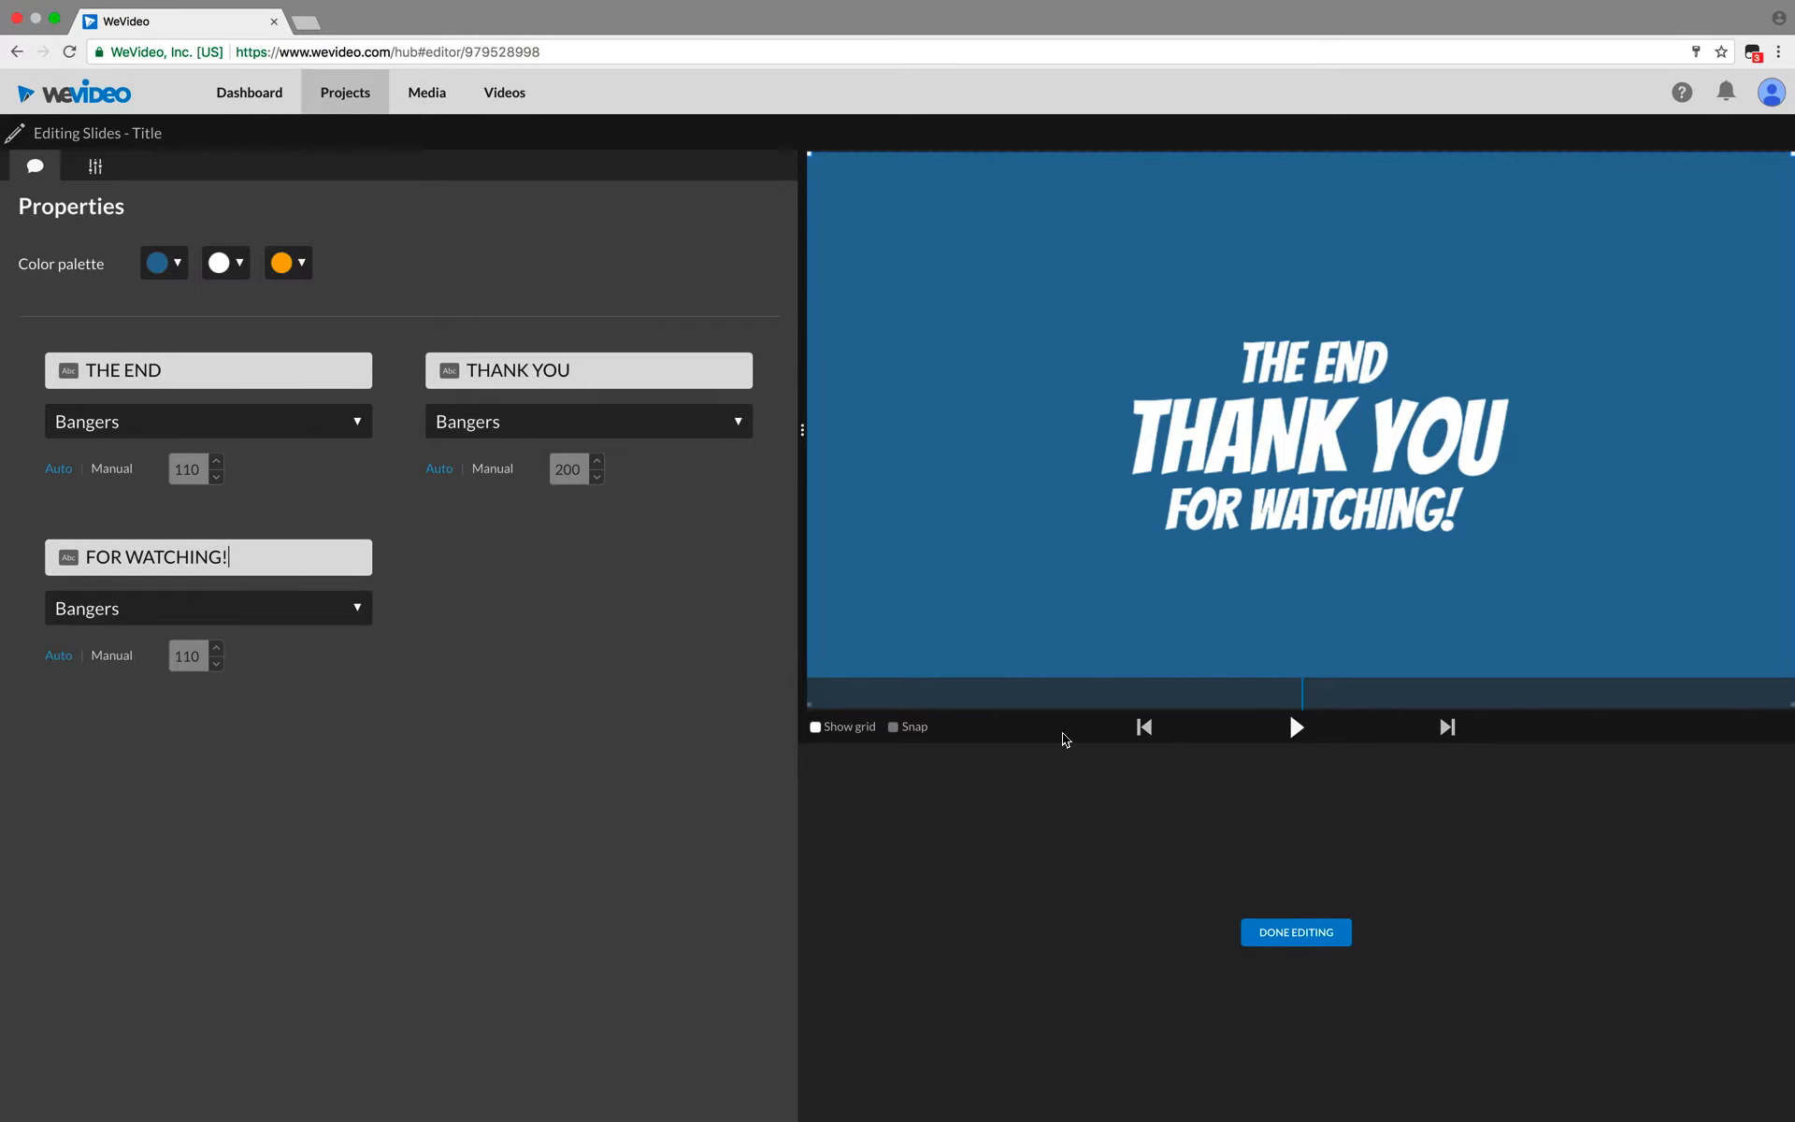
{"action": "left_click", "coordinate": [1332, 943]}
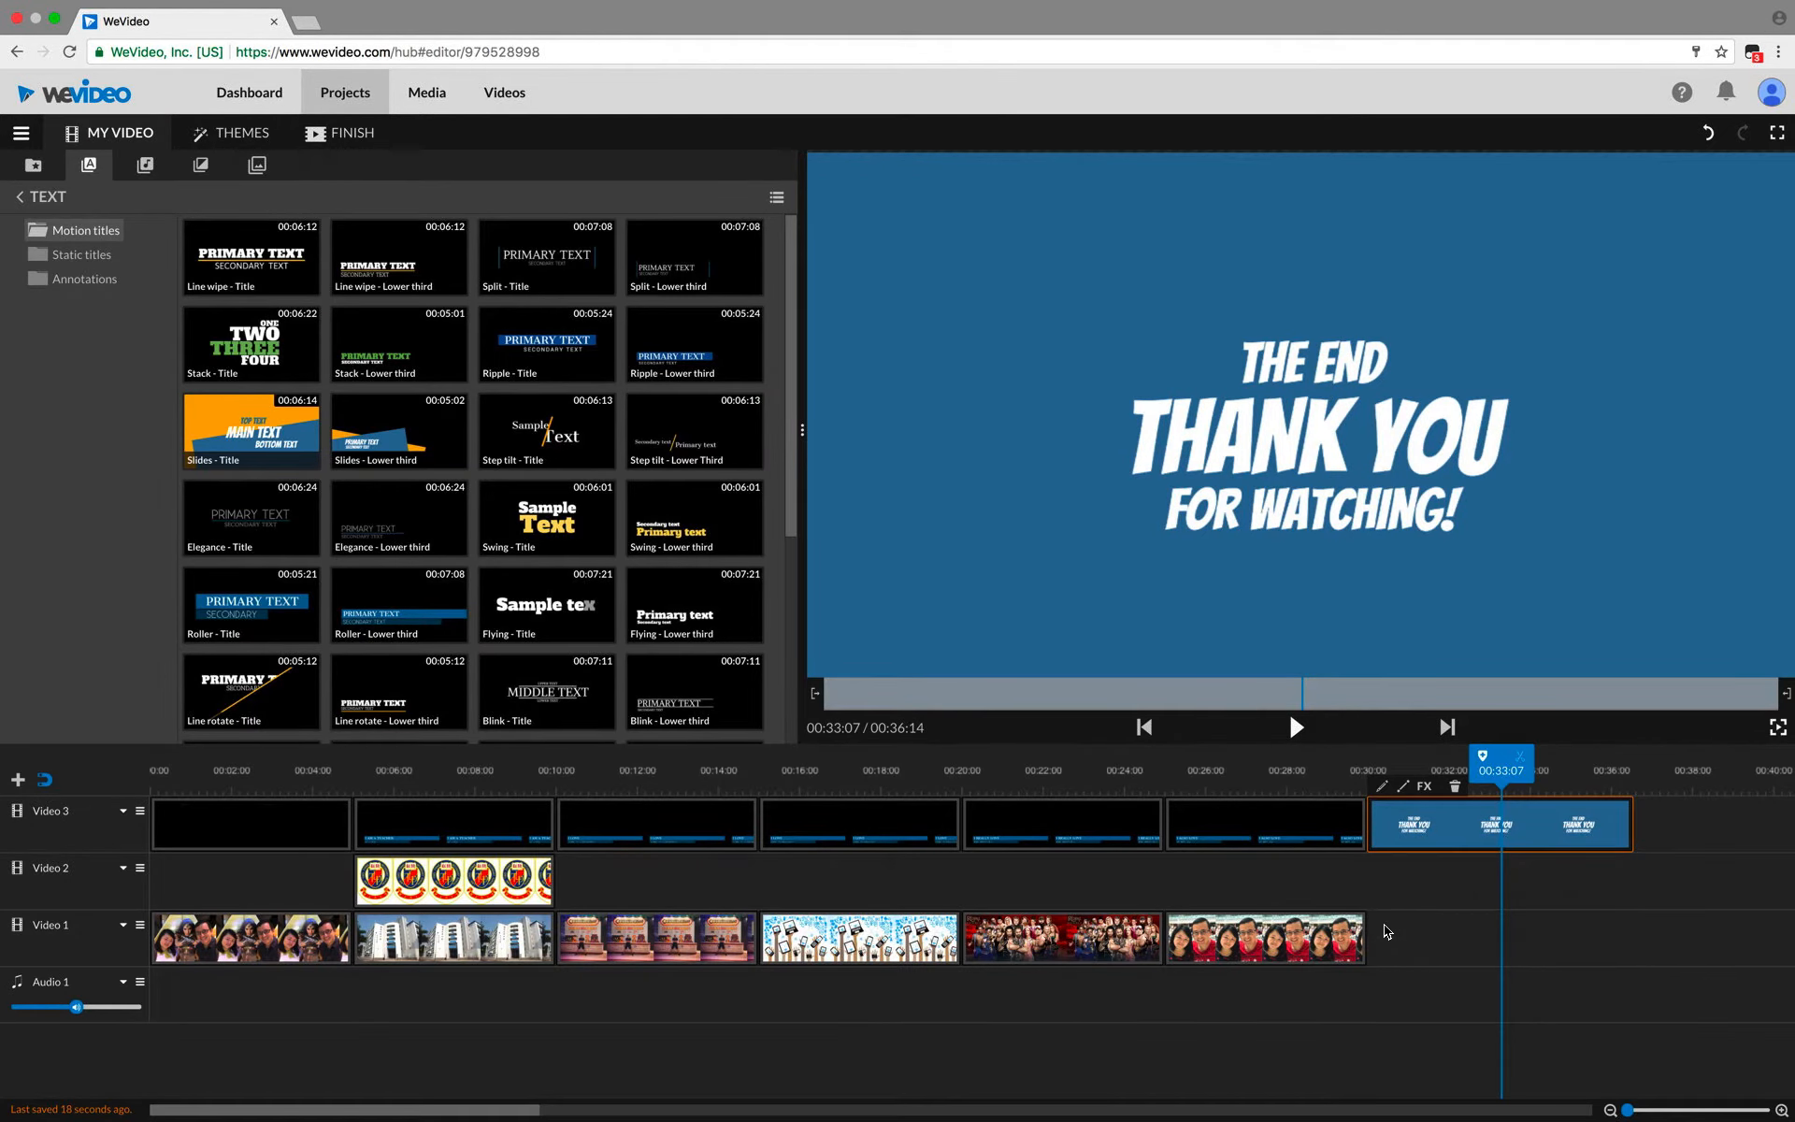
Step: Play the project from the start through the closing title, and return the playhead to the opening photo
{"action": "left_click_drag", "start_coordinate": [243, 784], "coordinate": [13, 804]}
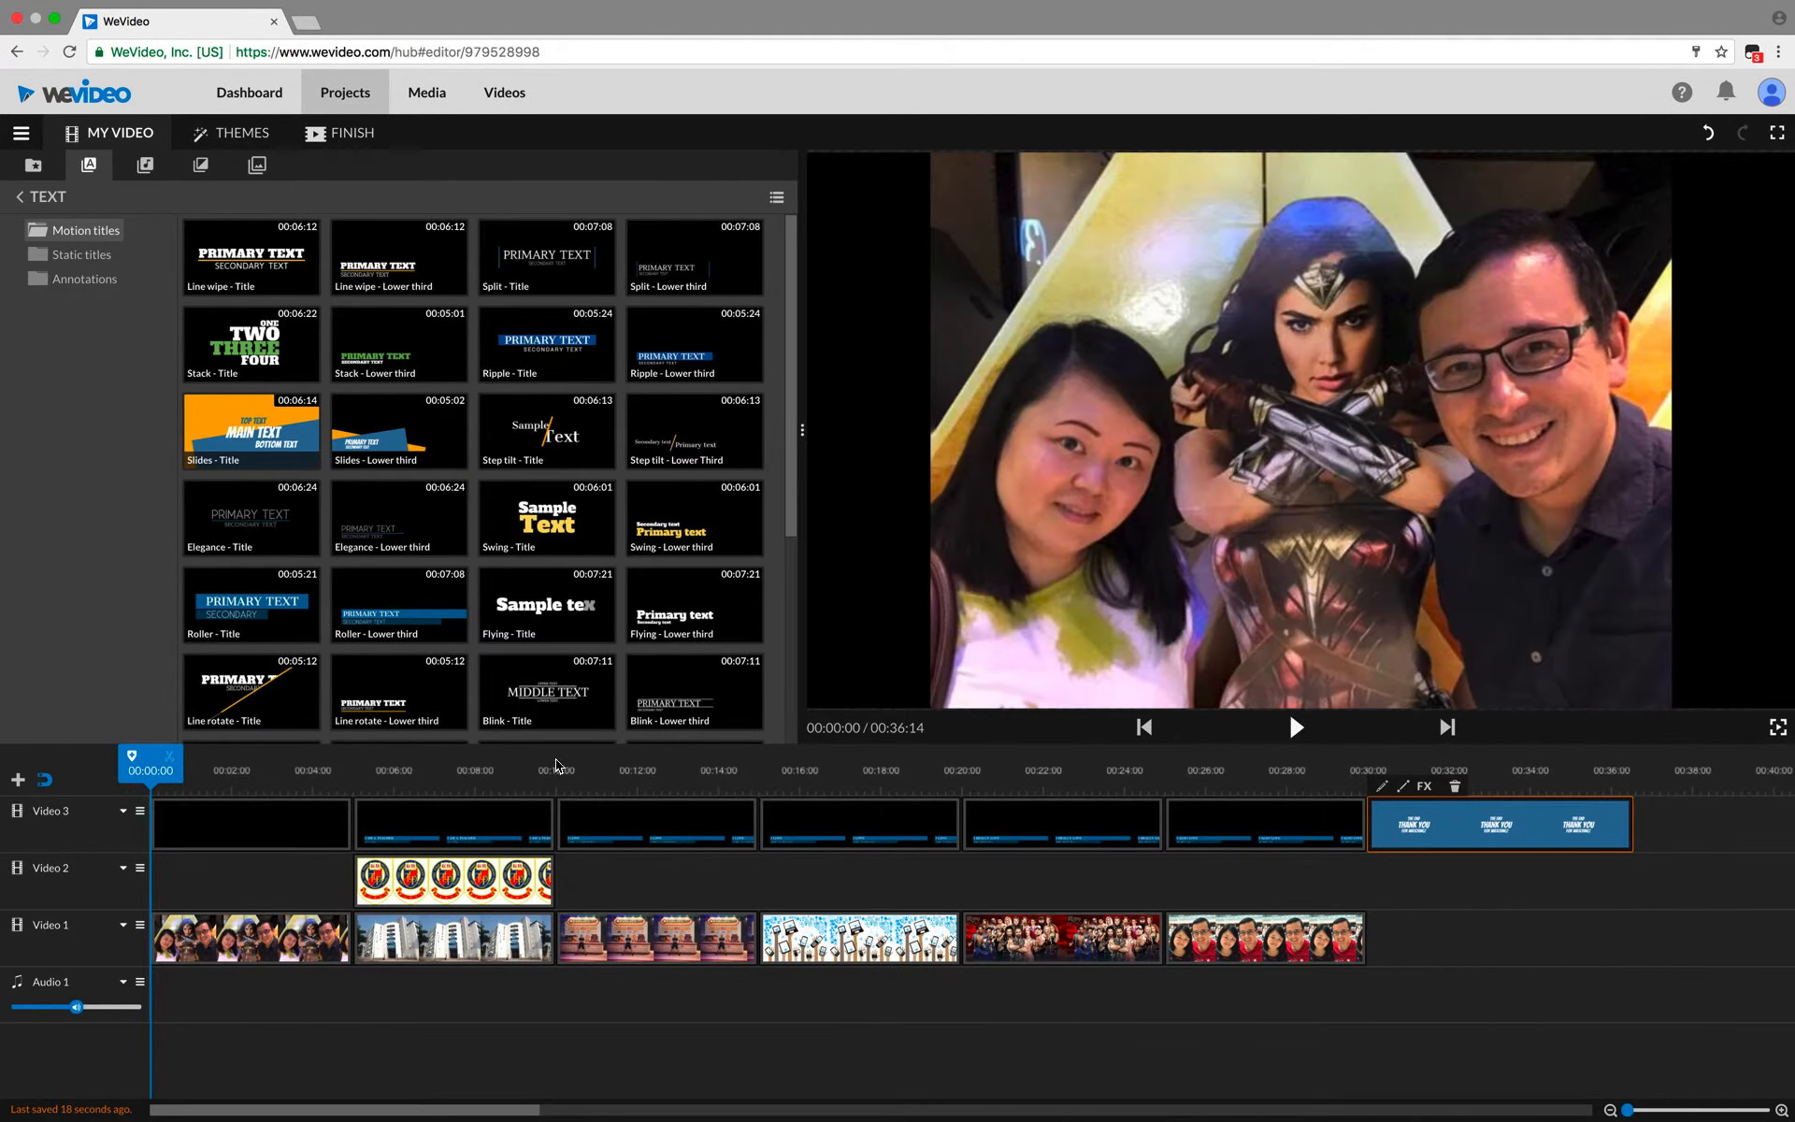
{"action": "left_click", "coordinate": [1297, 727]}
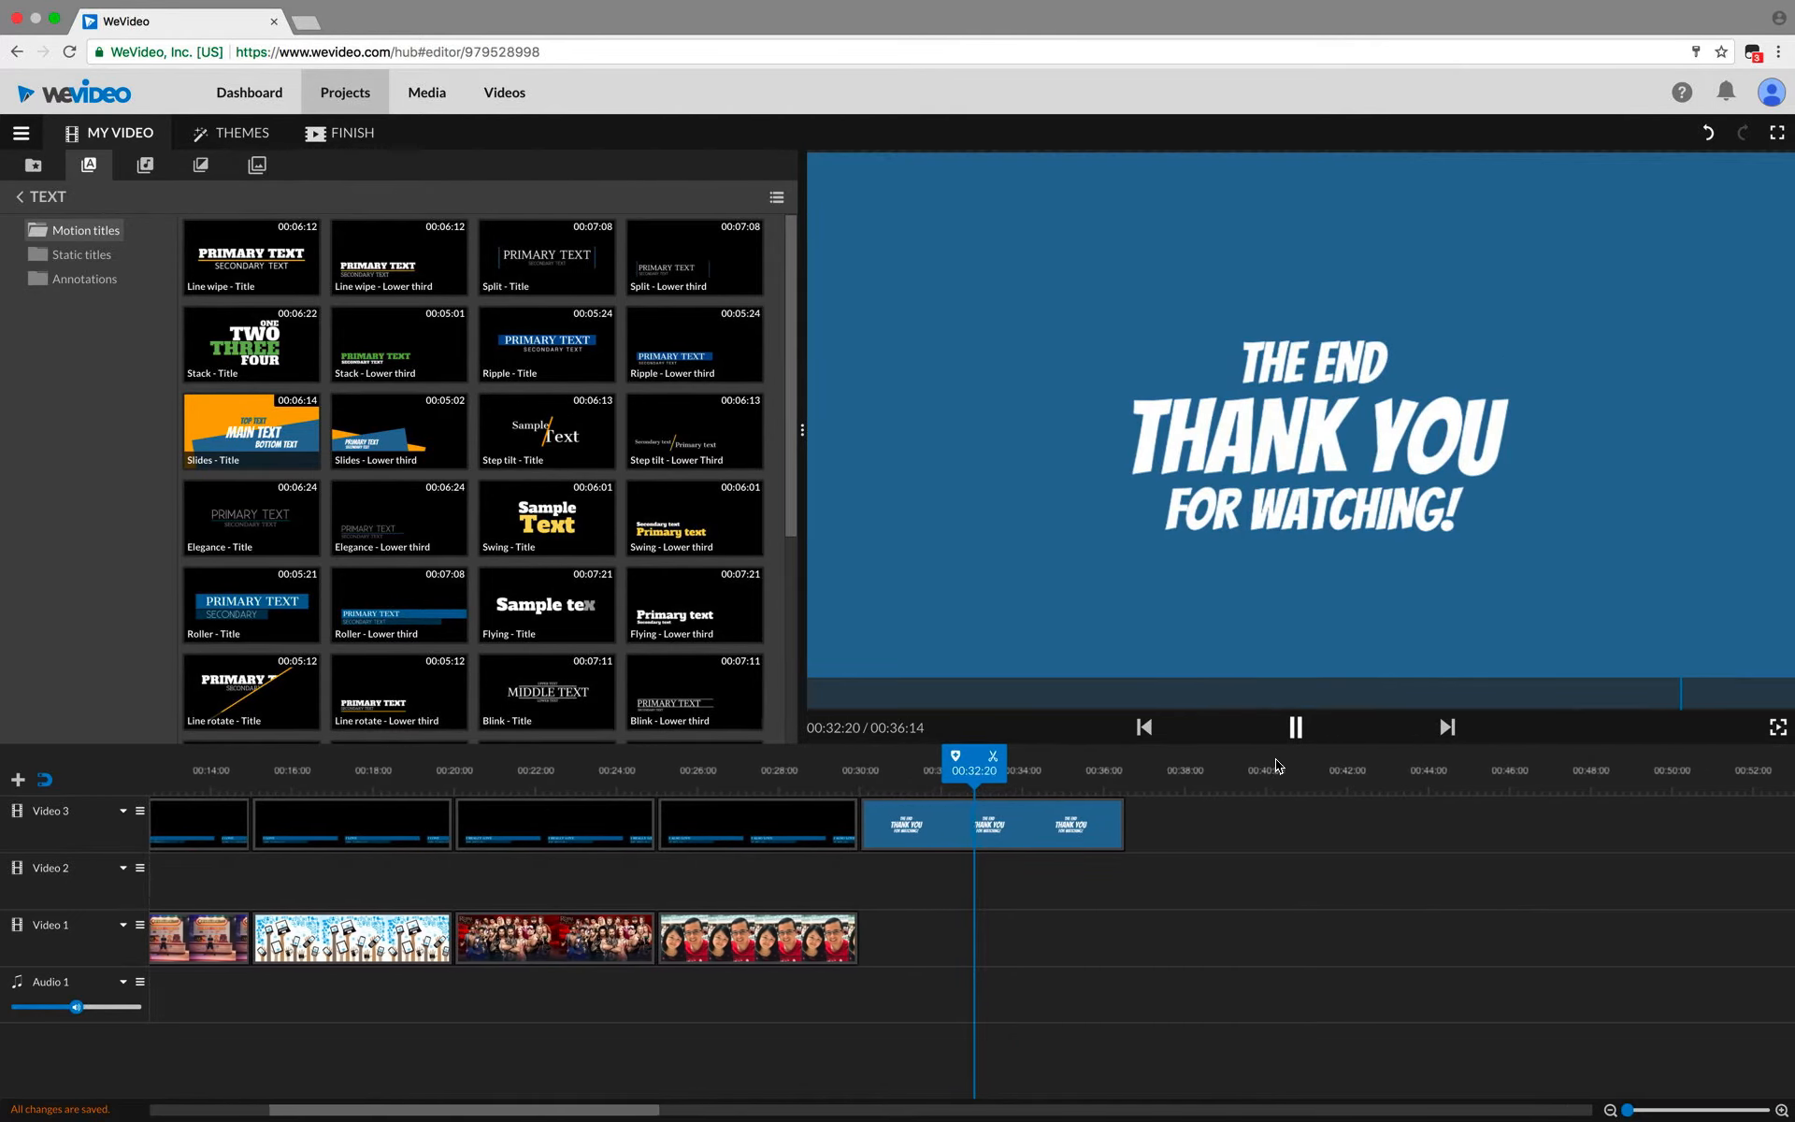
{"action": "left_click", "coordinate": [1296, 729]}
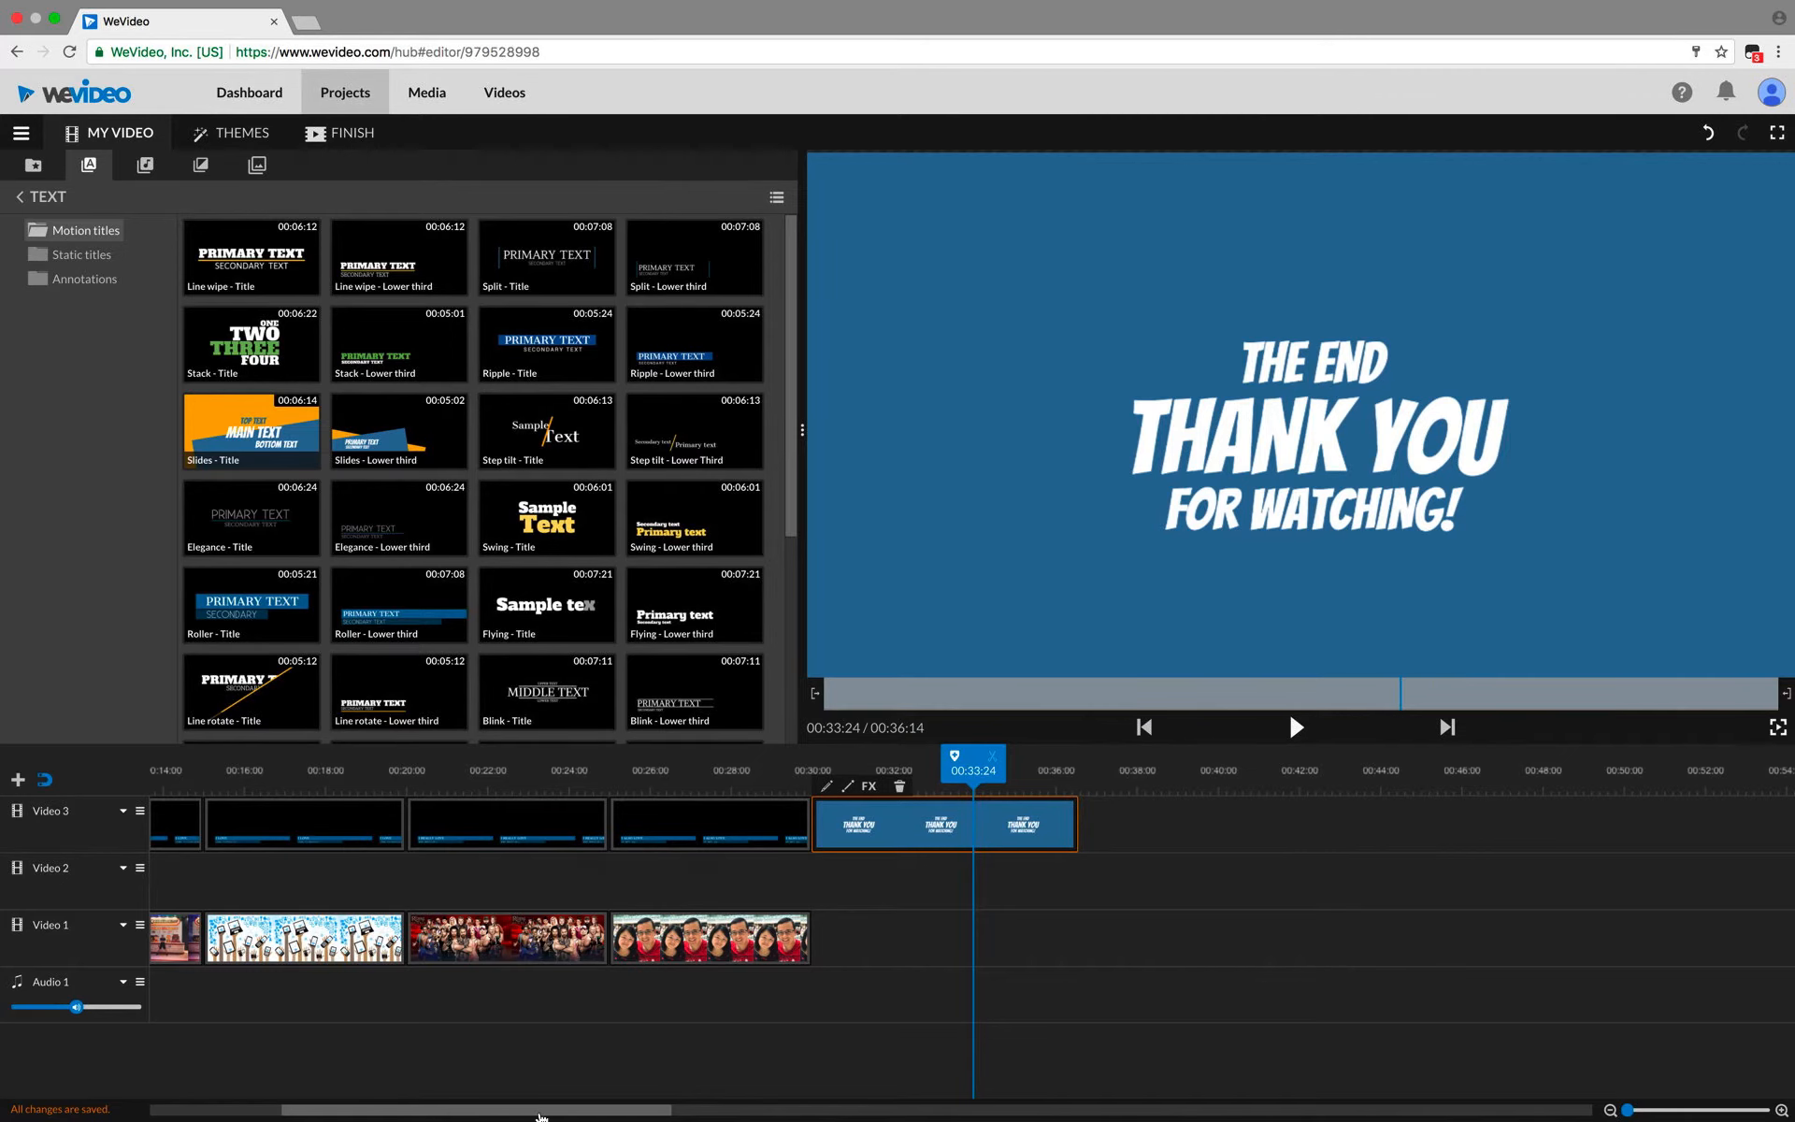
{"action": "left_click_drag", "start_coordinate": [541, 1115], "coordinate": [363, 1112]}
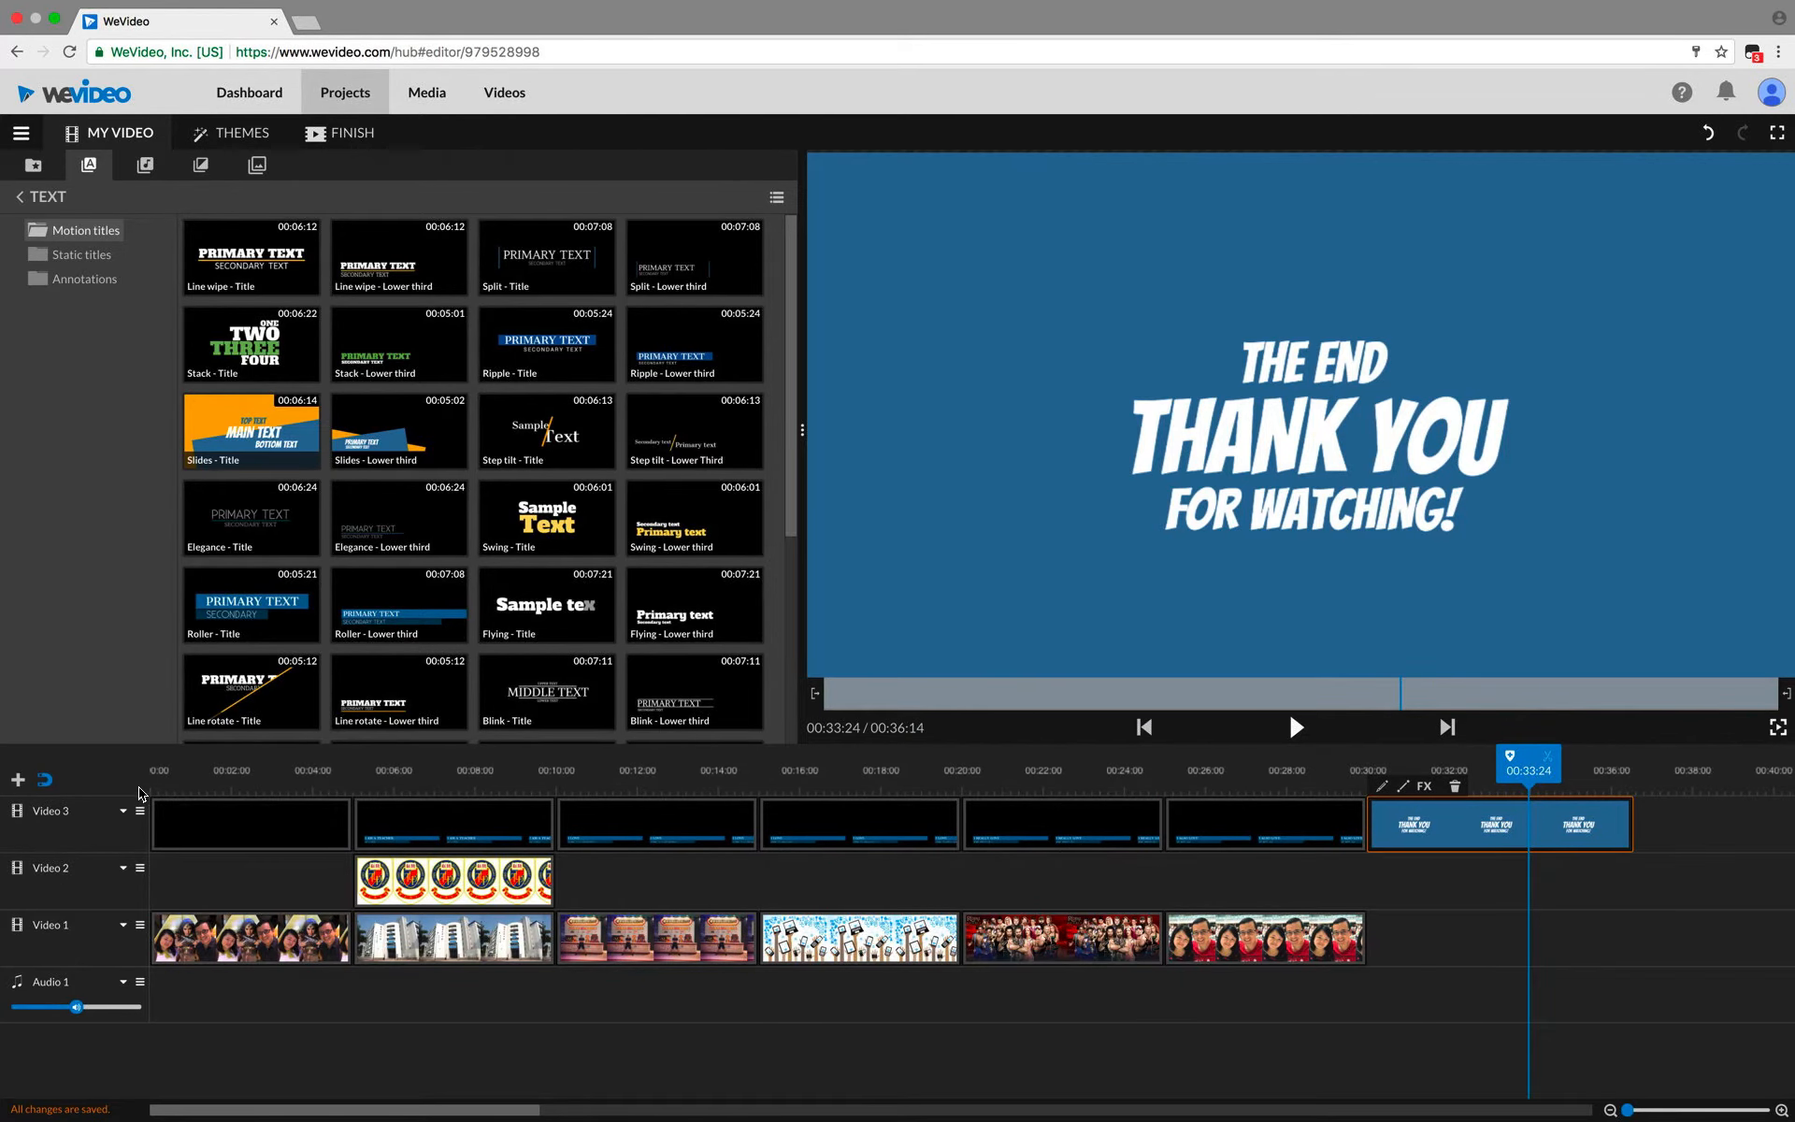
{"action": "left_click", "coordinate": [188, 774]}
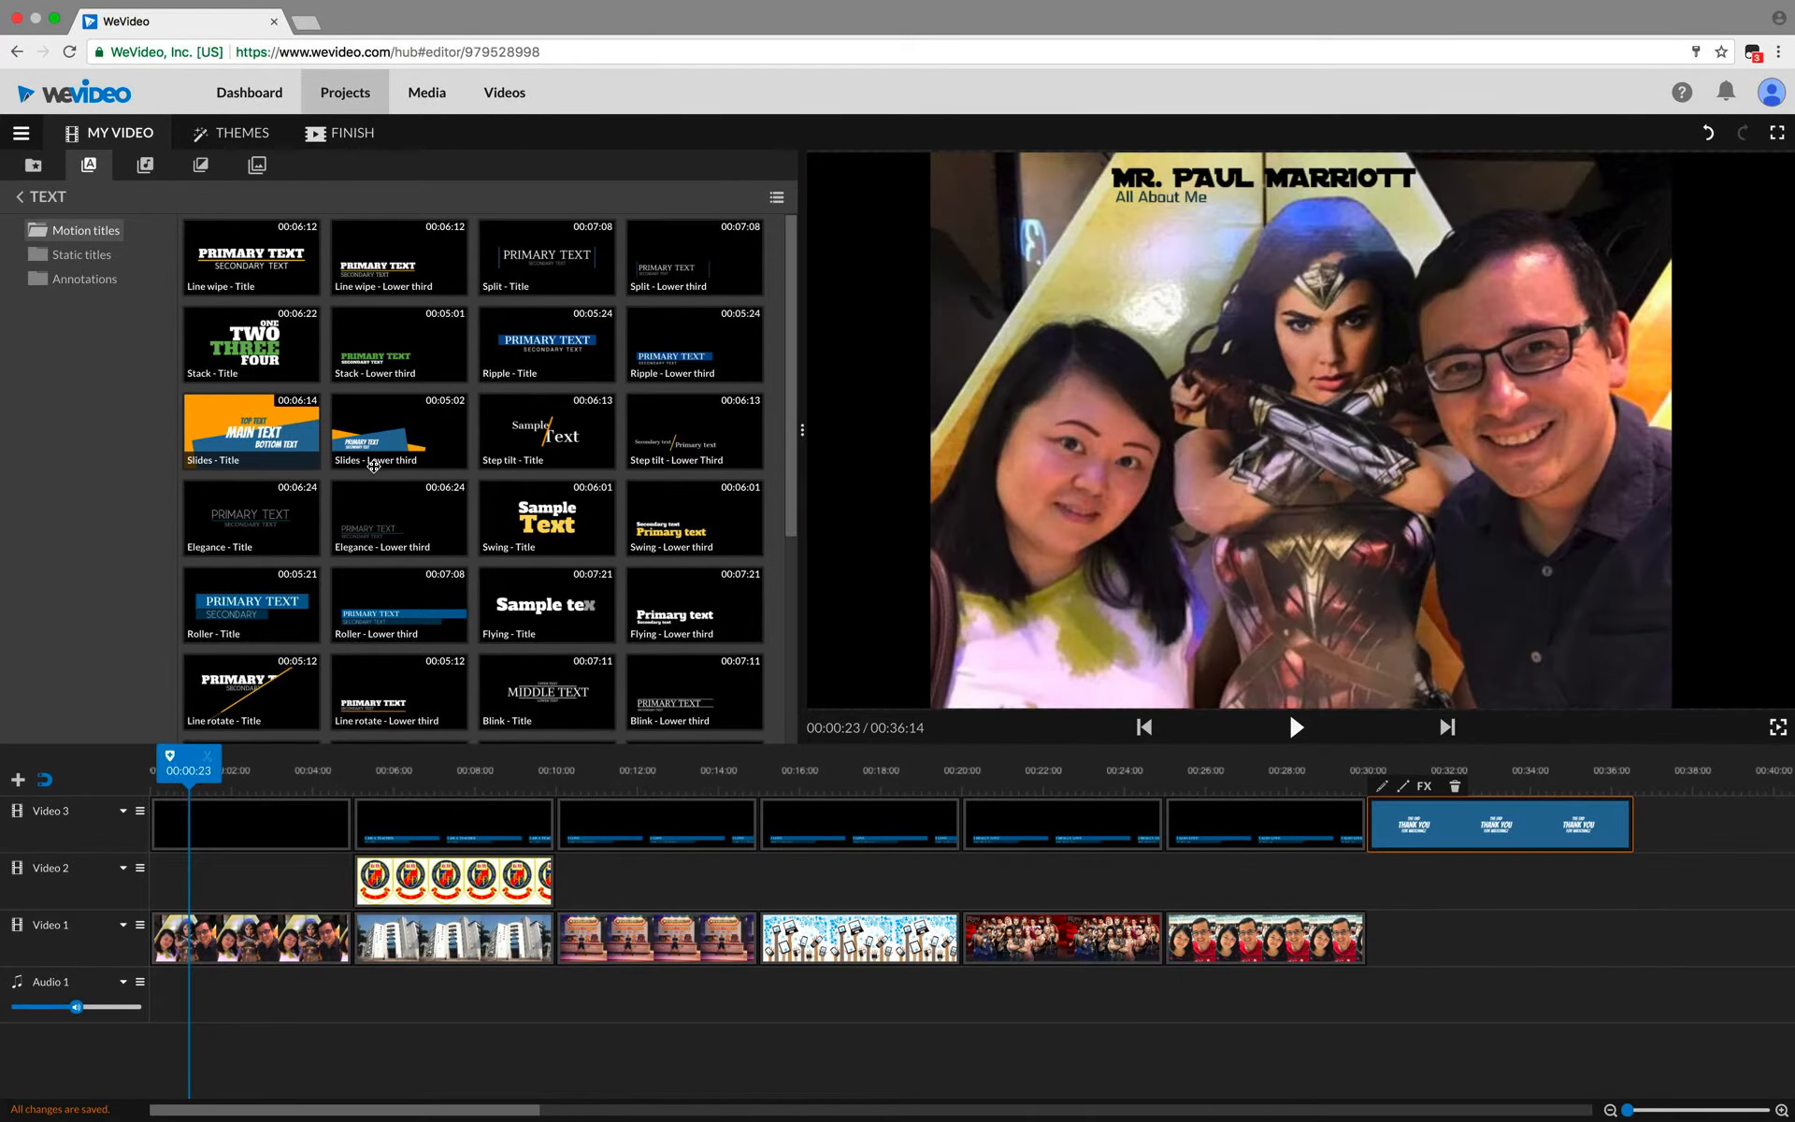
Step: Examine the Free music, Sound Effects and Premium Music categories in the audio library
{"action": "left_click", "coordinate": [147, 169]}
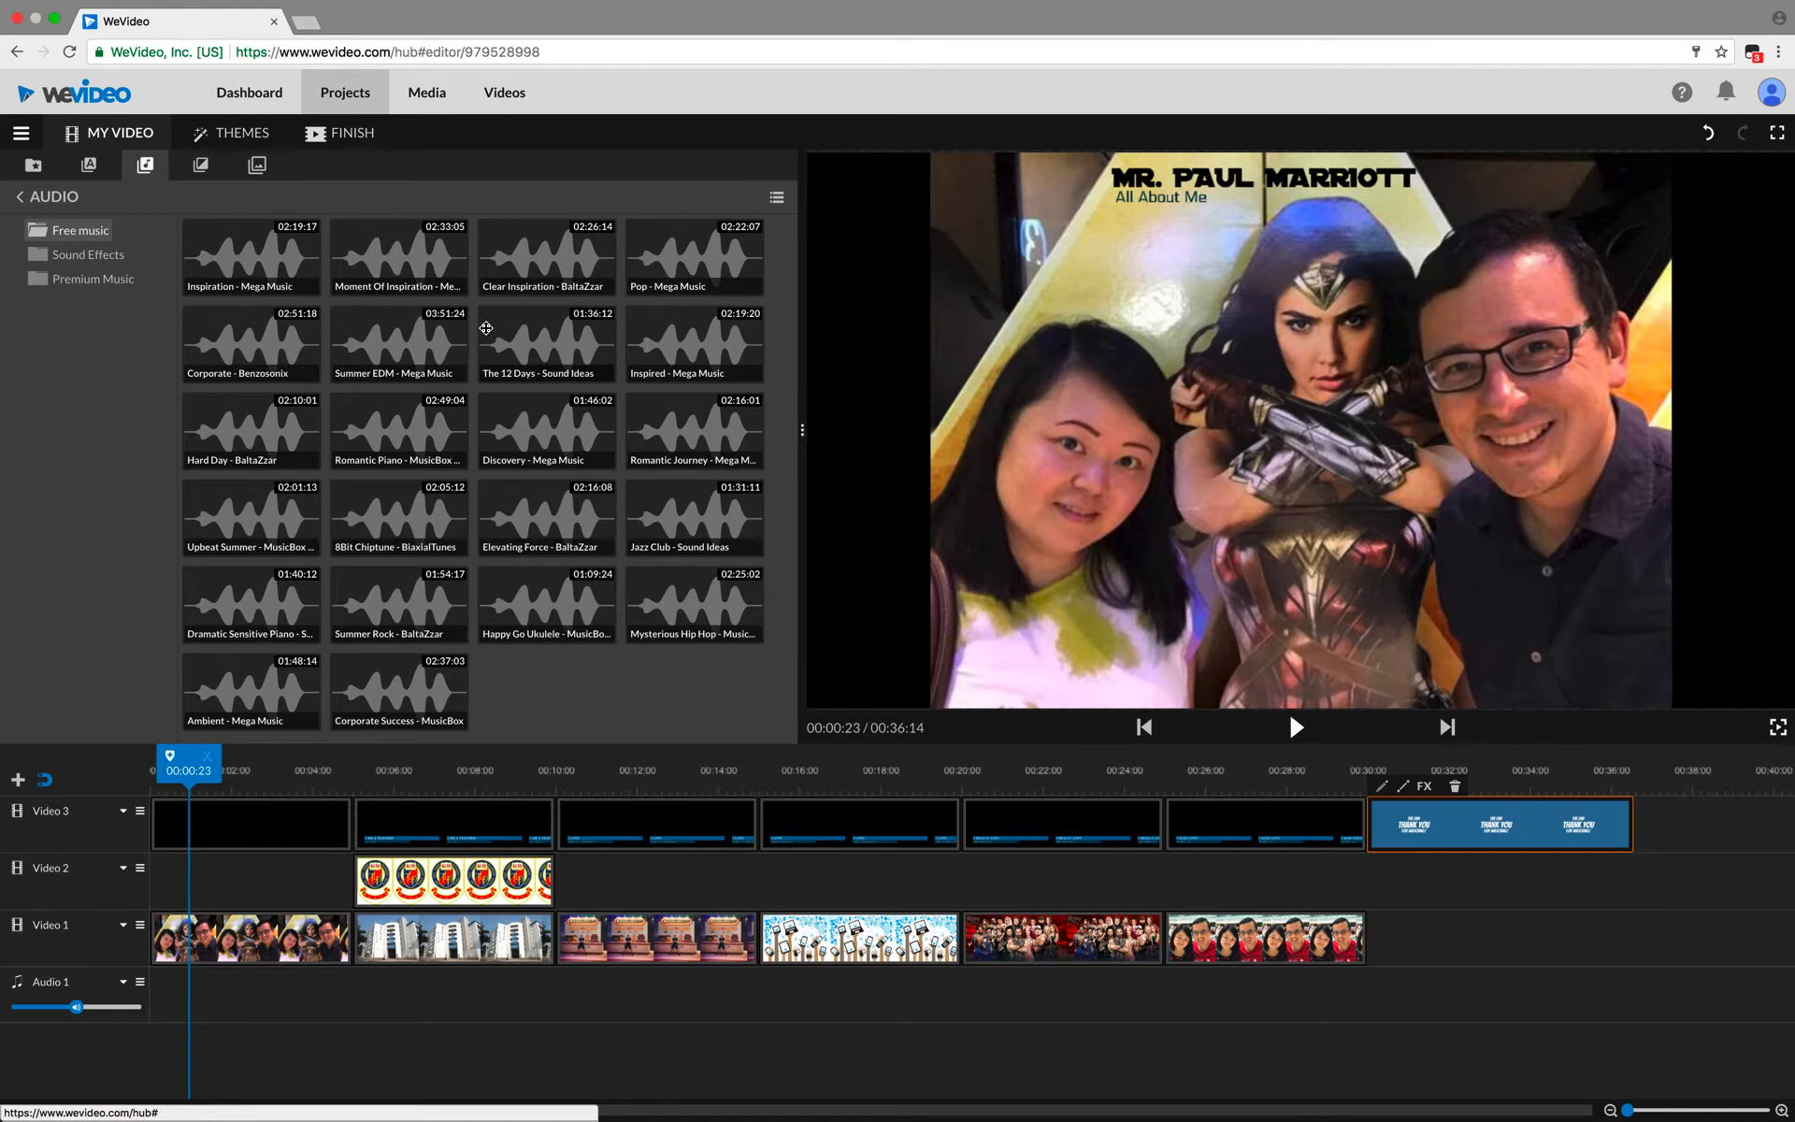
{"action": "left_click", "coordinate": [107, 261]}
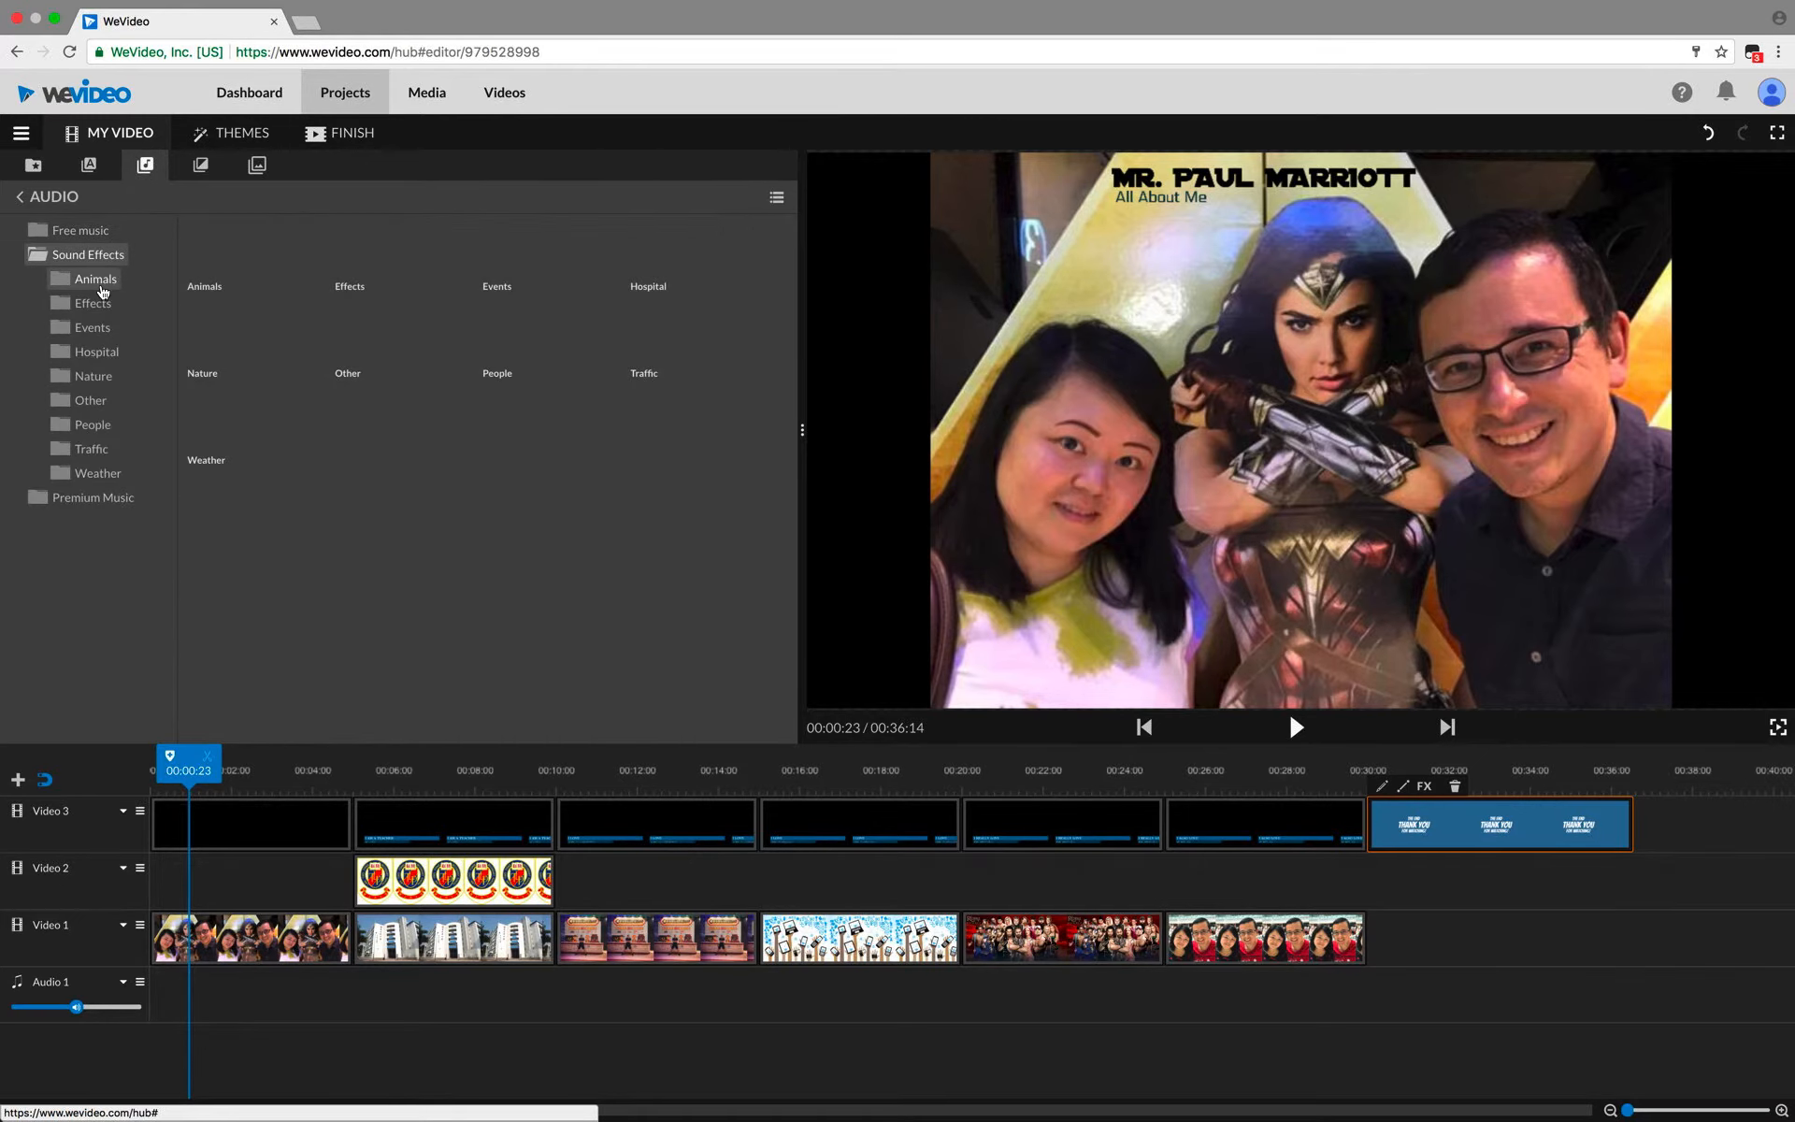
{"action": "left_click", "coordinate": [77, 234]}
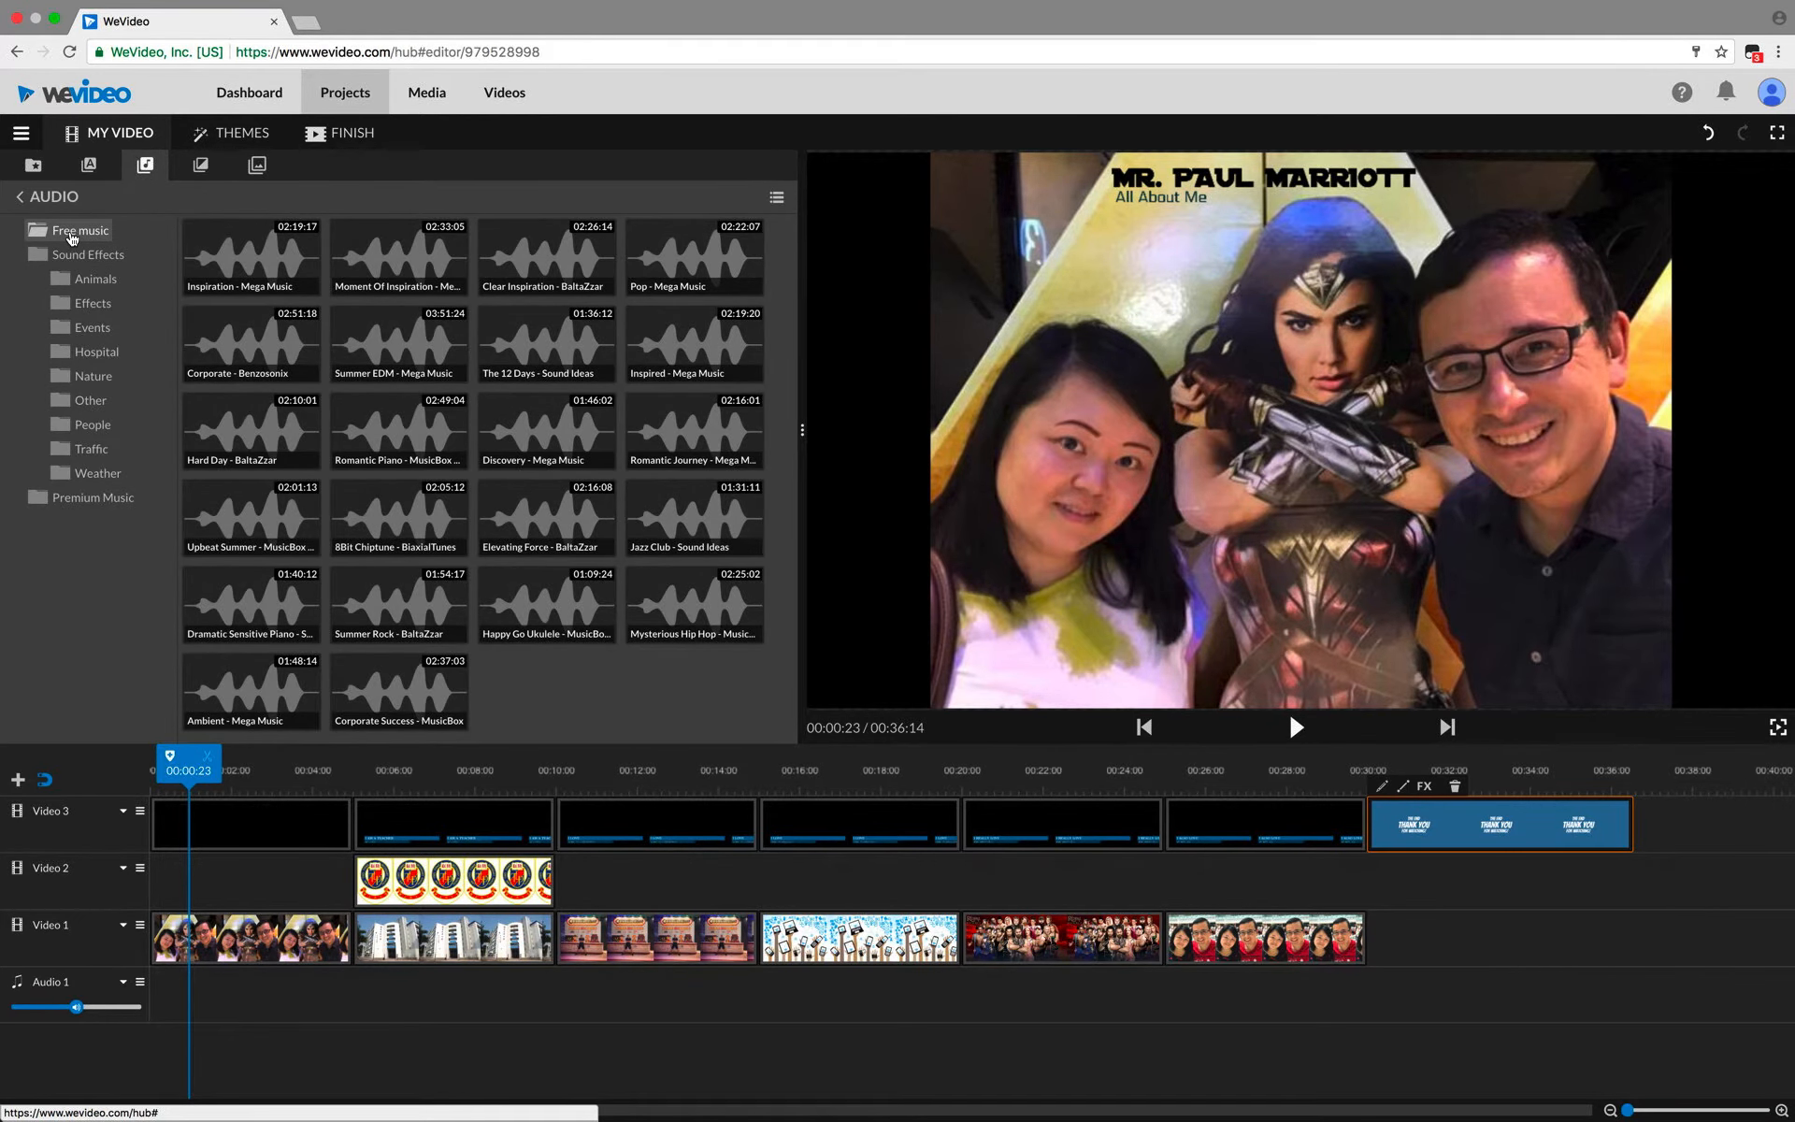
{"action": "left_click", "coordinate": [81, 260]}
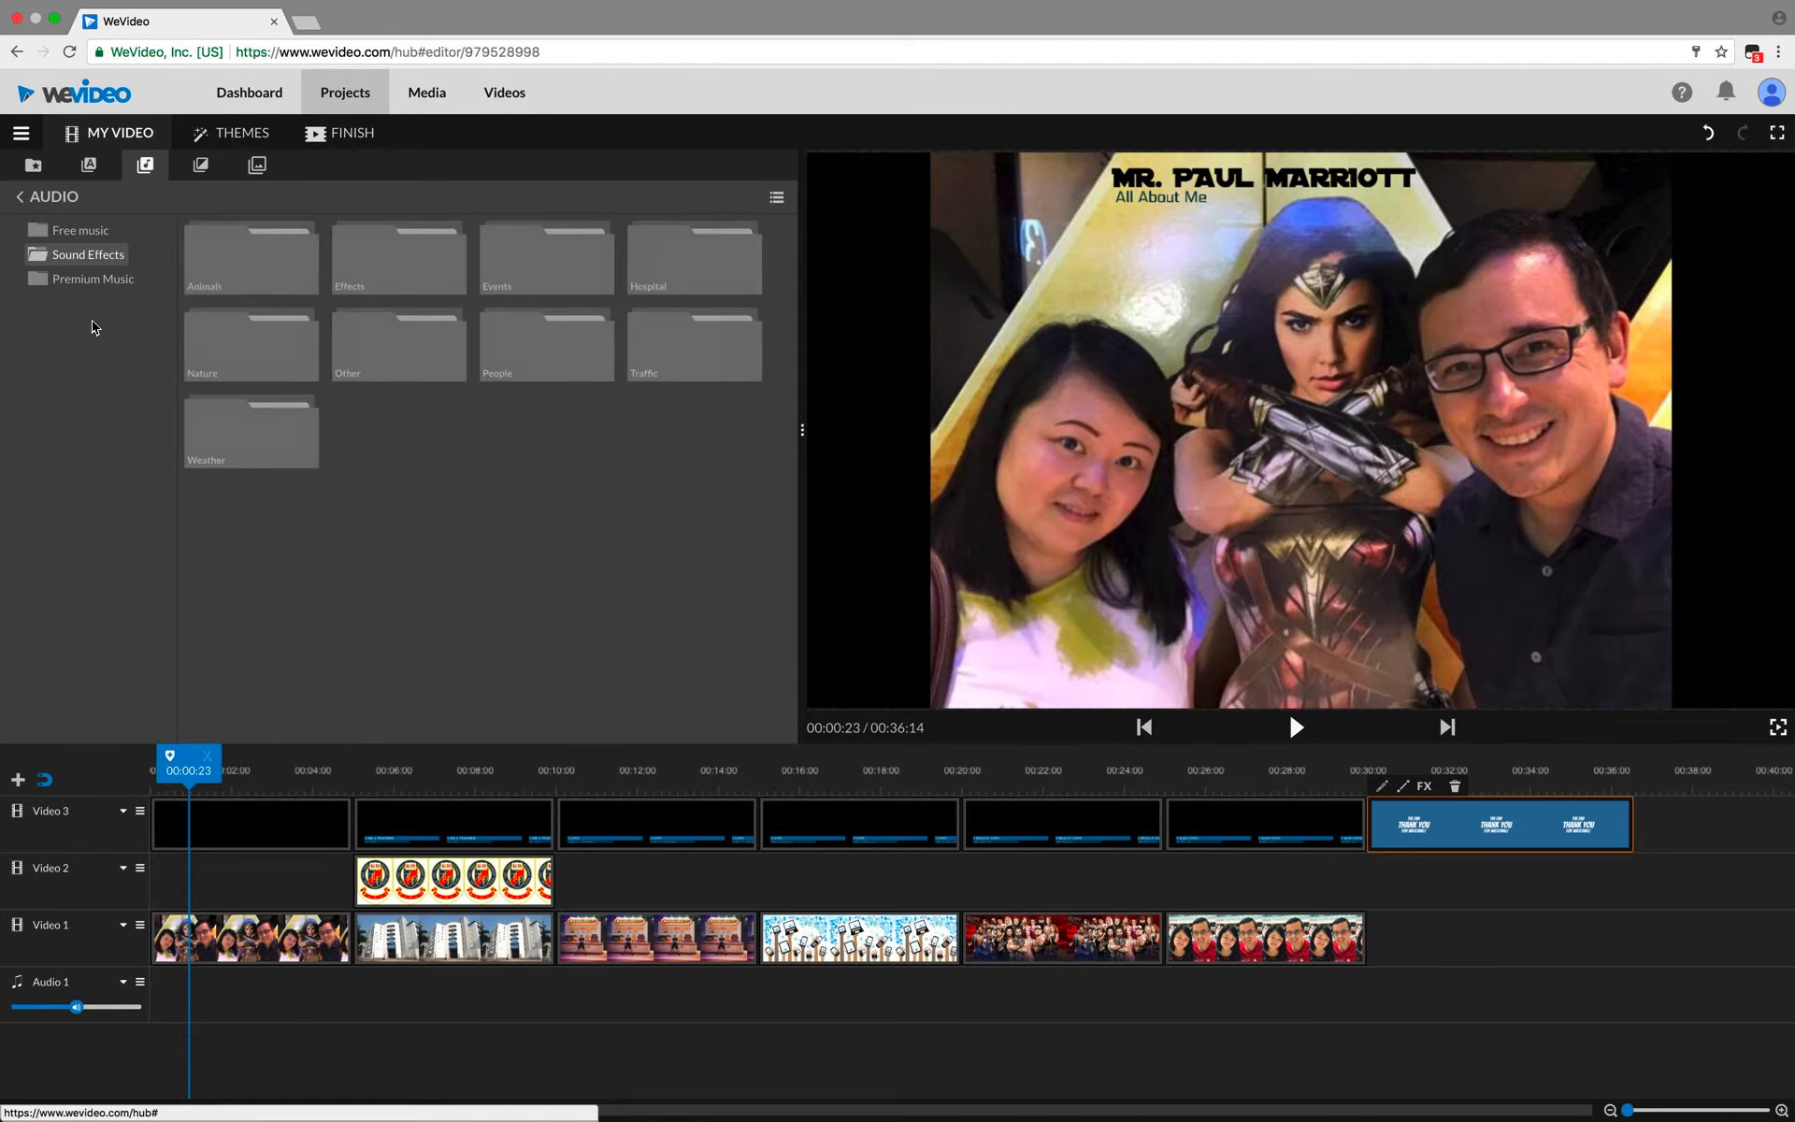
{"action": "left_click", "coordinate": [80, 281]}
{"action": "left_click", "coordinate": [89, 255]}
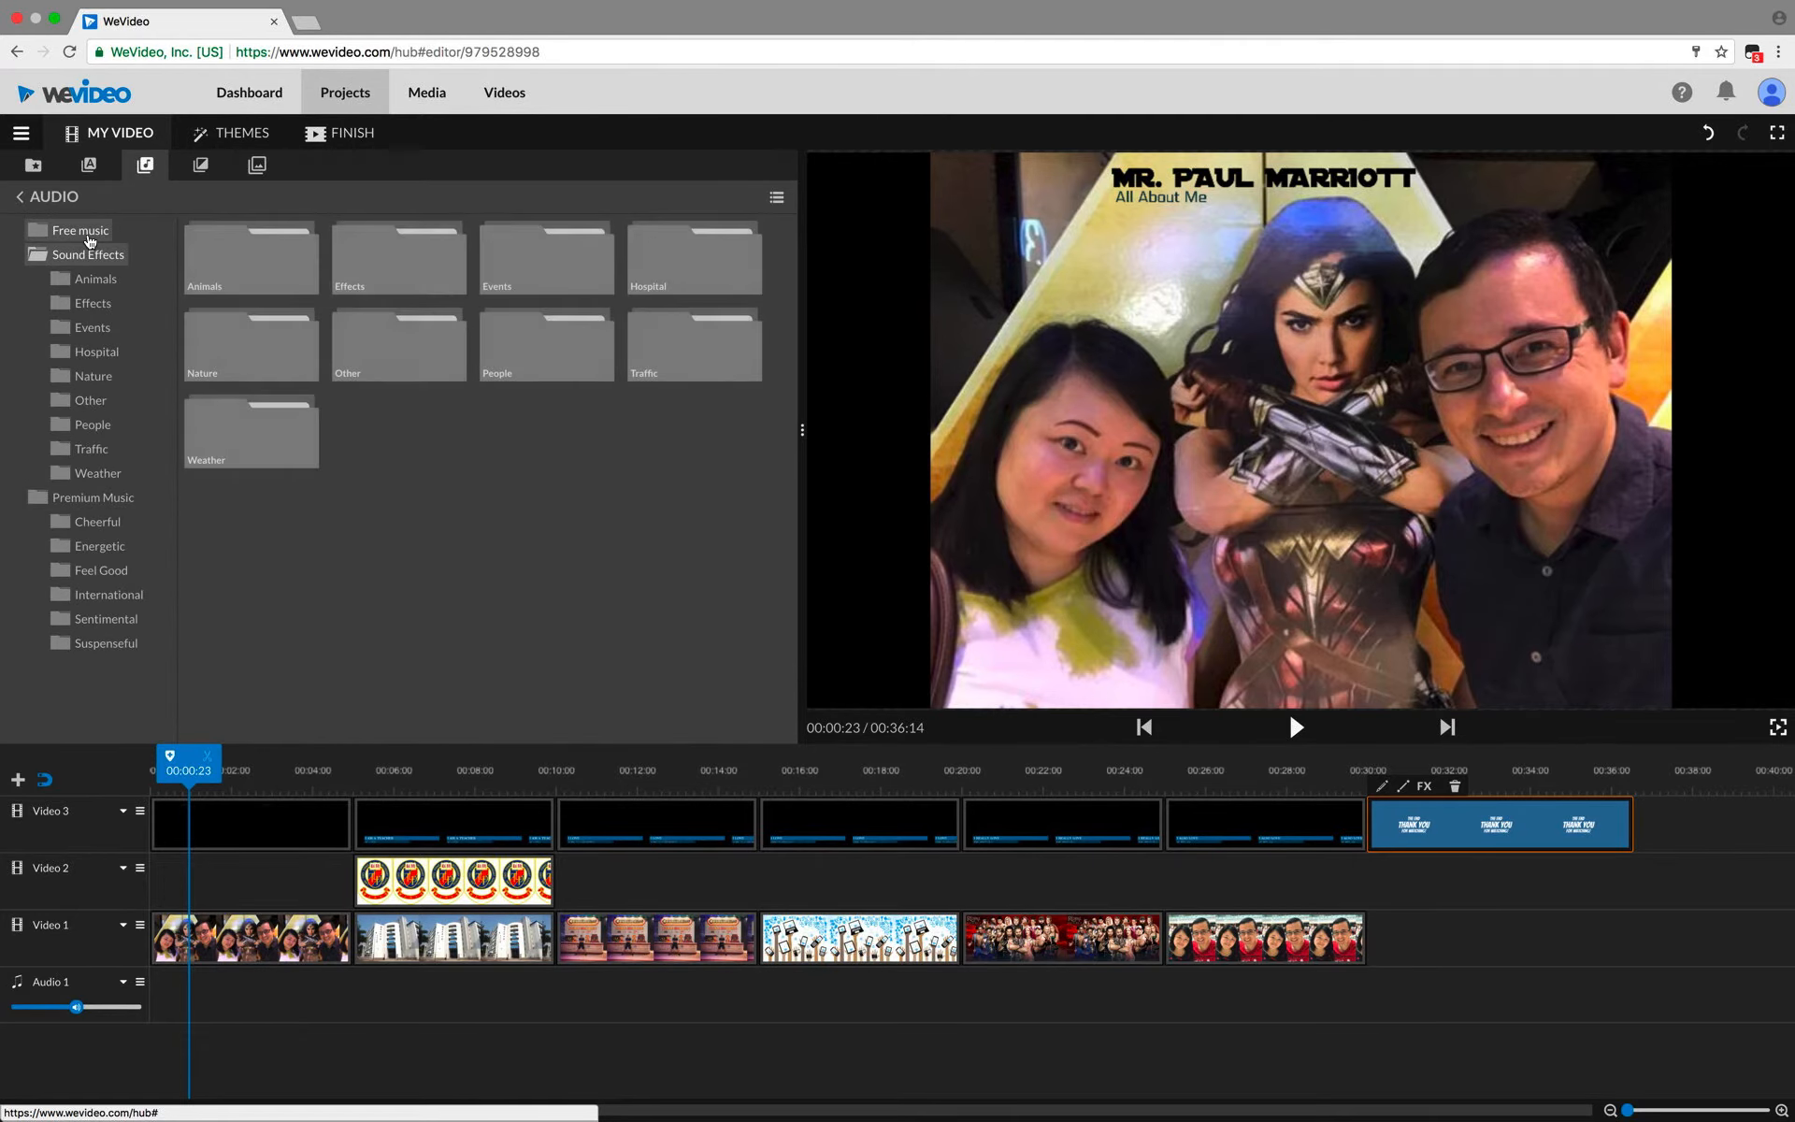
{"action": "left_click", "coordinate": [92, 256]}
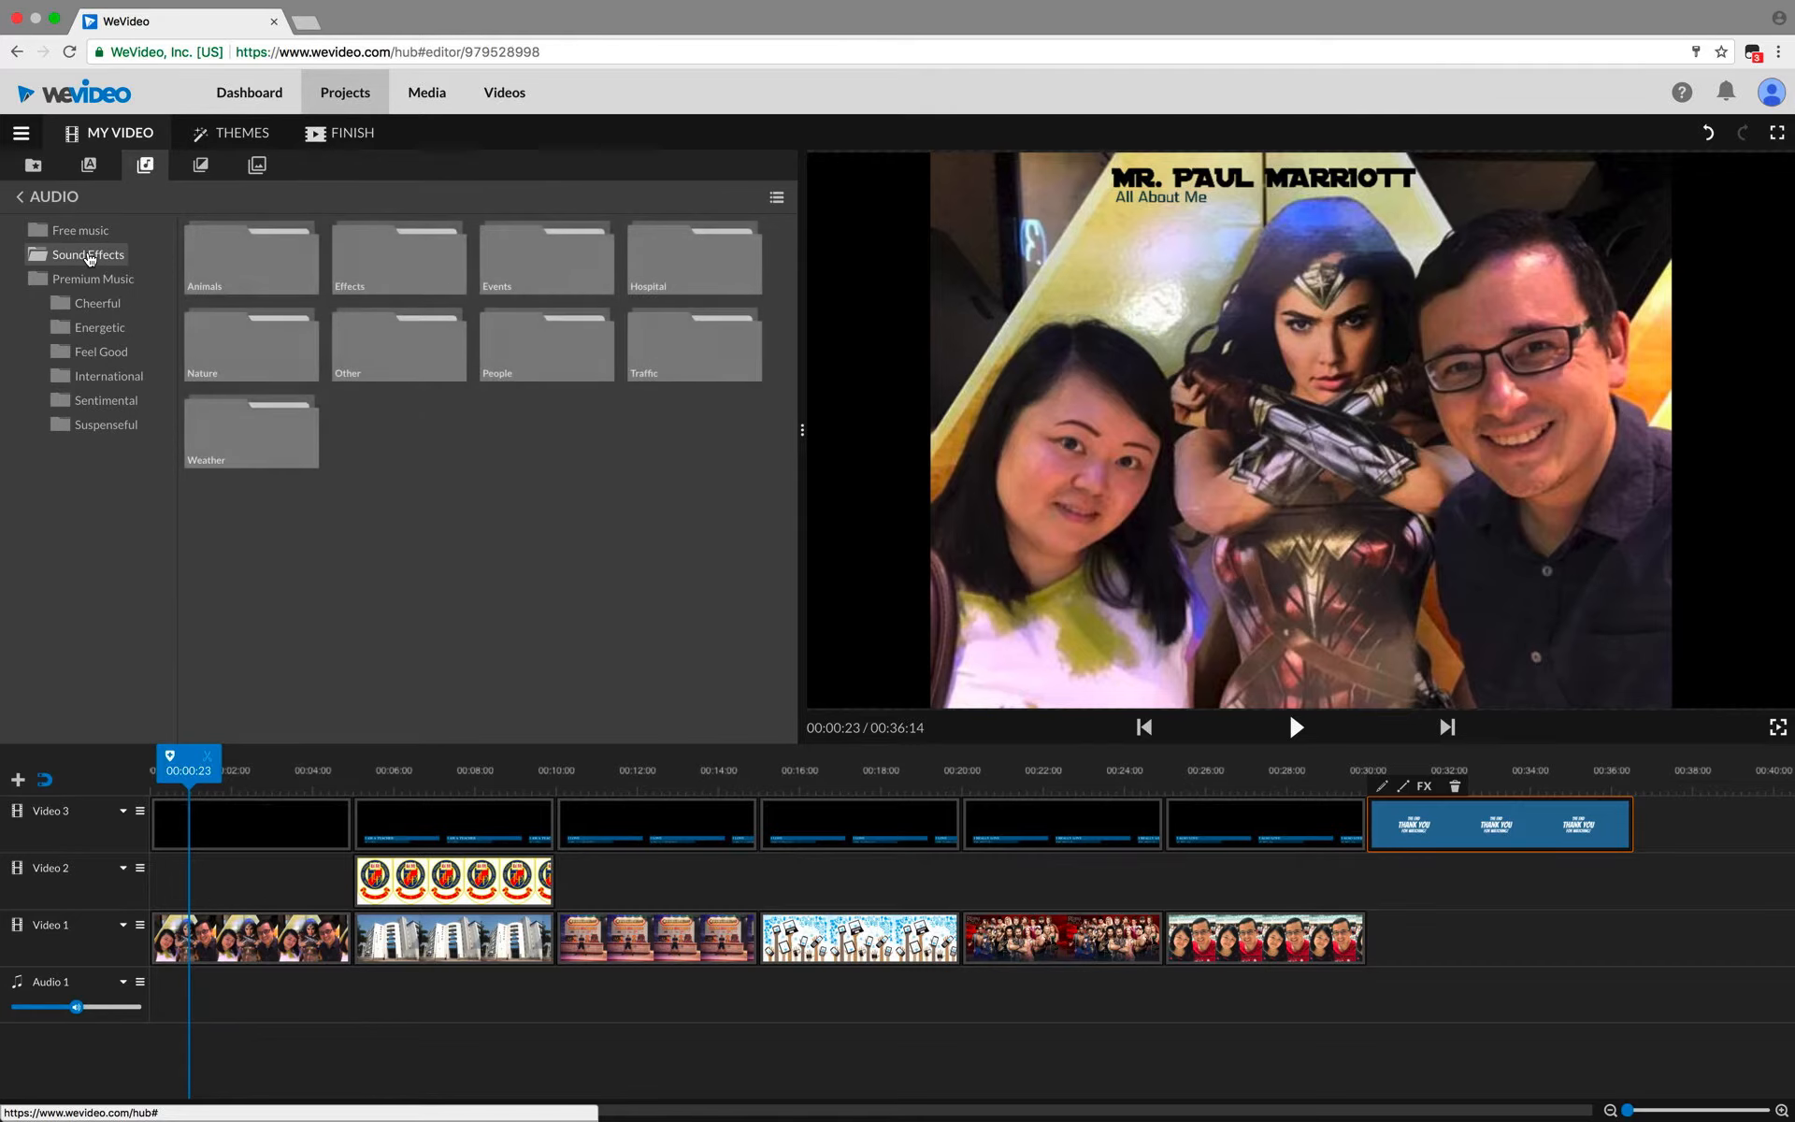
{"action": "left_click", "coordinate": [99, 279]}
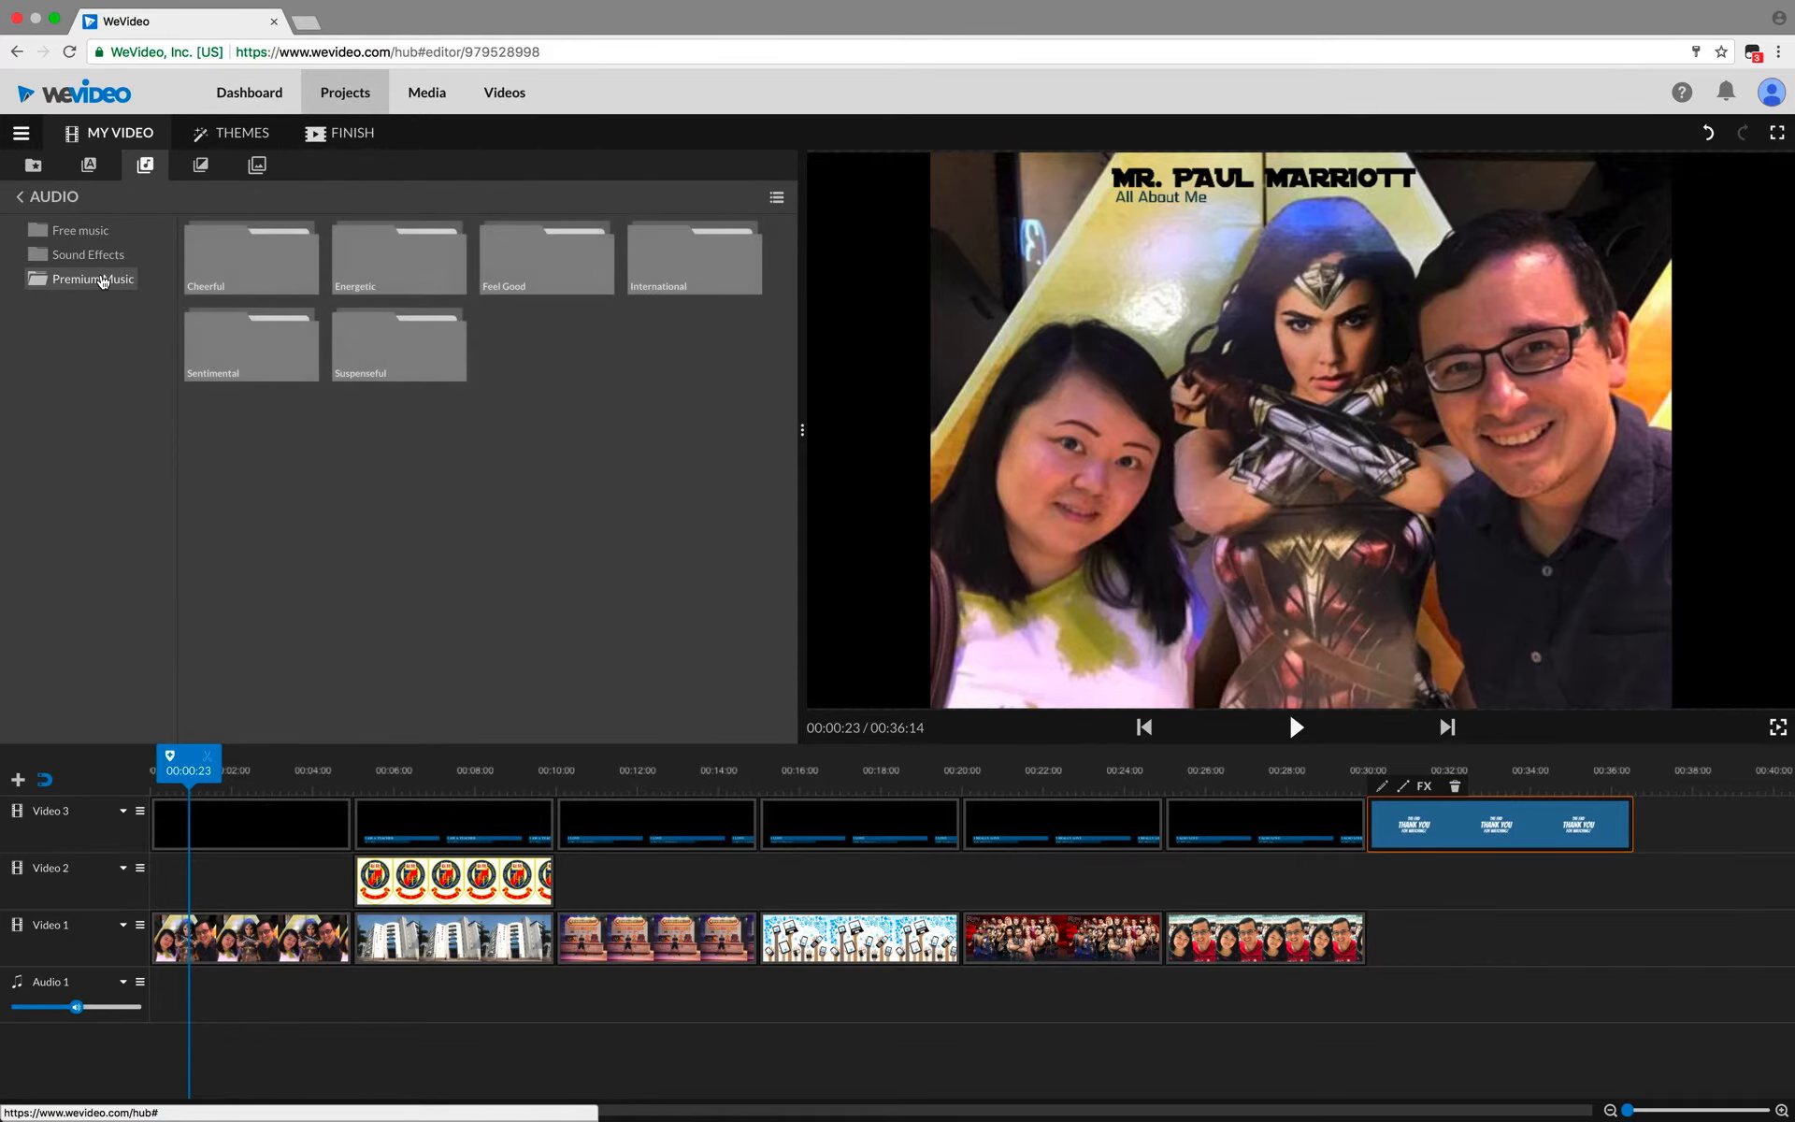
Step: Preview the tracks The News Team, New Technologies and Dubtron in the Energetic folder of Premium Music
{"action": "double_click", "coordinate": [366, 276]}
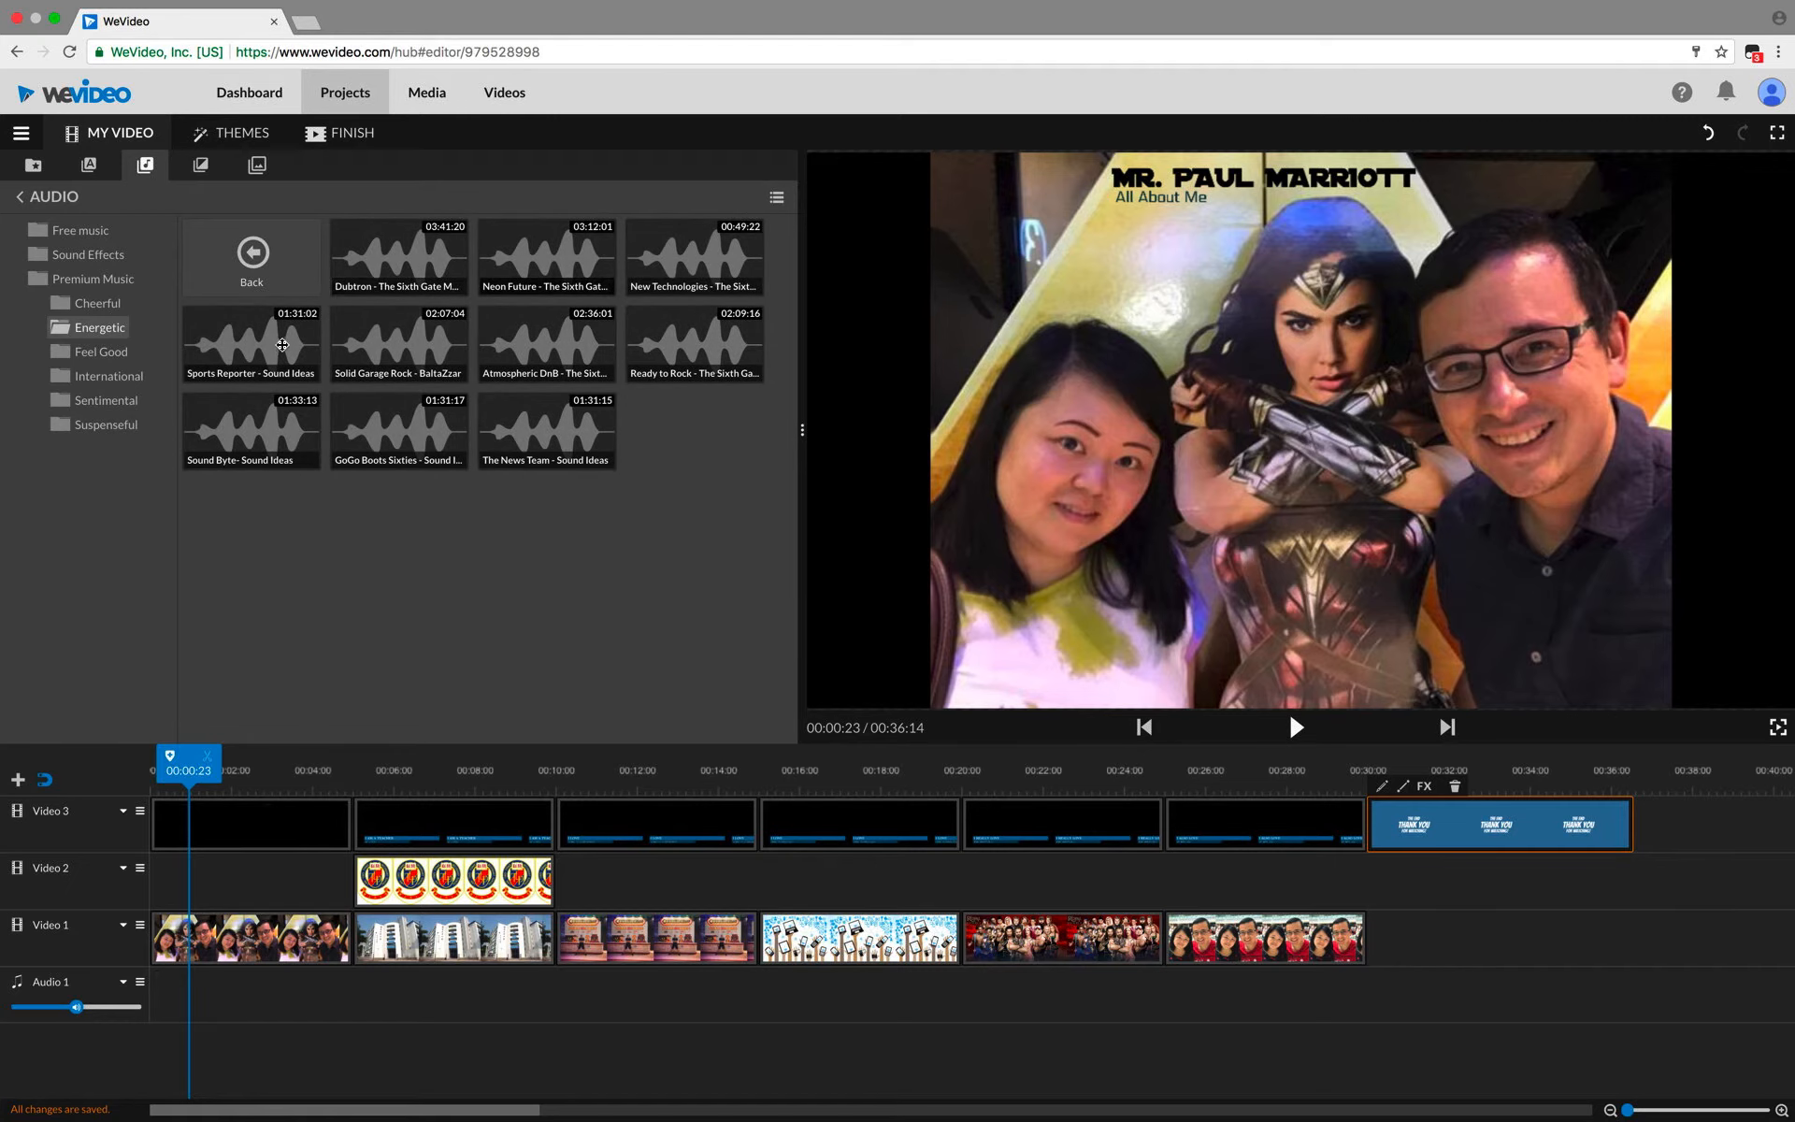
{"action": "left_click", "coordinate": [523, 470]}
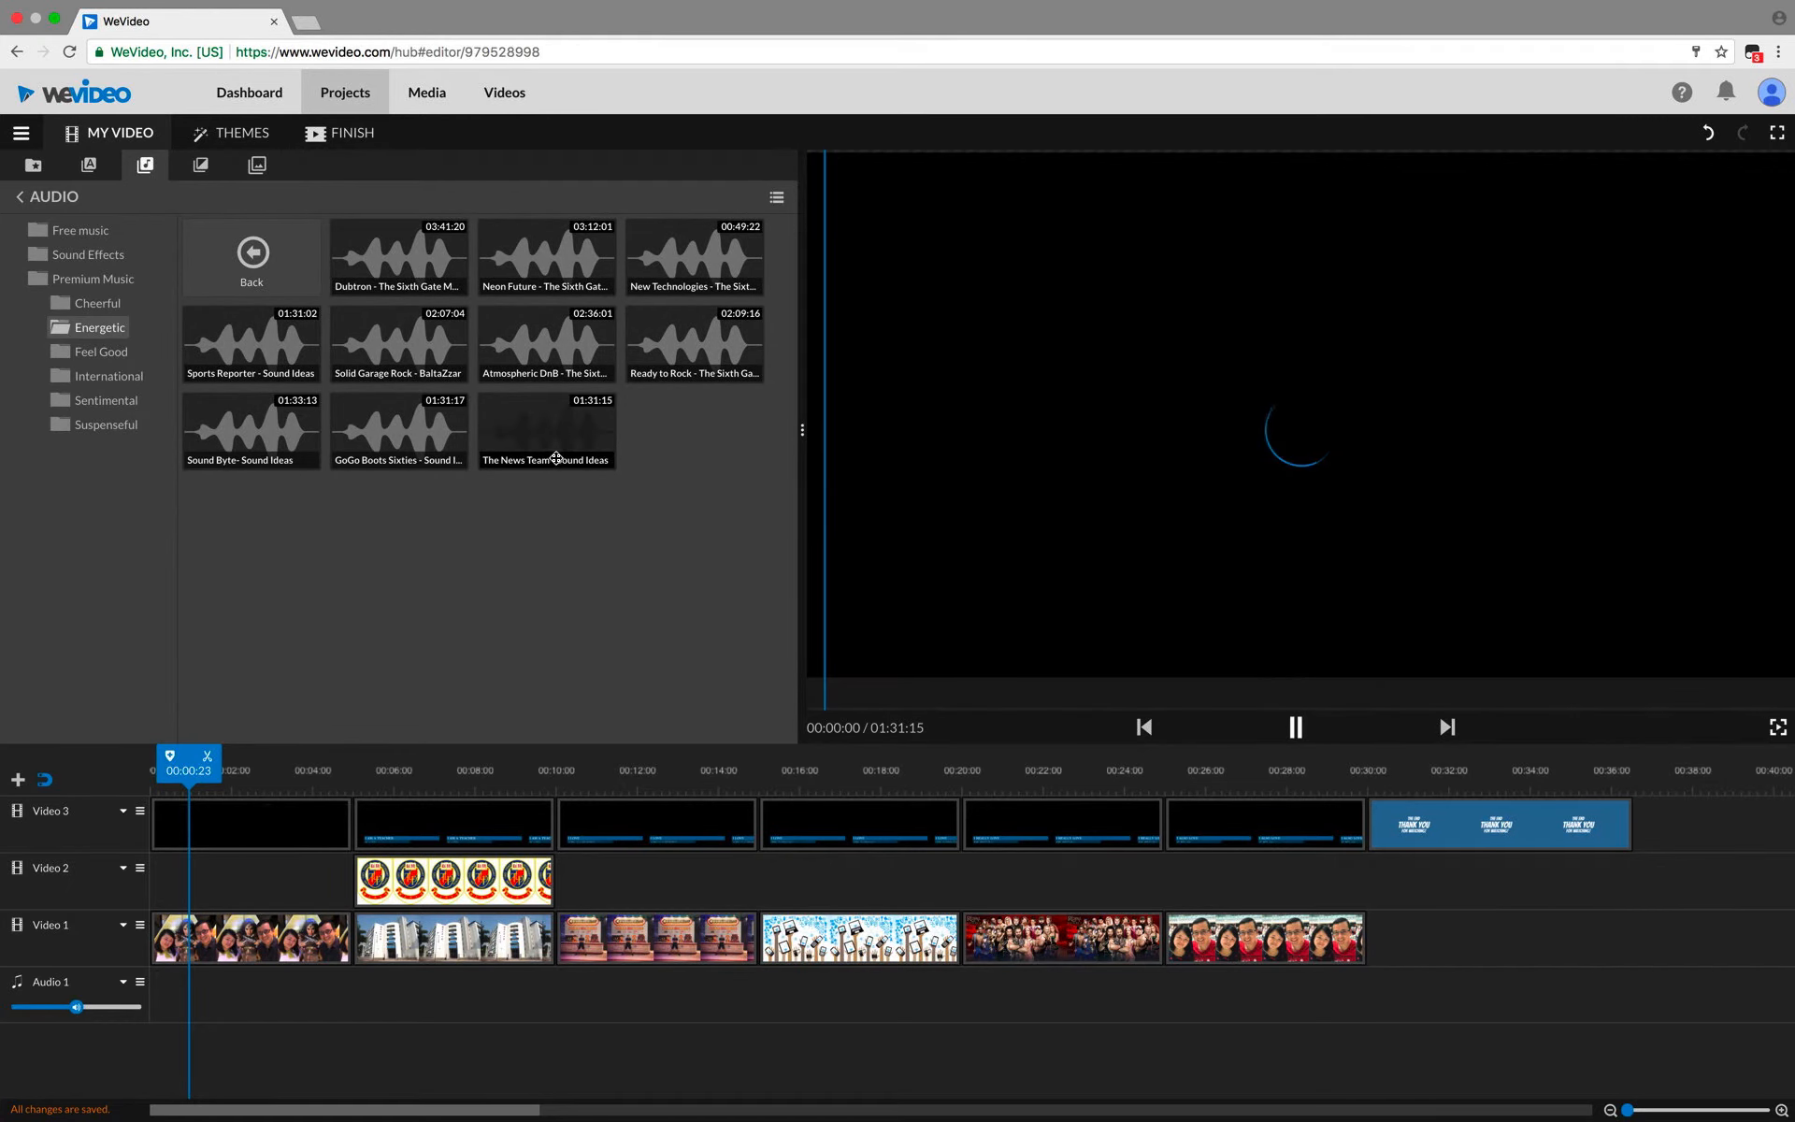
{"action": "left_click", "coordinate": [1296, 727]}
{"action": "left_click", "coordinate": [659, 258]}
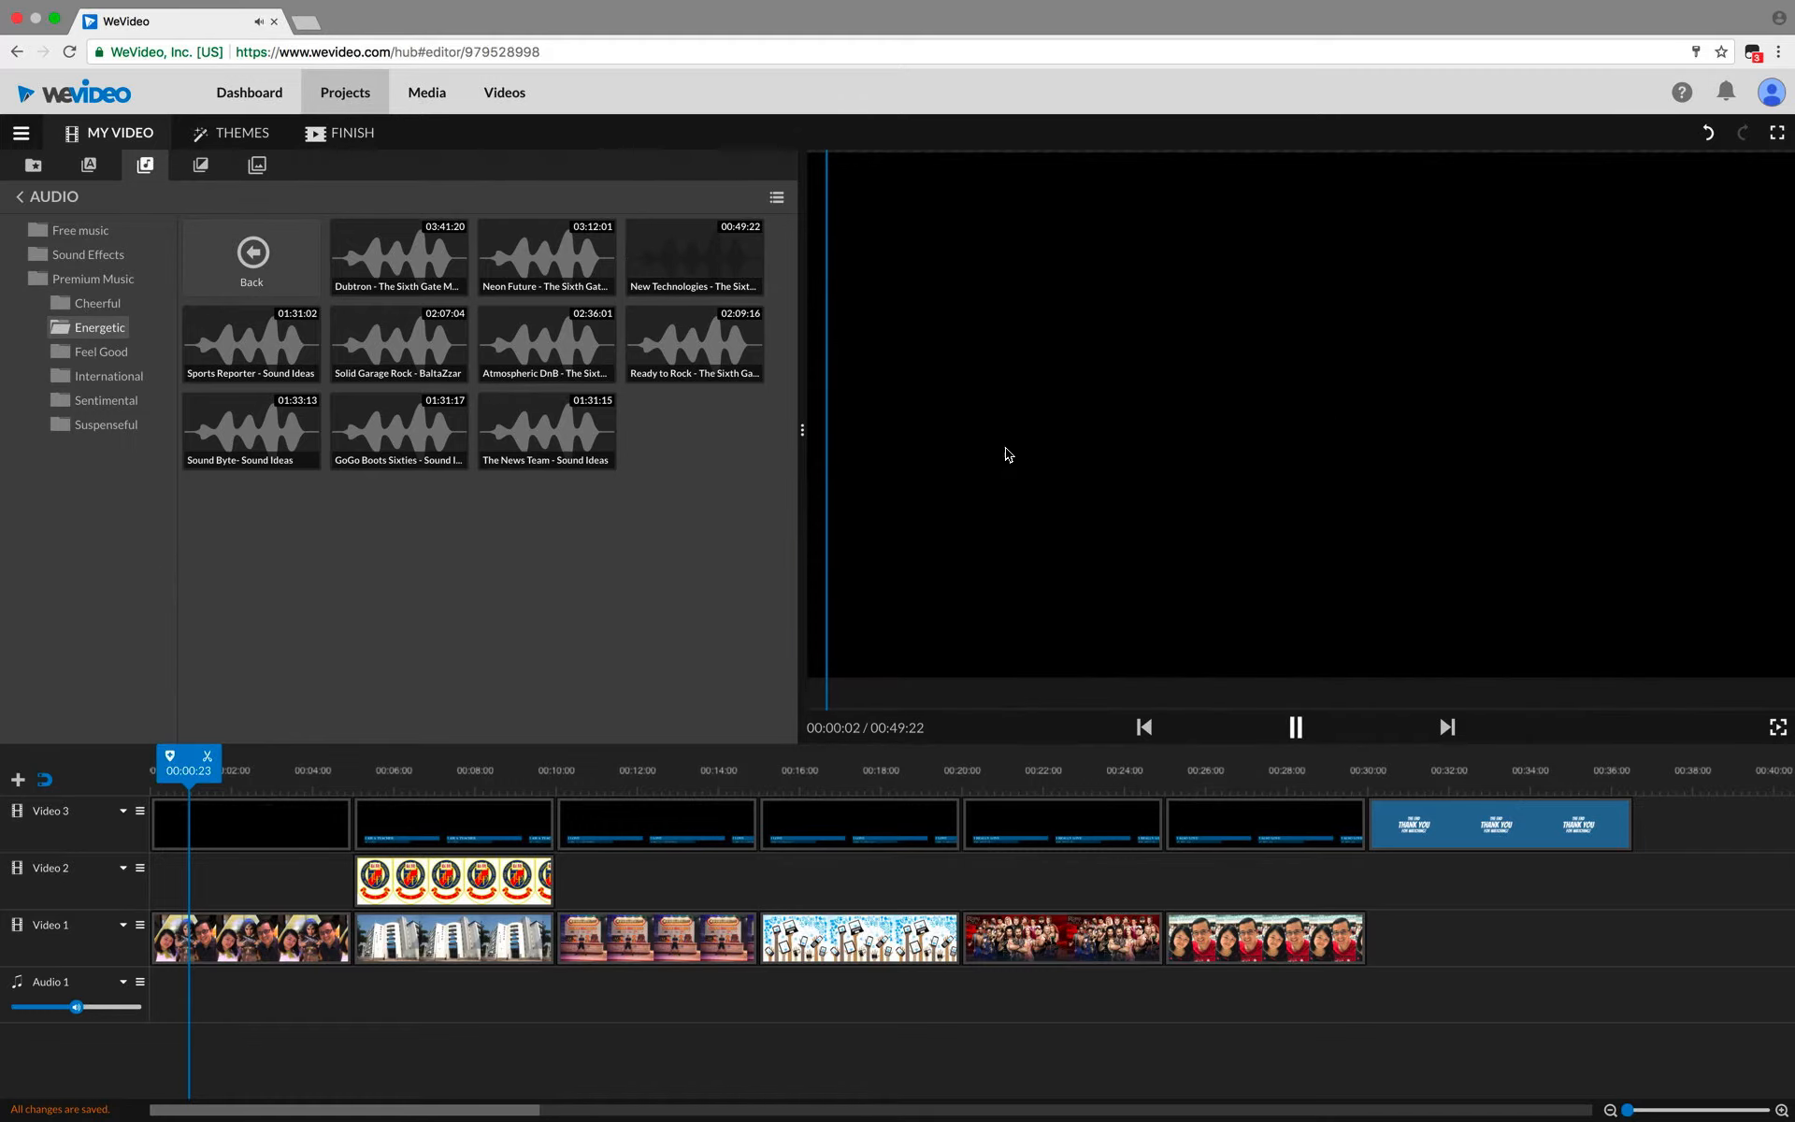
{"action": "left_click", "coordinate": [1296, 727]}
{"action": "left_click", "coordinate": [394, 266]}
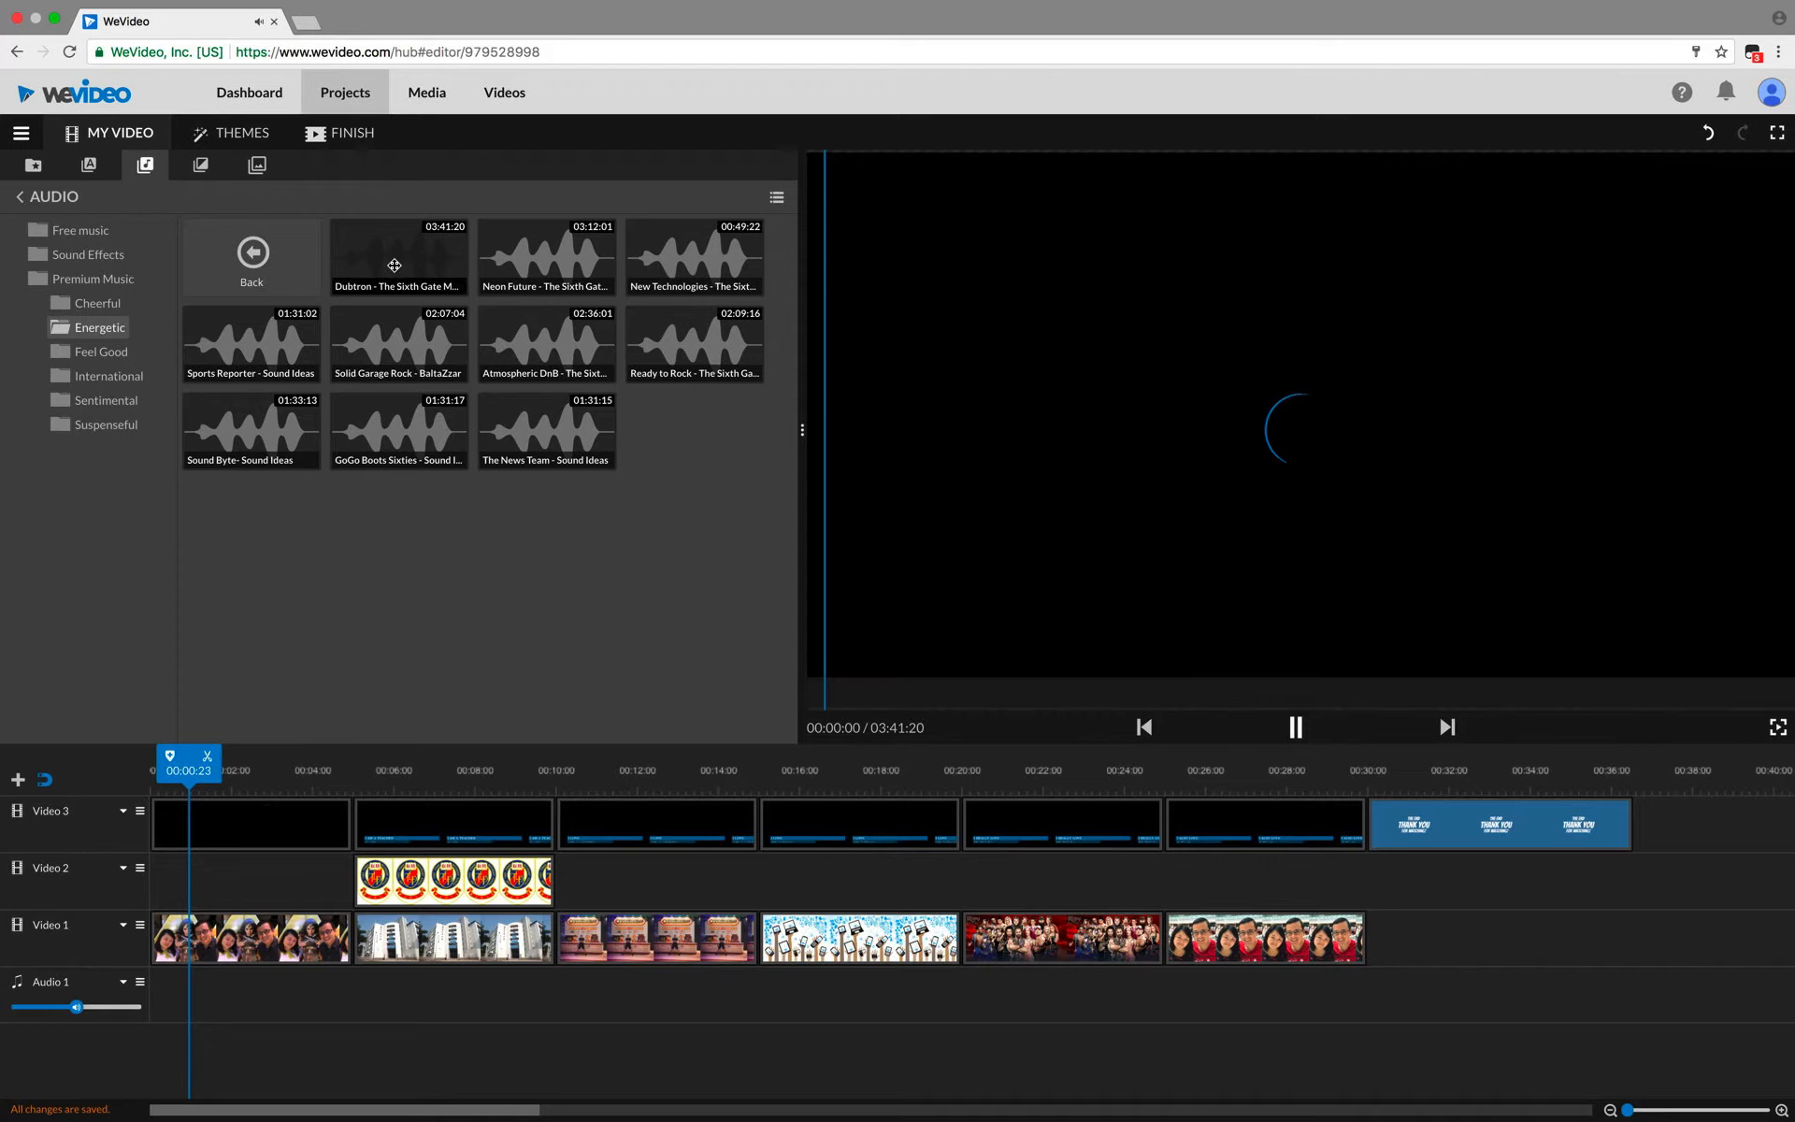
{"action": "left_click", "coordinate": [1303, 729]}
Step: Preview the Wet Lips track in the Feel Good folder of Premium Music
{"action": "left_click", "coordinate": [98, 351]}
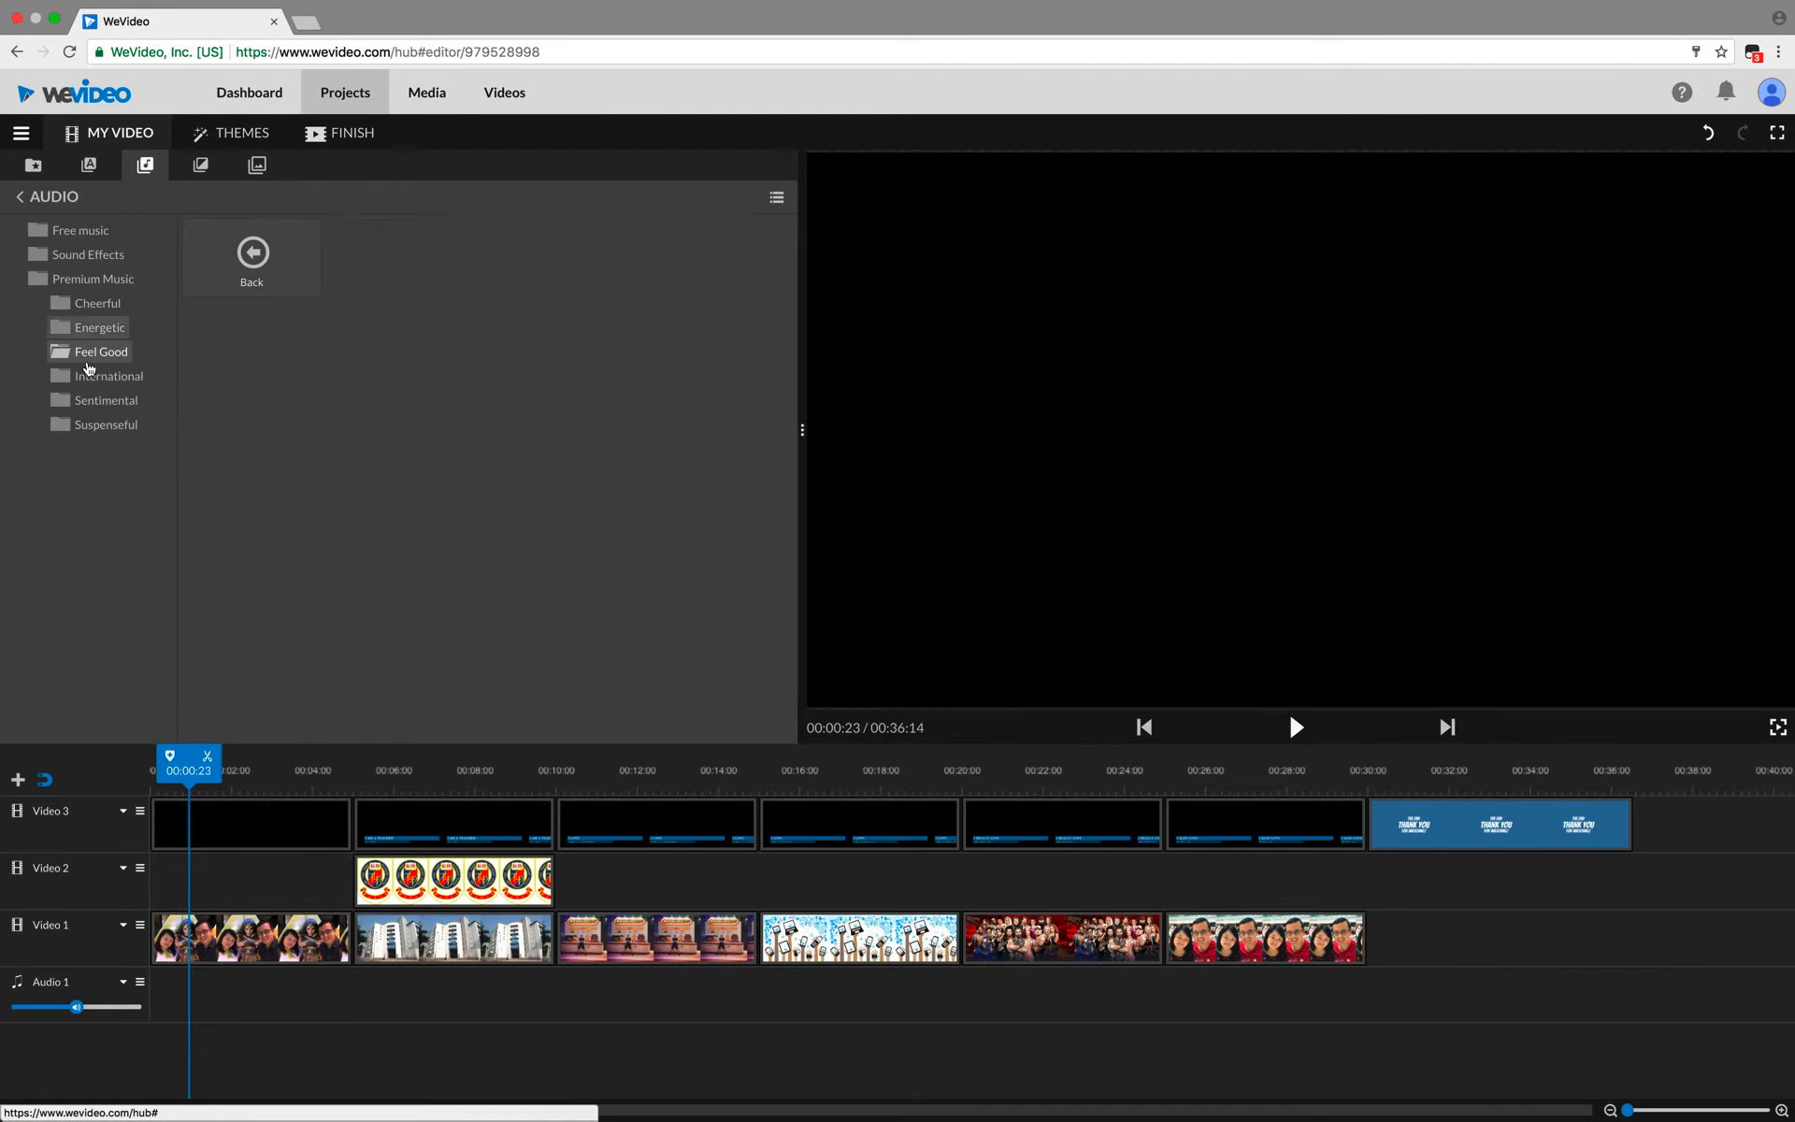
{"action": "left_click", "coordinate": [461, 238]}
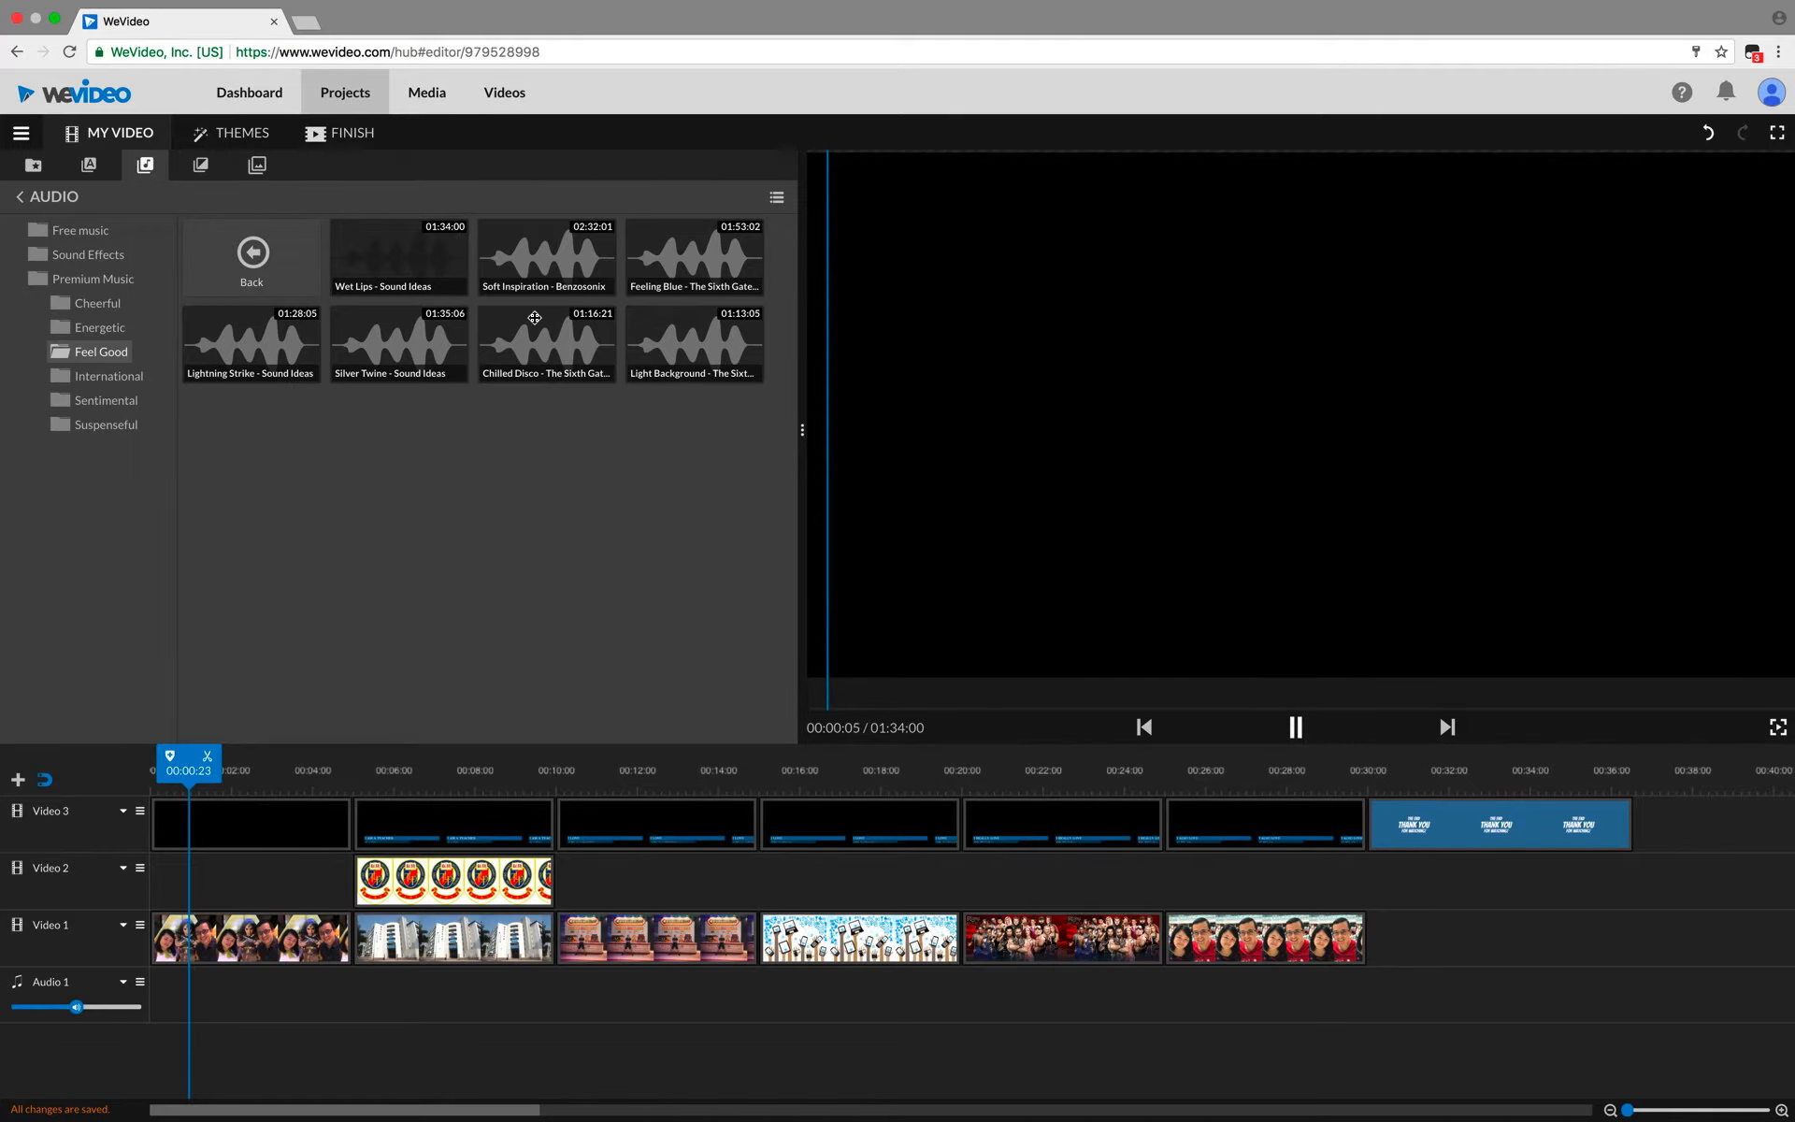
{"action": "left_click", "coordinate": [1296, 728]}
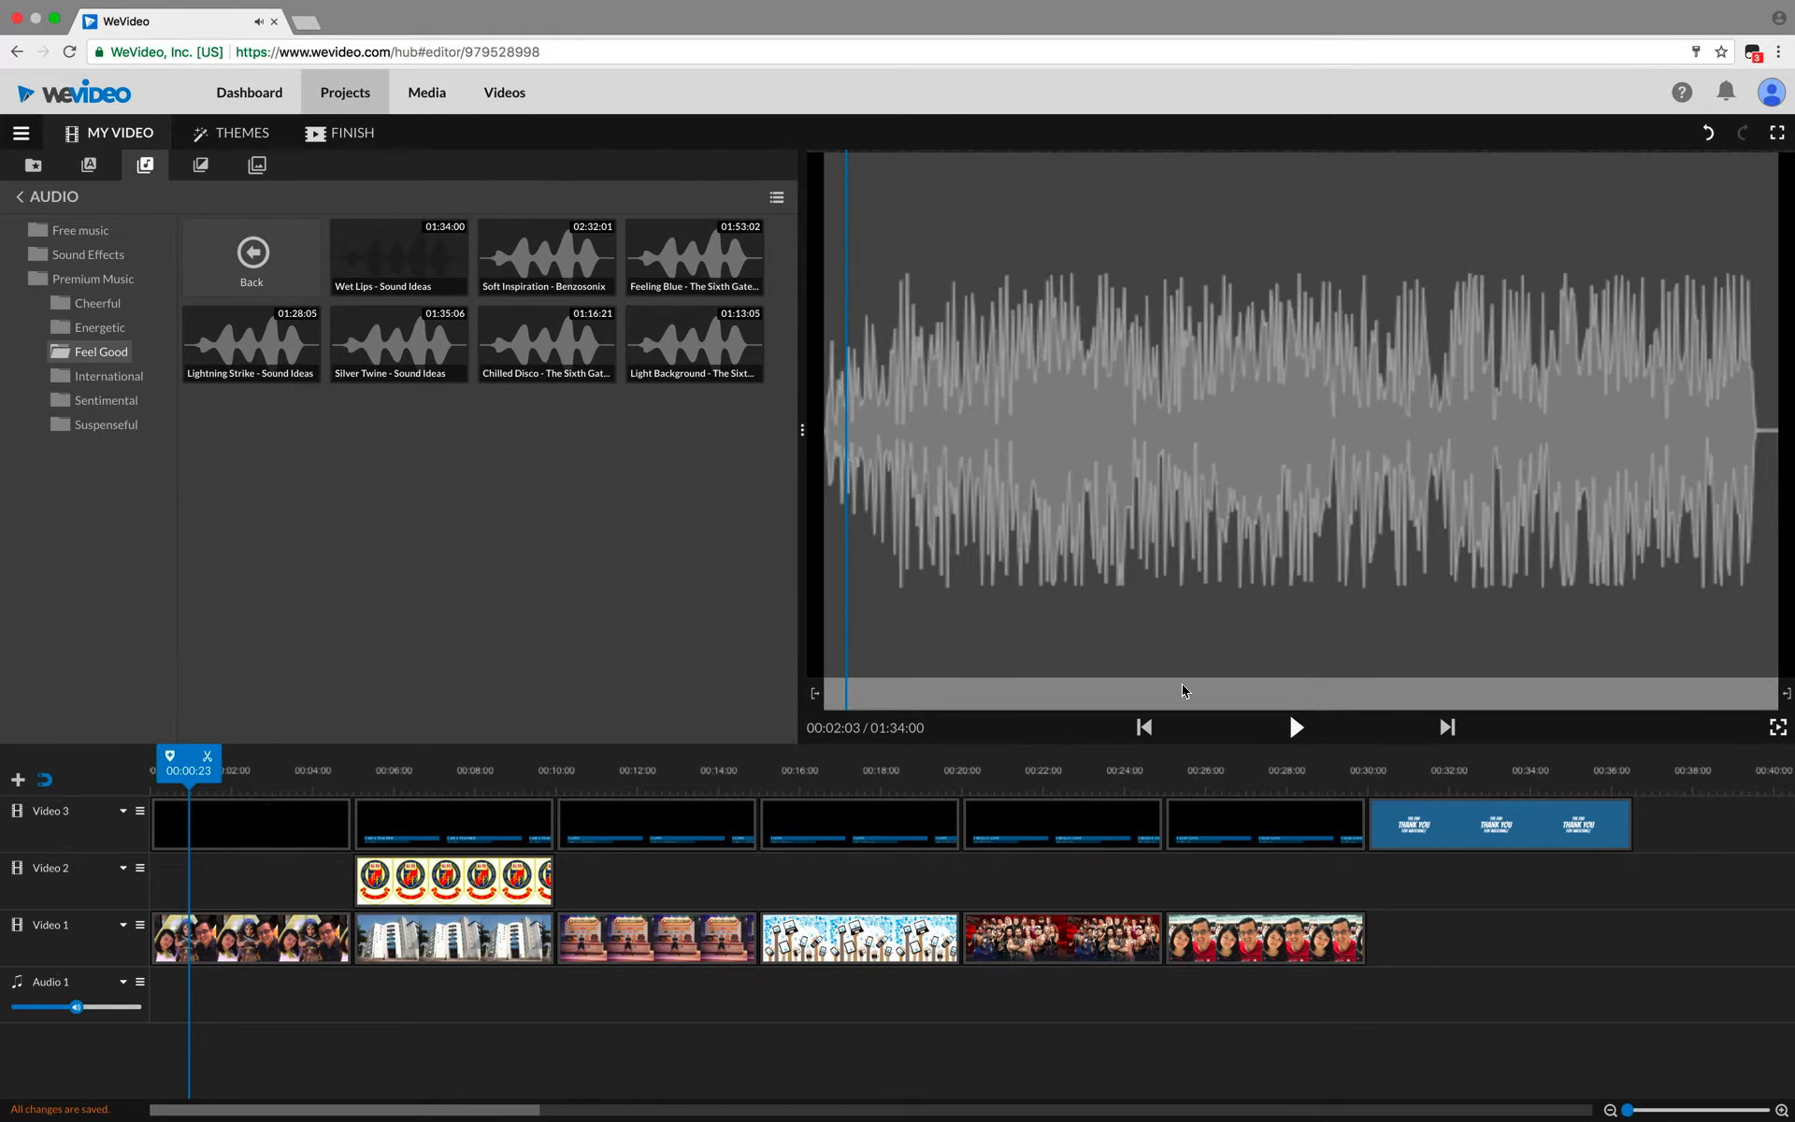
{"action": "left_click_drag", "start_coordinate": [392, 262], "coordinate": [553, 521]}
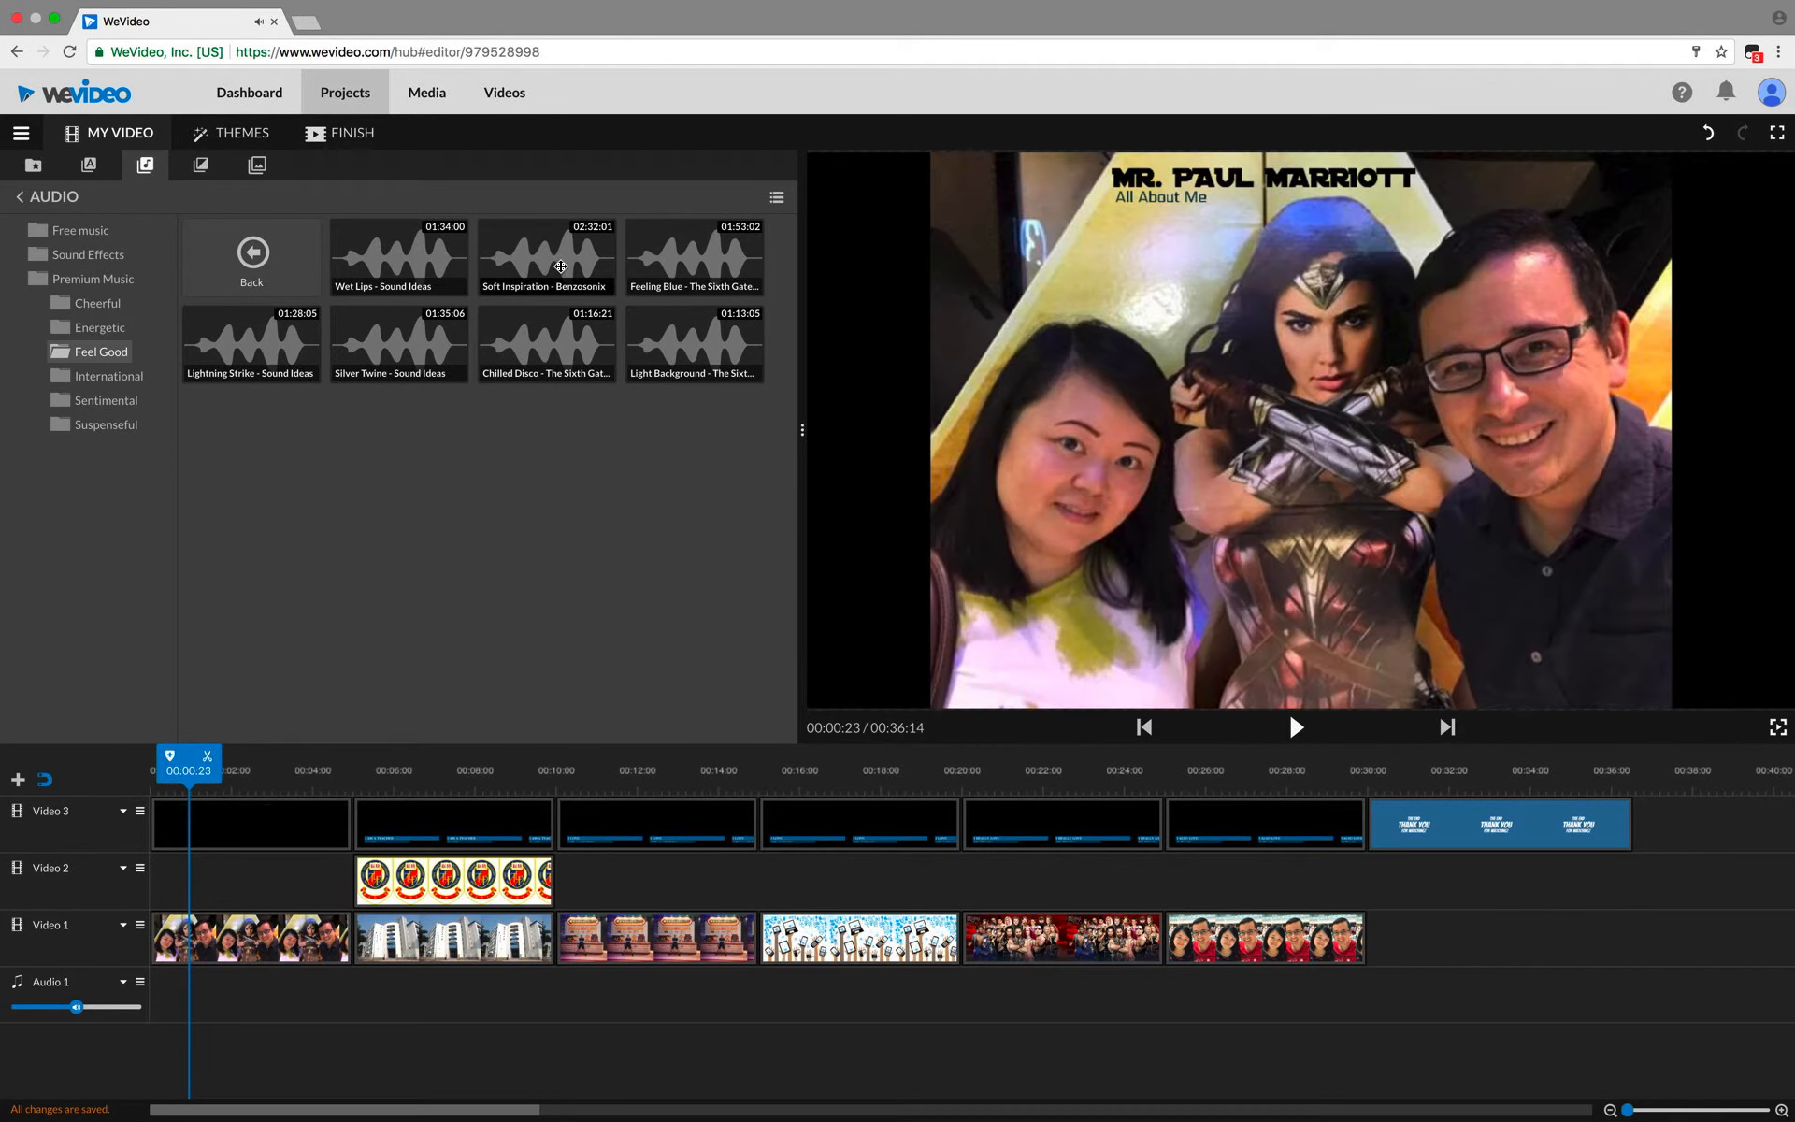
Step: Place the Soft Inspiration track at the start of Audio 1 and trim its end to 00:36:14, matching the closing title
{"action": "left_click_drag", "start_coordinate": [547, 260], "coordinate": [164, 1017]}
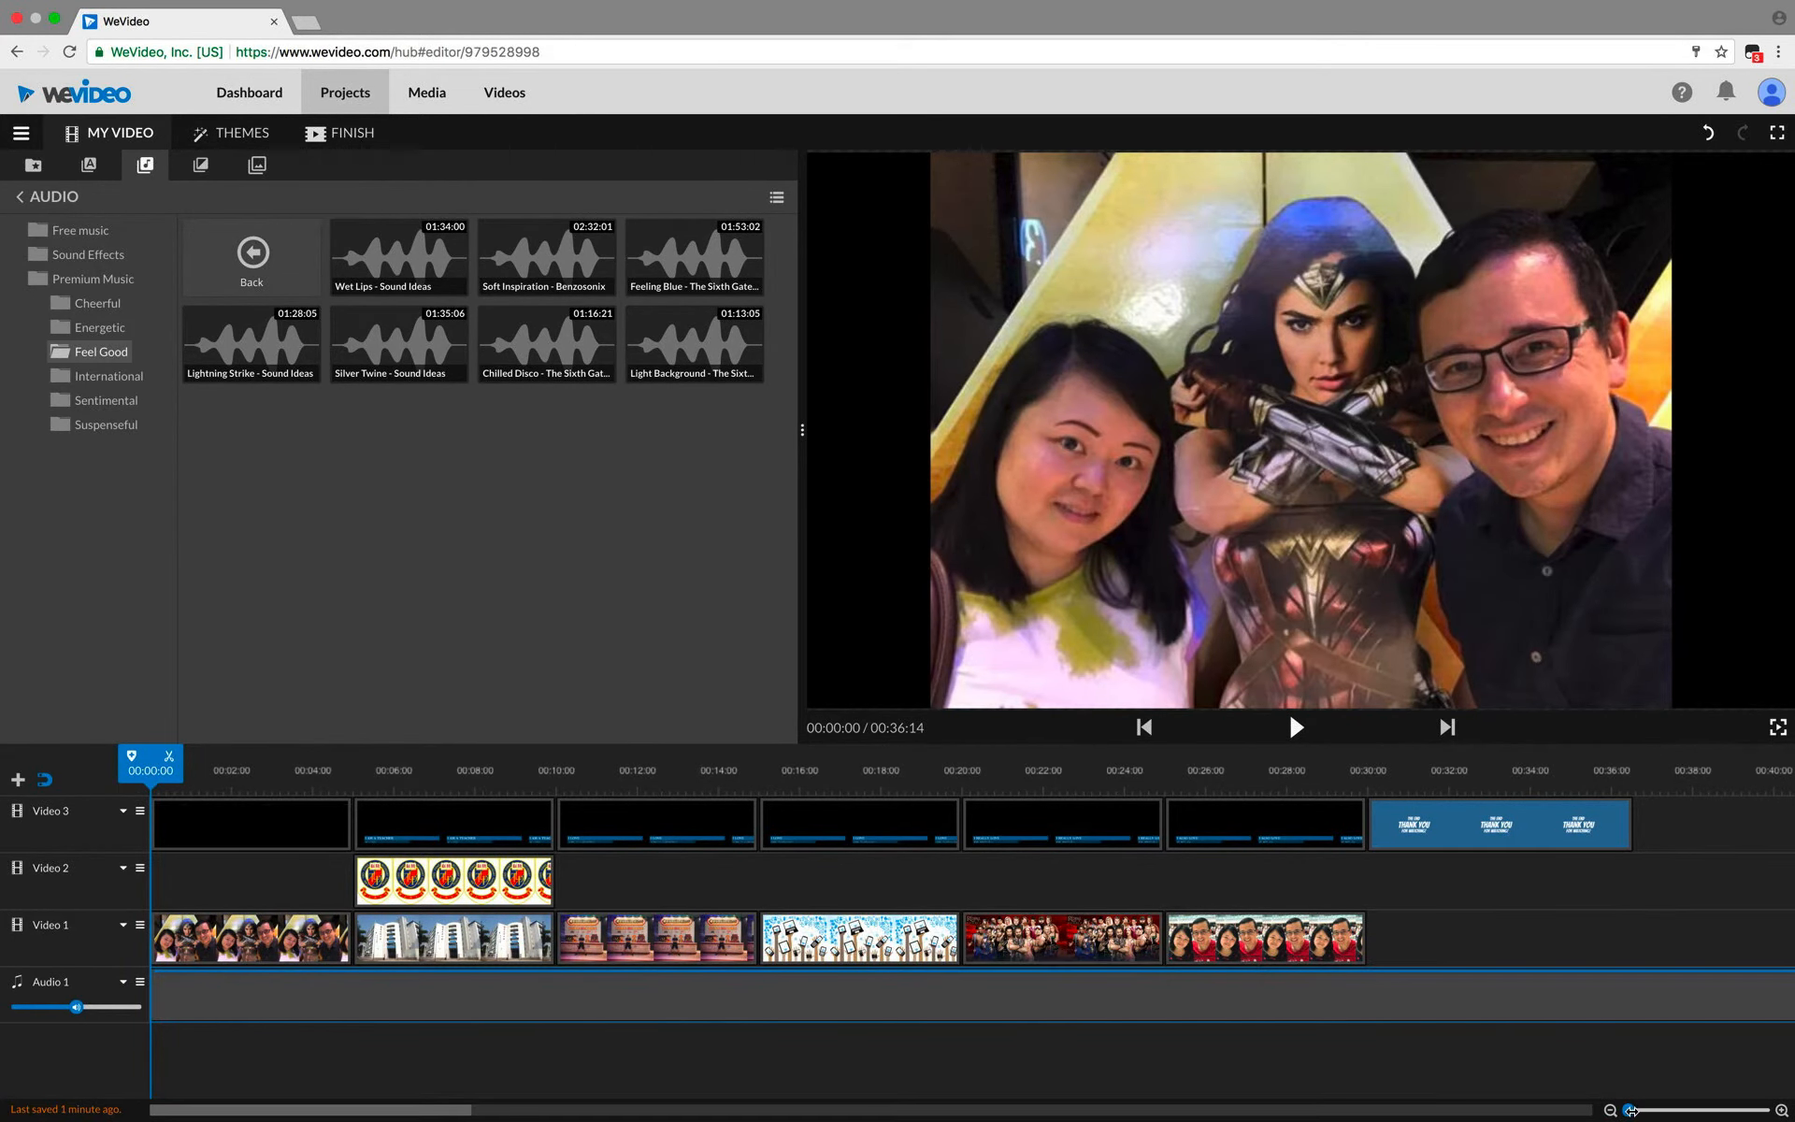
{"action": "left_click_drag", "start_coordinate": [1630, 1110], "coordinate": [1571, 1118]}
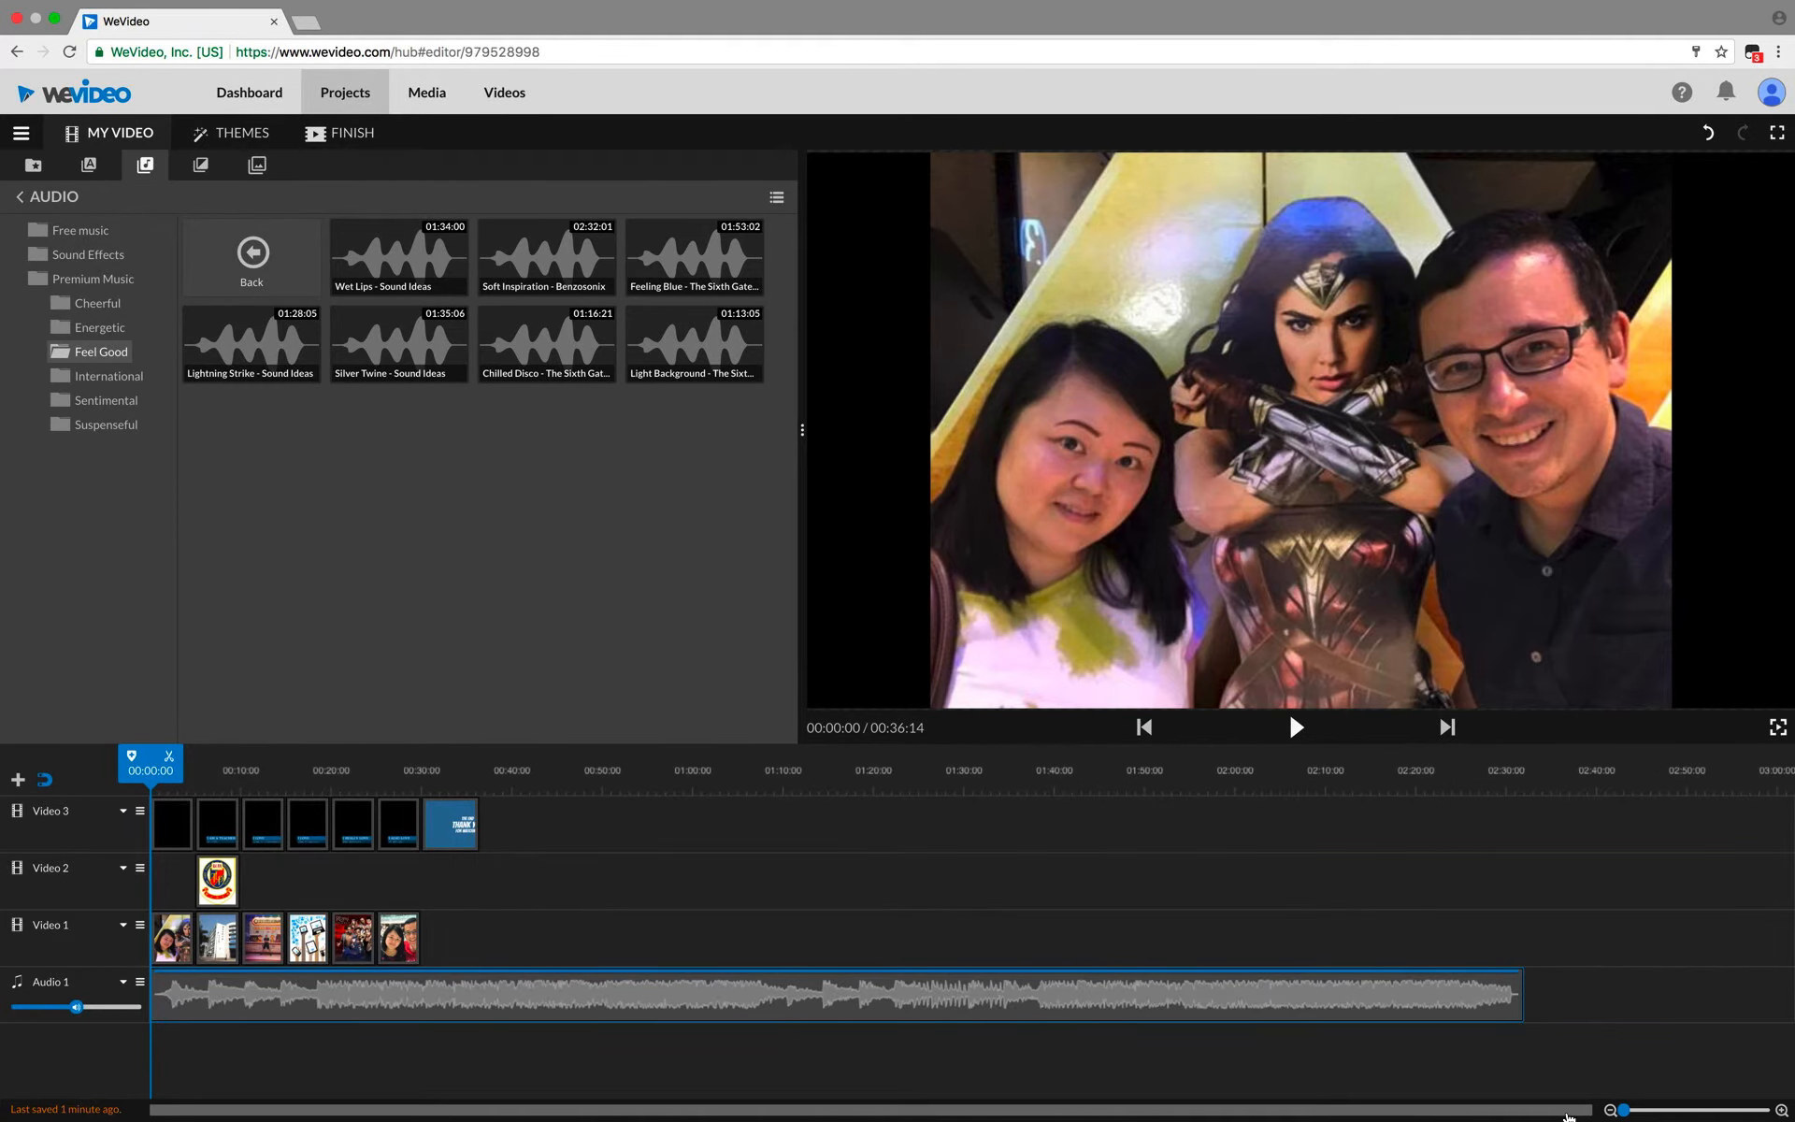
{"action": "left_click", "coordinate": [1522, 991]}
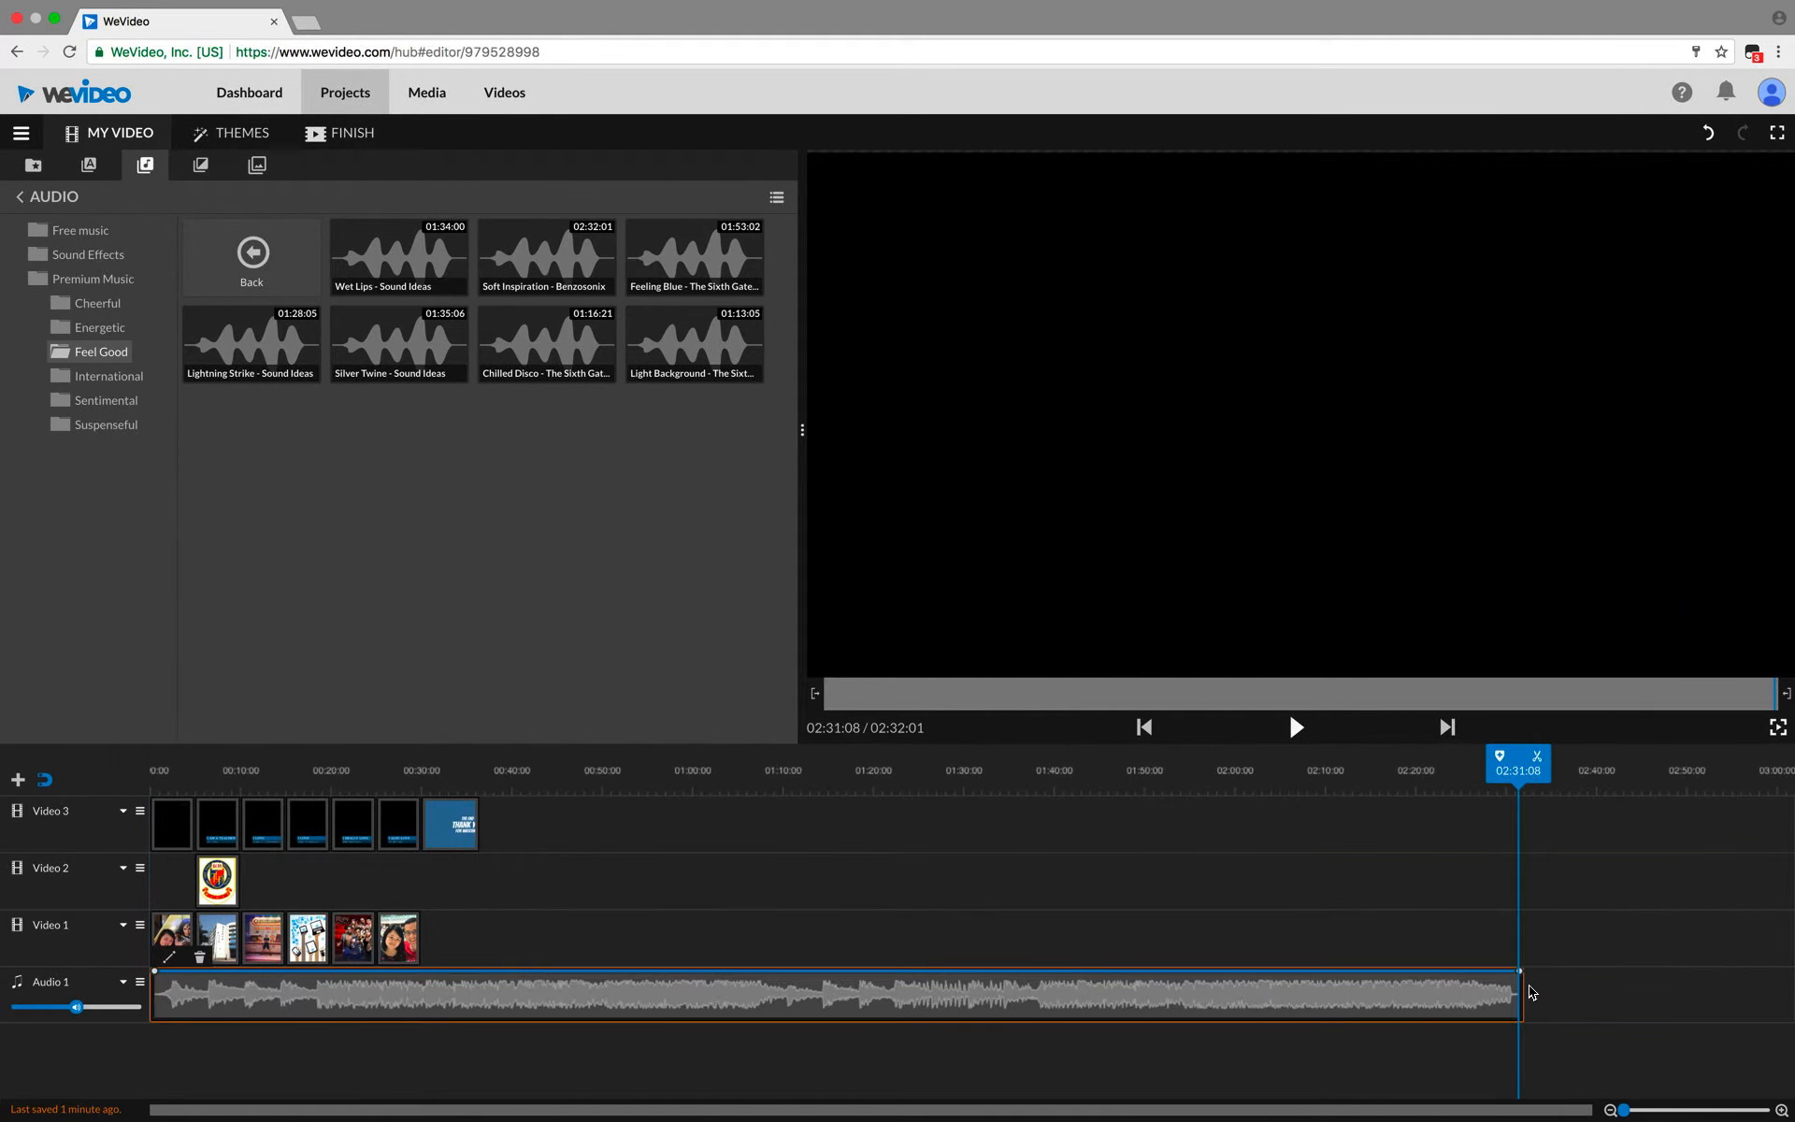
{"action": "left_click_drag", "start_coordinate": [1527, 991], "coordinate": [475, 974]}
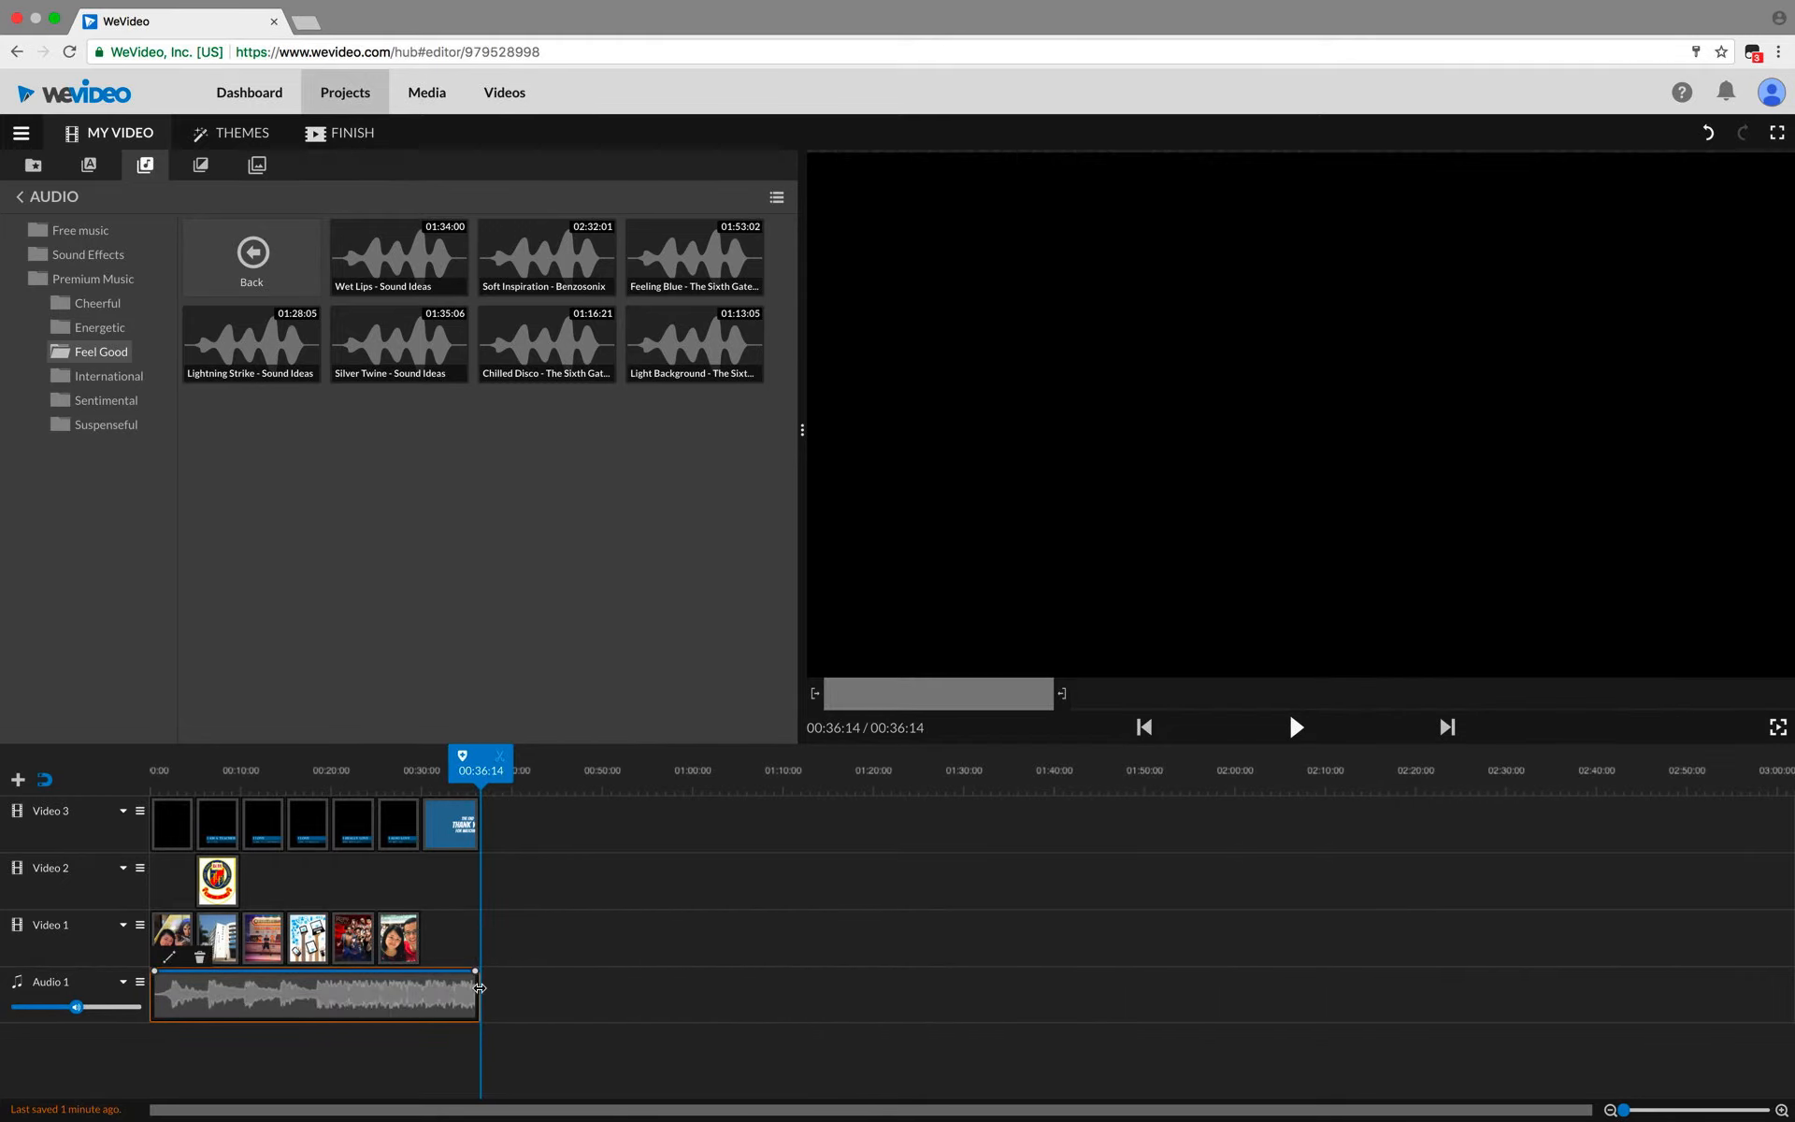
Step: Lower the Audio 1 track volume to 18%, check it in playback, and return the playhead to 00:00:00
{"action": "left_click", "coordinate": [195, 781]}
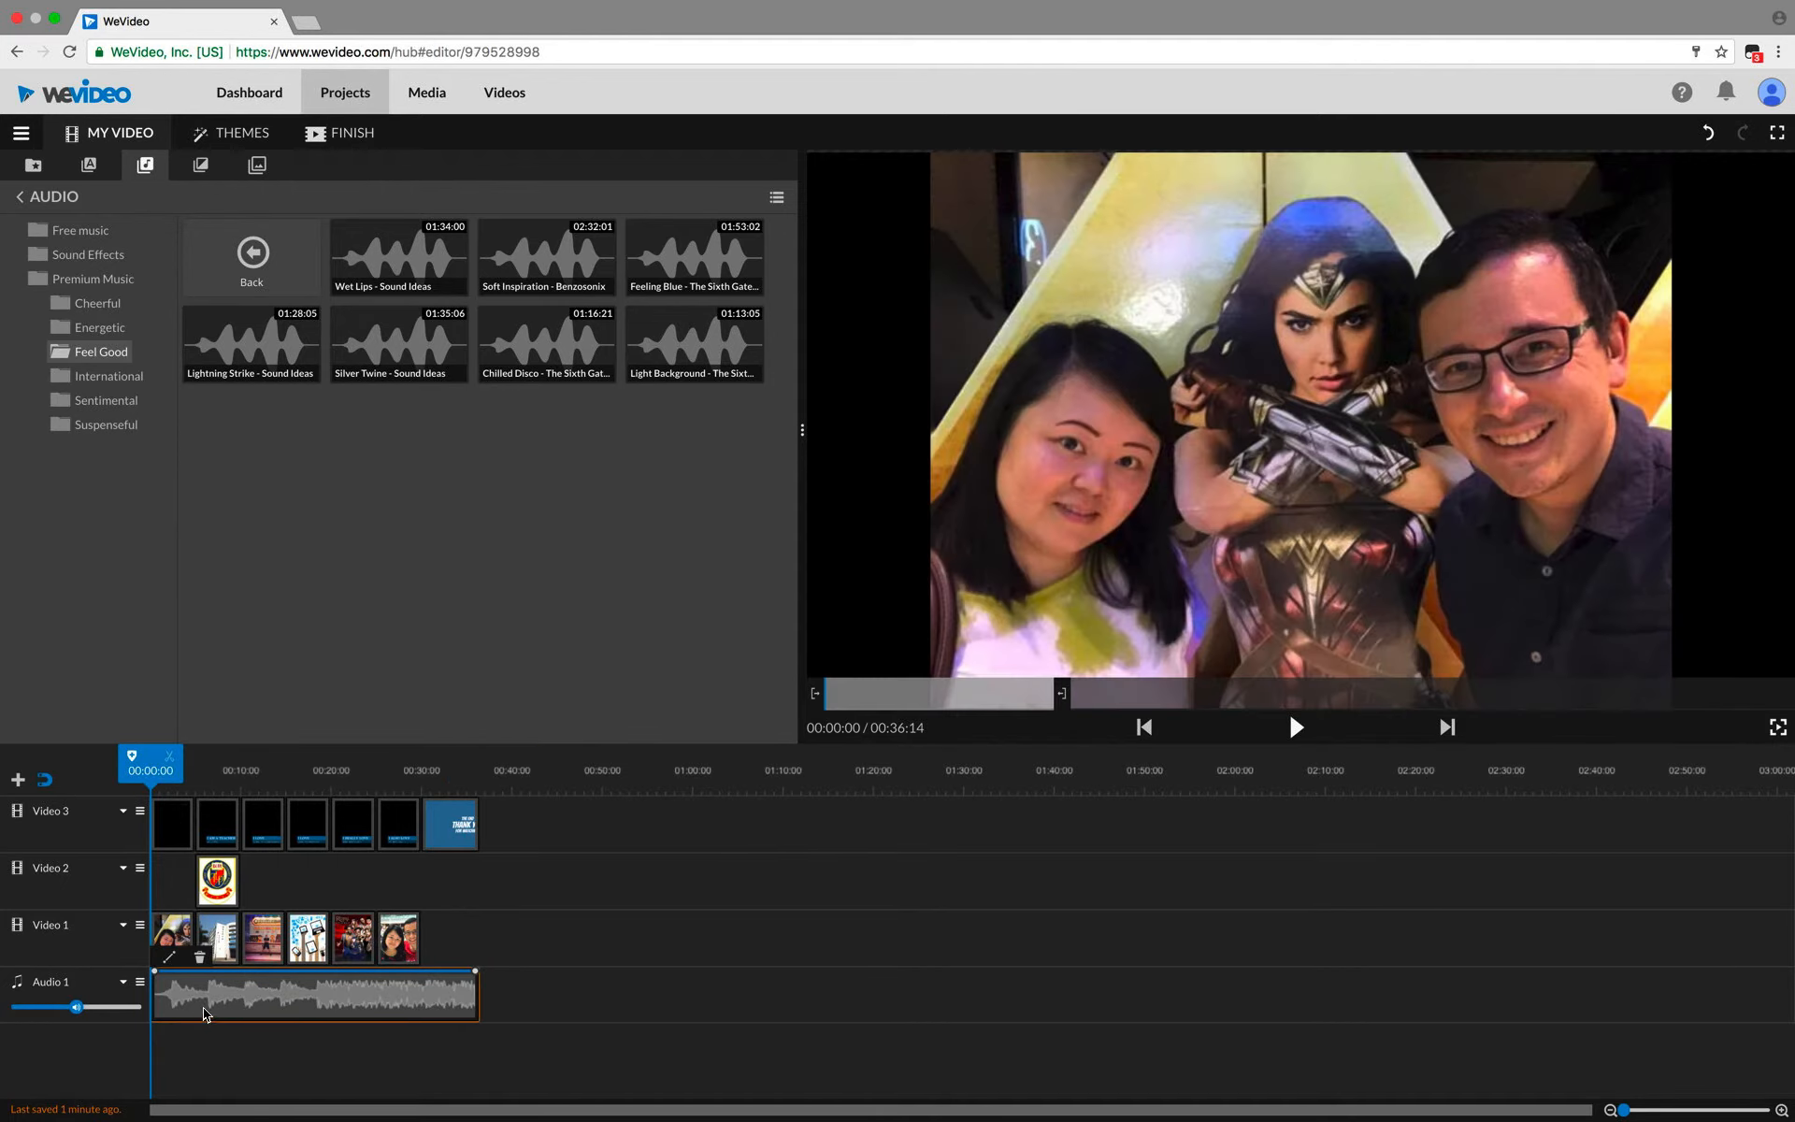
{"action": "left_click_drag", "start_coordinate": [75, 1014], "coordinate": [51, 1016]}
{"action": "left_click", "coordinate": [1293, 726]}
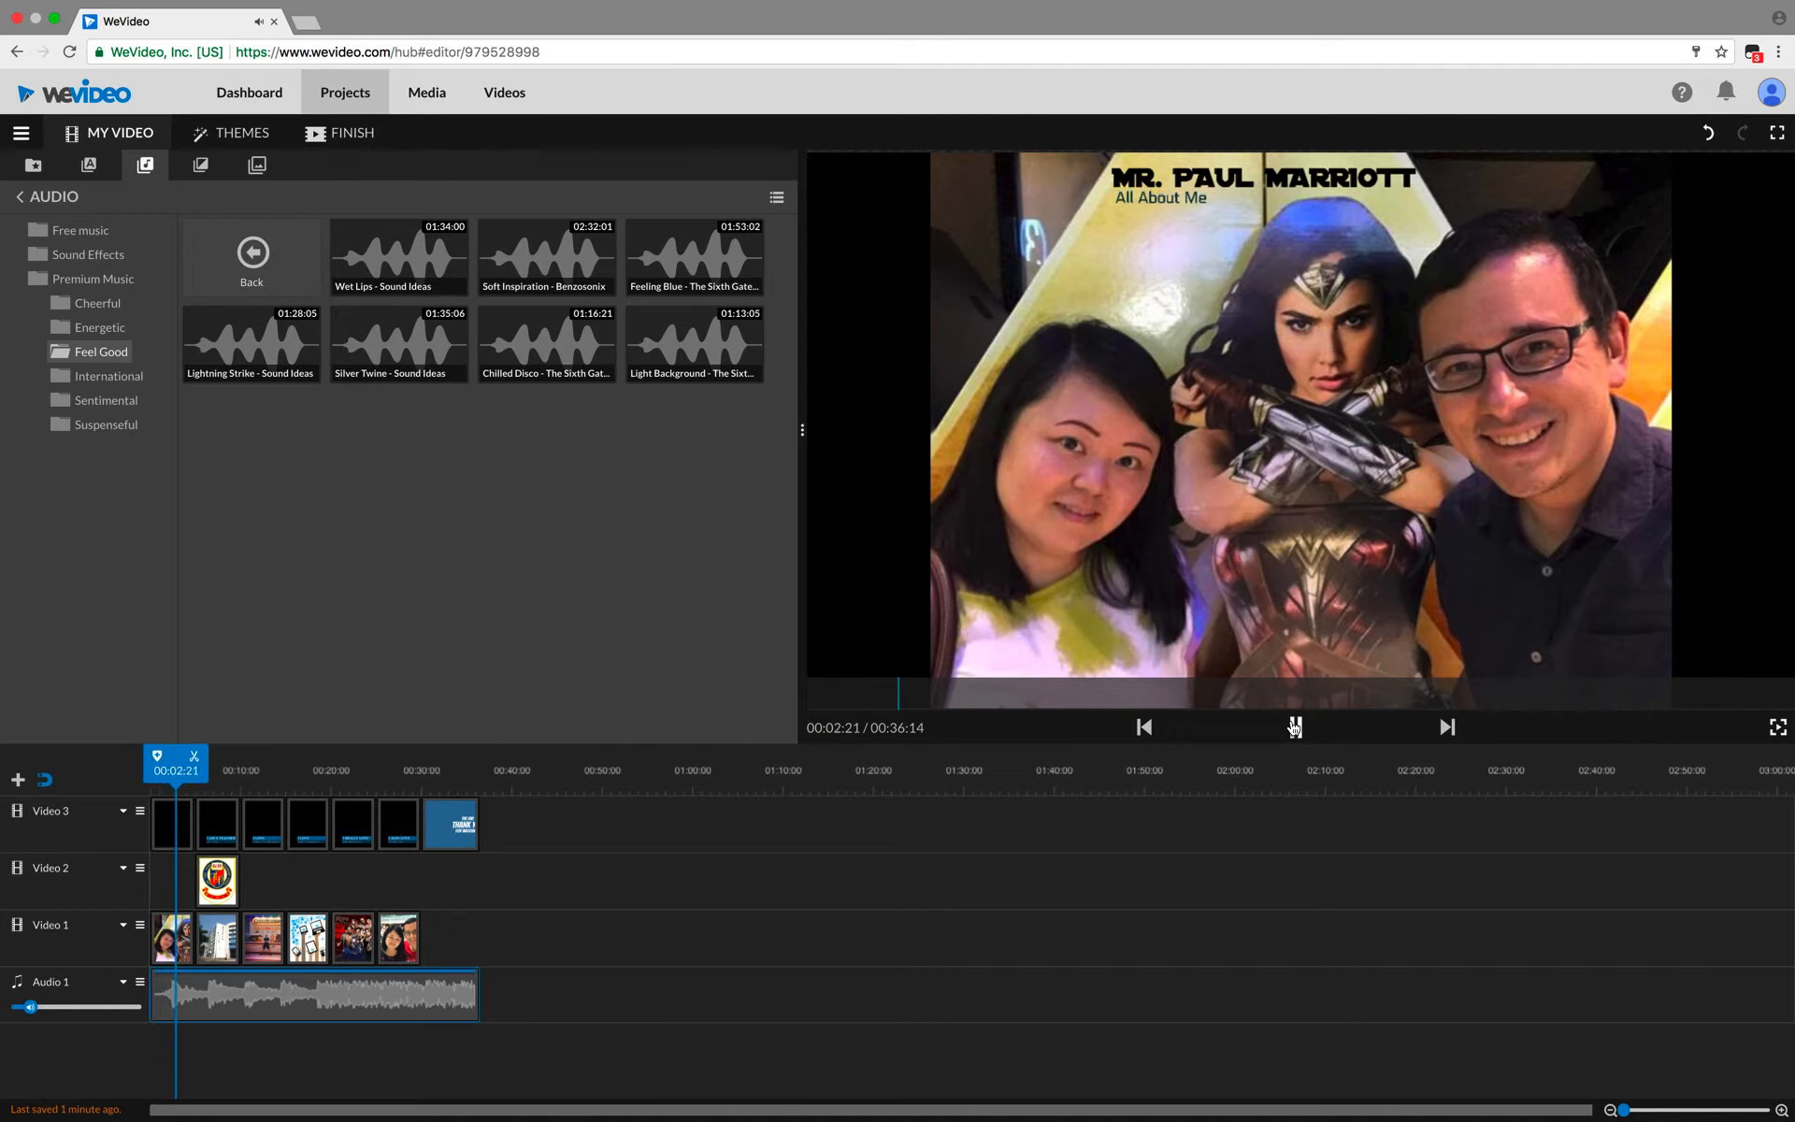
{"action": "left_click_drag", "start_coordinate": [31, 1009], "coordinate": [23, 1015]}
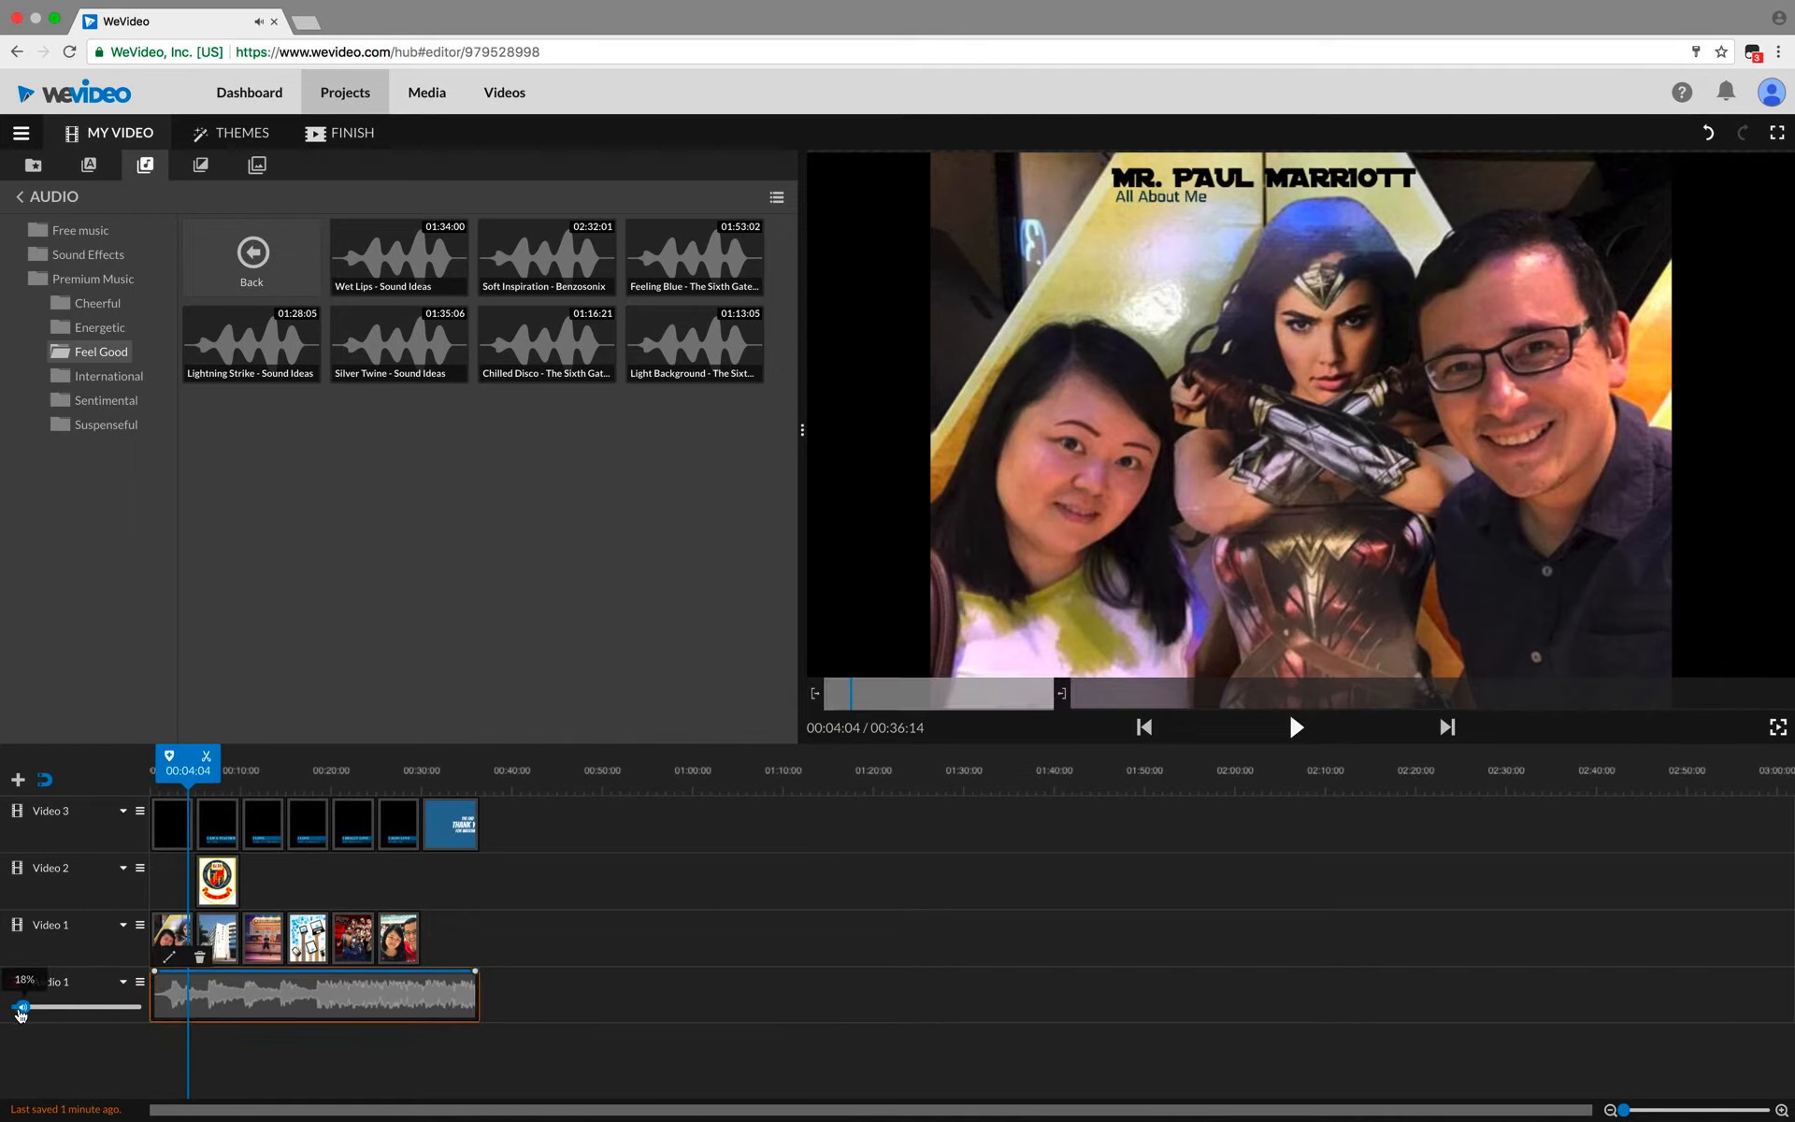
{"action": "left_click", "coordinate": [1295, 727]}
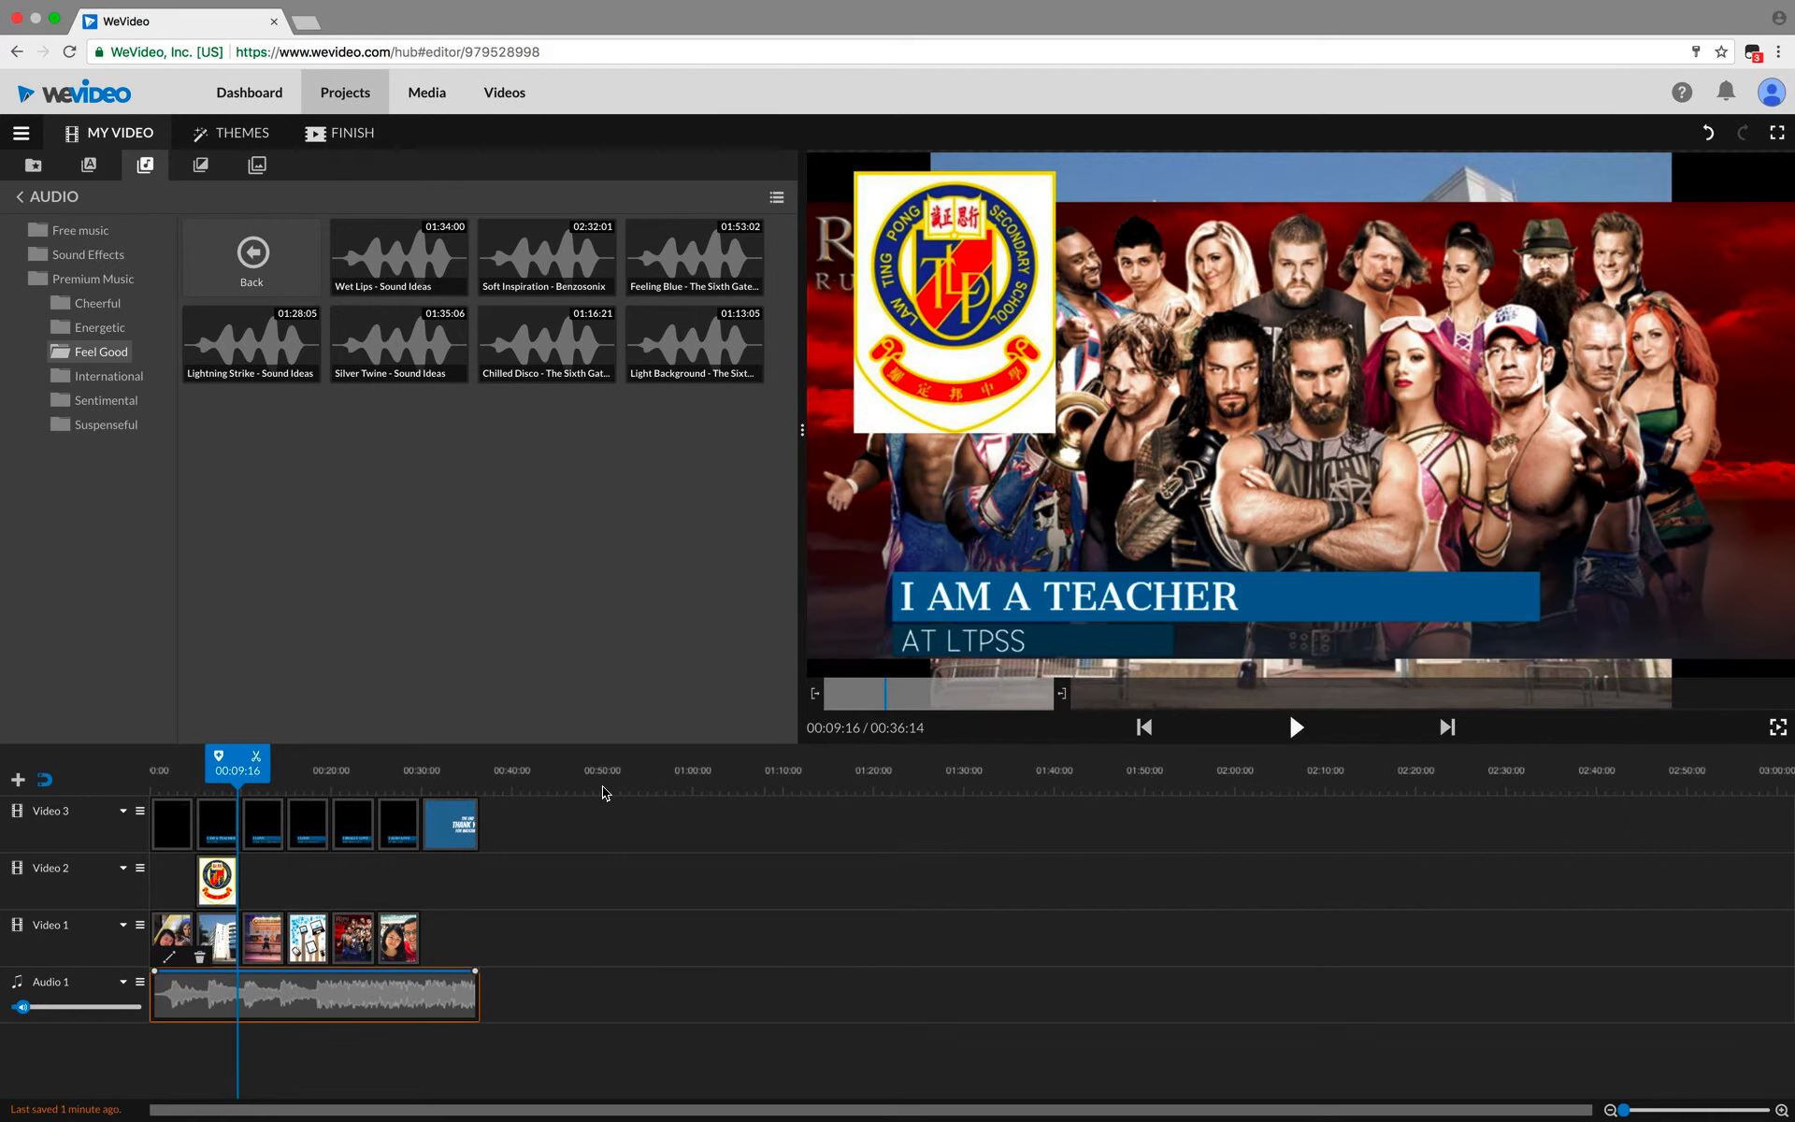
{"action": "left_click_drag", "start_coordinate": [247, 772], "coordinate": [150, 772]}
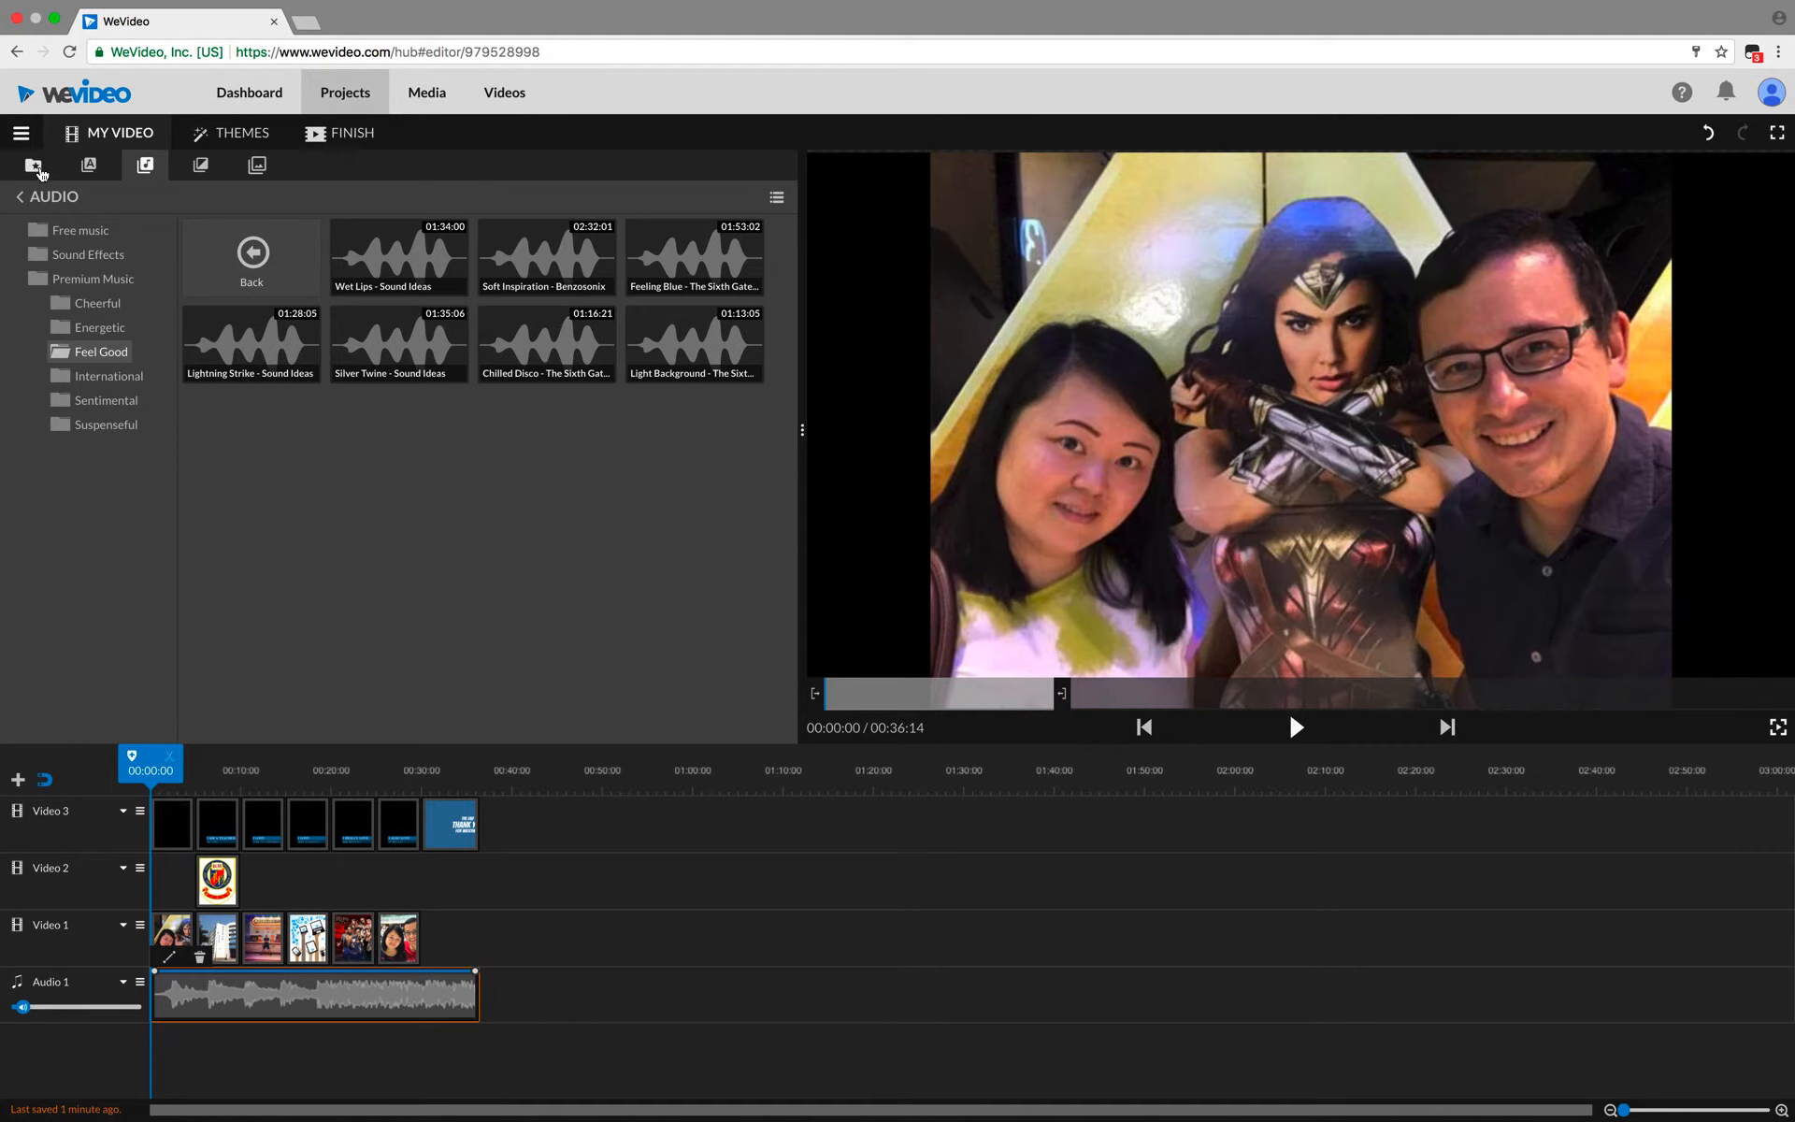
Step: Show the My media files, browse the available video themes, and close the theme gallery without applying one
{"action": "left_click", "coordinate": [41, 172]}
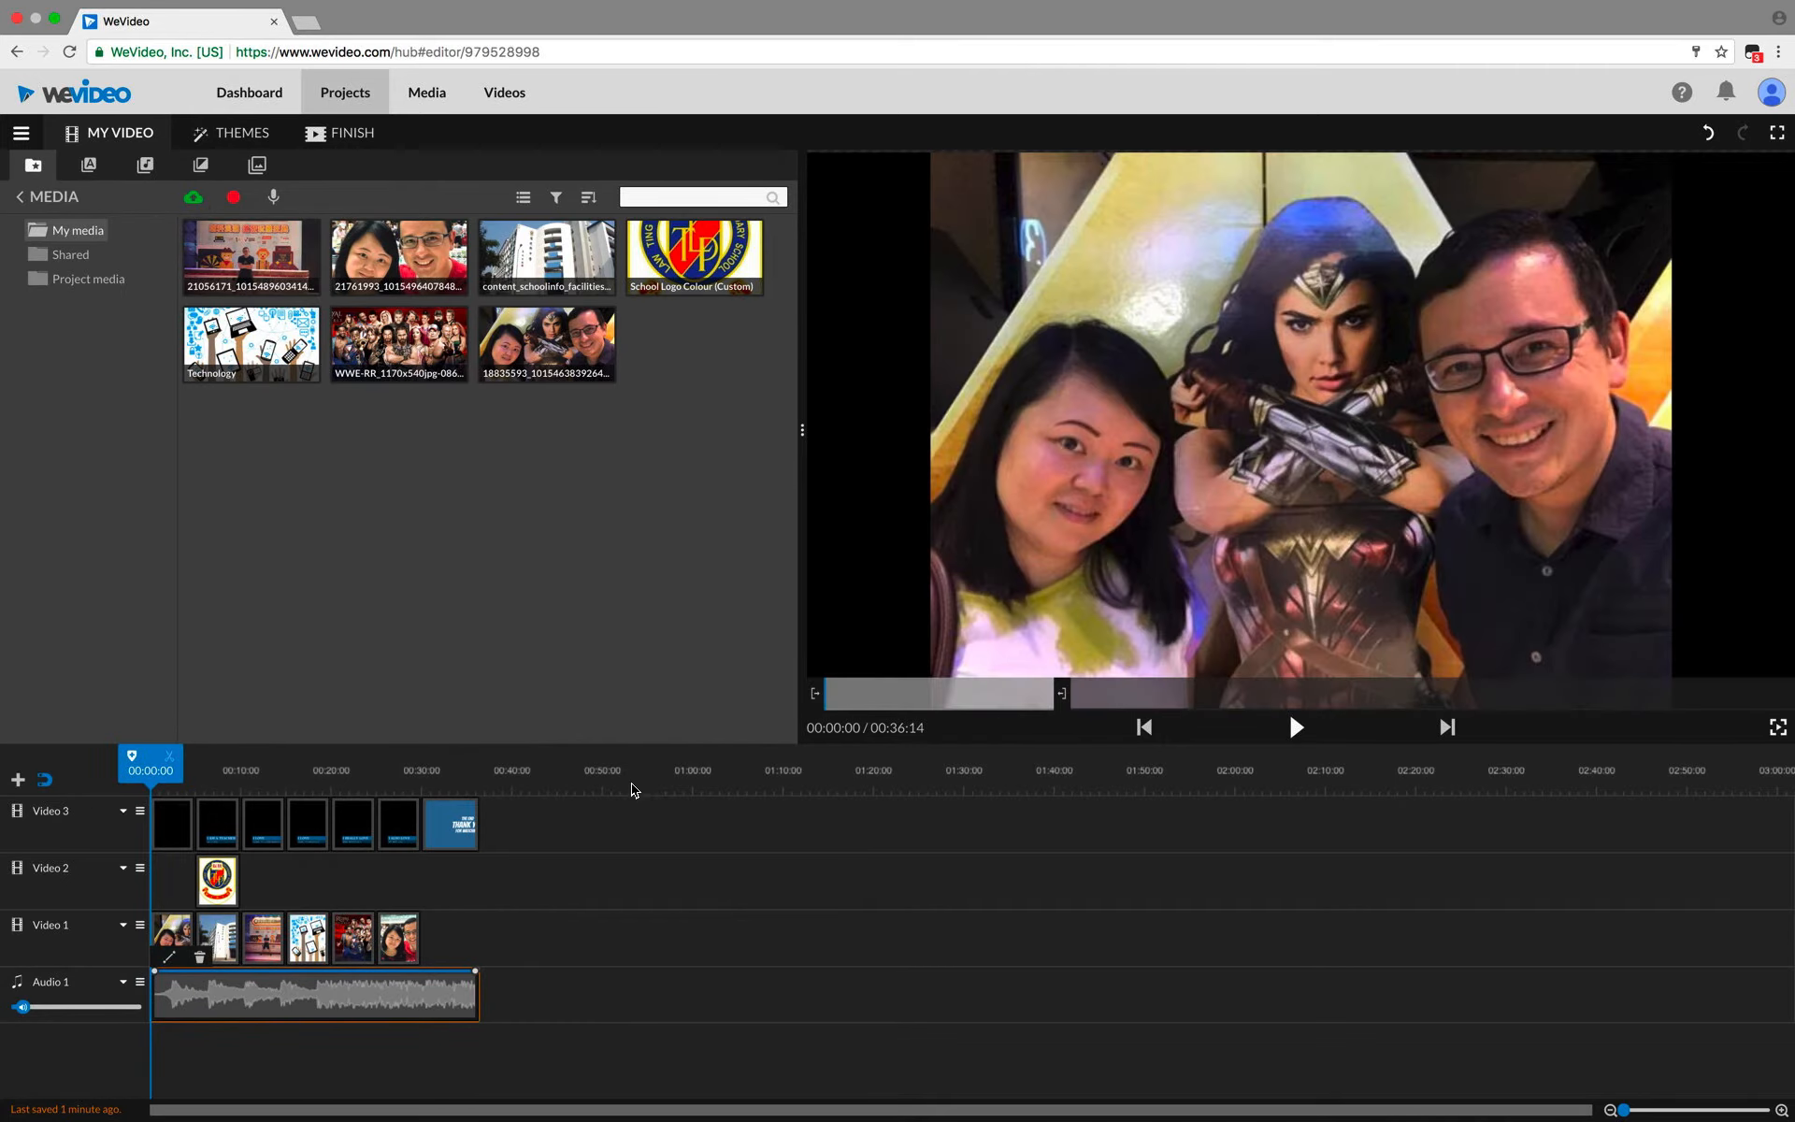
{"action": "left_click", "coordinate": [229, 139]}
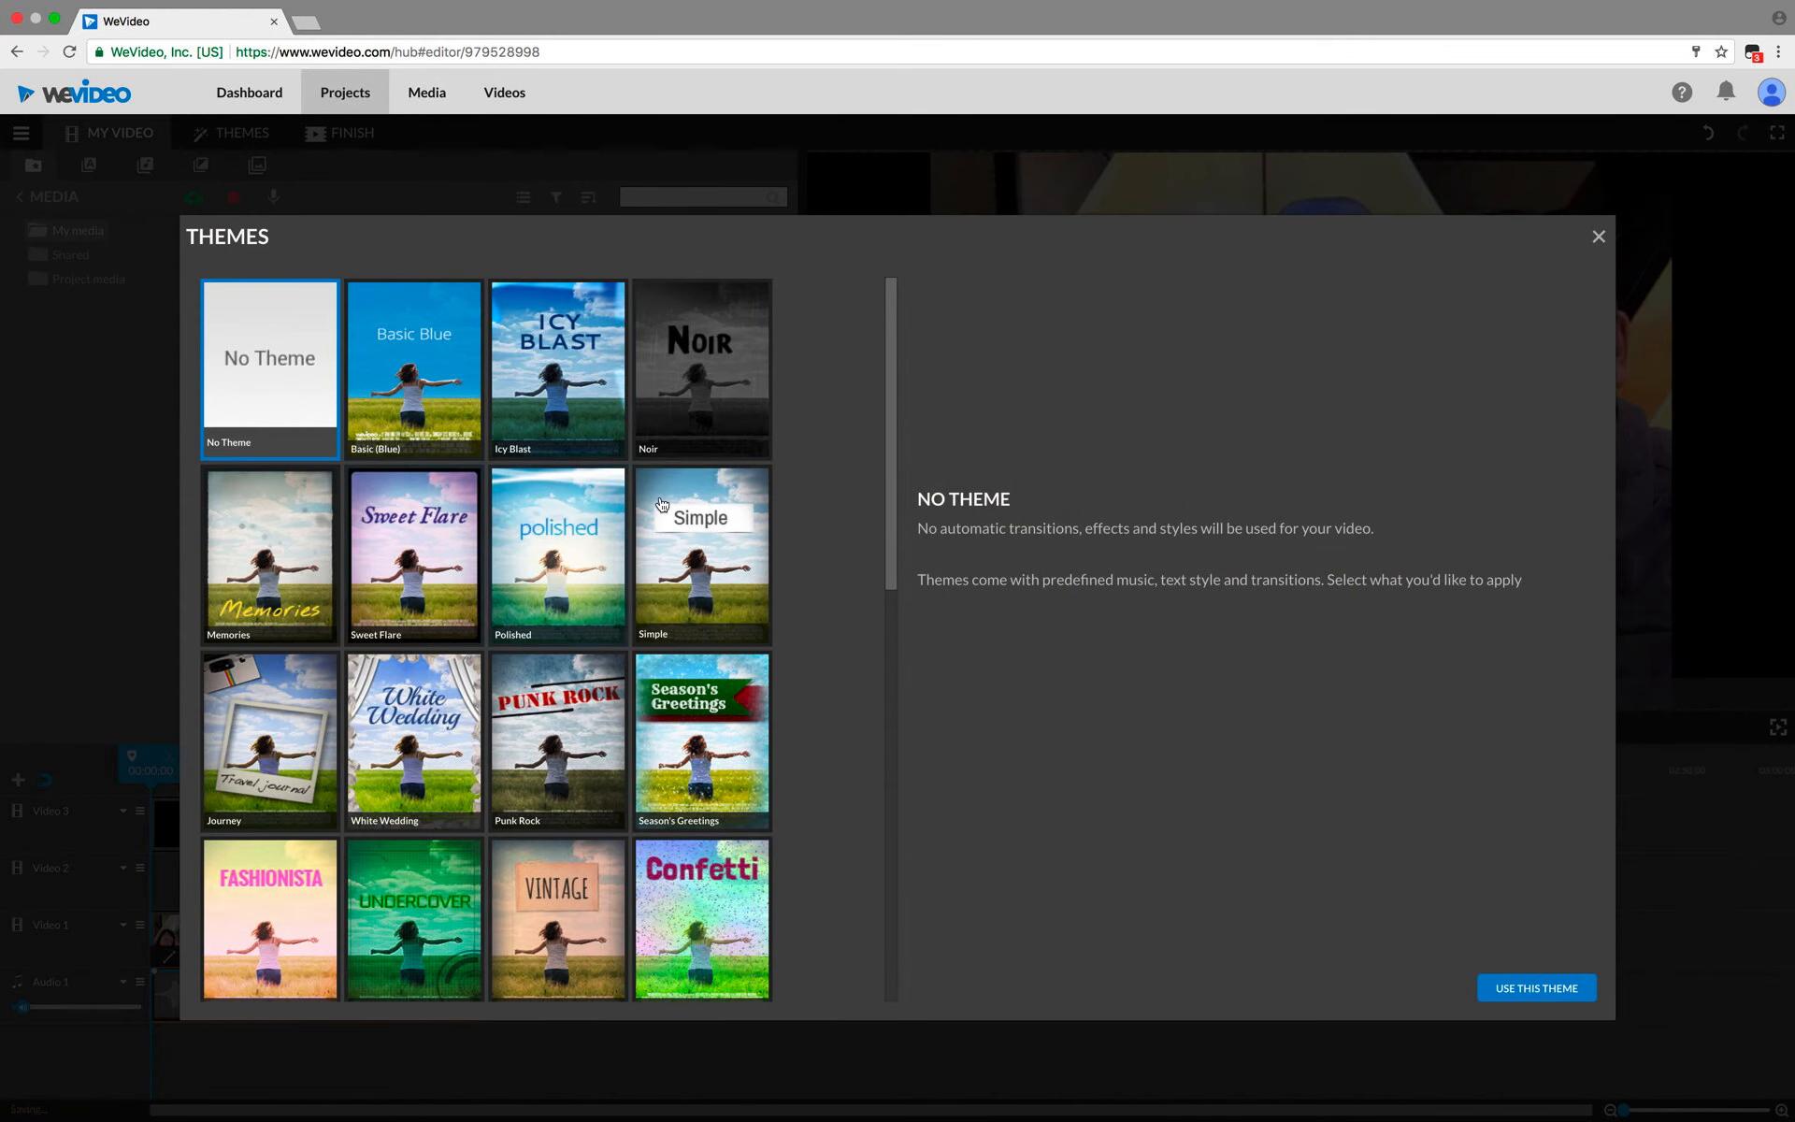
{"action": "scroll", "coordinate": [661, 505], "scroll_direction": "down", "scroll_amount": 10}
{"action": "scroll", "coordinate": [442, 432], "scroll_direction": "up", "scroll_amount": 10}
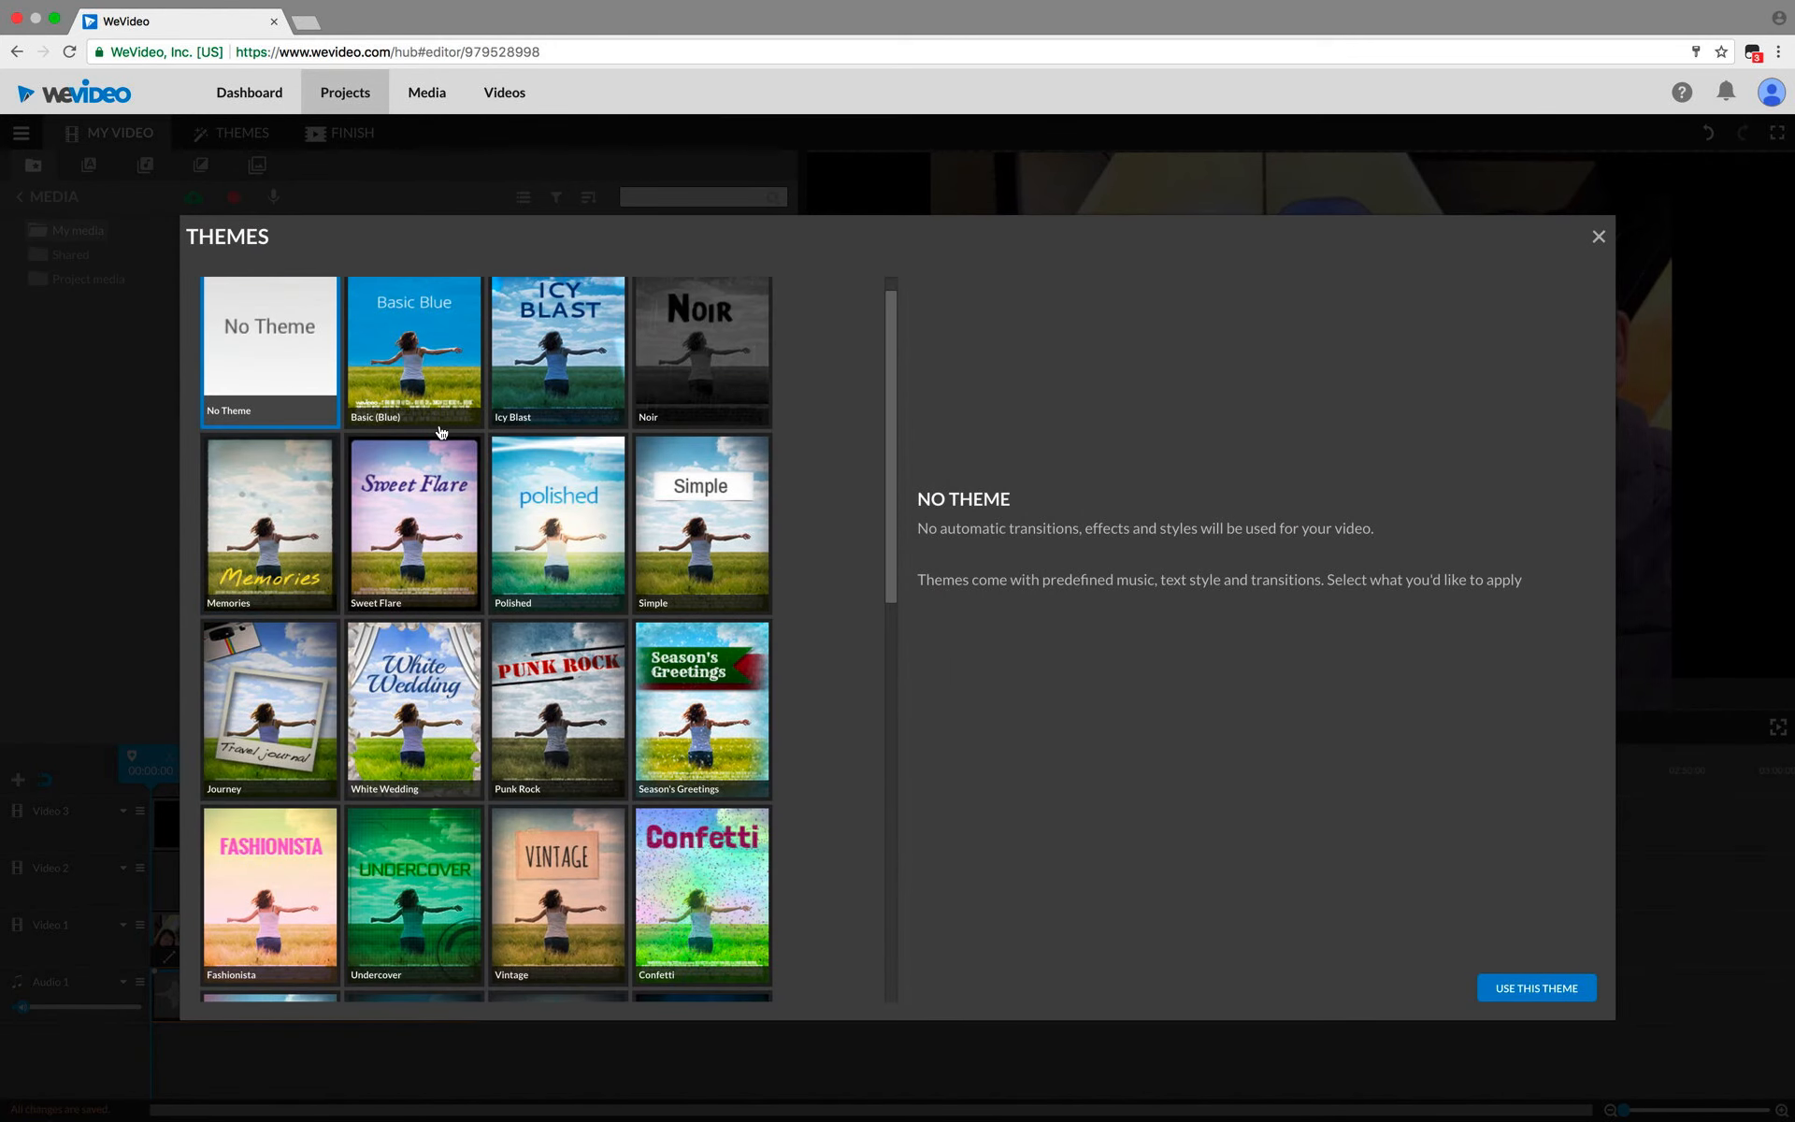
{"action": "scroll", "coordinate": [443, 431], "scroll_direction": "up", "scroll_amount": 1}
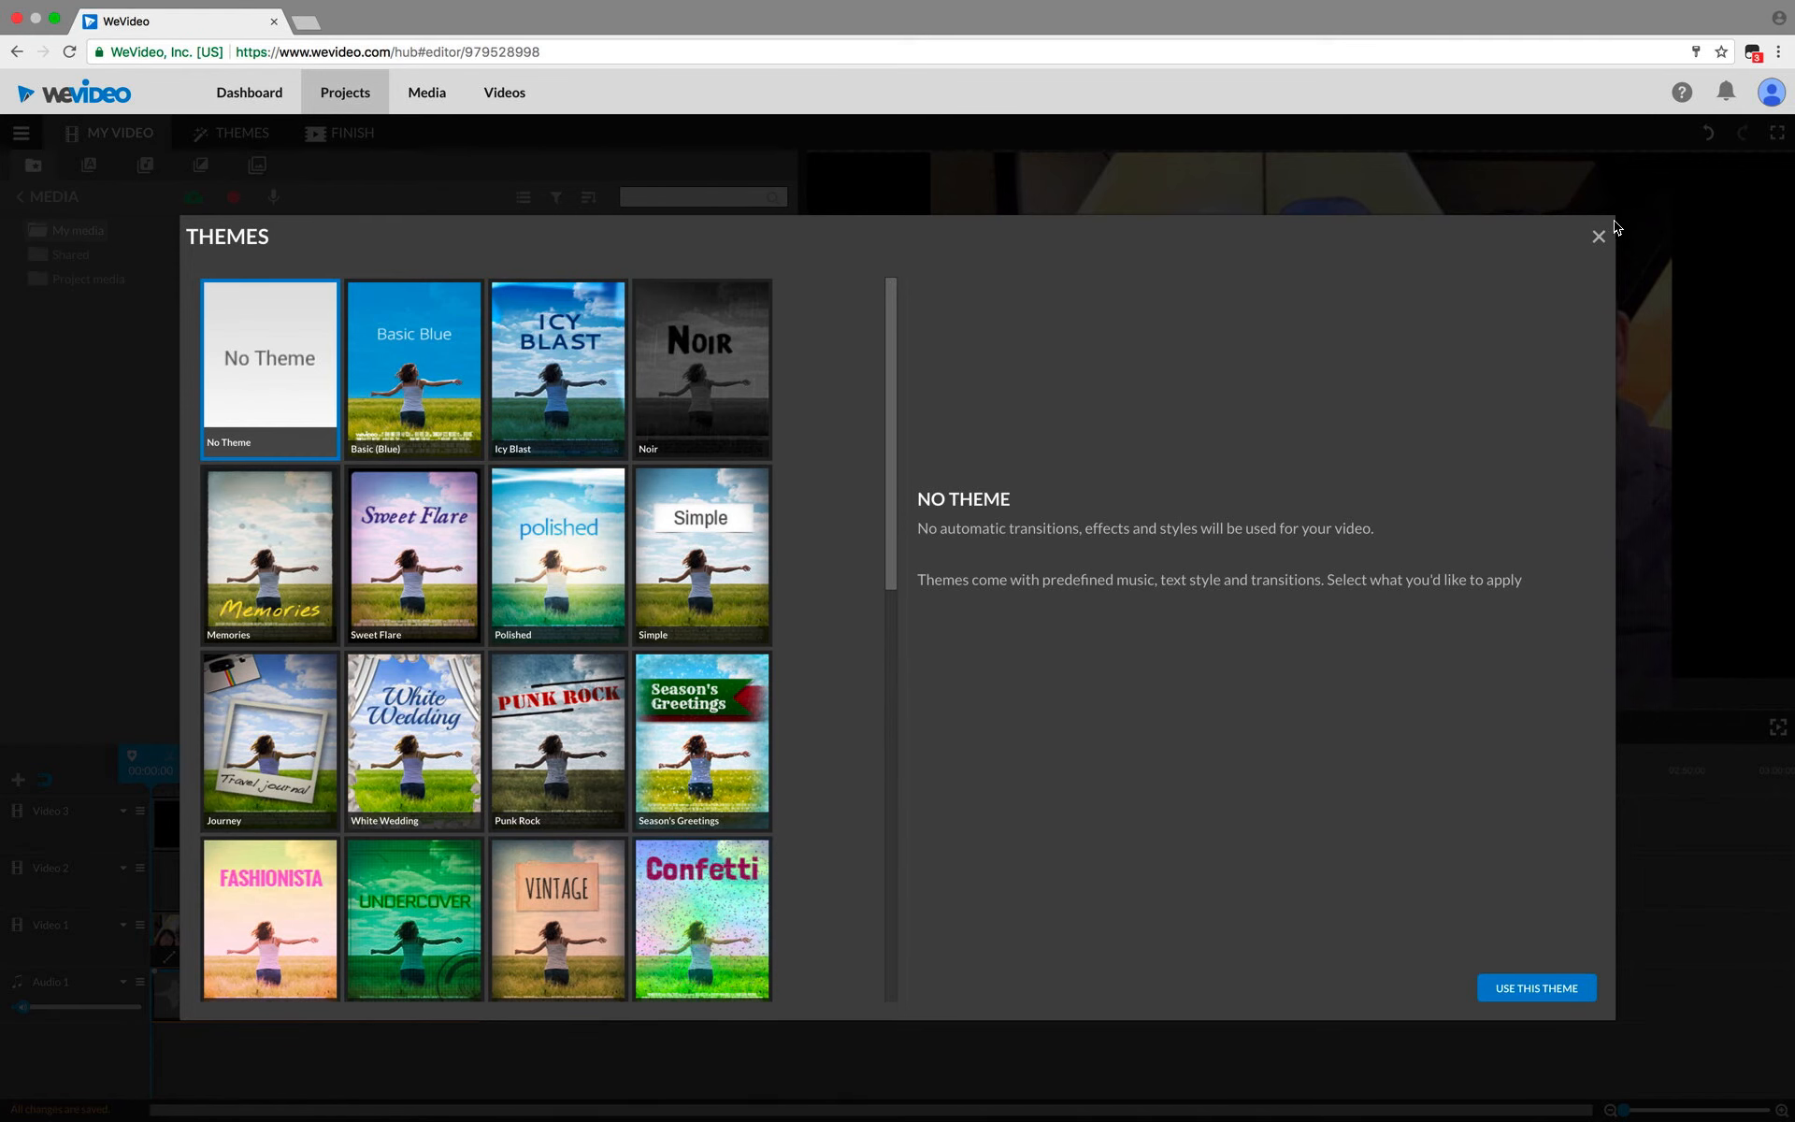
{"action": "left_click", "coordinate": [1599, 238]}
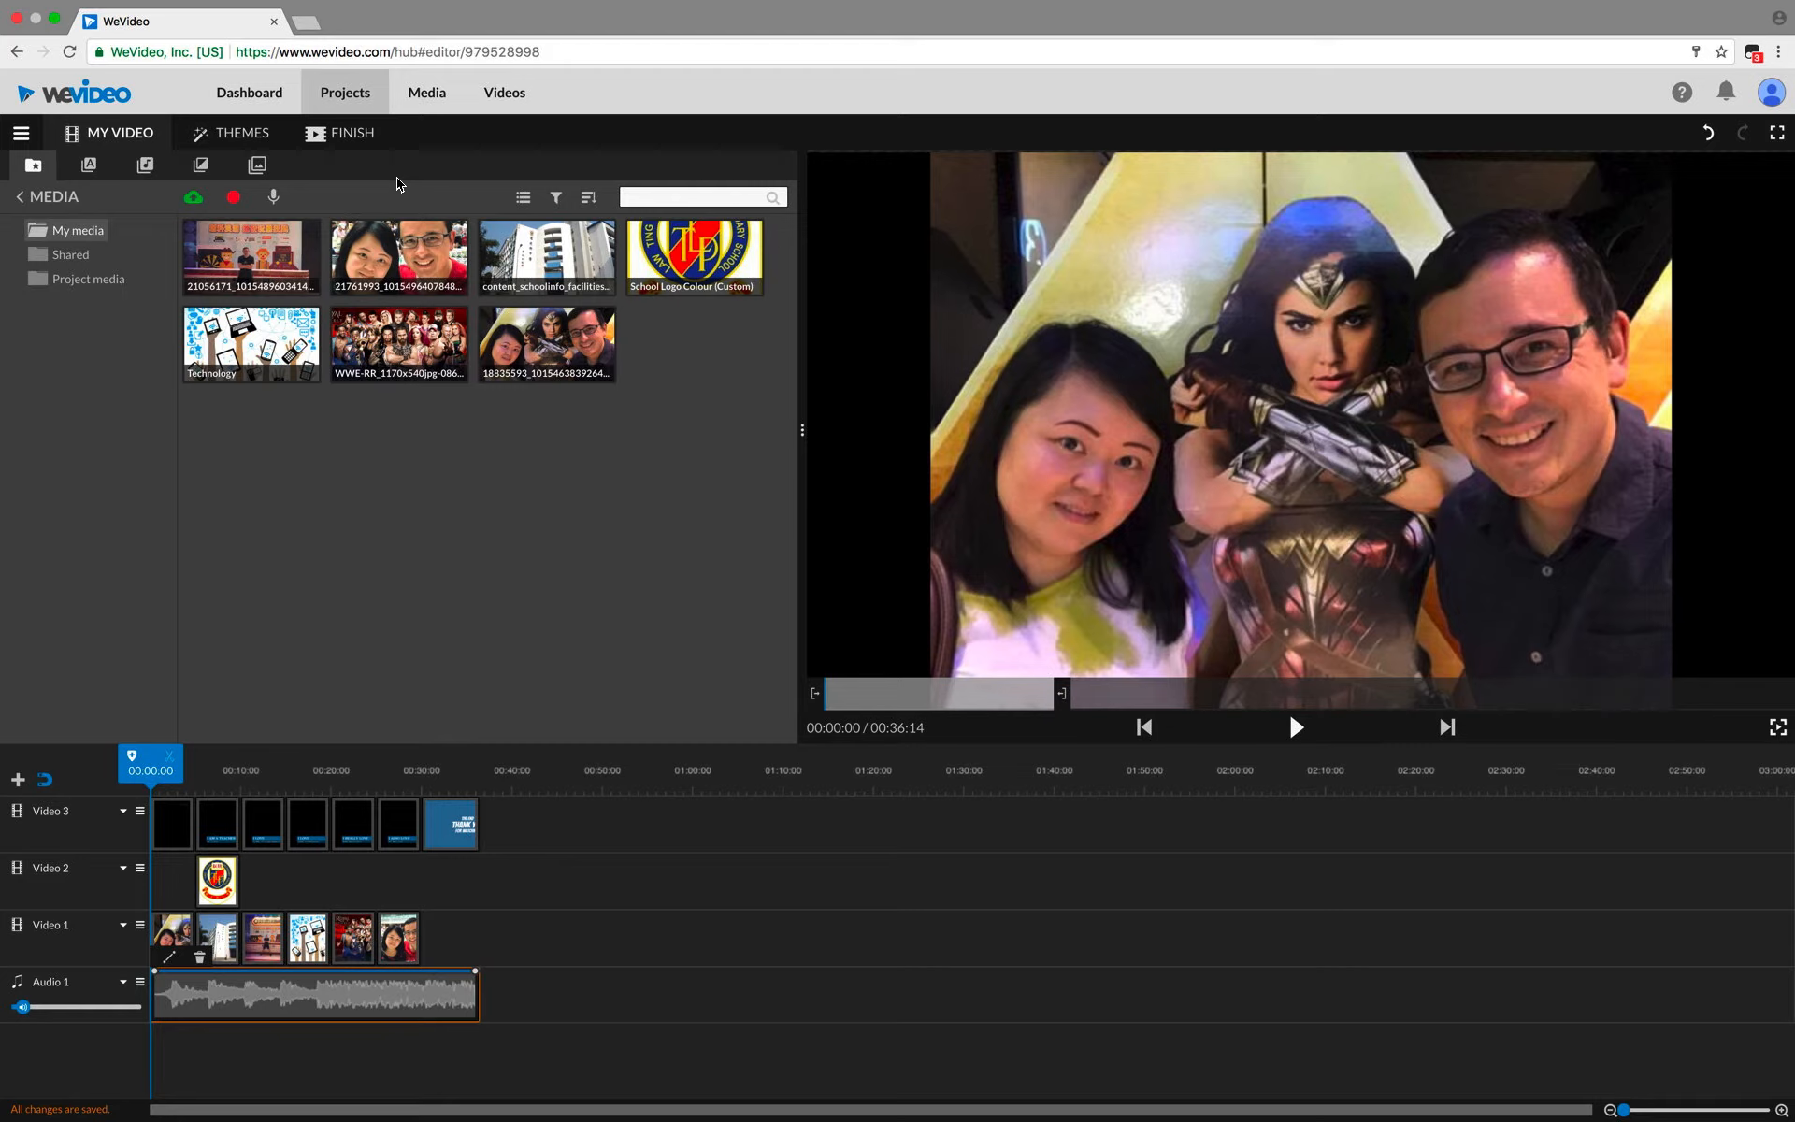
Step: Title the video "Introducing Myself" followed by the teacher's name in parentheses, and publish it in 720p HD quality
{"action": "left_click", "coordinate": [348, 140]}
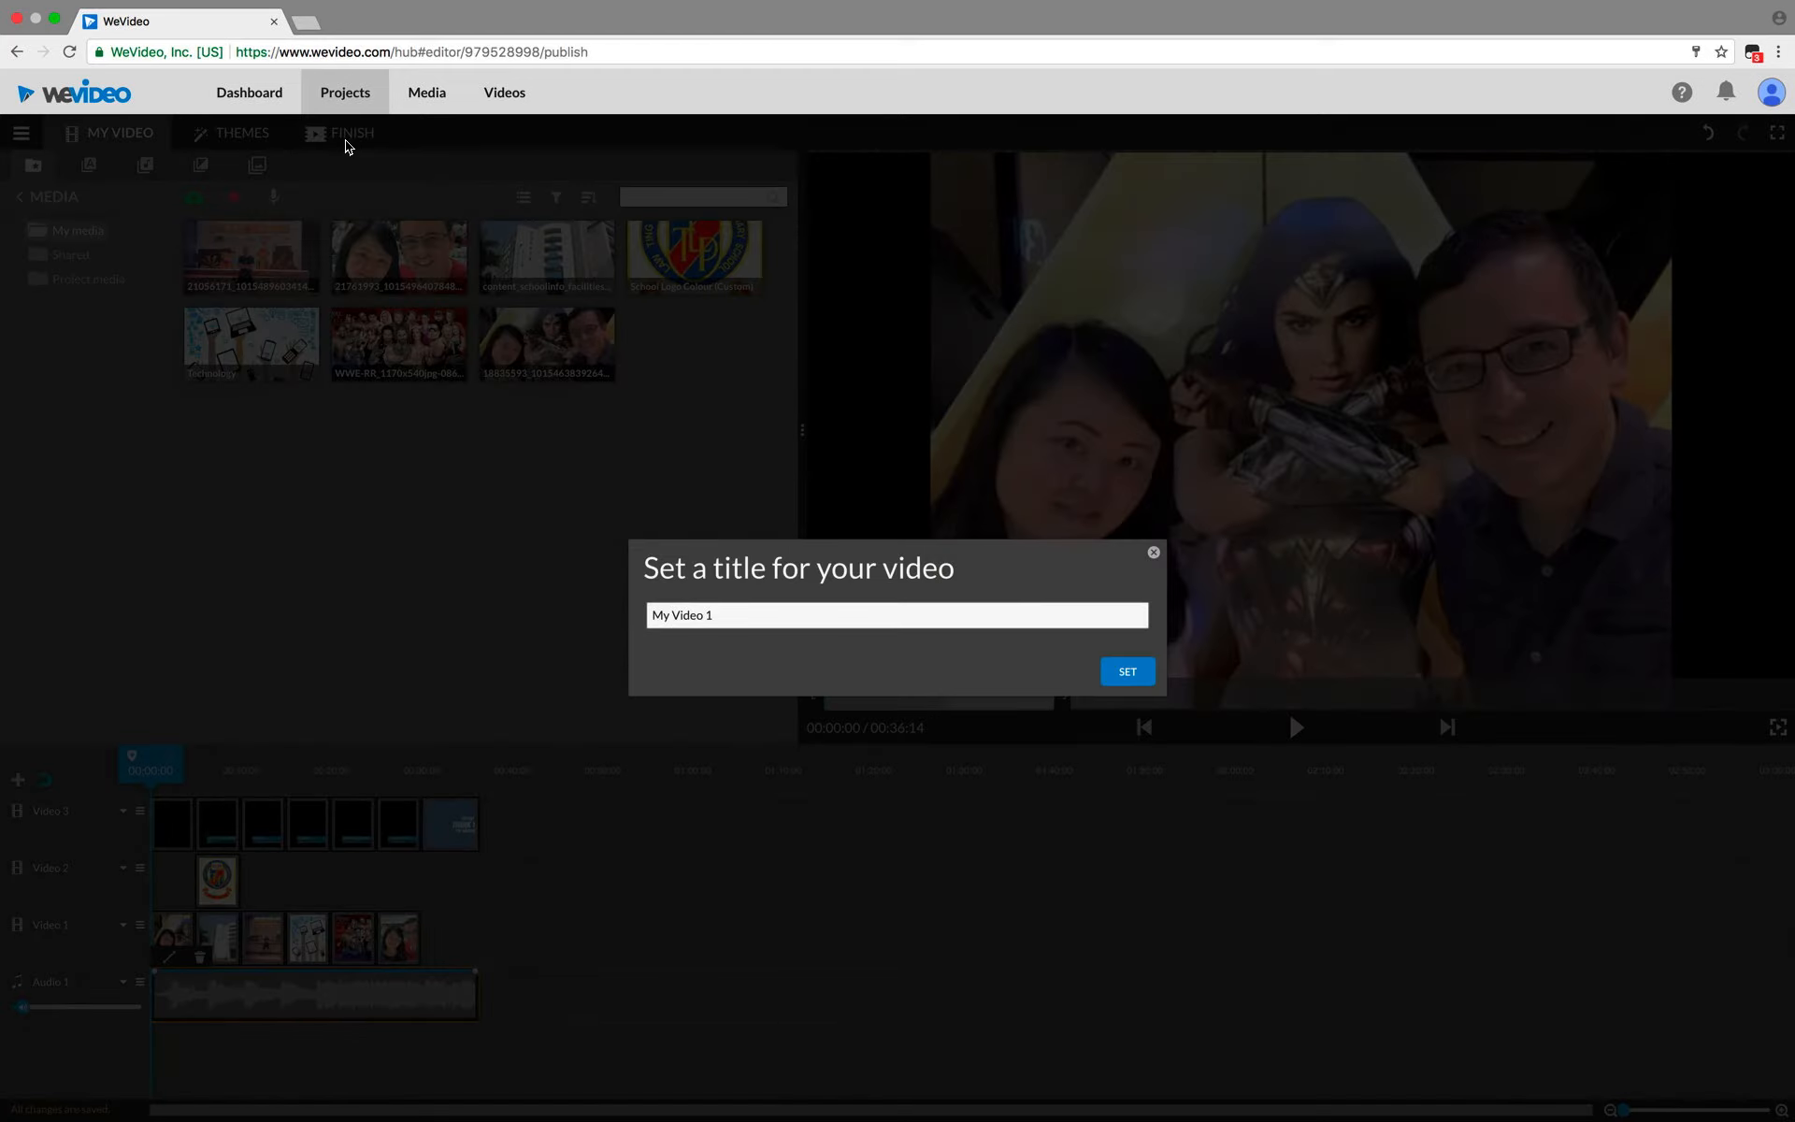
{"action": "left_click", "coordinate": [732, 615]}
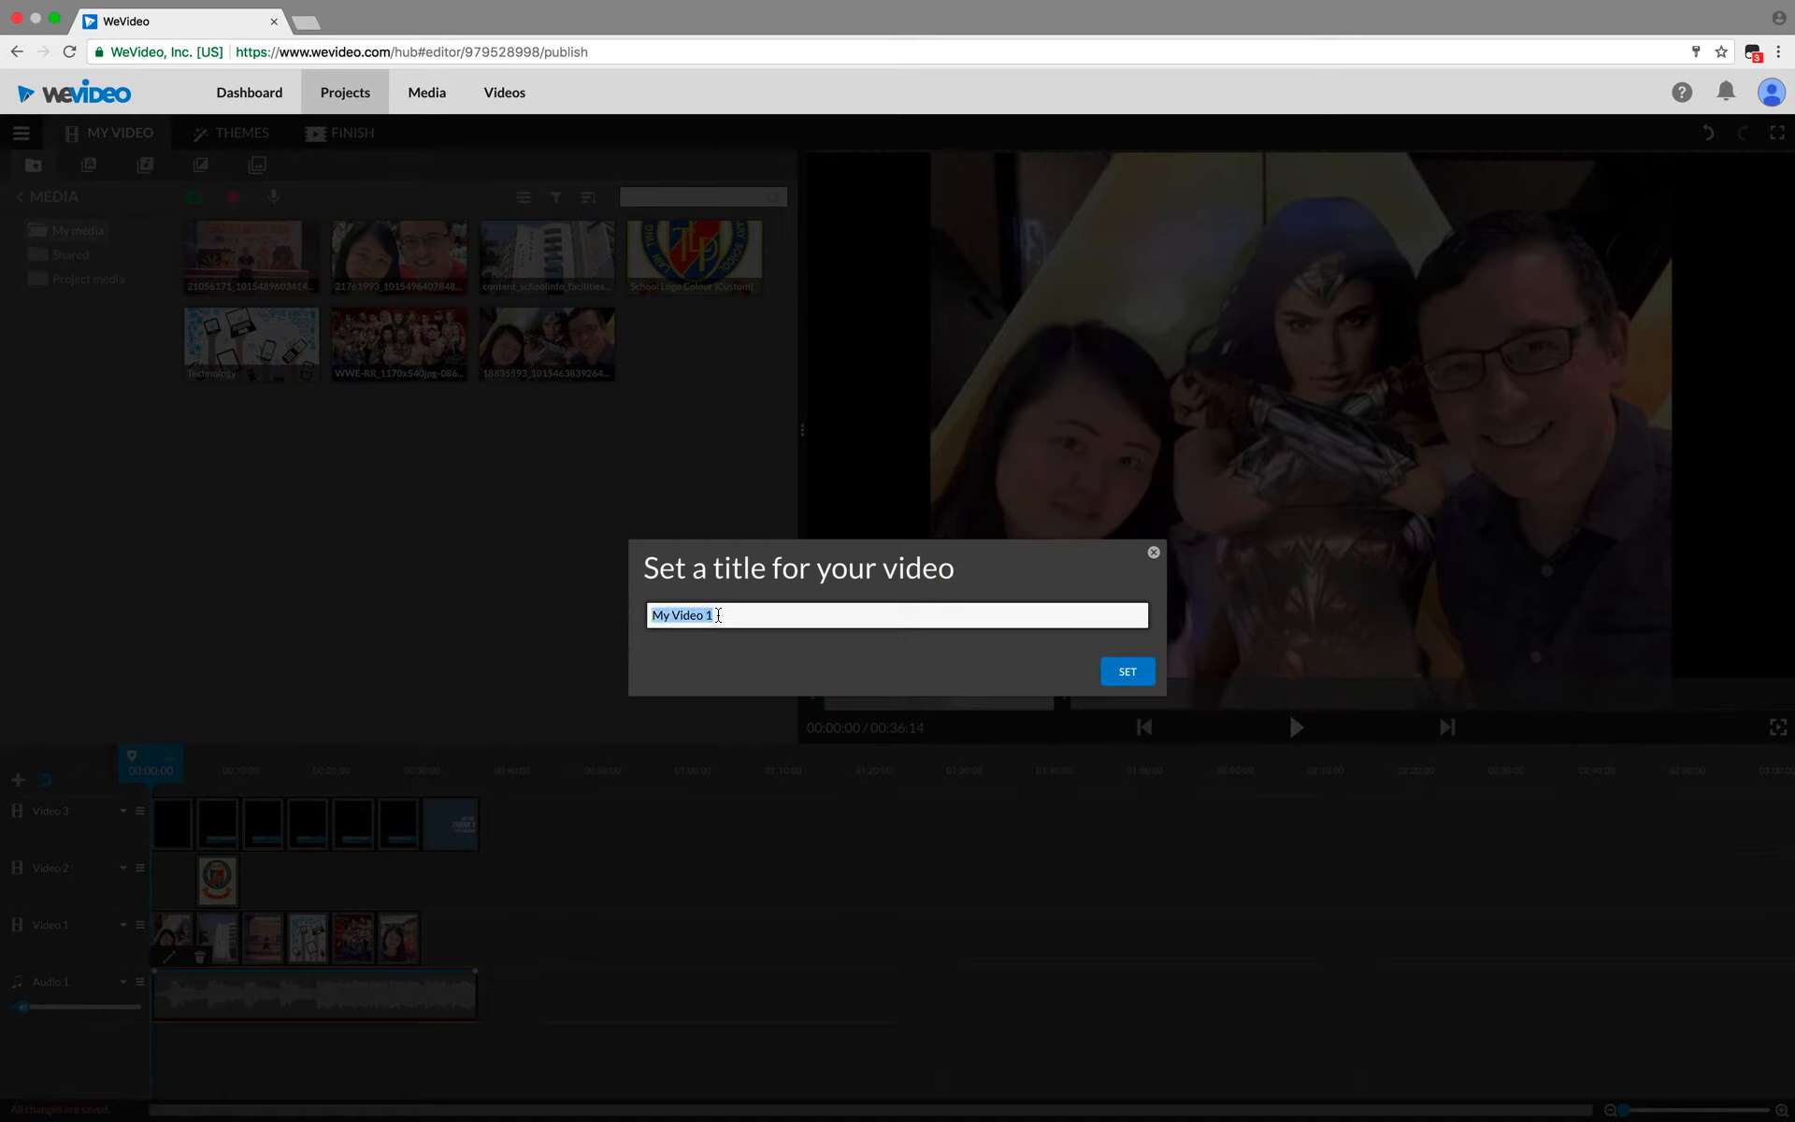
{"action": "type", "text": "Introducing Myself (Mr Marriott)"}
{"action": "left_click", "coordinate": [1128, 671]}
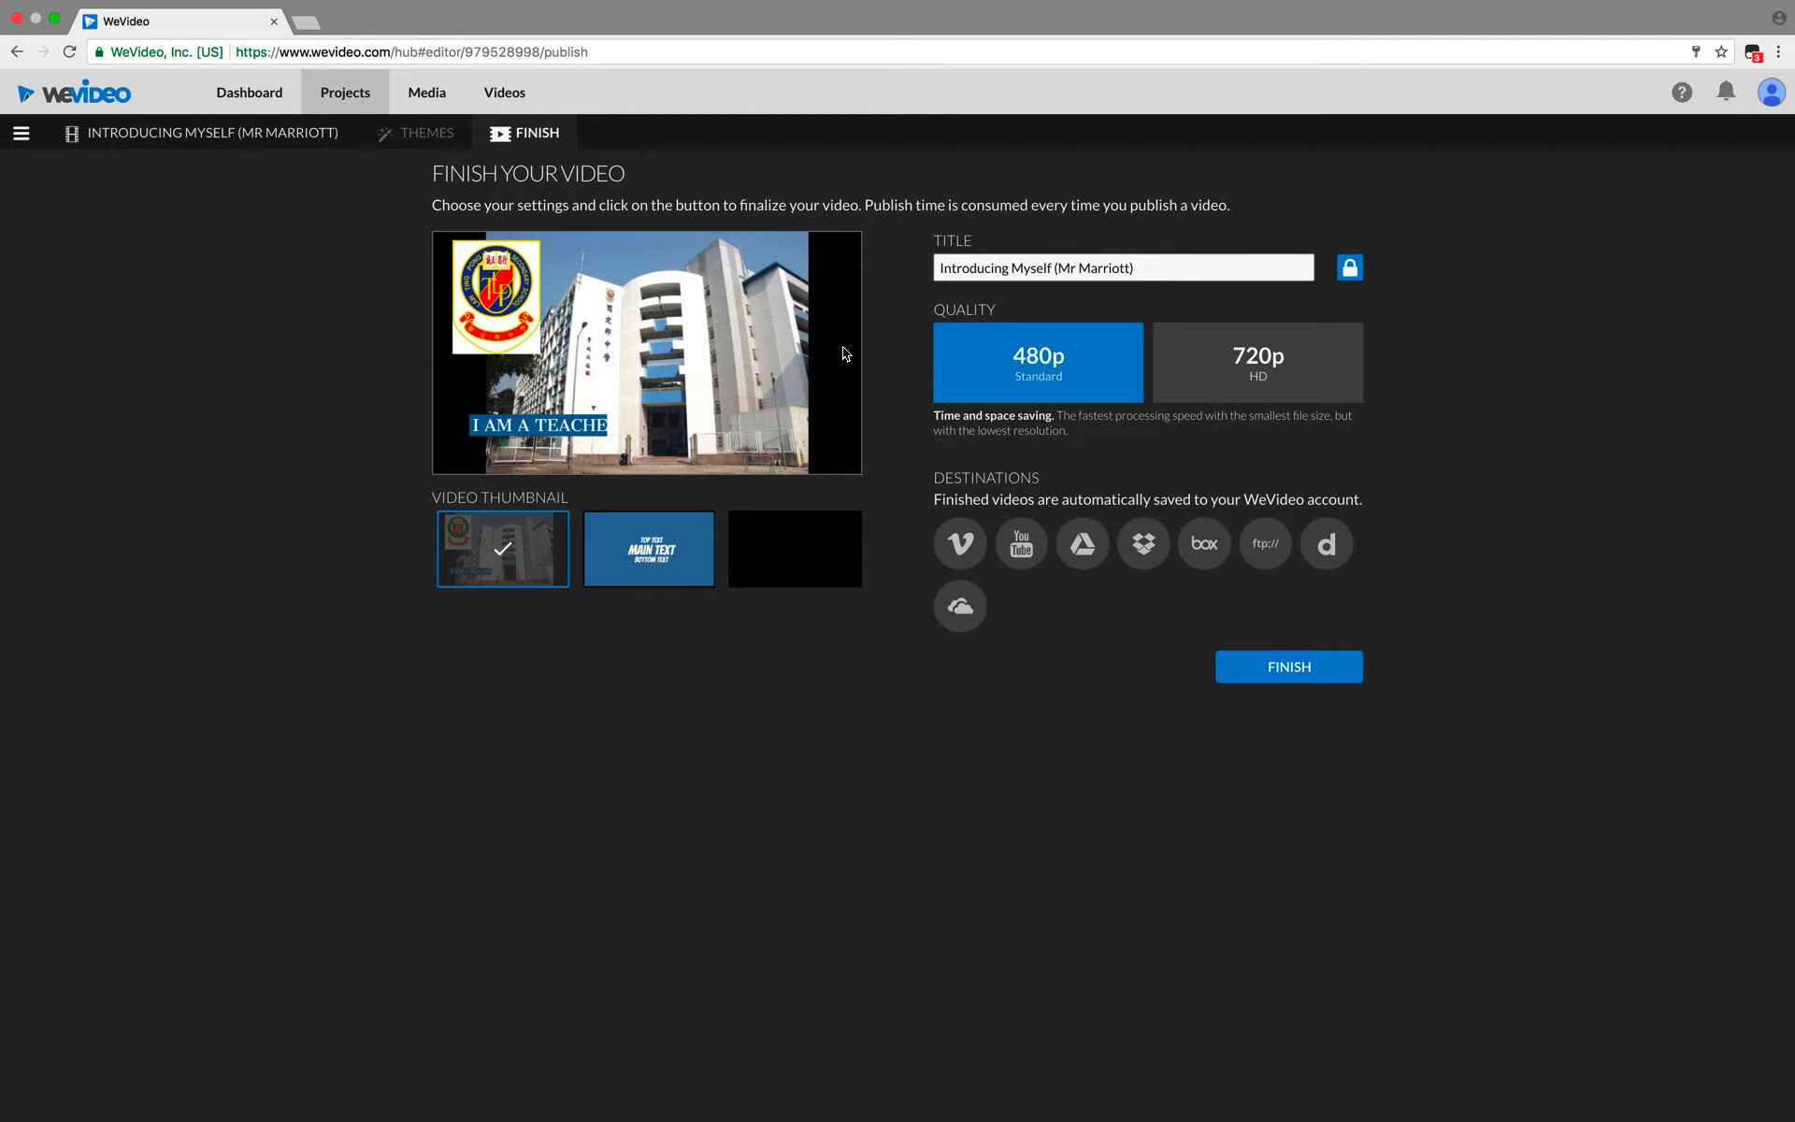
{"action": "left_click", "coordinate": [1259, 376]}
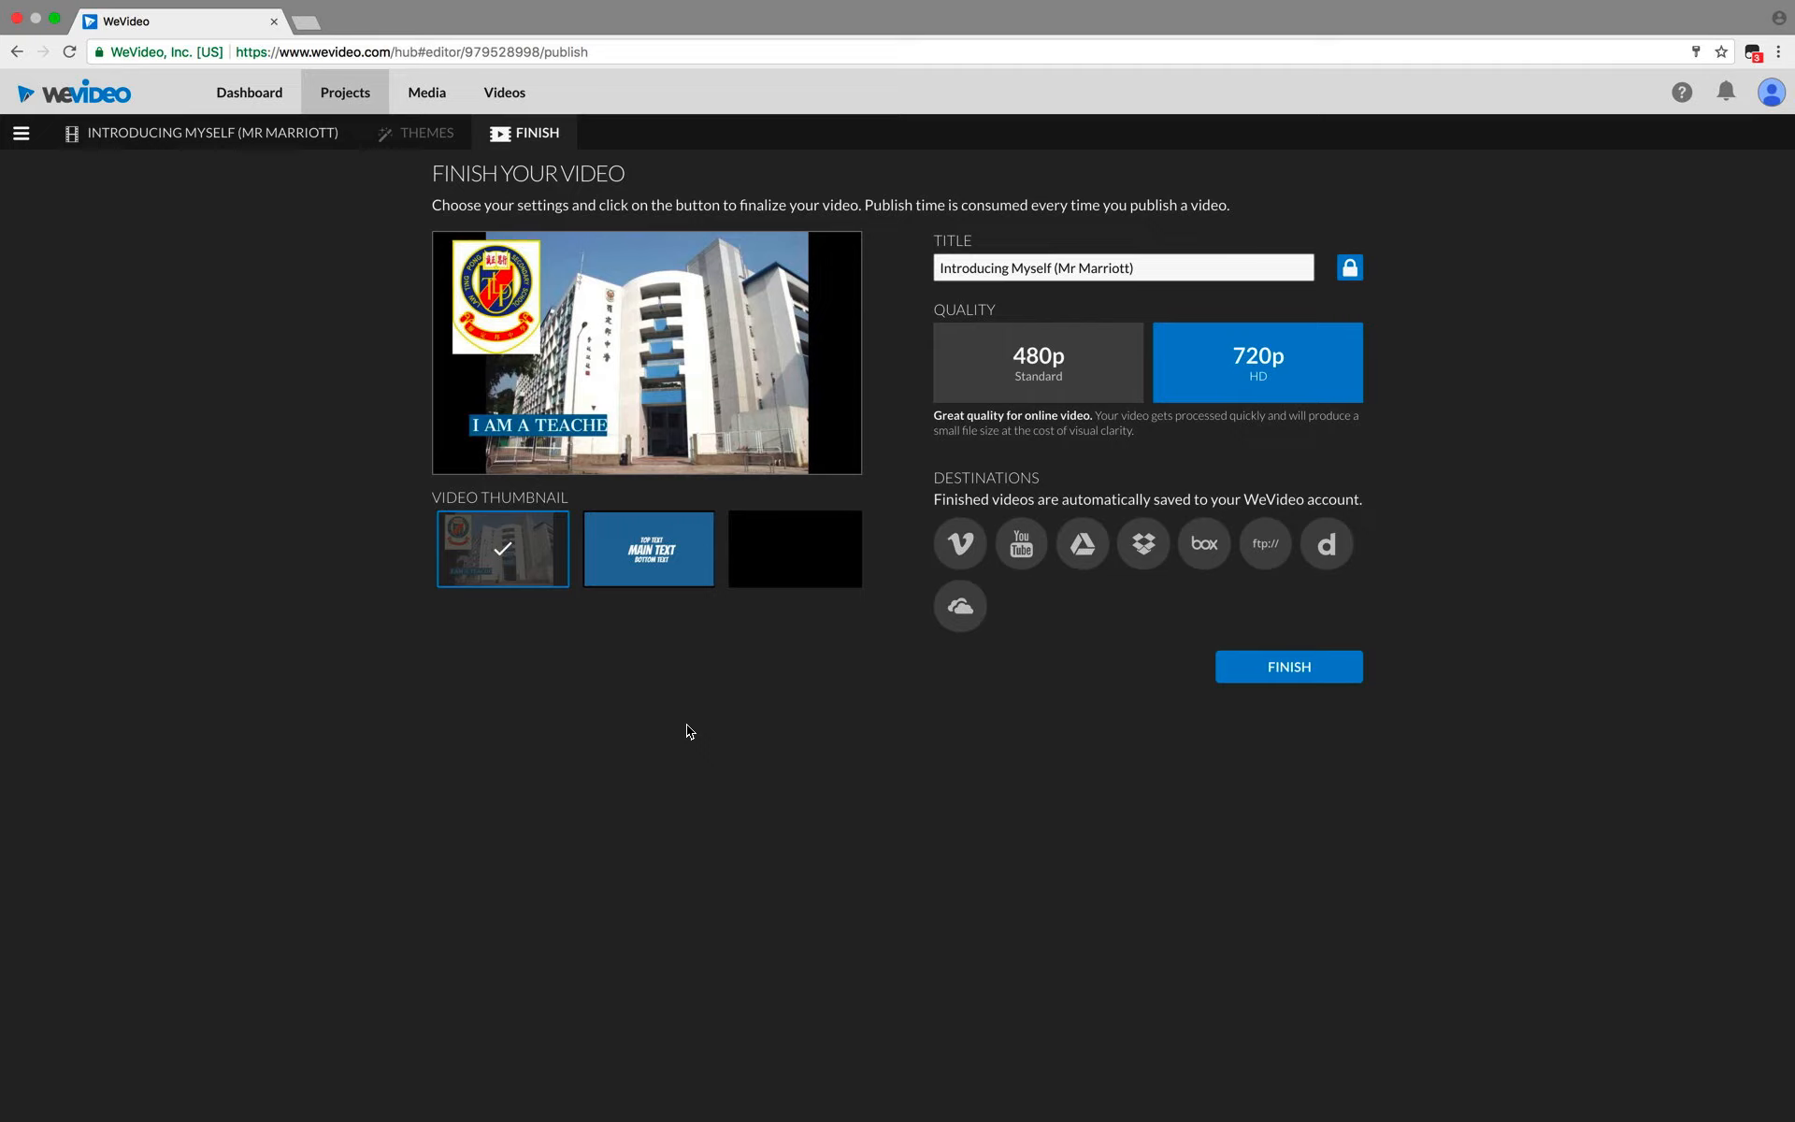
{"action": "left_click", "coordinate": [1292, 672]}
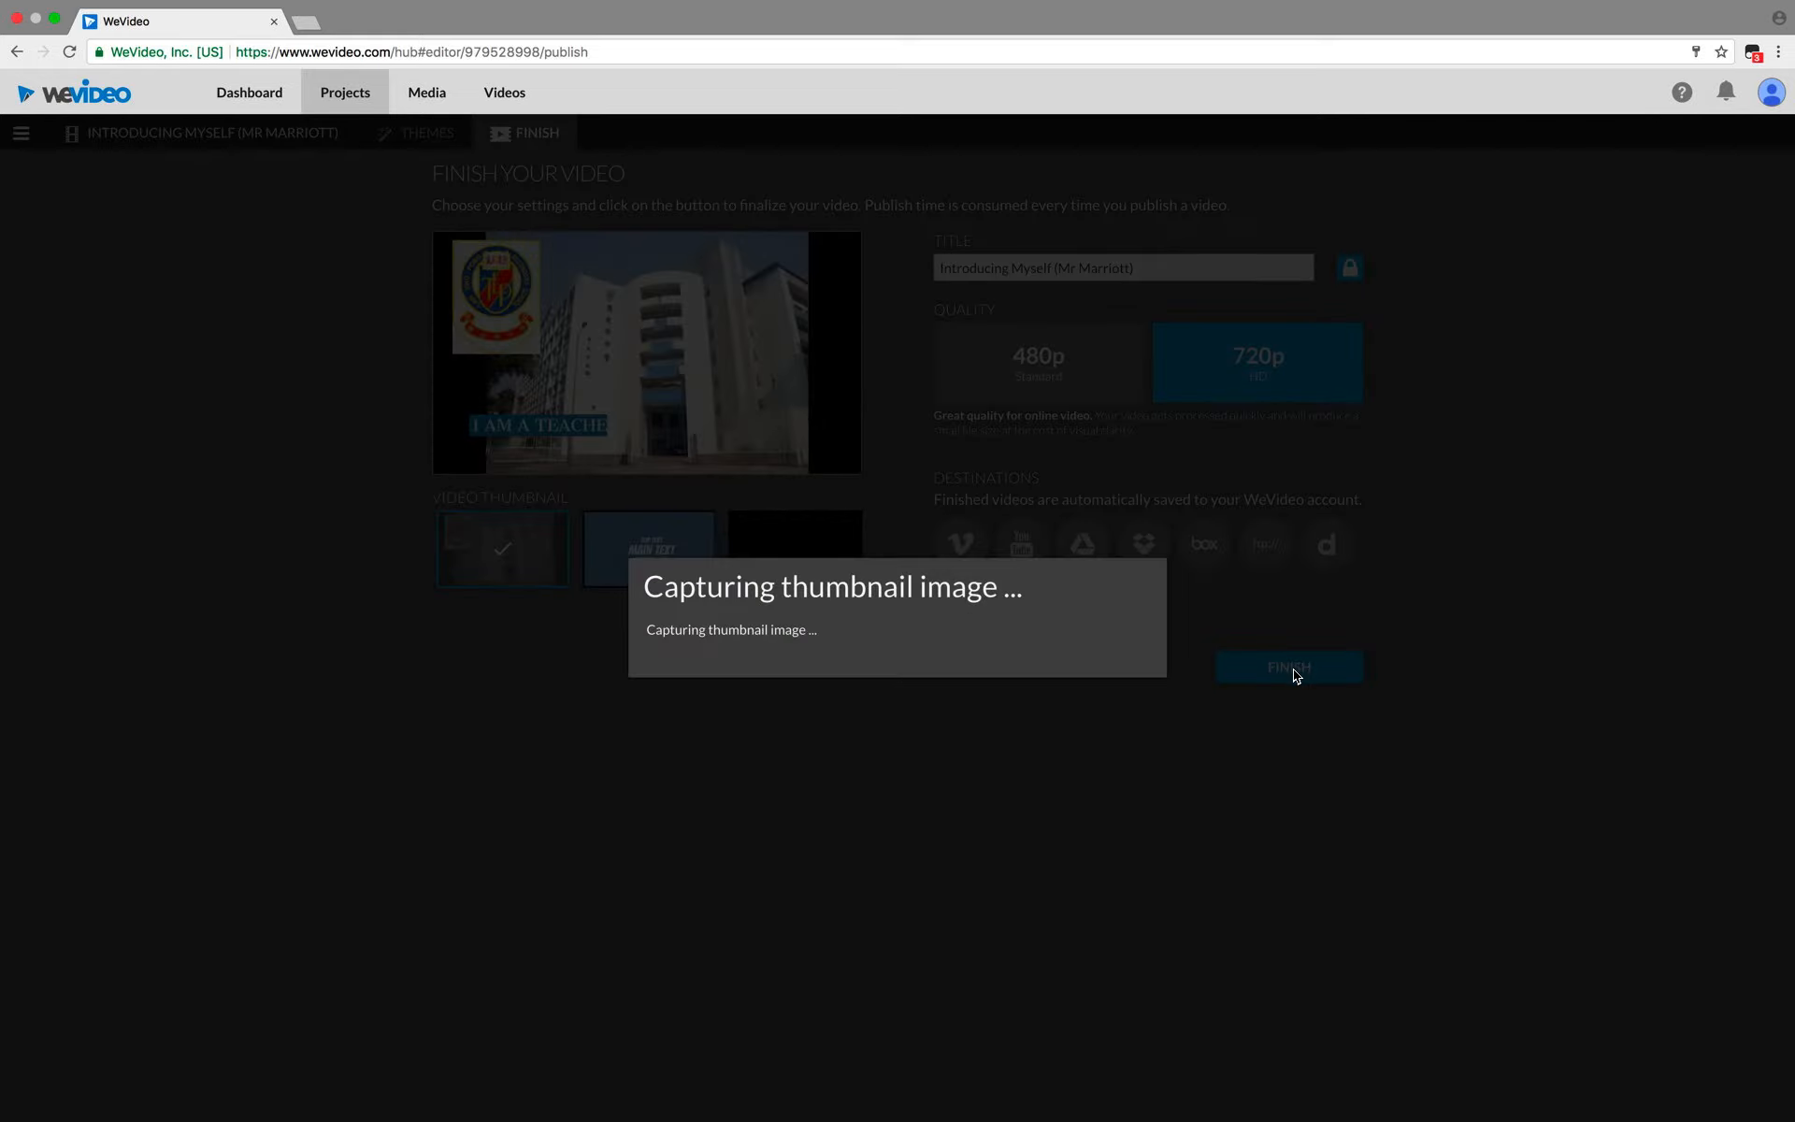